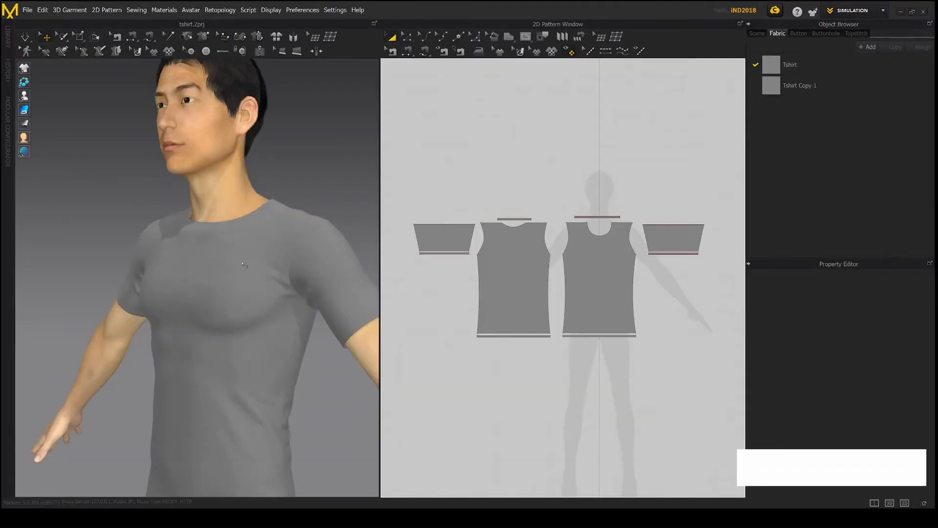
pyautogui.moveTo(204, 267); pyautogui.dragTo(255, 268, button='right')
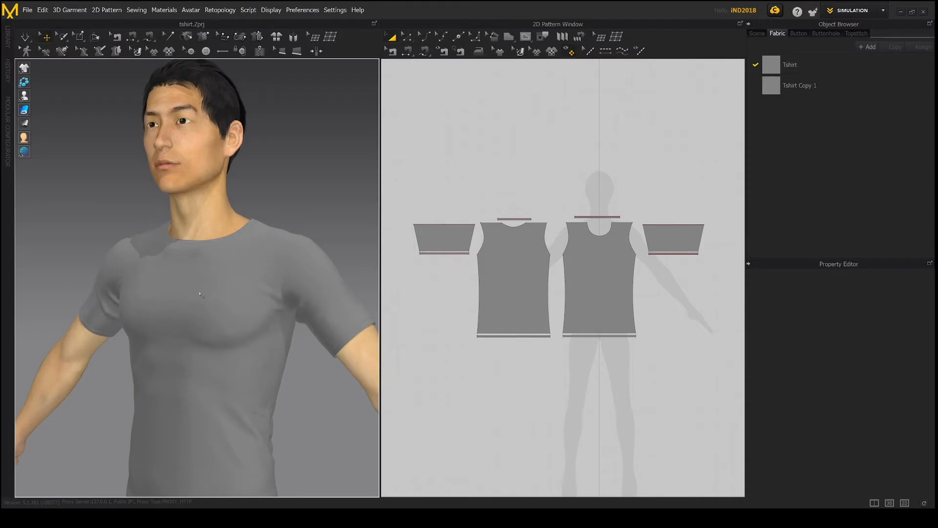
pyautogui.moveTo(189, 290); pyautogui.dragTo(212, 289, button='right')
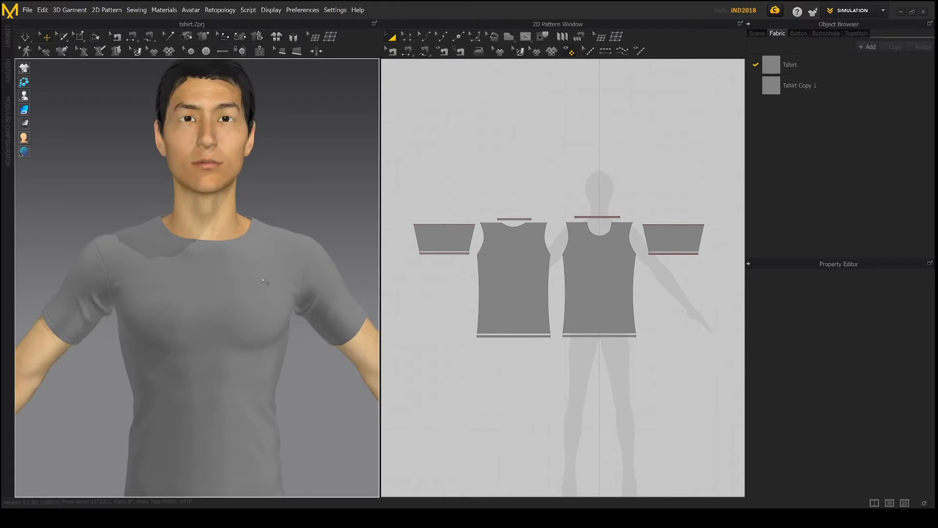
pyautogui.moveTo(288, 285); pyautogui.dragTo(270, 279, button='right')
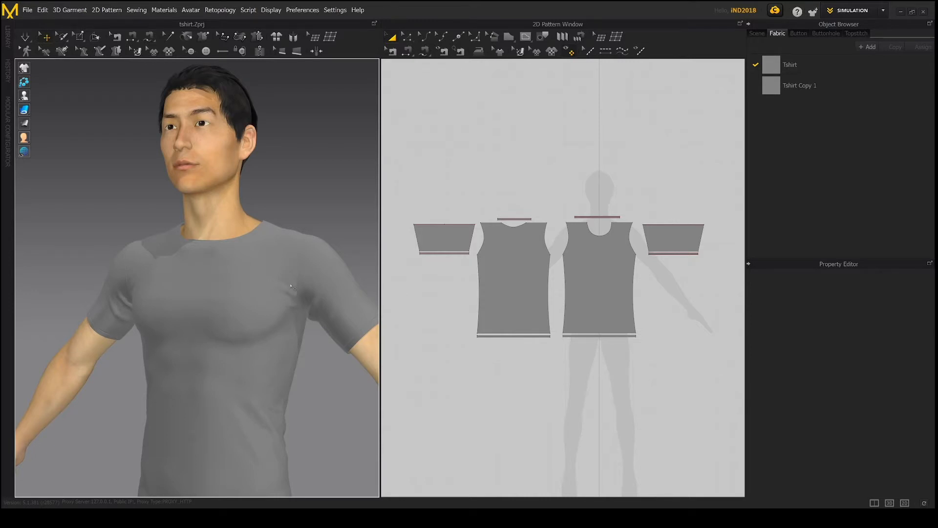
pyautogui.moveTo(221, 278); pyautogui.dragTo(288, 291, button='right')
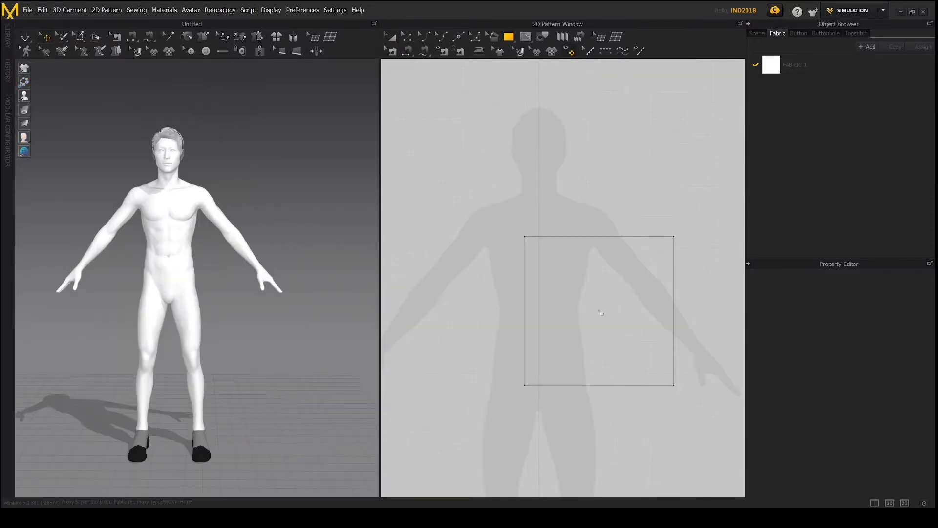
# Draw a rectangular pattern piece about 352 by 629 mm over the avatar silhouette's torso
pyautogui.click(489, 320)
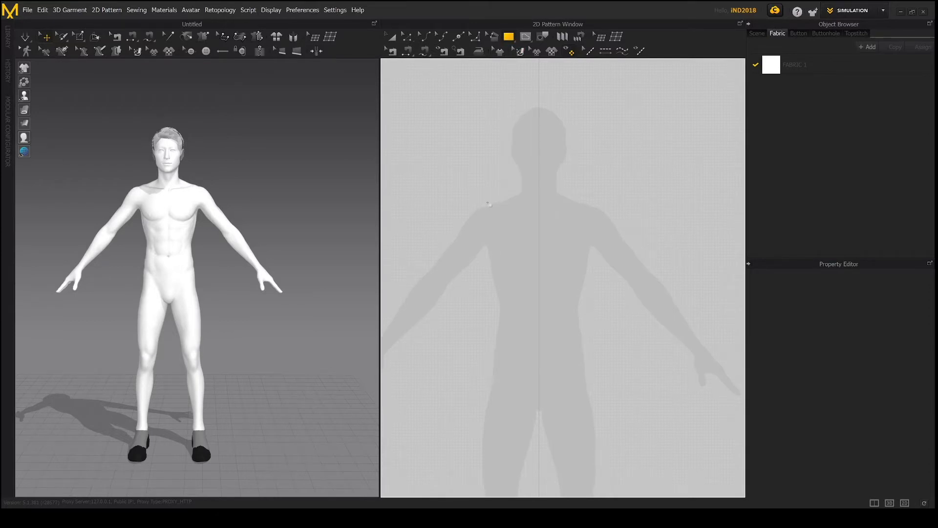
pyautogui.moveTo(487, 196); pyautogui.dragTo(592, 386)
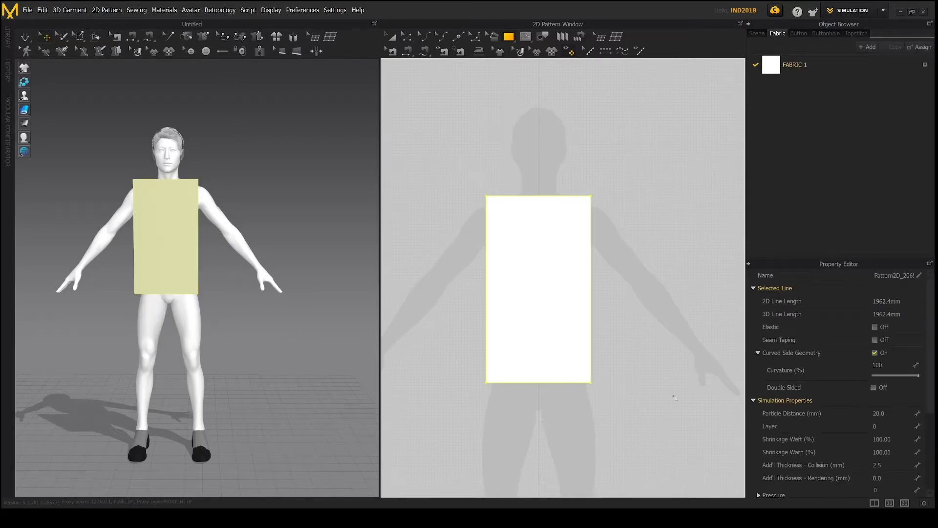
# Set the piece's particle distance to 10 mm and both its collision and rendering thickness to 2 mm
pyautogui.click(879, 416)
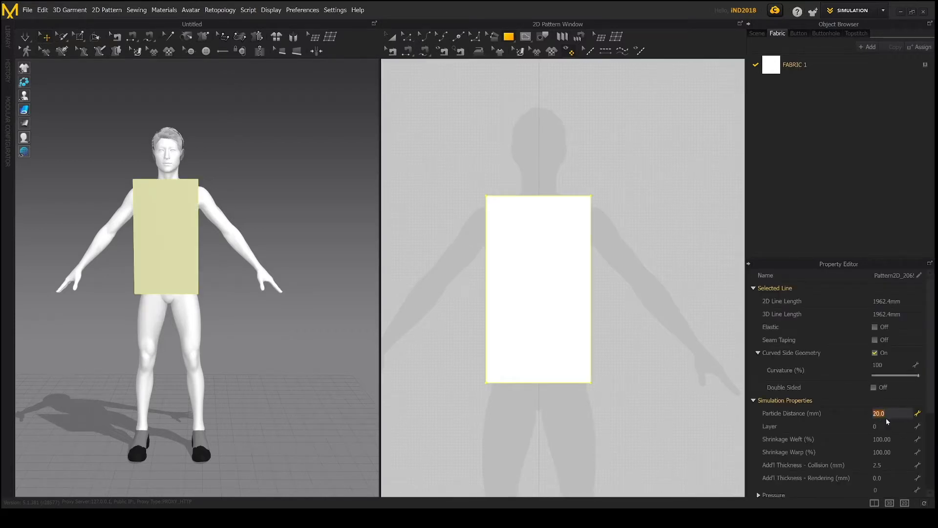
pyautogui.write('10')
pyautogui.click(879, 464)
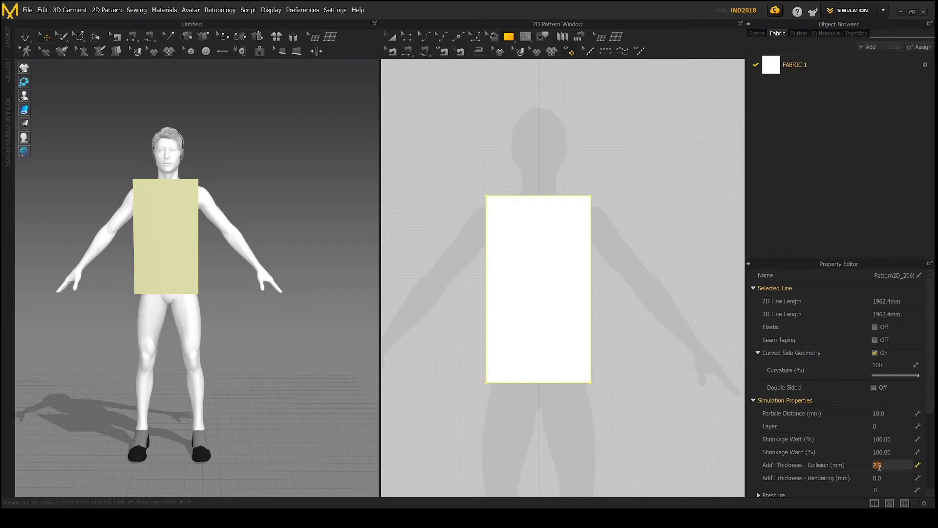
pyautogui.write('2')
pyautogui.click(878, 478)
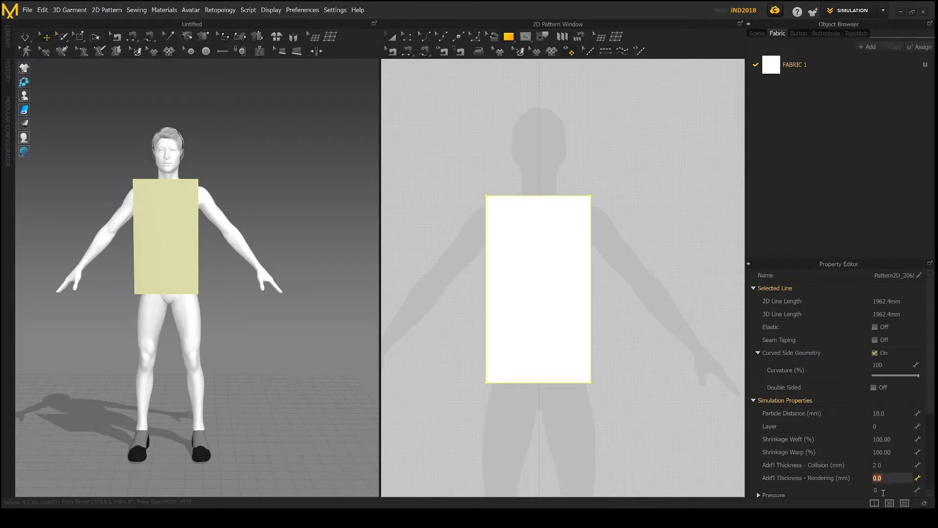
pyautogui.write('2')
pyautogui.press('Return')
# Add a point at the midpoint of the torso piece's top edge
pyautogui.scroll(3, 555, 373)
pyautogui.scroll(-2, 554, 371)
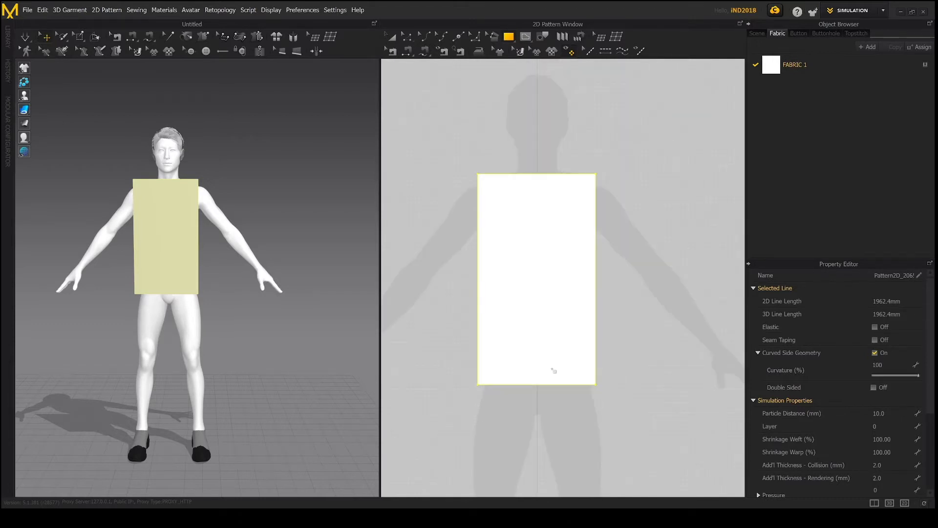
pyautogui.moveTo(538, 201); pyautogui.dragTo(546, 253, button='middle')
pyautogui.scroll(5, 536, 239)
pyautogui.scroll(-6, 531, 244)
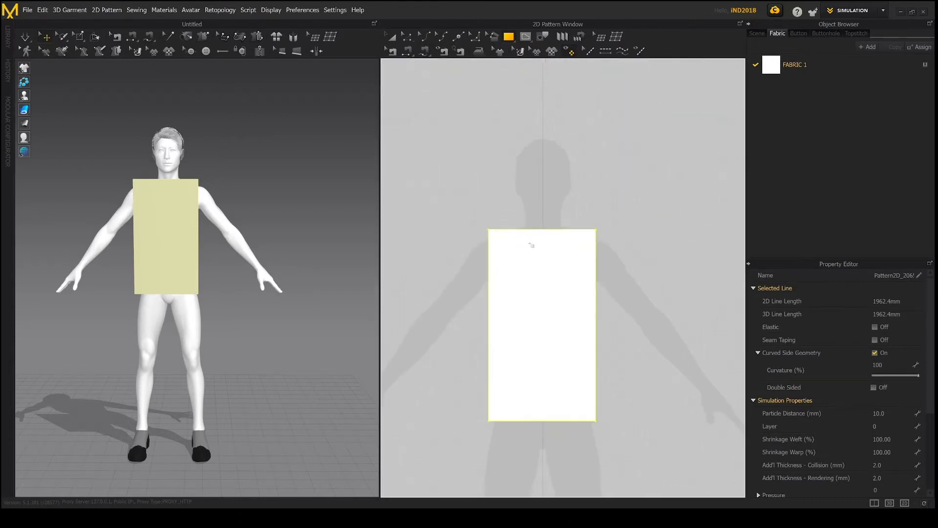
pyautogui.click(458, 36)
pyautogui.click(501, 232)
pyautogui.scroll(5, 501, 233)
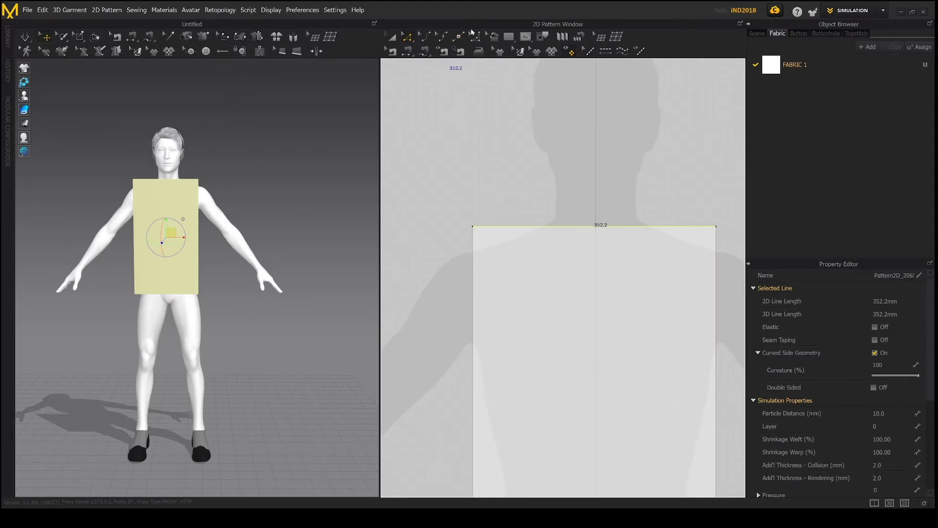
pyautogui.click(458, 36)
pyautogui.rightClick(597, 226)
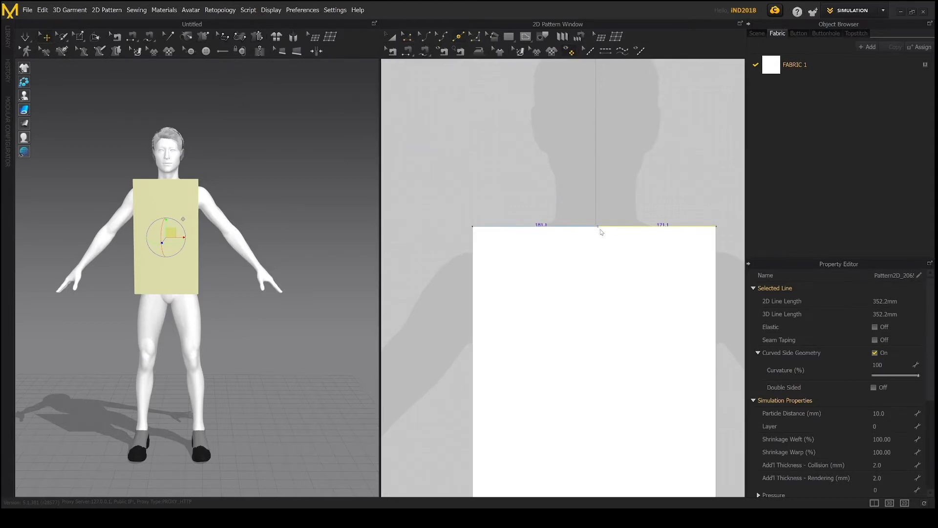
pyautogui.doubleClick(510, 215)
pyautogui.write('5')
pyautogui.press('Return')
# Add a point at 50% of each half of the top edge, on both sides of the center point
pyautogui.click(651, 228)
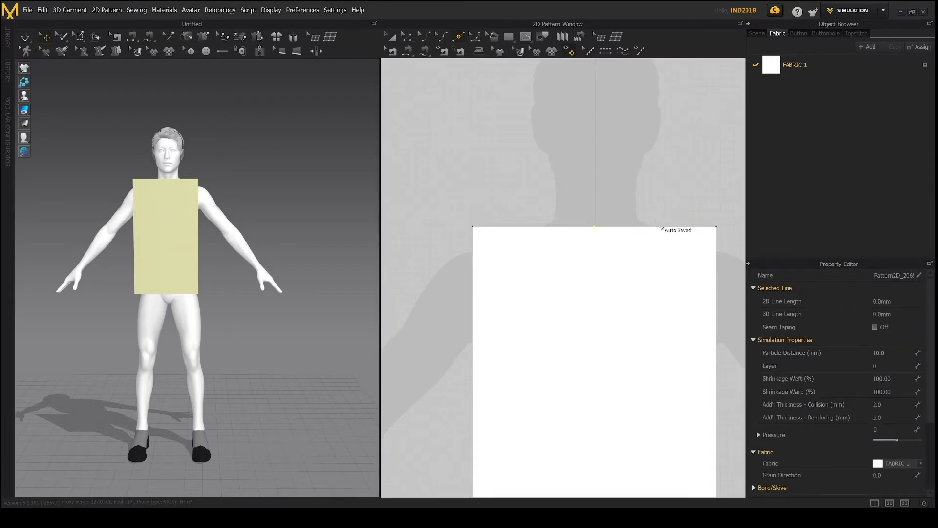
pyautogui.rightClick(660, 226)
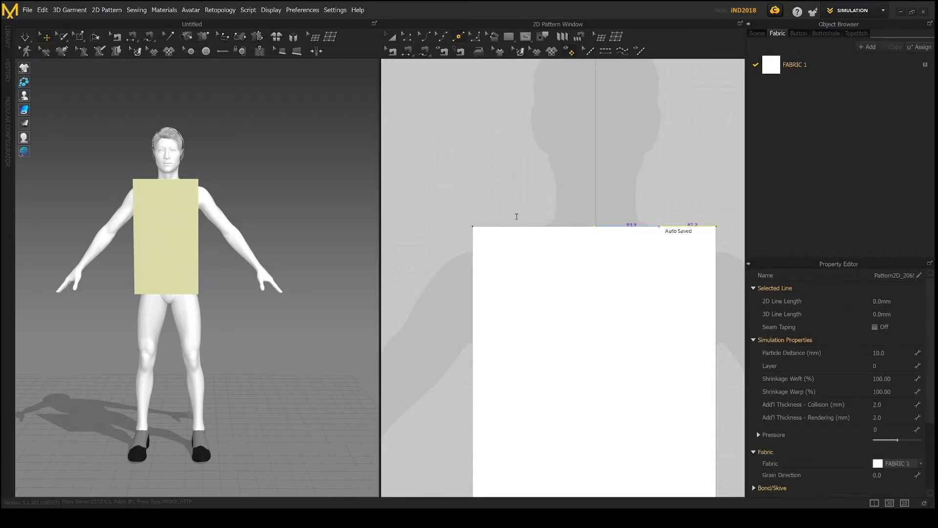
pyautogui.write('50')
pyautogui.press('Return')
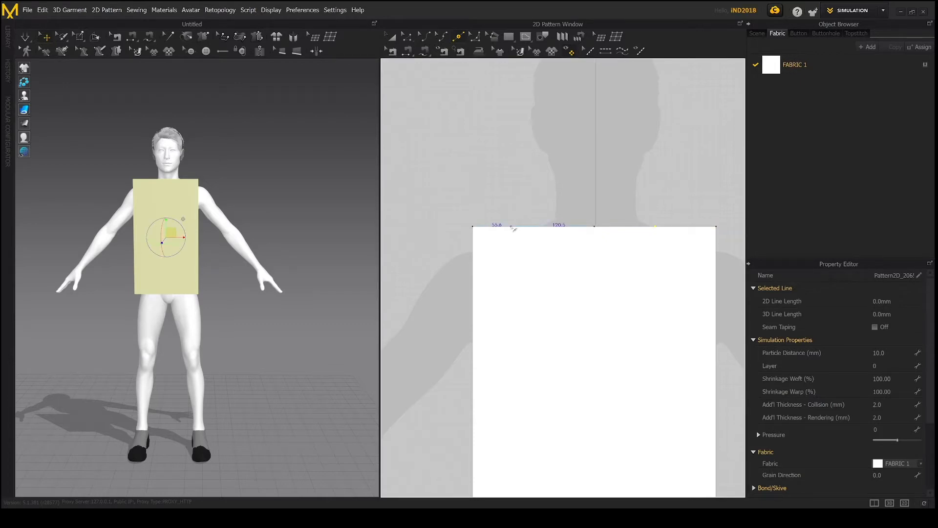
pyautogui.write('50')
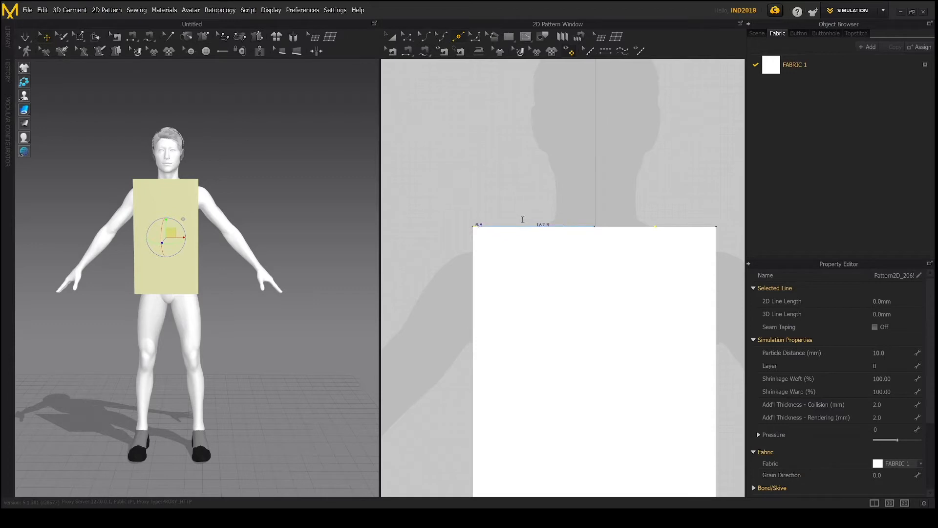
pyautogui.press('Return')
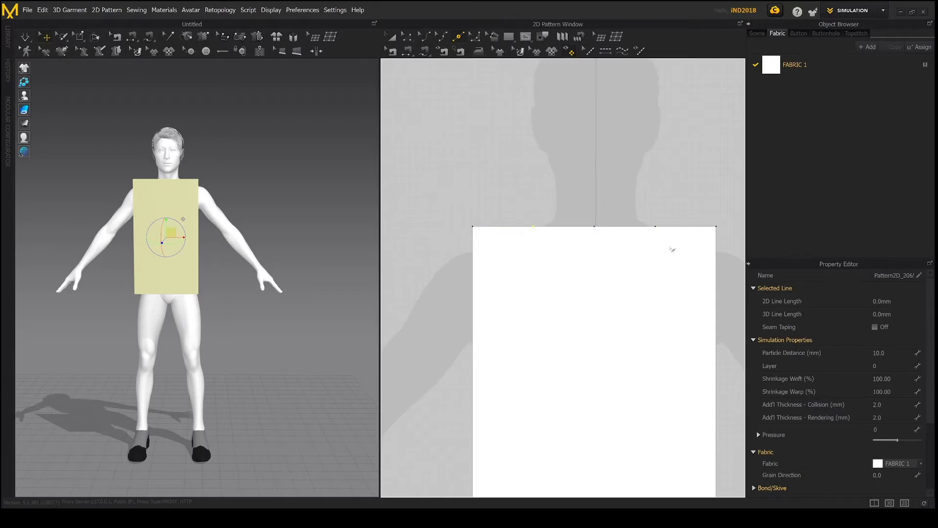
# Move the two neckline points outward along the top edge toward the shoulder corners, keeping them level with the edge
pyautogui.scroll(-3, 596, 247)
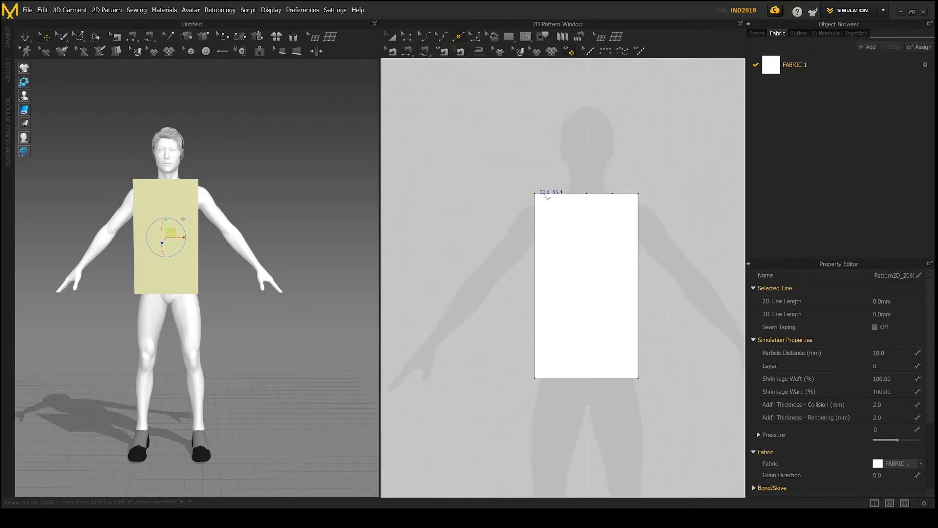
pyautogui.scroll(3, 544, 203)
pyautogui.scroll(-1, 572, 200)
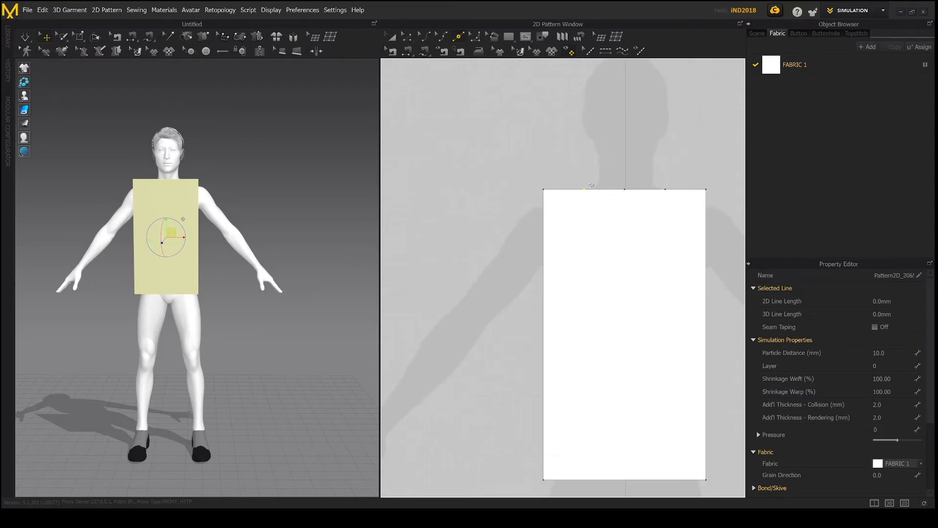
pyautogui.press('z')
pyautogui.moveTo(592, 181); pyautogui.dragTo(580, 200)
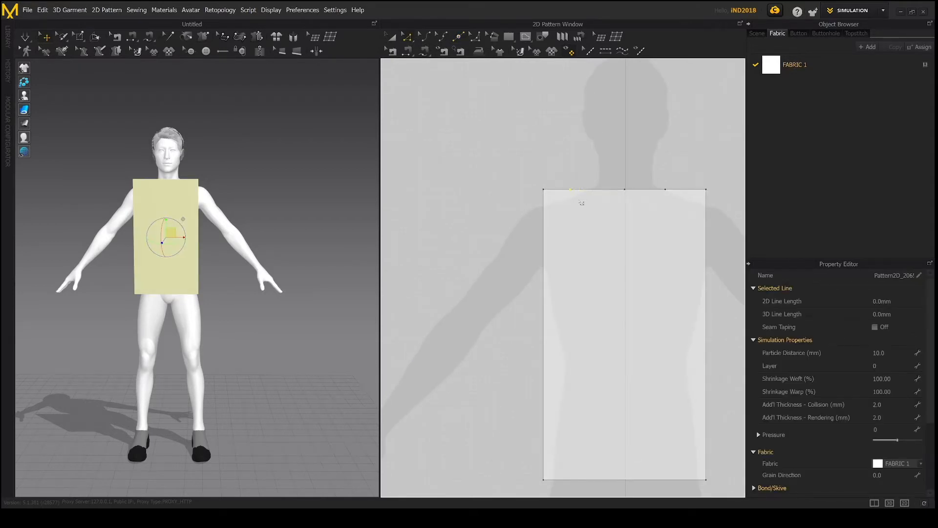
pyautogui.moveTo(658, 181); pyautogui.dragTo(676, 205)
# Add an armhole point on the torso piece's left side edge, 35% of its length down from the shoulder corner
pyautogui.click(545, 285)
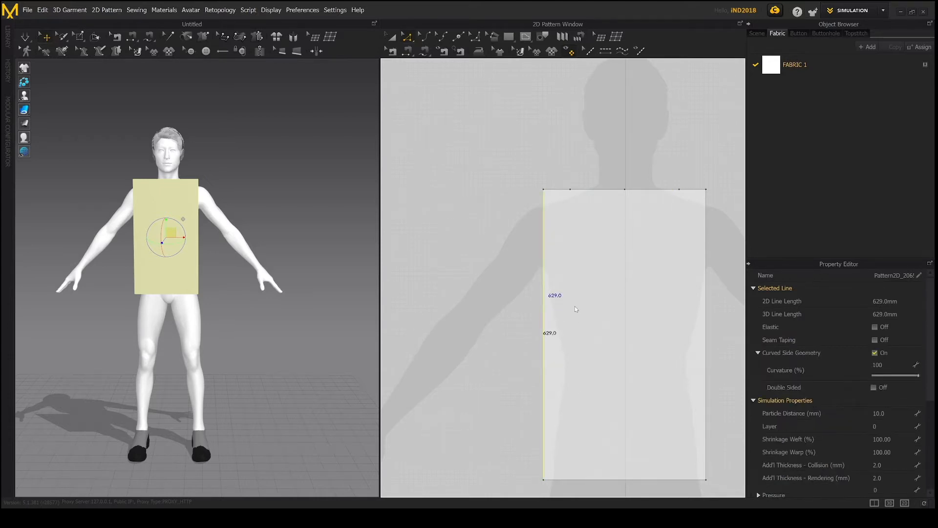
pyautogui.click(459, 38)
pyautogui.click(544, 266)
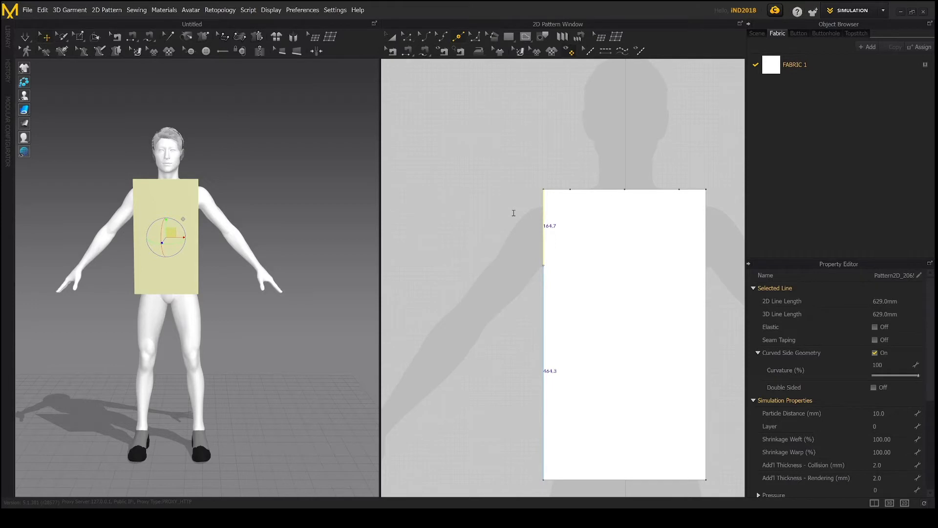
pyautogui.write('35')
pyautogui.press('Return')
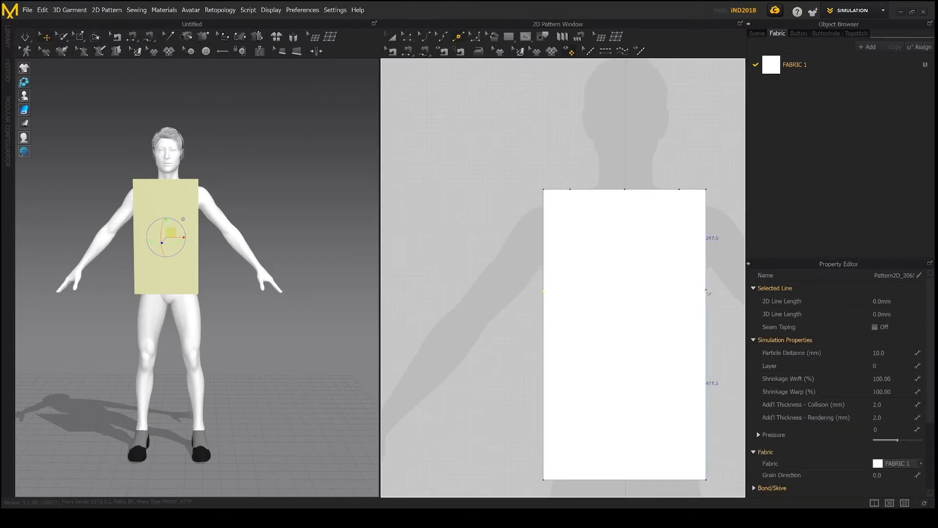
# Add a matching armhole point on the right side edge, 35% of its length down from the shoulder corner
pyautogui.press('z')
pyautogui.click(707, 292)
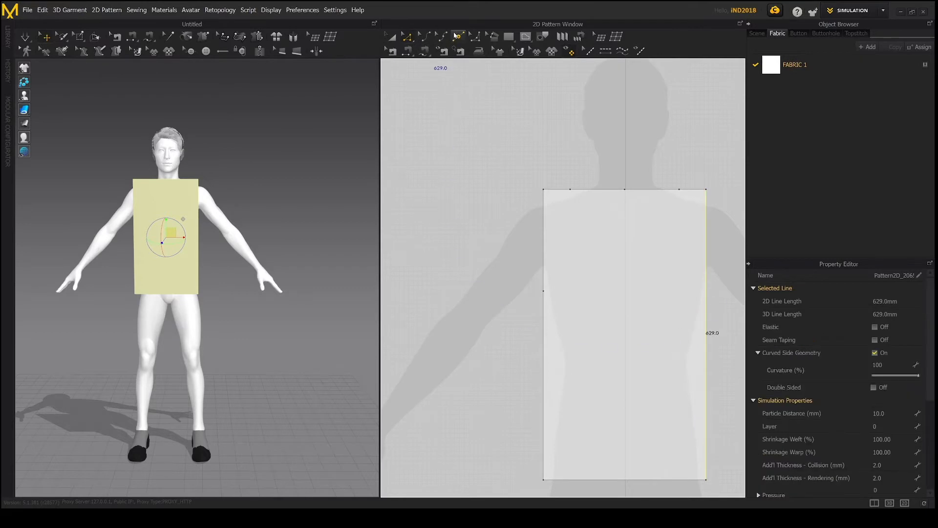
pyautogui.click(455, 35)
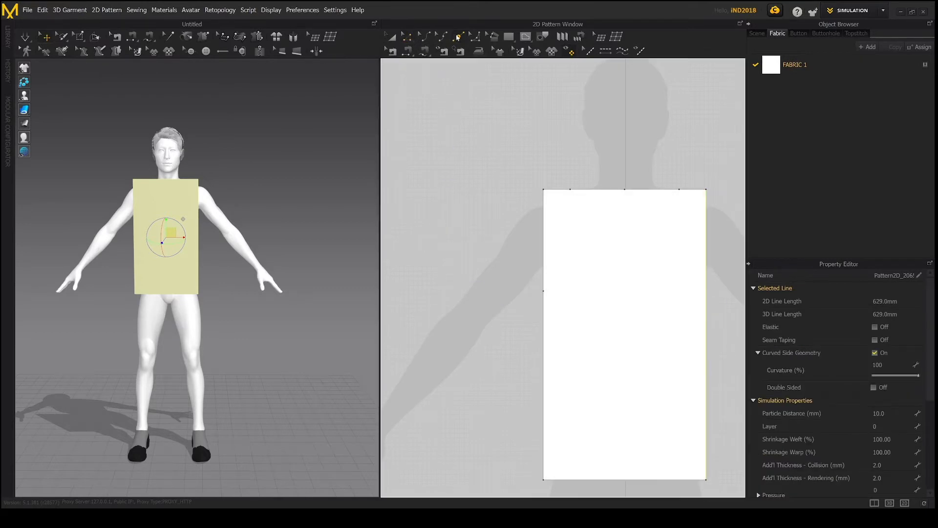
pyautogui.rightClick(706, 283)
pyautogui.write('35')
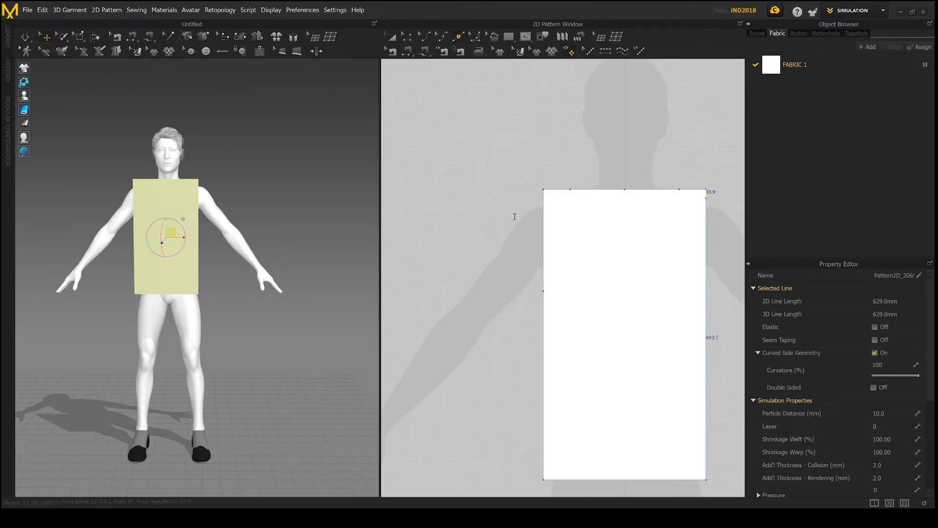
pyautogui.press('Return')
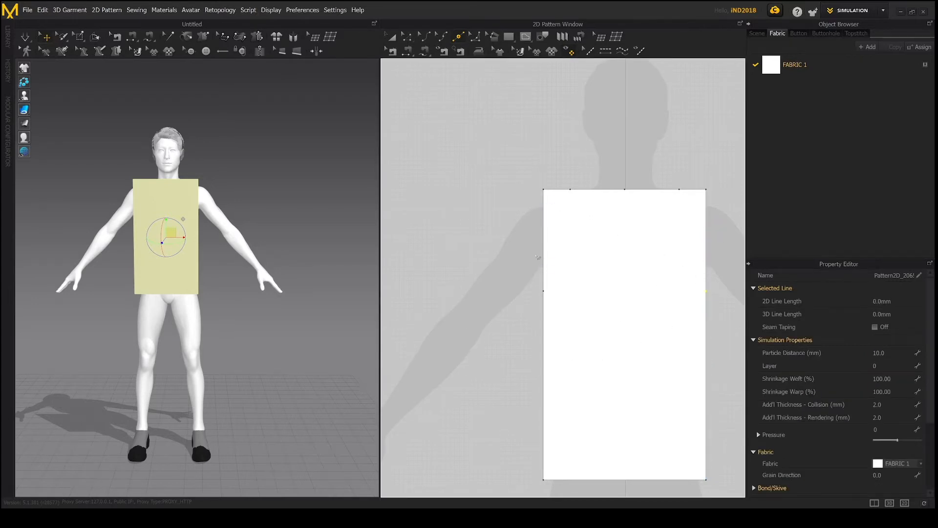
# Curve both side segments above the armhole points inward, making the right armhole about 226 mm and the left about 228 mm long
pyautogui.moveTo(626, 307); pyautogui.dragTo(588, 221, button='right')
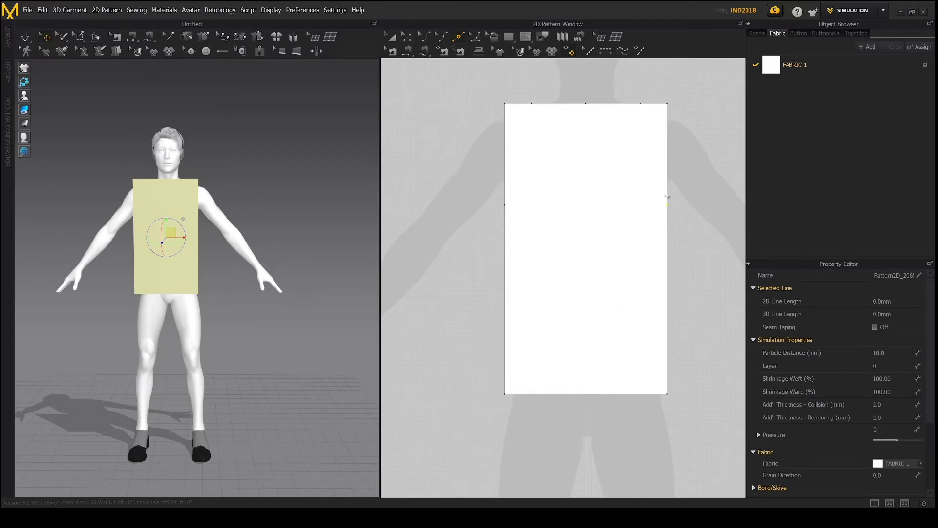
pyautogui.click(443, 39)
pyautogui.moveTo(668, 186); pyautogui.dragTo(660, 187)
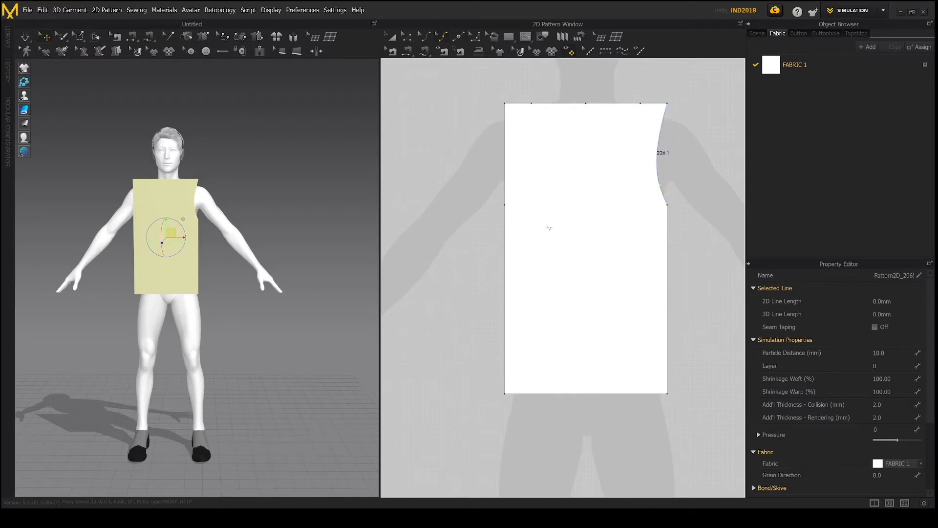
pyautogui.moveTo(505, 187); pyautogui.dragTo(516, 185)
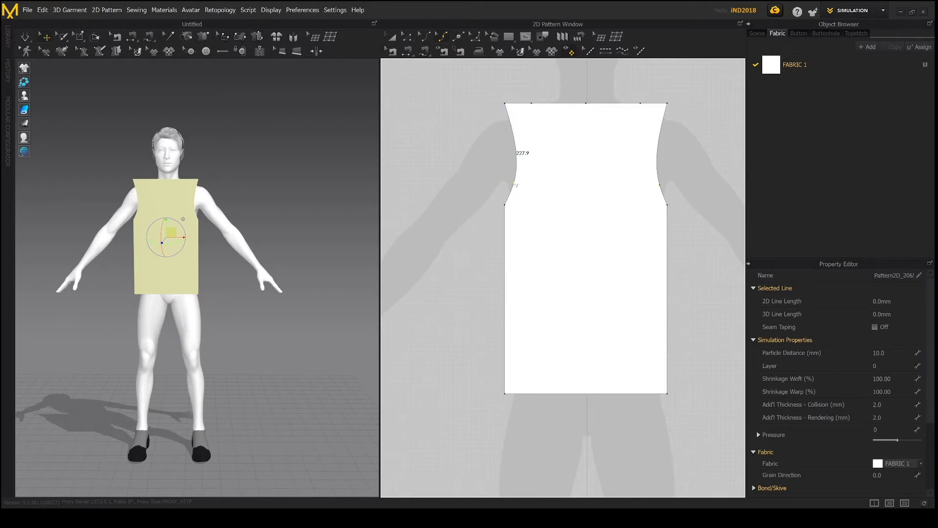
# Create a thin rectangular hem band 352.2 mm wide below the torso piece, matching the length of its bottom edge
pyautogui.moveTo(596, 268); pyautogui.dragTo(590, 239, button='middle')
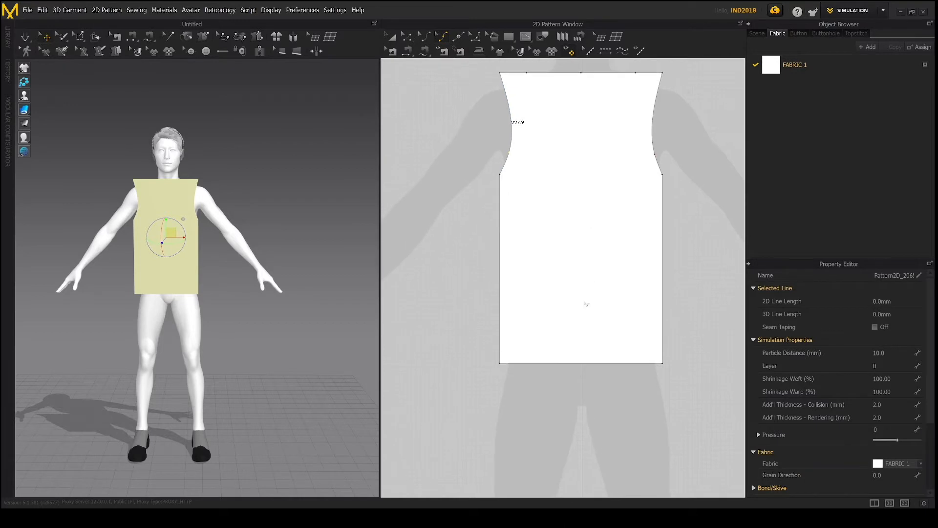
pyautogui.scroll(3, 526, 375)
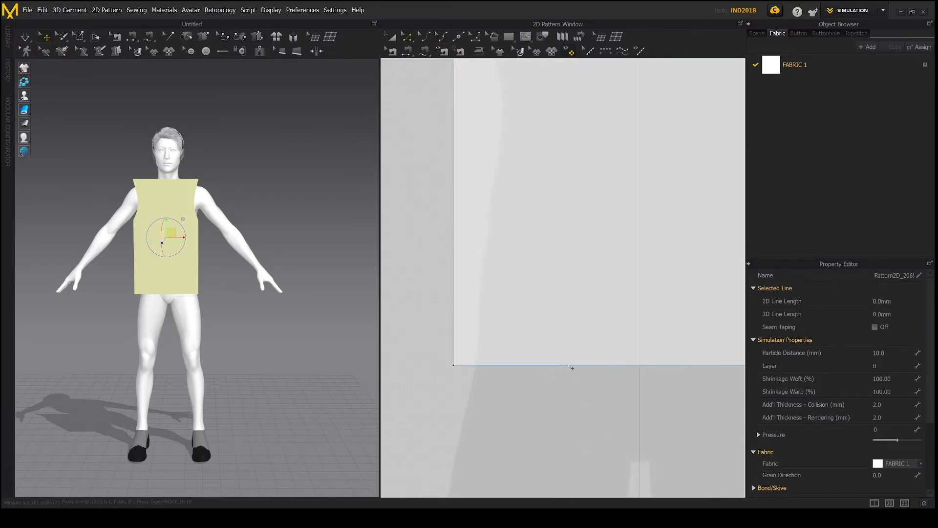
pyautogui.click(571, 367)
pyautogui.moveTo(606, 403); pyautogui.dragTo(581, 344, button='middle')
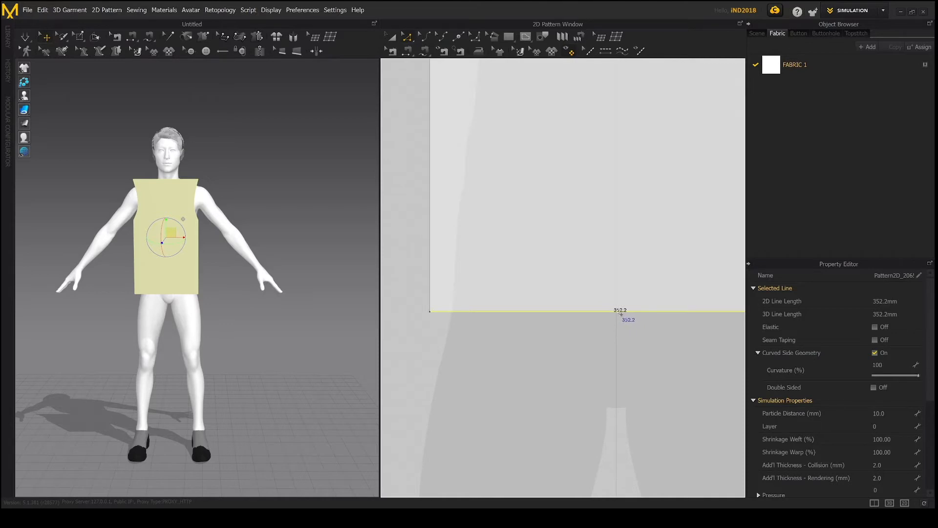
pyautogui.click(508, 37)
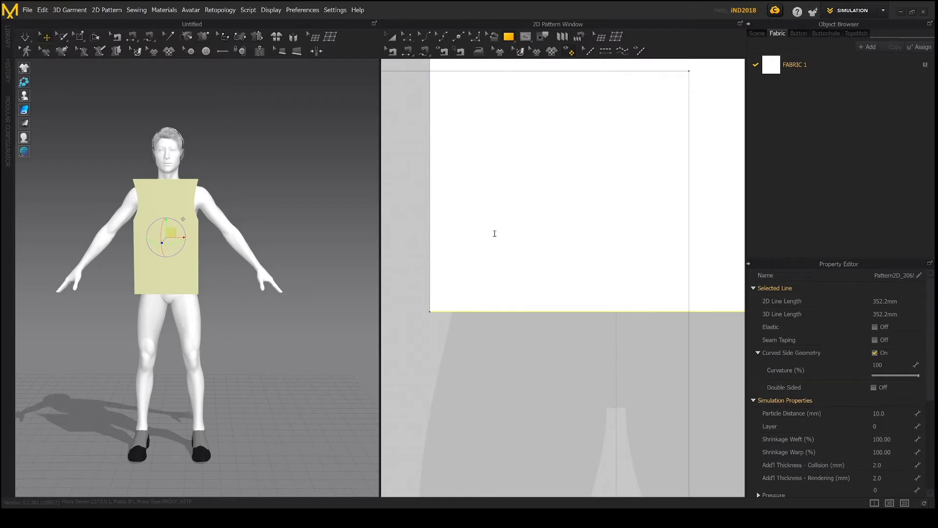
pyautogui.click(453, 328)
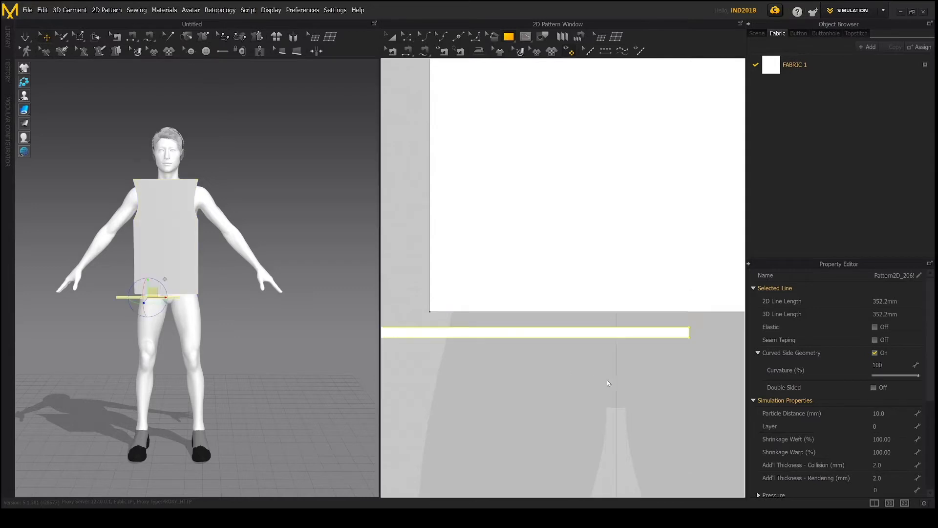
pyautogui.scroll(-3, 611, 332)
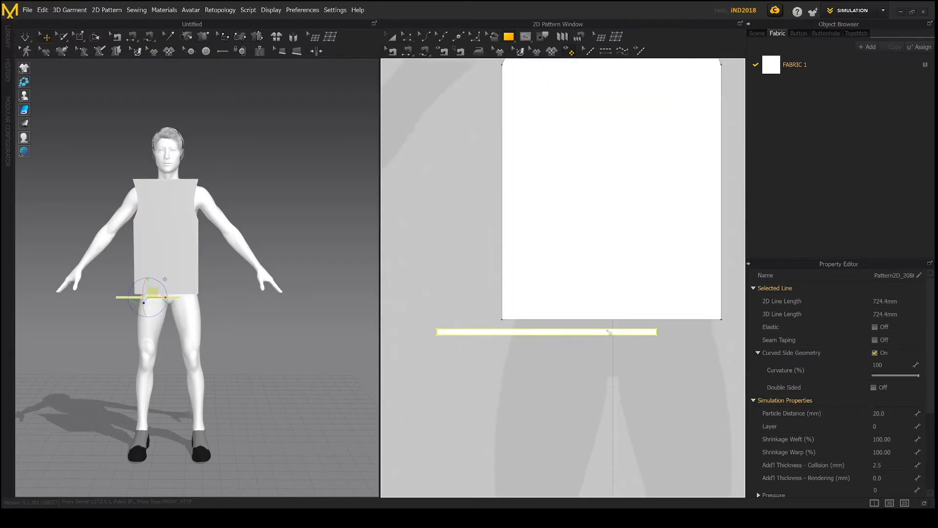
# Move the hem band directly beneath the torso's bottom edge in the 2D pattern, with both side ends aligned
pyautogui.press('a')
pyautogui.click(602, 332)
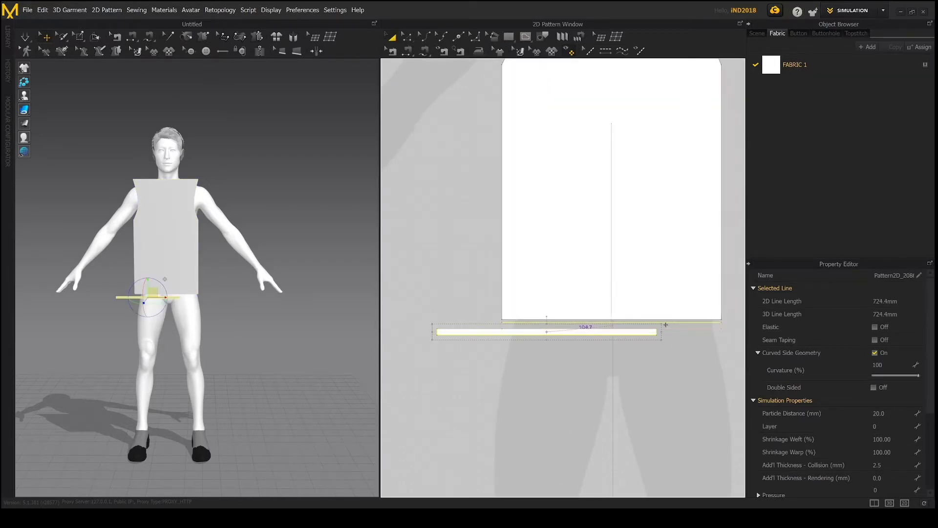
pyautogui.moveTo(666, 324); pyautogui.dragTo(642, 327)
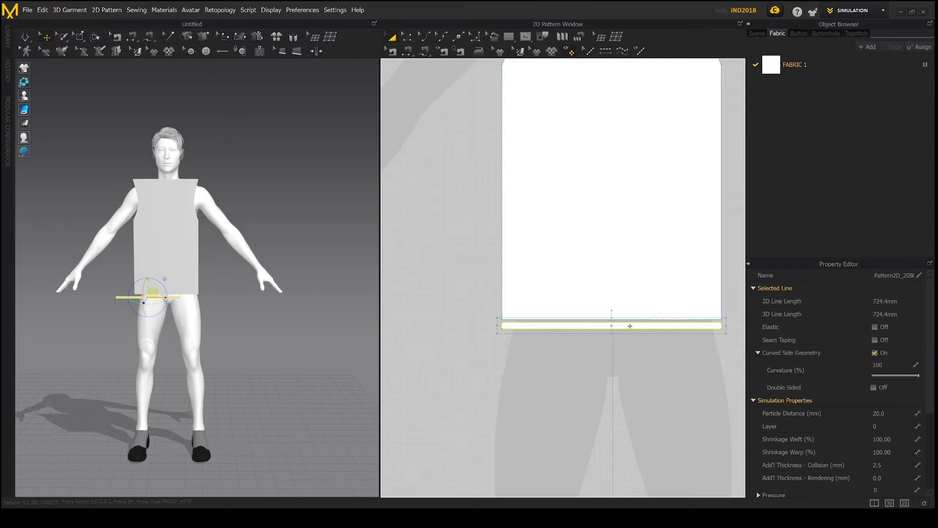
# Sew the torso piece's bottom edge to the upper long edge of the hem band
pyautogui.scroll(4, 631, 326)
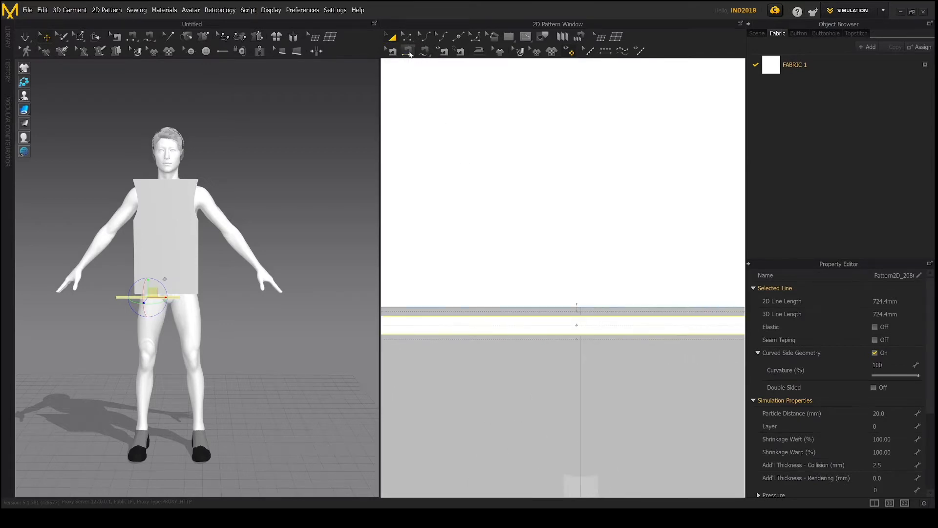
pyautogui.click(408, 53)
pyautogui.click(591, 309)
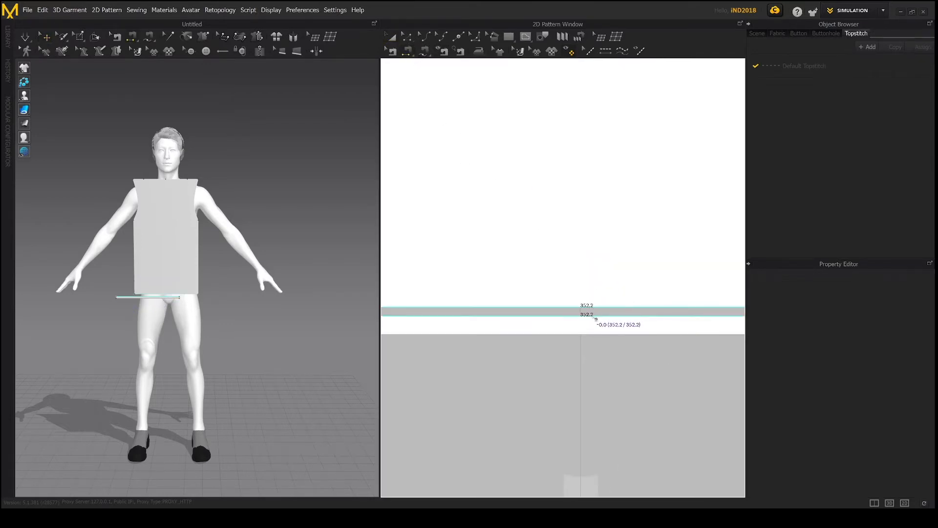
pyautogui.click(589, 315)
# Shift the hem band sideways on the 3D avatar so it lines up with the torso panel's bottom edge
pyautogui.scroll(3, 172, 317)
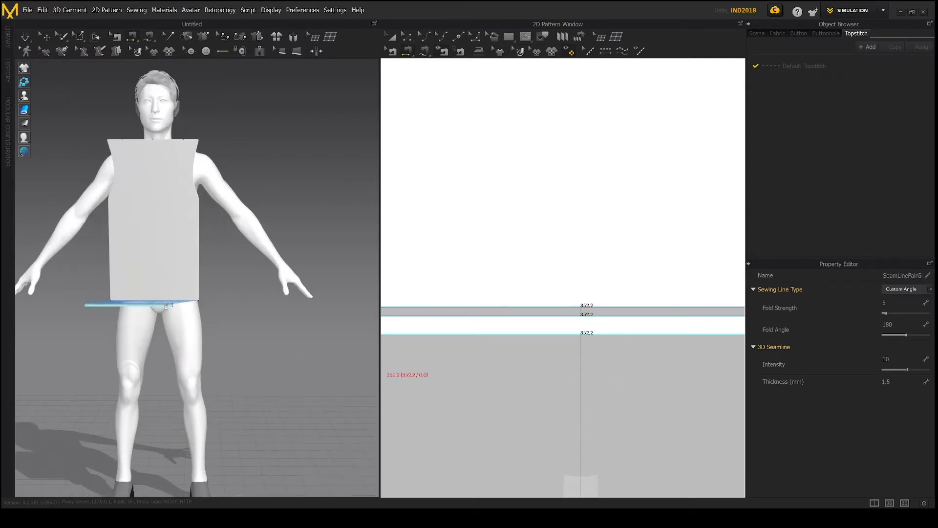
pyautogui.scroll(-3, 172, 317)
pyautogui.moveTo(169, 314); pyautogui.dragTo(122, 320, button='right')
pyautogui.scroll(3, 188, 298)
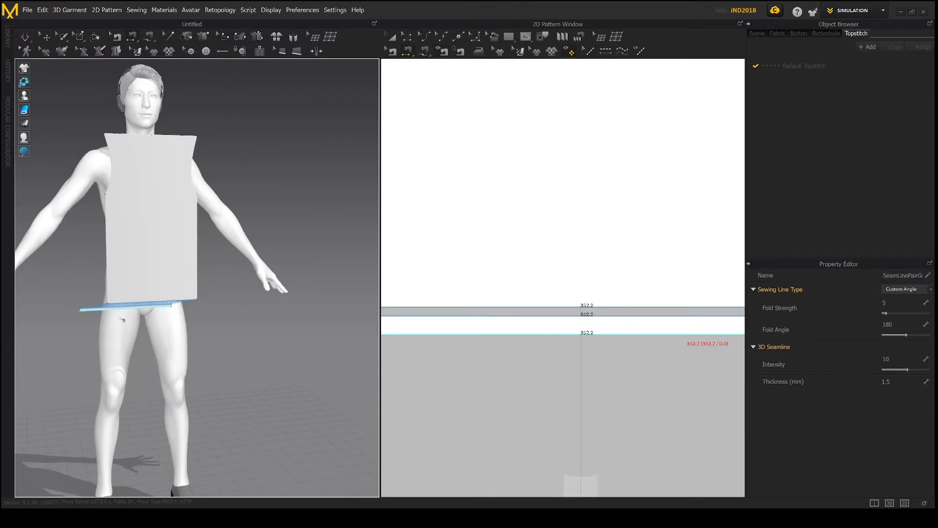
pyautogui.press('a')
pyautogui.scroll(3, 125, 312)
pyautogui.click(120, 323)
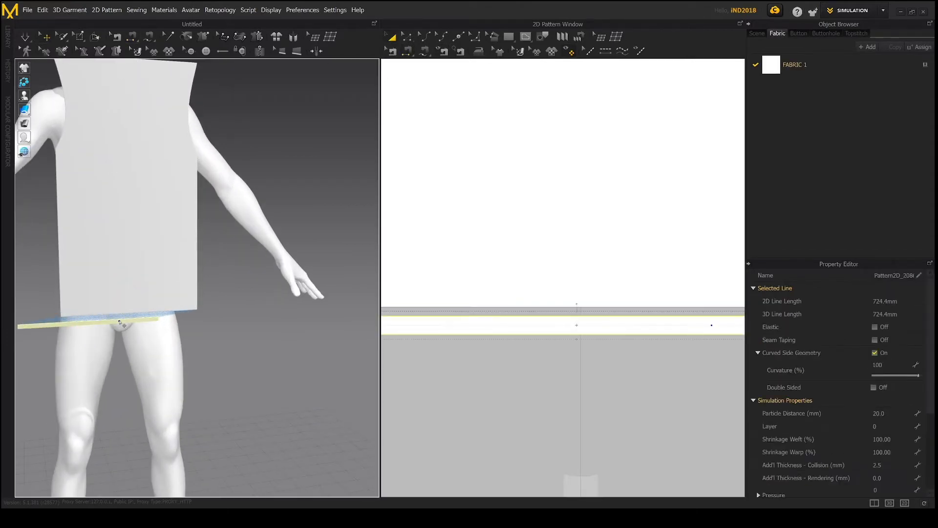
pyautogui.moveTo(112, 325); pyautogui.dragTo(145, 317)
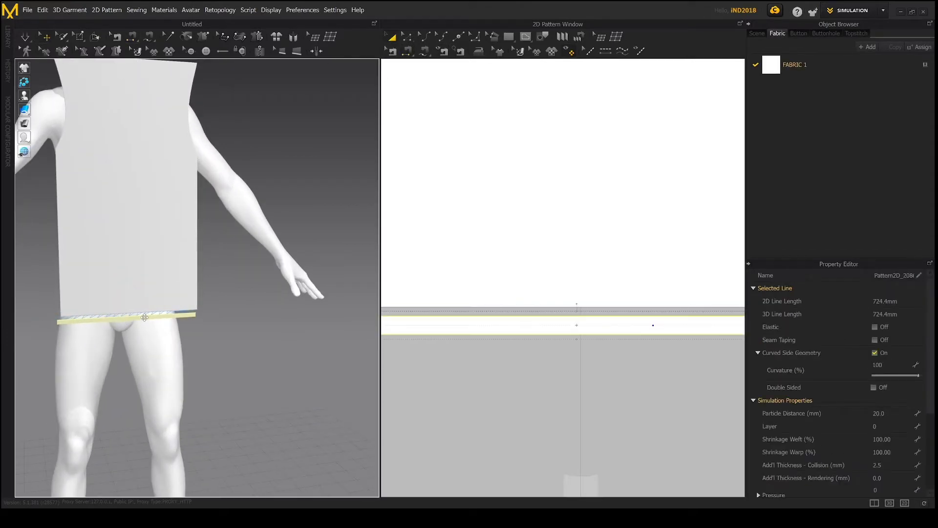
# Align the hem band in depth with the torso panel in 3D, placing it directly under the panel
pyautogui.moveTo(151, 328); pyautogui.dragTo(203, 331, button='right')
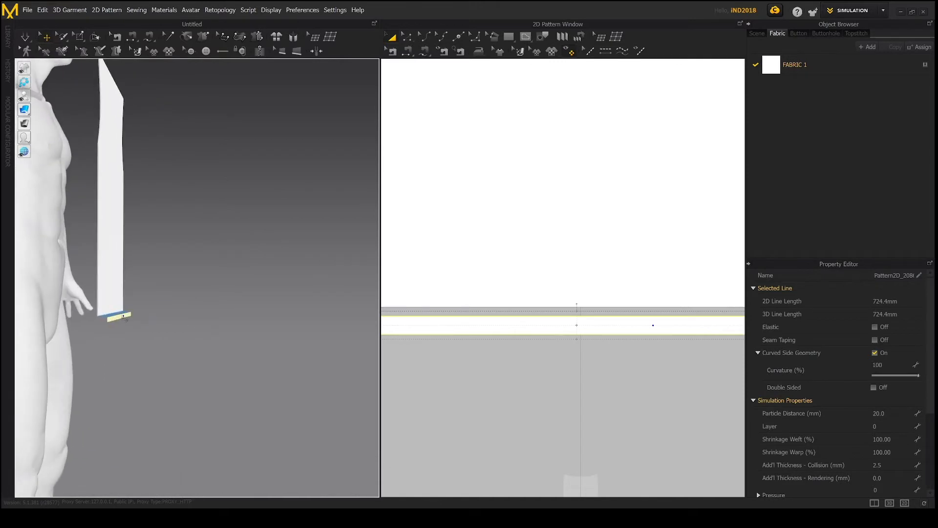
pyautogui.moveTo(126, 319); pyautogui.dragTo(113, 321)
pyautogui.moveTo(113, 321); pyautogui.dragTo(142, 317, button='right')
pyautogui.moveTo(107, 340); pyautogui.dragTo(109, 342)
pyautogui.scroll(-1, 109, 343)
pyautogui.scroll(-6, 185, 269)
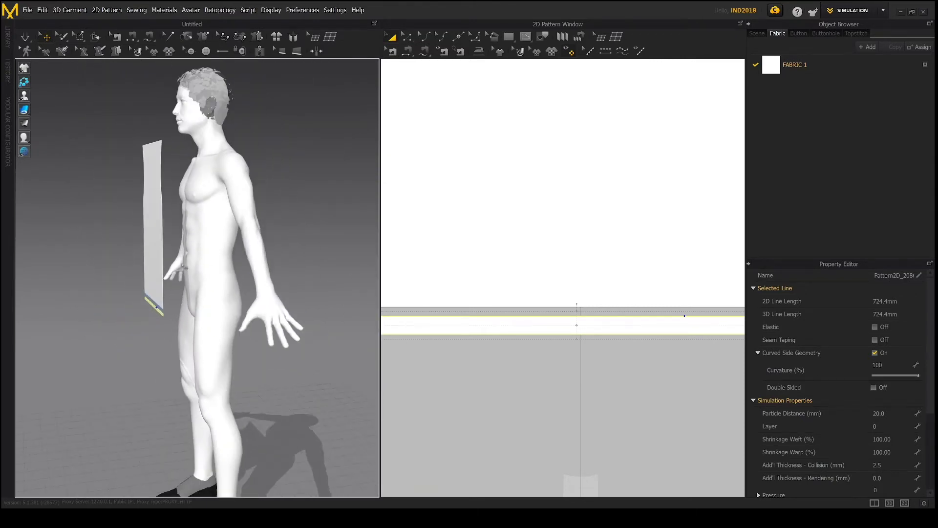
pyautogui.moveTo(210, 281); pyautogui.dragTo(242, 278, button='right')
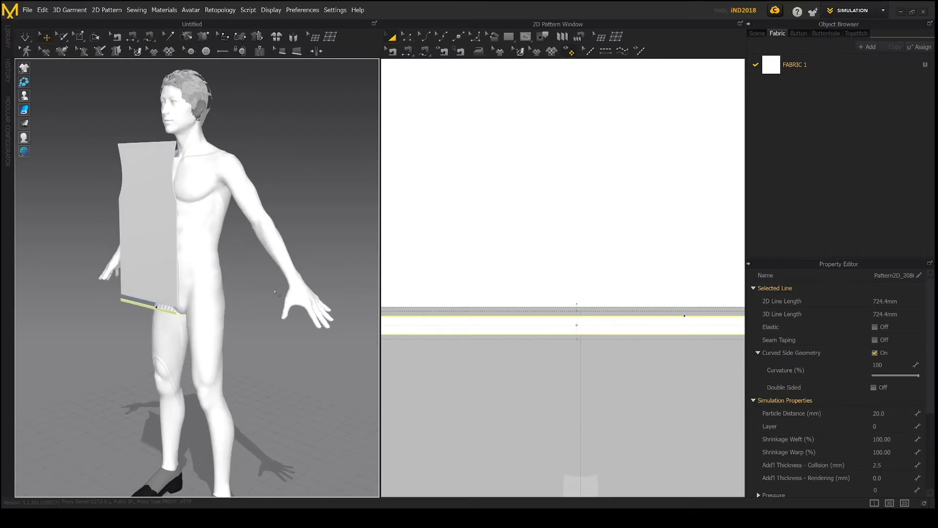
# Duplicate the torso piece together with its hem band and place the copies to the left of the originals in 2D
pyautogui.scroll(-8, 533, 287)
pyautogui.moveTo(531, 228); pyautogui.dragTo(520, 310, button='right')
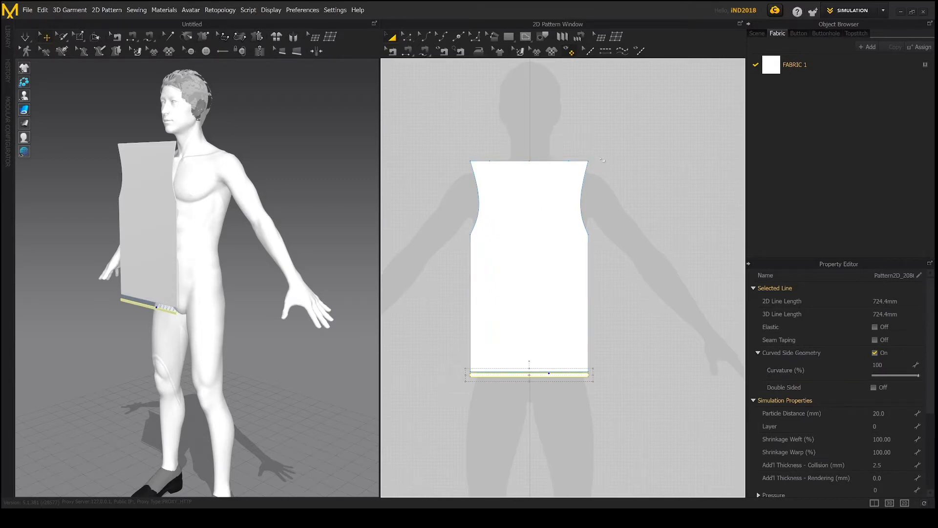
pyautogui.click(605, 160)
pyautogui.click(538, 242)
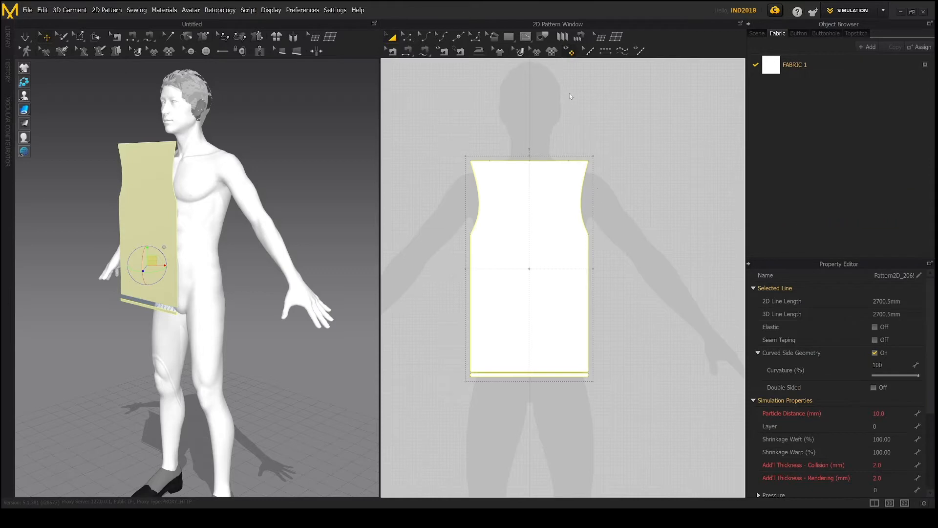
pyautogui.hotkey('ctrl', 'c')
pyautogui.hotkey('ctrl', 'v')
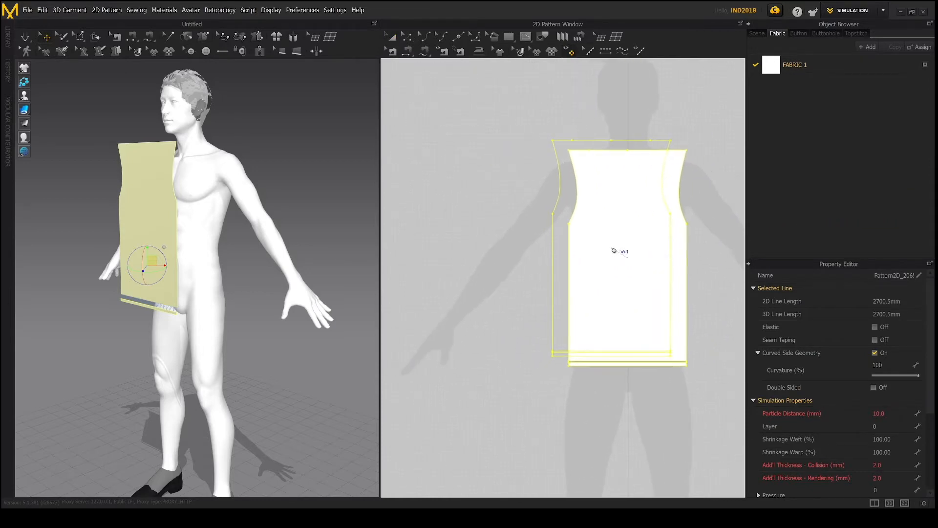
pyautogui.click(498, 260)
# Move the copied torso piece and hem band behind the avatar's back in 3D as the back panel
pyautogui.moveTo(265, 268); pyautogui.dragTo(172, 224, button='right')
pyautogui.moveTo(172, 223); pyautogui.dragTo(281, 222)
pyautogui.moveTo(235, 266); pyautogui.dragTo(308, 272, button='right')
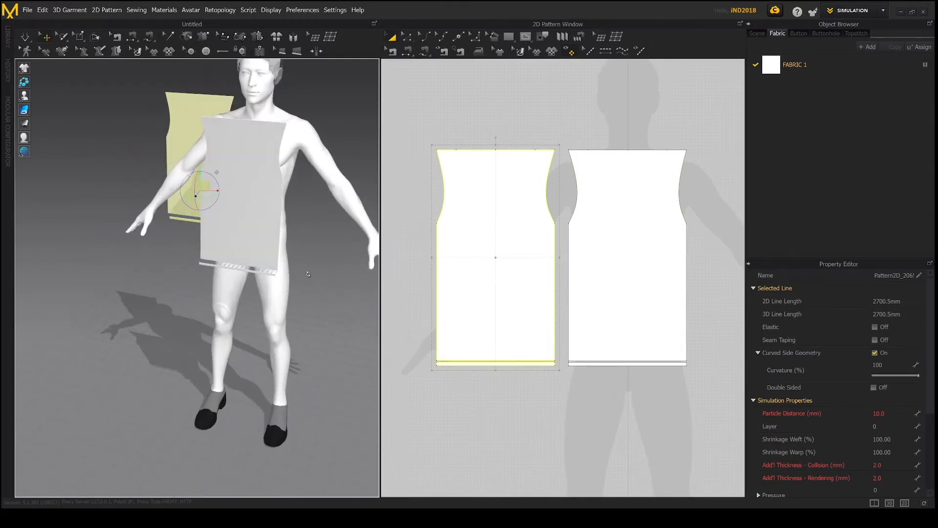
pyautogui.press('2')
pyautogui.moveTo(176, 207); pyautogui.dragTo(255, 207)
pyautogui.moveTo(319, 224); pyautogui.dragTo(245, 229, button='right')
pyautogui.moveTo(165, 226); pyautogui.dragTo(142, 225)
# Raise the back panel and hem band to the front panel's height and center them behind the avatar
pyautogui.scroll(2, 145, 229)
pyautogui.scroll(-3, 225, 291)
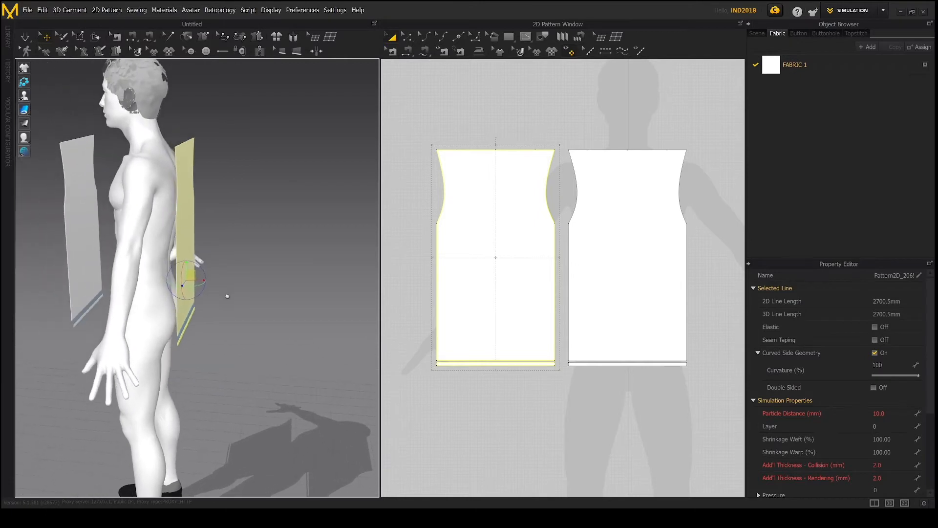
pyautogui.moveTo(205, 276); pyautogui.dragTo(205, 265)
pyautogui.moveTo(224, 261); pyautogui.dragTo(158, 283, button='right')
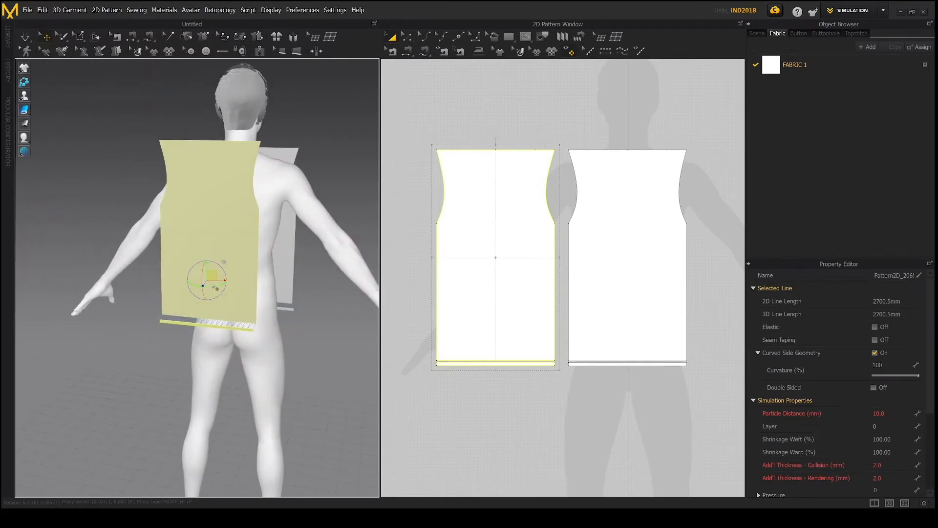
pyautogui.moveTo(218, 281); pyautogui.dragTo(243, 282)
# Sew both short shoulder segments at the top of the front piece to the corresponding shoulder segments of the back piece
pyautogui.moveTo(245, 302); pyautogui.dragTo(323, 308, button='right')
pyautogui.moveTo(181, 238); pyautogui.dragTo(217, 281, button='middle')
pyautogui.moveTo(212, 259); pyautogui.dragTo(235, 264, button='right')
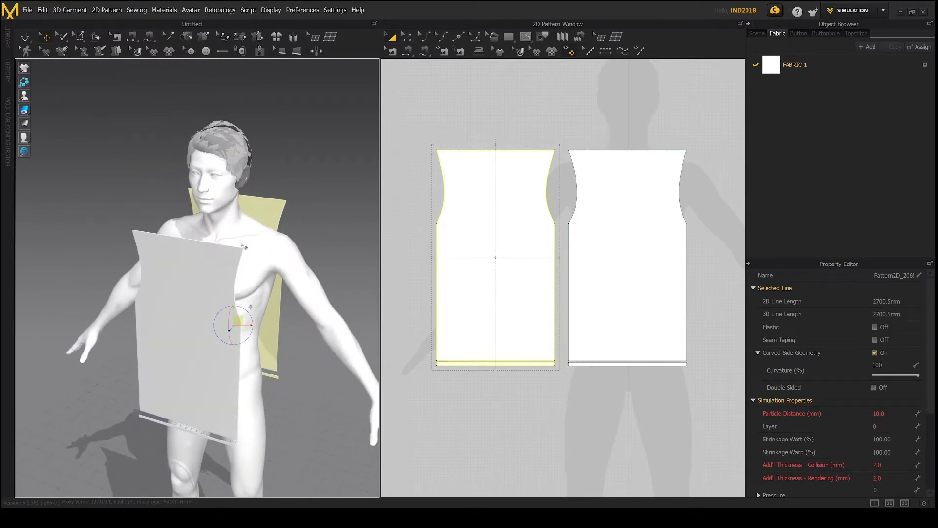
pyautogui.click(238, 253)
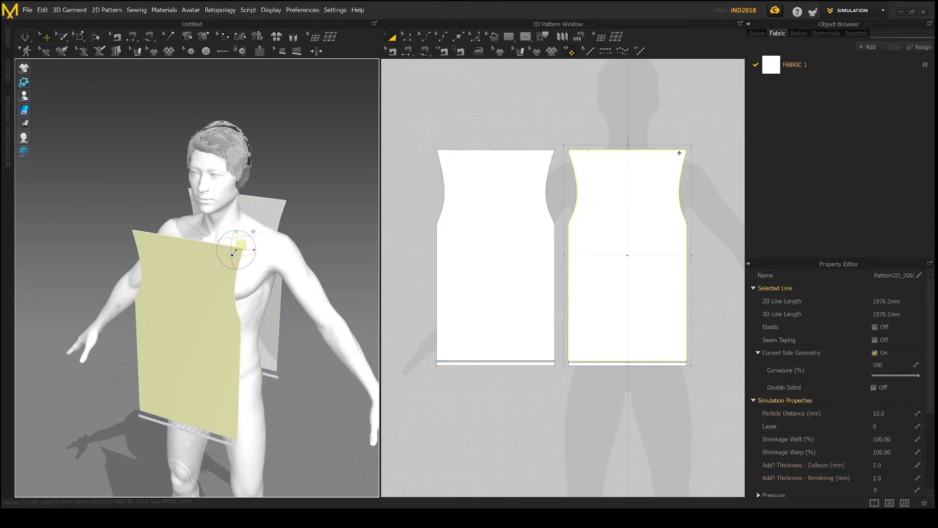
pyautogui.click(277, 198)
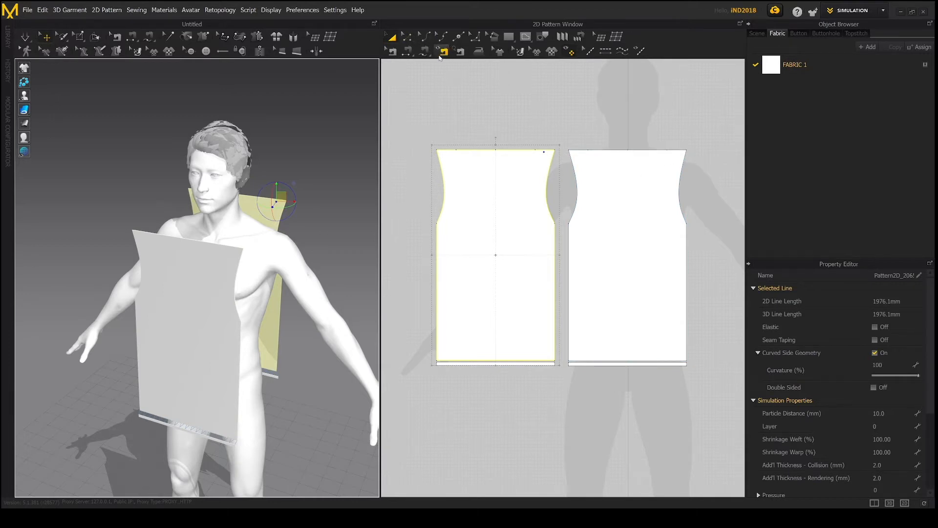
pyautogui.click(407, 53)
pyautogui.click(660, 150)
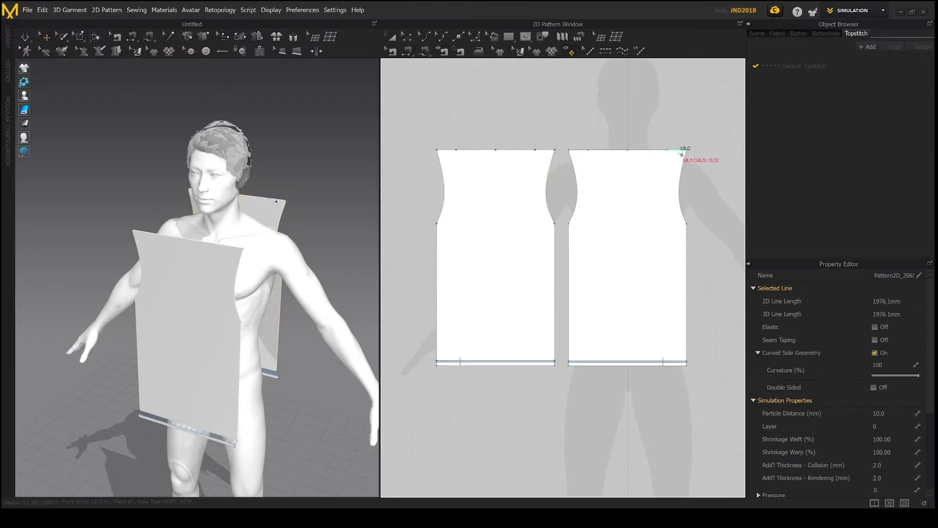
pyautogui.click(547, 150)
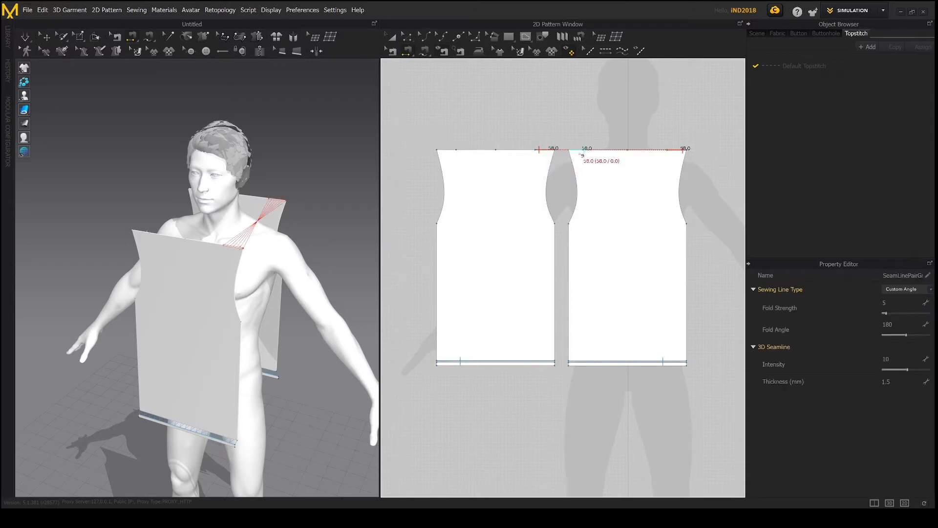
pyautogui.click(582, 150)
pyautogui.click(449, 151)
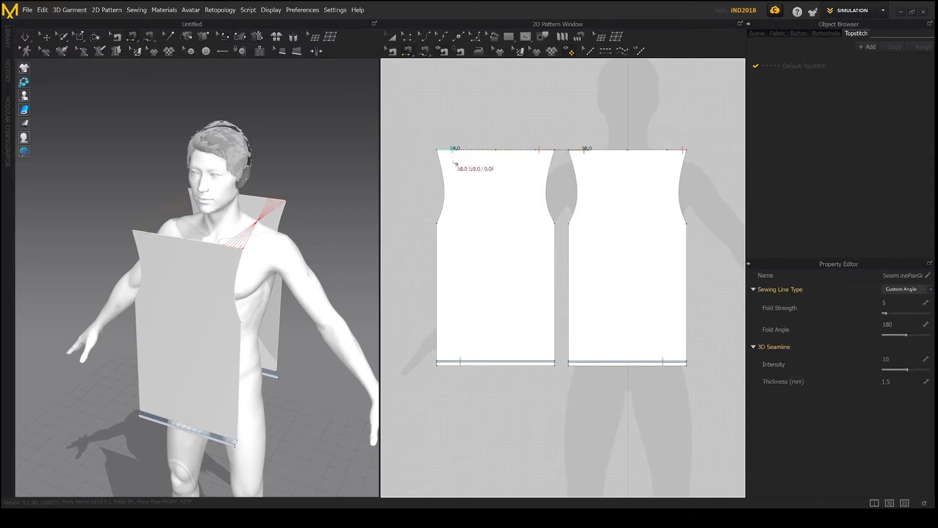
# Reverse the direction of the crossed seam on the avatar's left shoulder so front and back join without twisting
pyautogui.moveTo(271, 247); pyautogui.dragTo(267, 213, button='right')
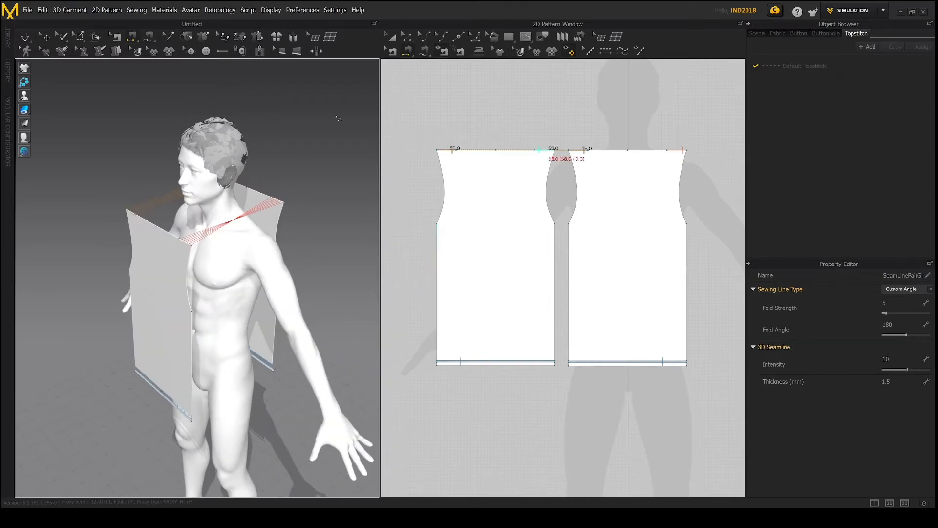
pyautogui.scroll(2, 245, 221)
pyautogui.moveTo(154, 176); pyautogui.dragTo(222, 208, button='right')
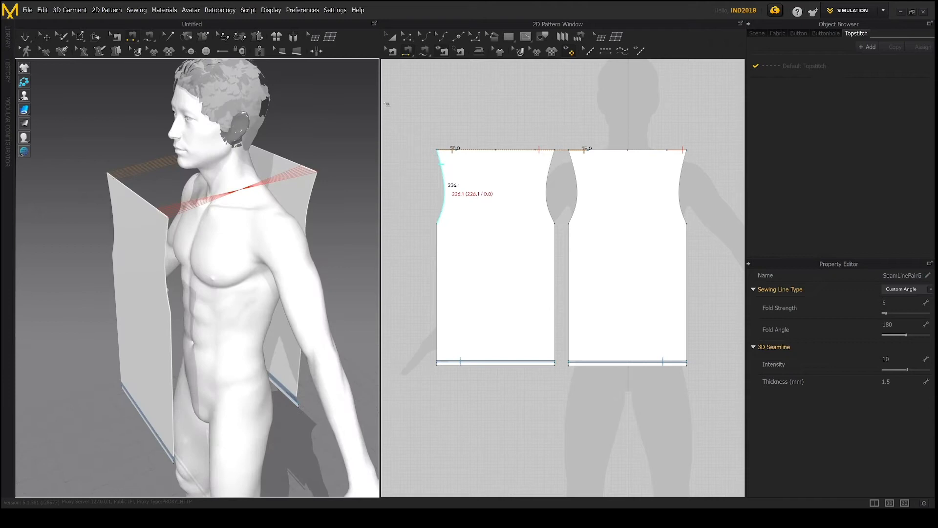
pyautogui.click(392, 50)
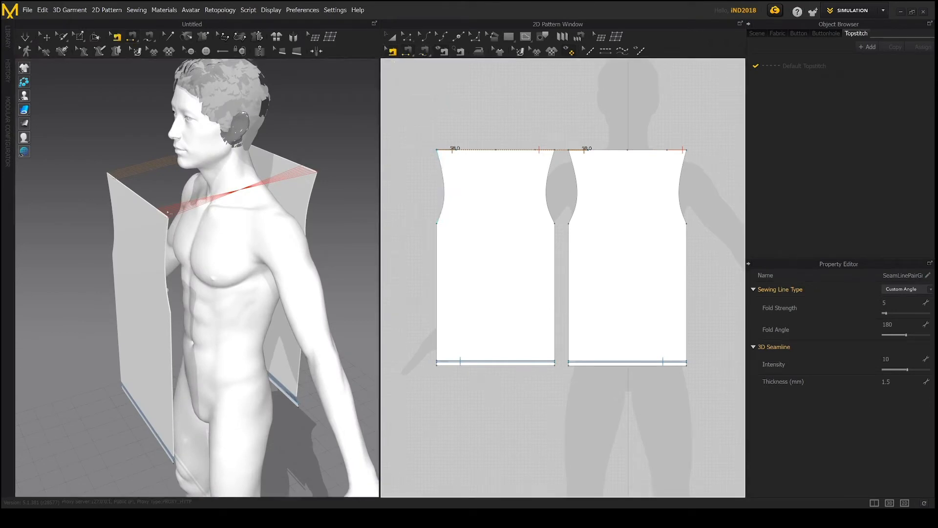
pyautogui.click(166, 216)
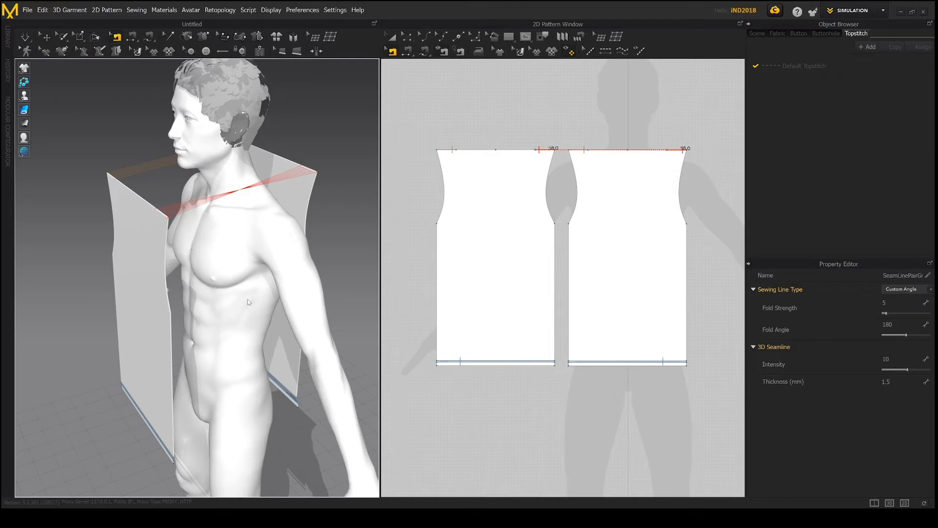
pyautogui.click(244, 224)
# Sew both side edges of the front torso piece to the corresponding side edges of the back torso piece
pyautogui.moveTo(281, 307); pyautogui.dragTo(259, 185, button='middle')
pyautogui.moveTo(272, 290); pyautogui.dragTo(263, 269, button='middle')
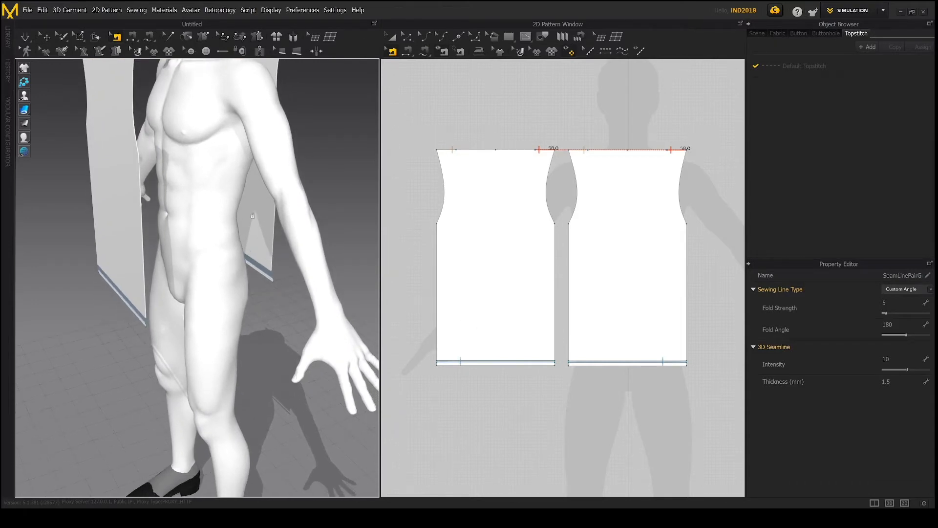
pyautogui.scroll(-2, 252, 215)
pyautogui.scroll(5, 464, 340)
pyautogui.scroll(-2, 593, 373)
pyautogui.moveTo(628, 382); pyautogui.dragTo(461, 341, button='middle')
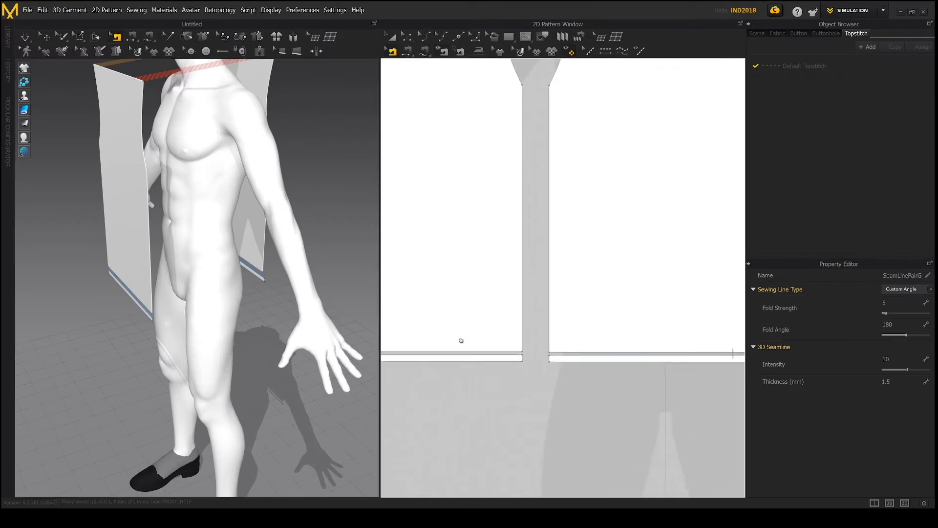
pyautogui.scroll(-5, 553, 221)
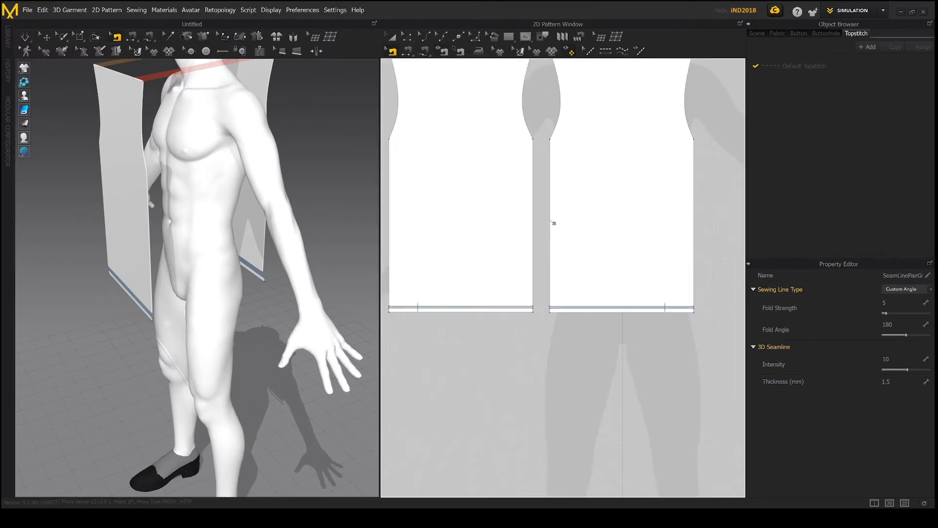
pyautogui.click(408, 51)
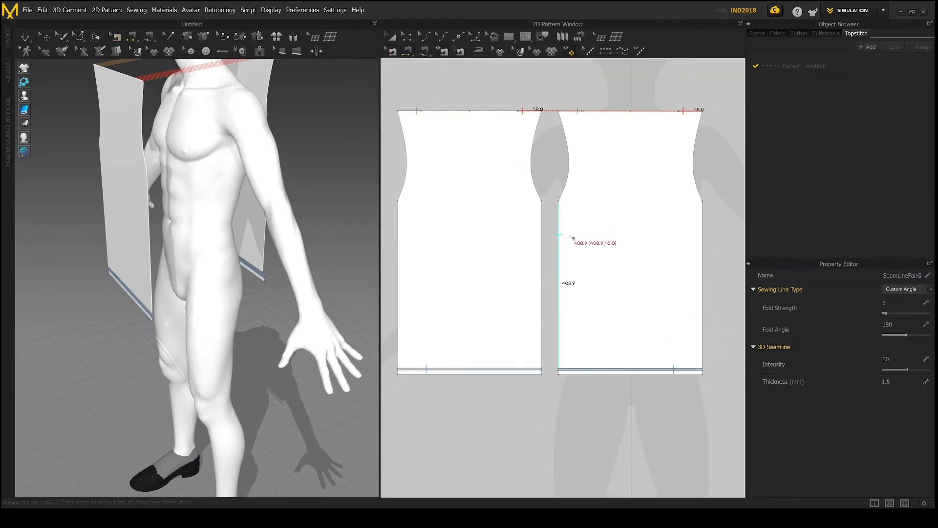
pyautogui.click(560, 277)
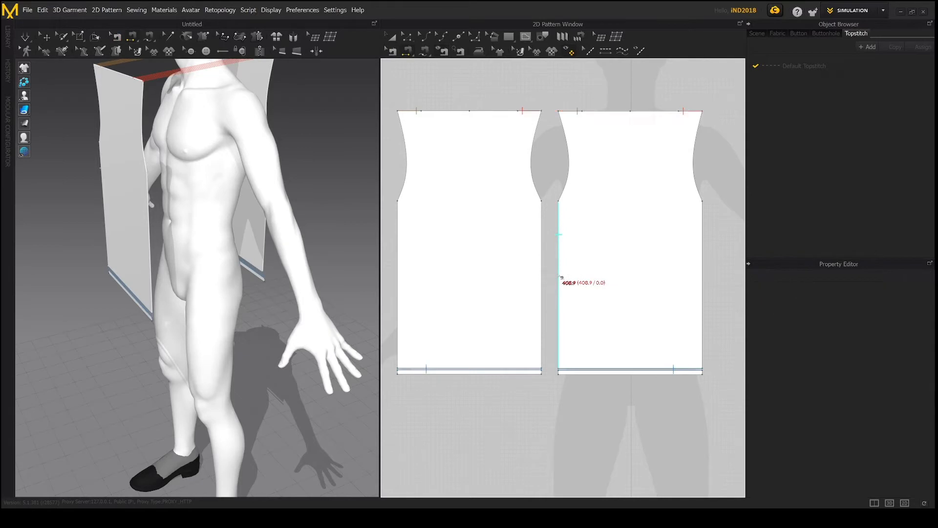
pyautogui.click(398, 278)
pyautogui.click(702, 252)
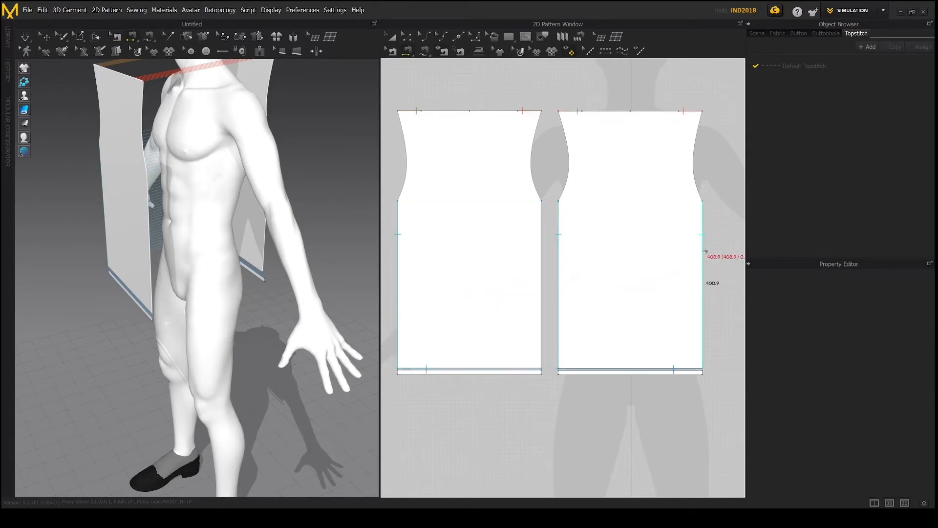
pyautogui.click(542, 249)
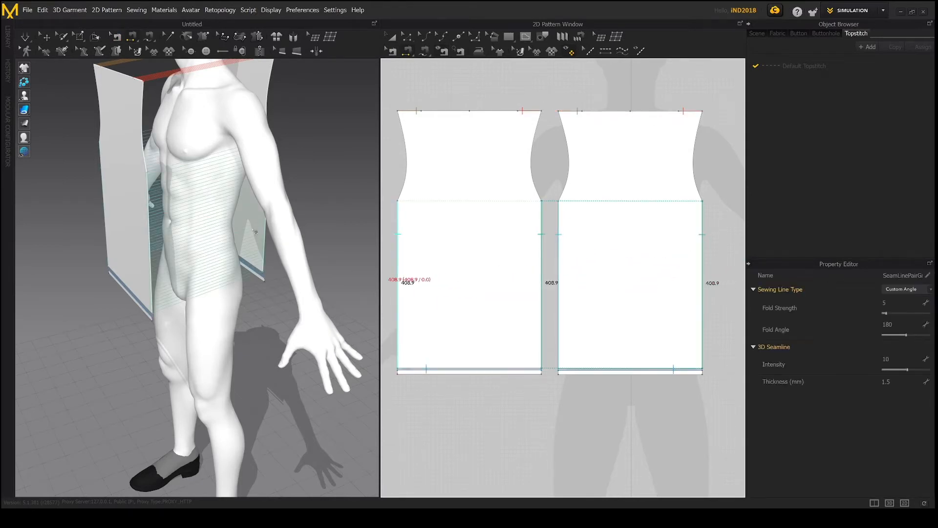
# Sew the short end edges of the front hem band to the corresponding ends of the back hem band on both sides
pyautogui.moveTo(305, 269); pyautogui.dragTo(544, 348, button='right')
pyautogui.moveTo(312, 224); pyautogui.dragTo(251, 213, button='right')
pyautogui.moveTo(250, 214); pyautogui.dragTo(253, 158, button='middle')
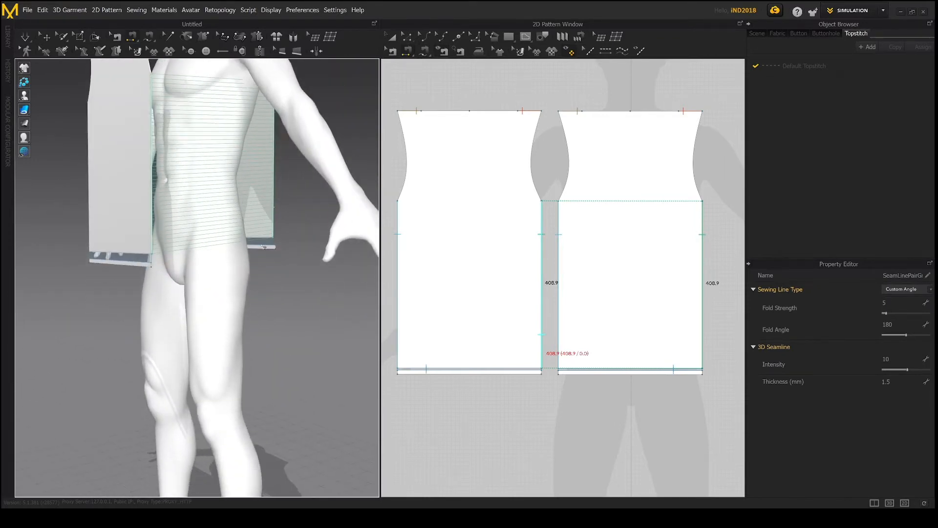
pyautogui.scroll(3, 264, 195)
pyautogui.moveTo(292, 227); pyautogui.dragTo(276, 226, button='right')
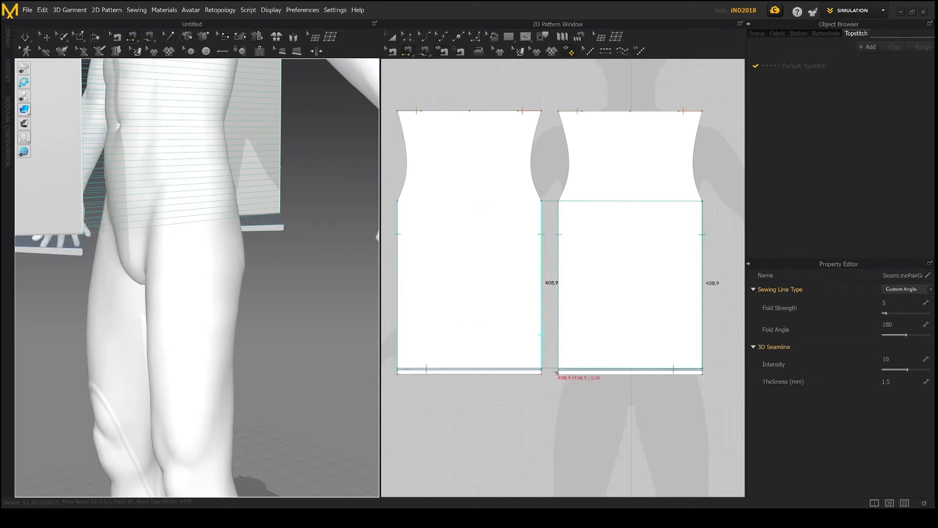
pyautogui.click(559, 374)
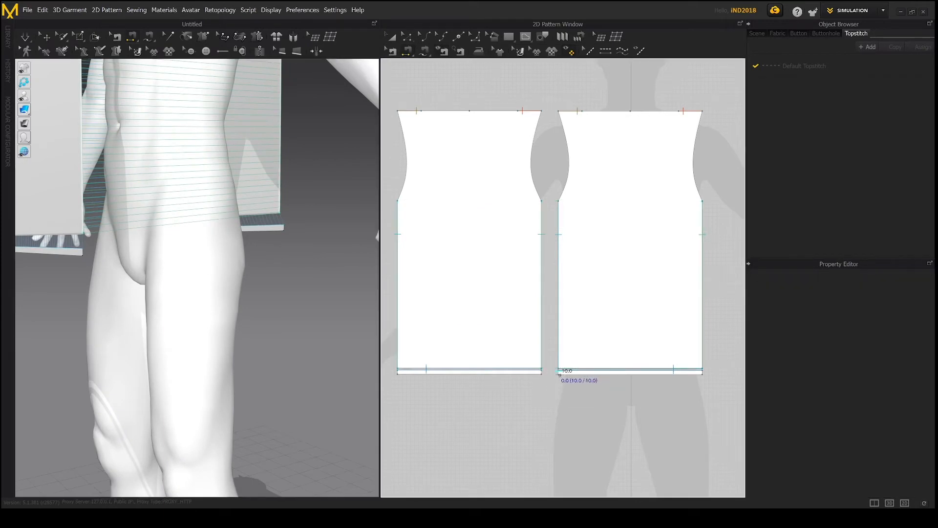
pyautogui.click(397, 374)
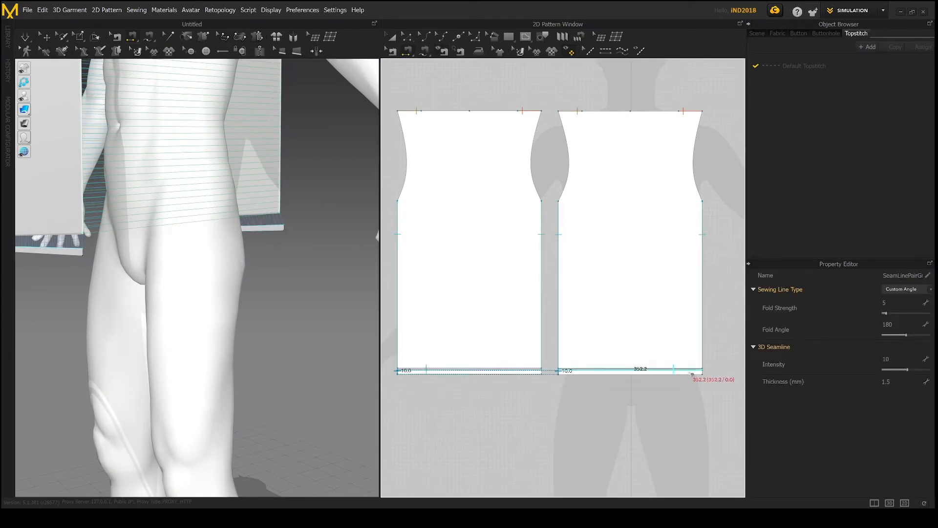
pyautogui.click(692, 374)
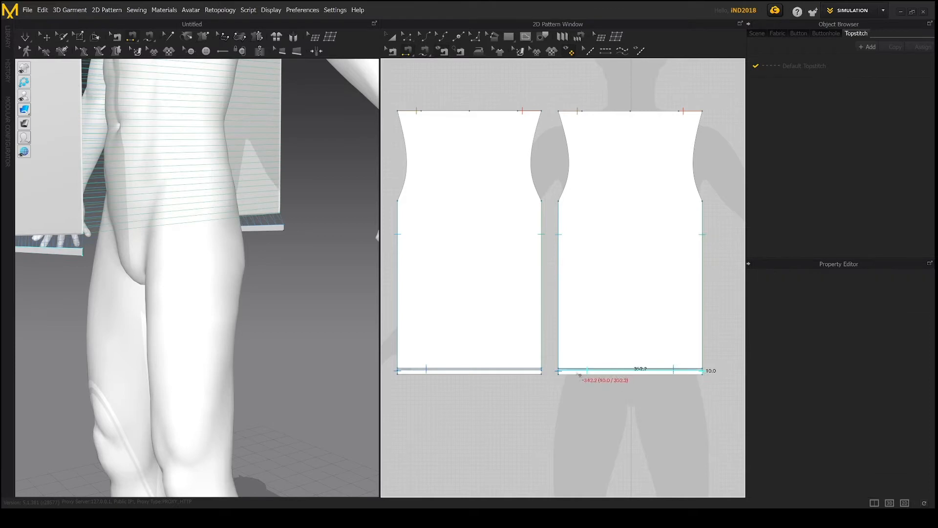
pyautogui.click(544, 374)
pyautogui.moveTo(149, 230); pyautogui.dragTo(175, 230, button='right')
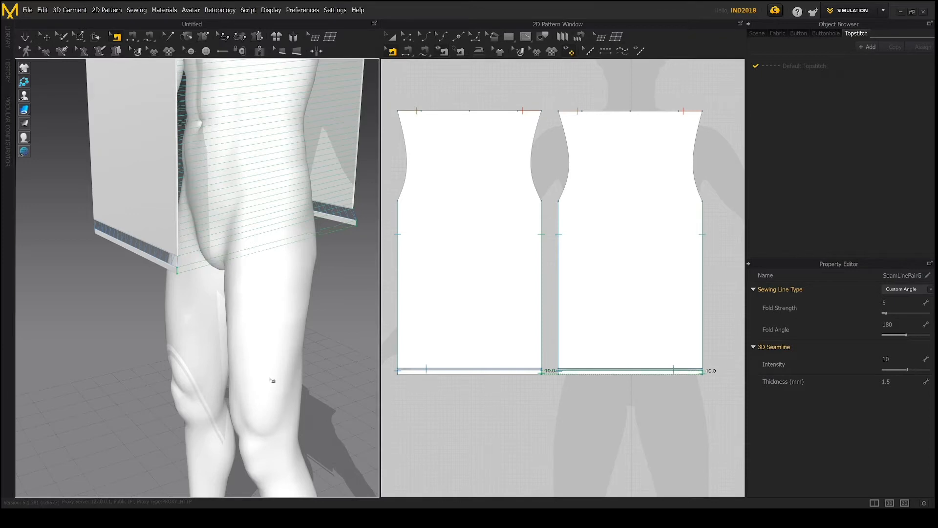
# Display the avatar's arrangement points and wrap the front torso piece and its hem band around the avatar's front
pyautogui.scroll(-4, 260, 250)
pyautogui.moveTo(260, 243); pyautogui.dragTo(248, 334, button='middle')
pyautogui.scroll(-2, 239, 296)
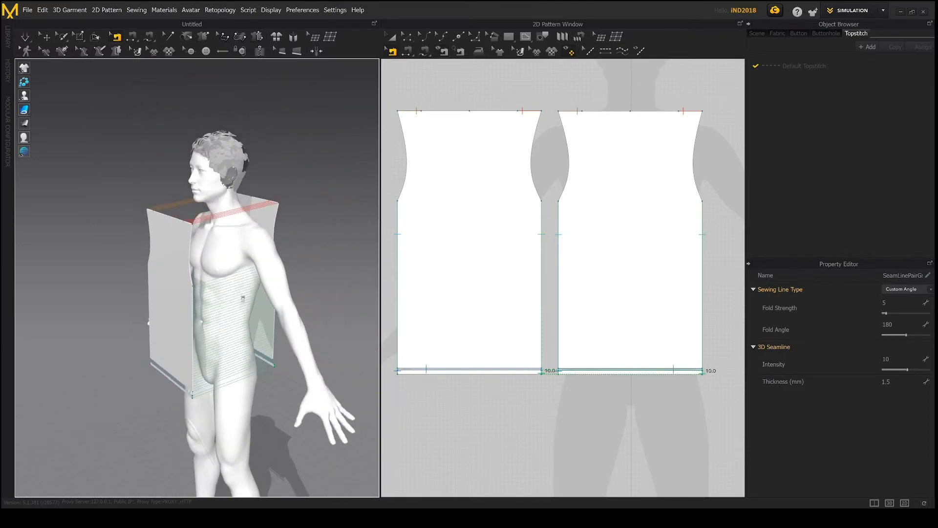
pyautogui.moveTo(239, 296); pyautogui.dragTo(204, 266, button='right')
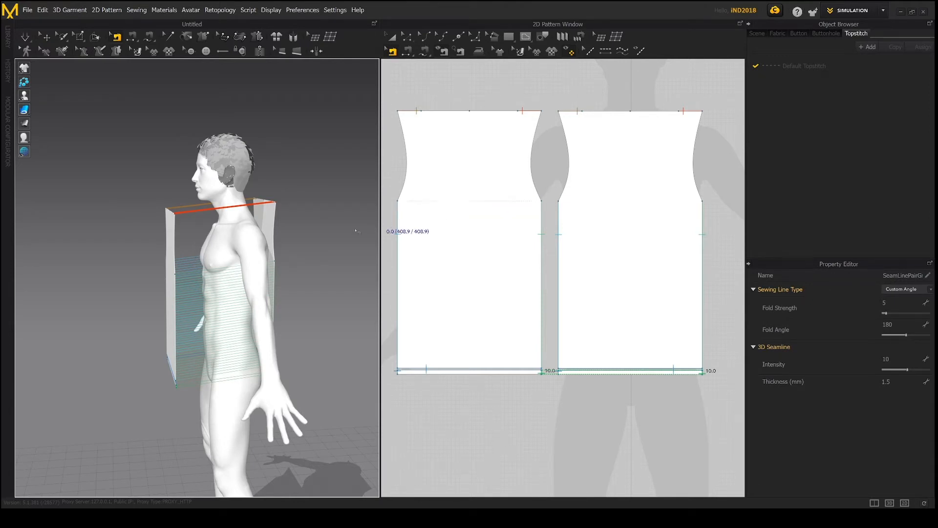
pyautogui.press('a')
pyautogui.click(578, 191)
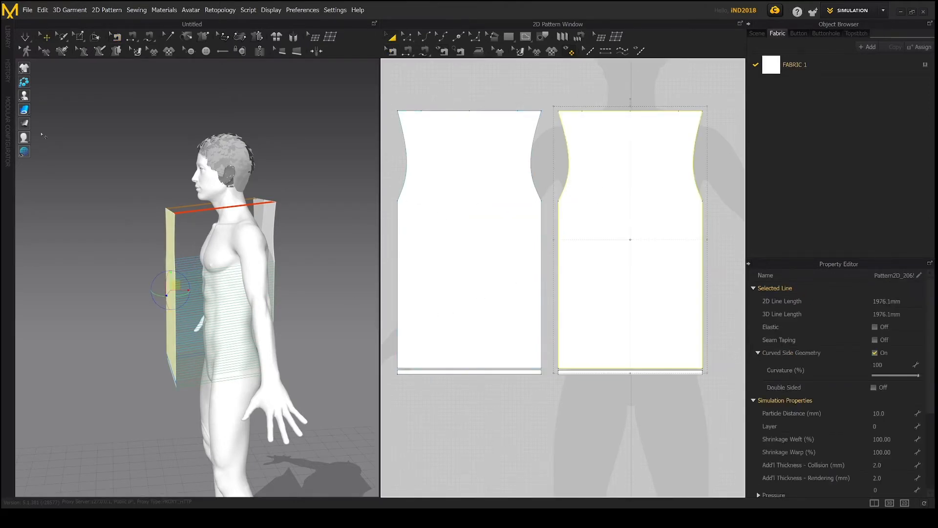
pyautogui.moveTo(26, 95)
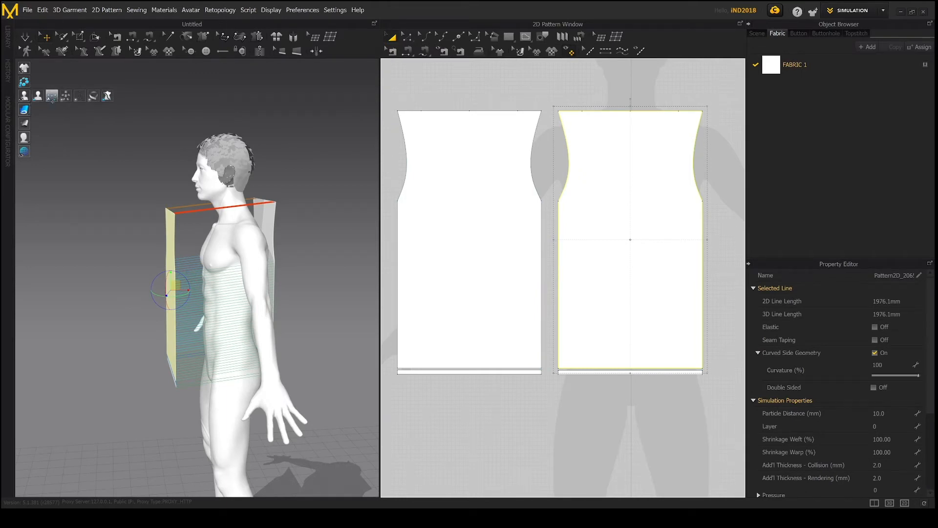
pyautogui.click(52, 96)
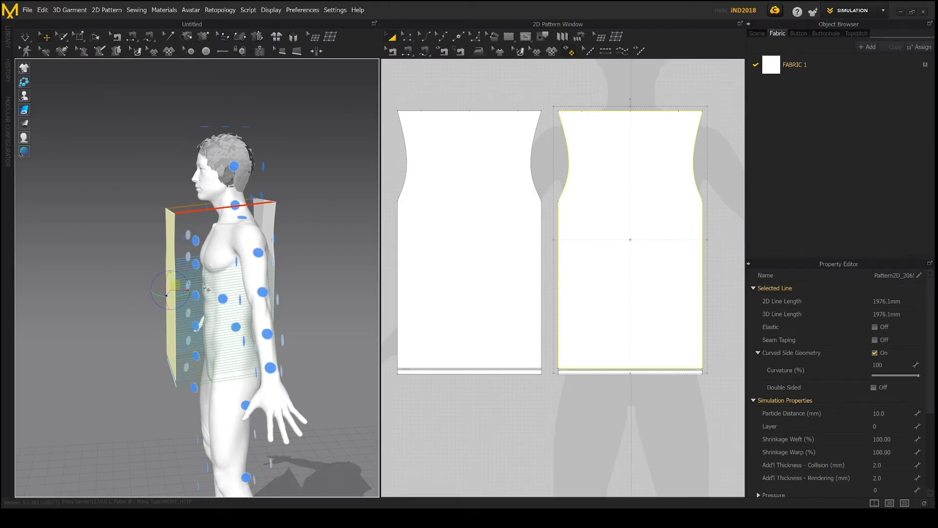
pyautogui.moveTo(187, 284); pyautogui.dragTo(237, 286, button='right')
pyautogui.click(184, 294)
pyautogui.click(581, 372)
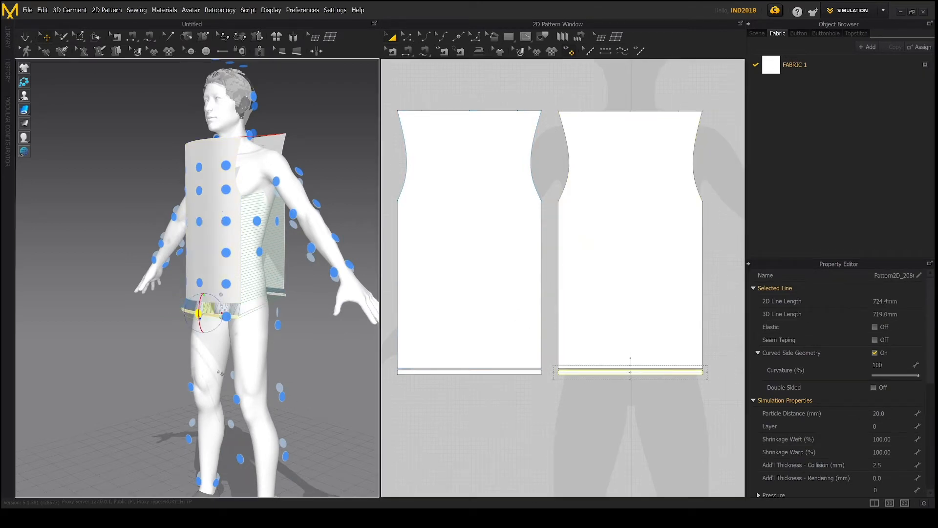
# Wrap the back torso piece and its hem band around the avatar's back at the center arrangement points, and hide the points
pyautogui.moveTo(221, 373); pyautogui.dragTo(209, 349, button='right')
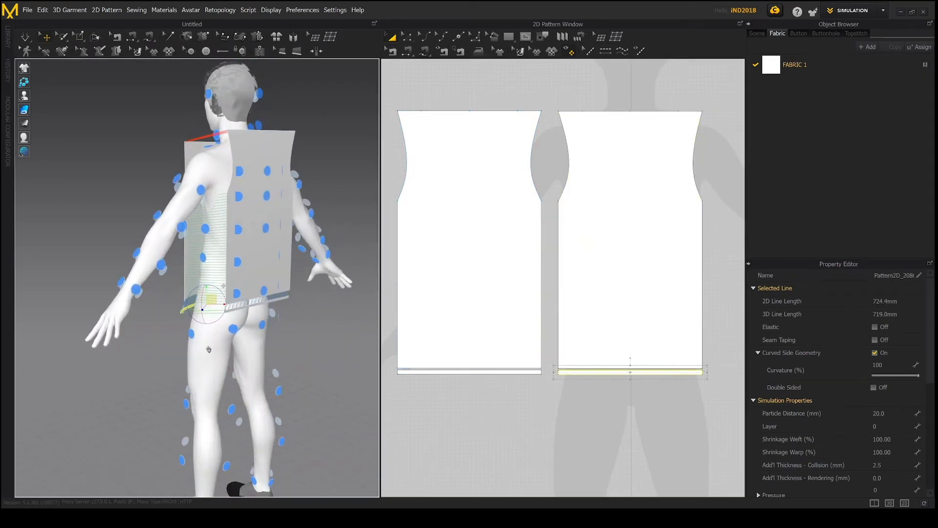
pyautogui.click(475, 127)
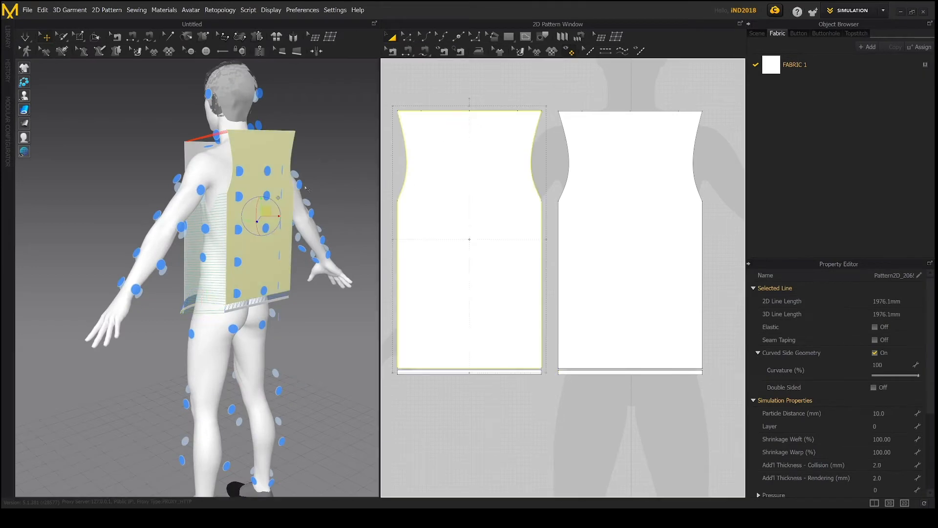
pyautogui.click(267, 229)
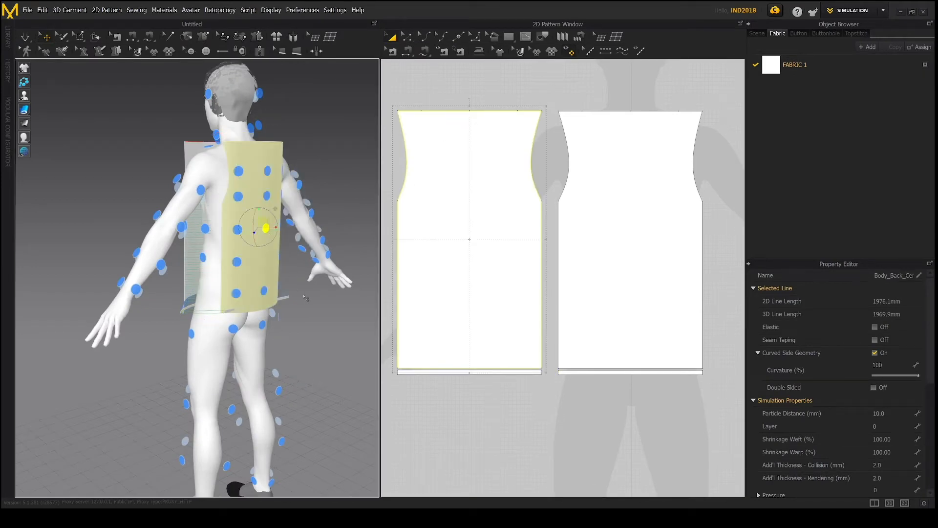
pyautogui.click(473, 372)
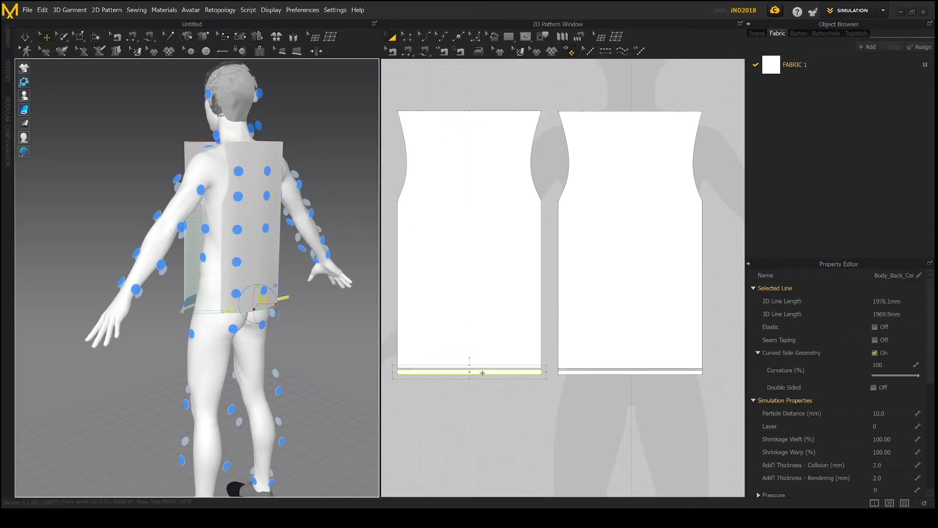
pyautogui.click(262, 327)
pyautogui.moveTo(240, 332); pyautogui.dragTo(254, 301, button='right')
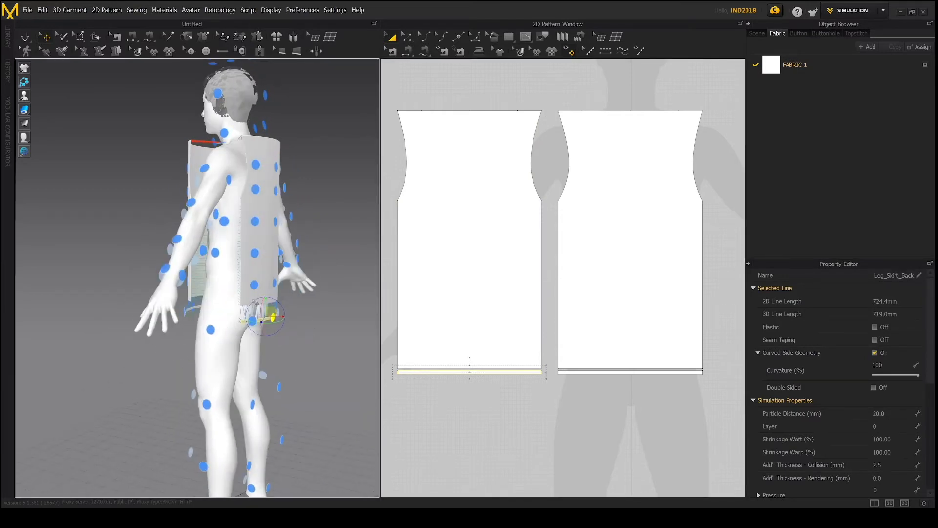
pyautogui.moveTo(265, 301); pyautogui.dragTo(266, 294)
pyautogui.moveTo(248, 320); pyautogui.dragTo(187, 326, button='right')
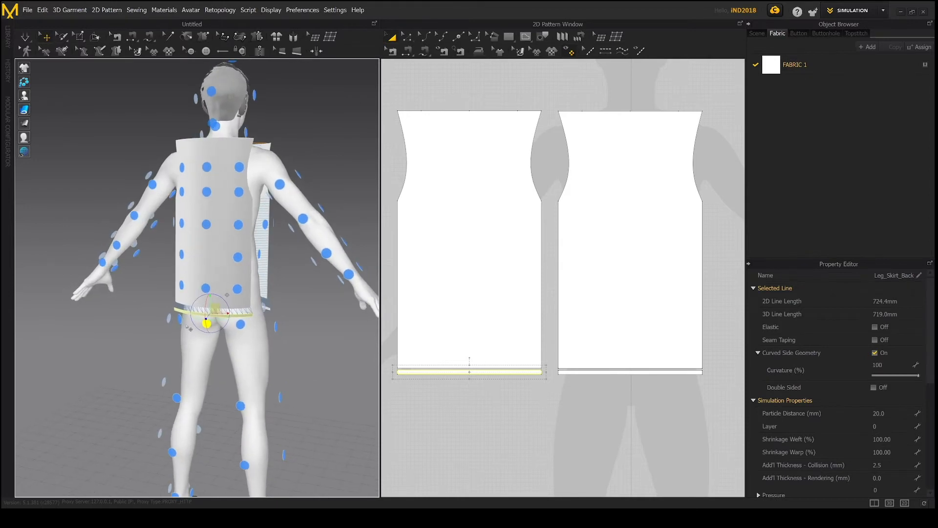
pyautogui.moveTo(273, 159); pyautogui.dragTo(167, 168, button='right')
pyautogui.click(52, 98)
# Move the back torso piece and its hem band together farther away from the avatar's back in 3D
pyautogui.moveTo(207, 179); pyautogui.dragTo(192, 265, button='middle')
pyautogui.moveTo(212, 265); pyautogui.dragTo(239, 251, button='right')
pyautogui.moveTo(252, 250); pyautogui.dragTo(217, 311, button='right')
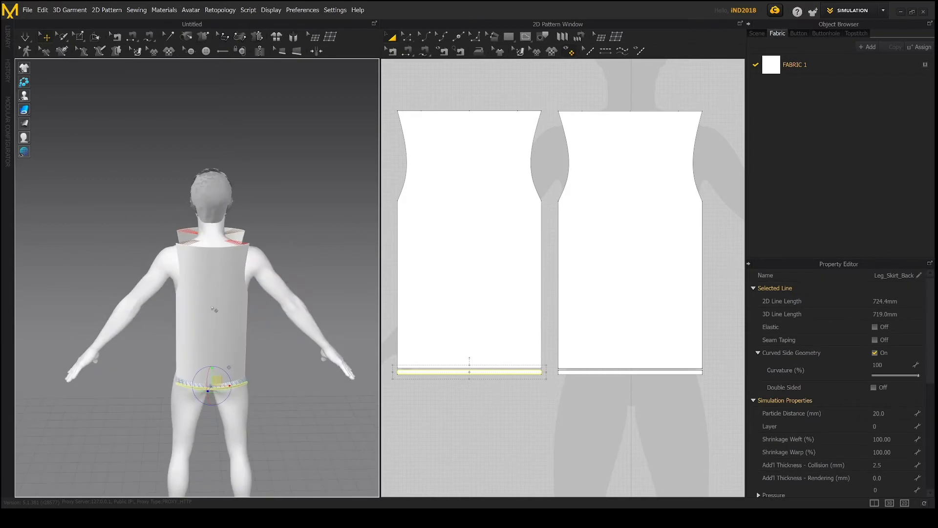
pyautogui.moveTo(392, 101); pyautogui.dragTo(550, 396)
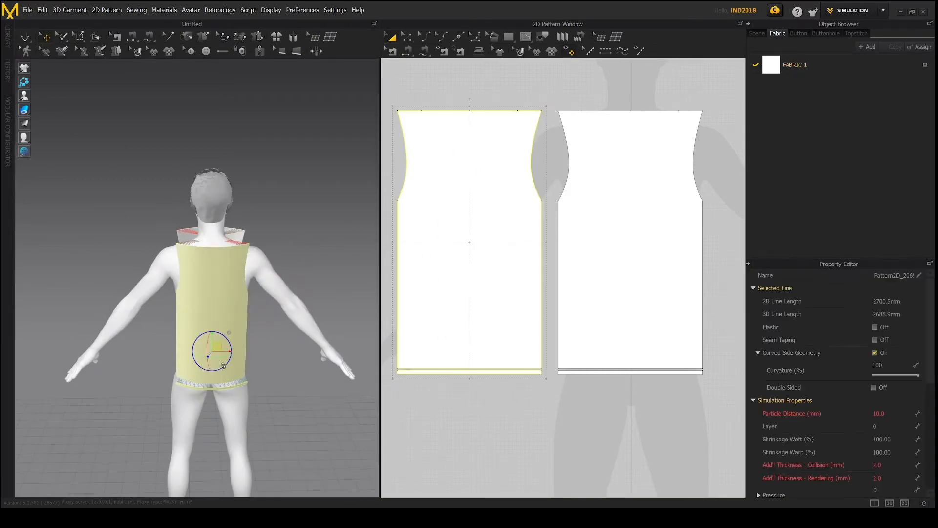
pyautogui.moveTo(214, 357); pyautogui.dragTo(289, 361)
pyautogui.moveTo(208, 346); pyautogui.dragTo(210, 361)
pyautogui.moveTo(216, 364); pyautogui.dragTo(250, 357, button='right')
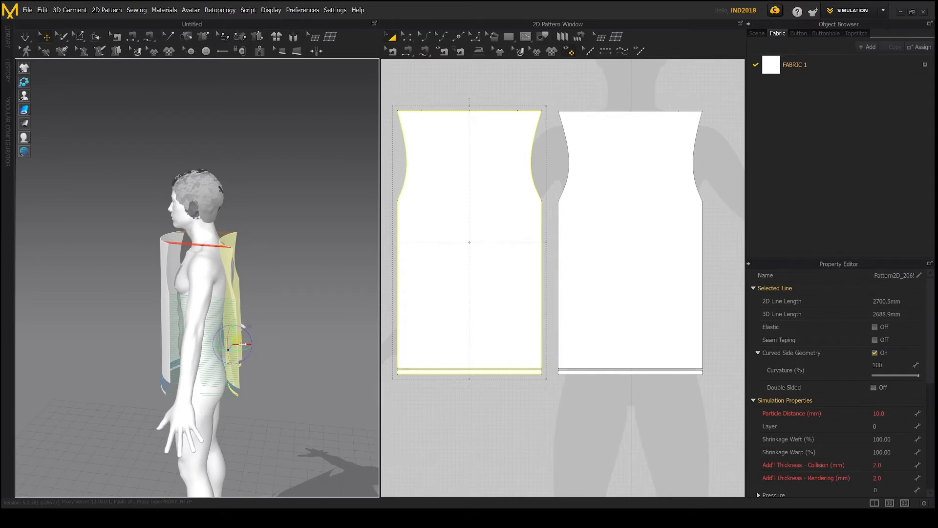
pyautogui.moveTo(242, 344); pyautogui.dragTo(255, 345)
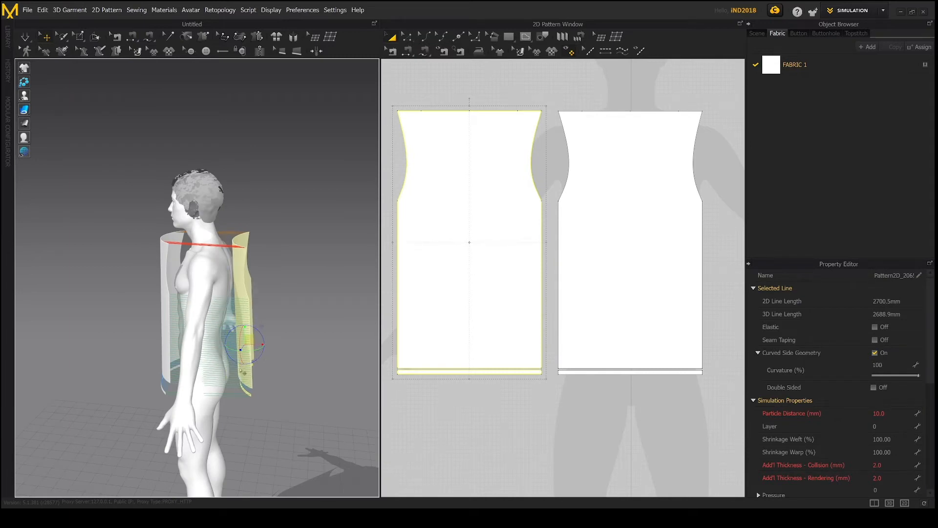
pyautogui.moveTo(245, 372); pyautogui.dragTo(274, 365, button='right')
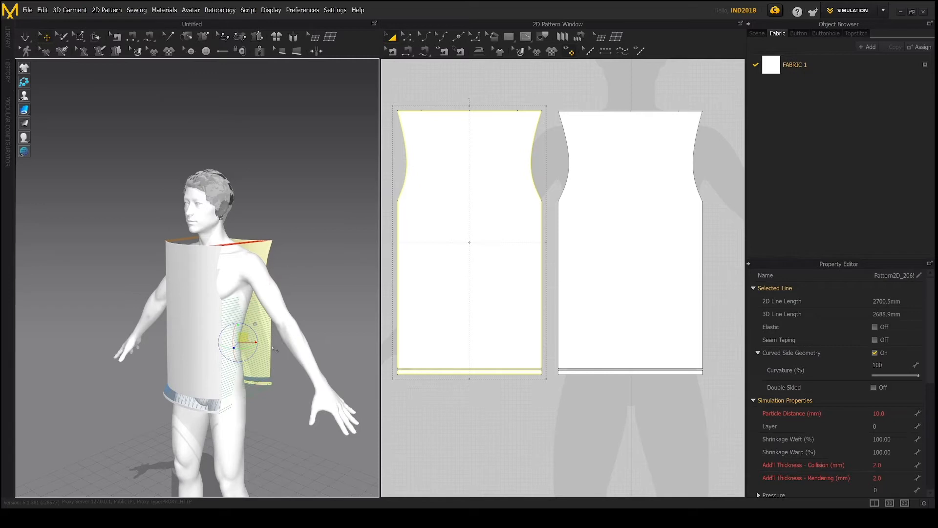
pyautogui.moveTo(253, 333)
pyautogui.mouseDown(button='right')
pyautogui.moveTo(210, 331)
pyautogui.moveTo(254, 323)
pyautogui.mouseUp(button='right')
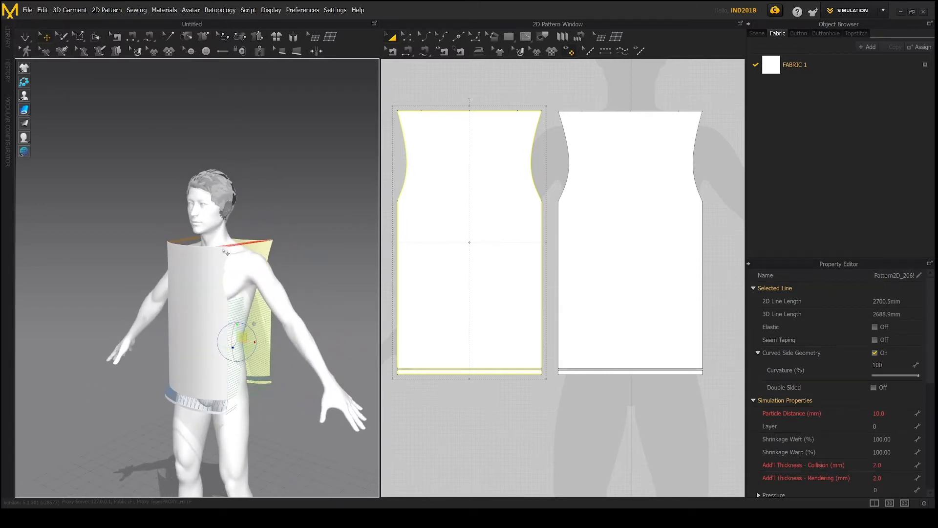
# Set the particle distance to 10 mm and the additional collision and rendering thicknesses to 2 mm for all pattern pieces
pyautogui.scroll(-5, 445, 244)
pyautogui.moveTo(423, 199); pyautogui.dragTo(546, 329)
pyautogui.click(885, 413)
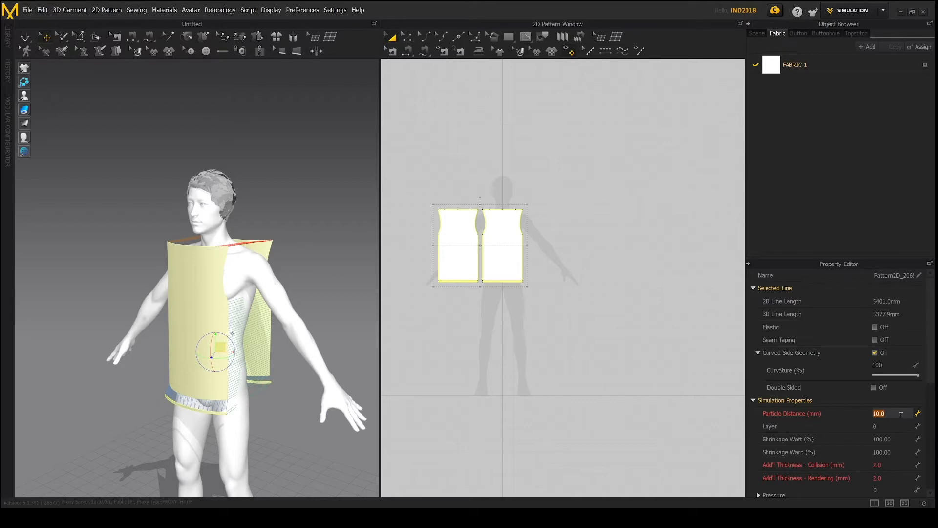
pyautogui.write('1')
pyautogui.click(890, 465)
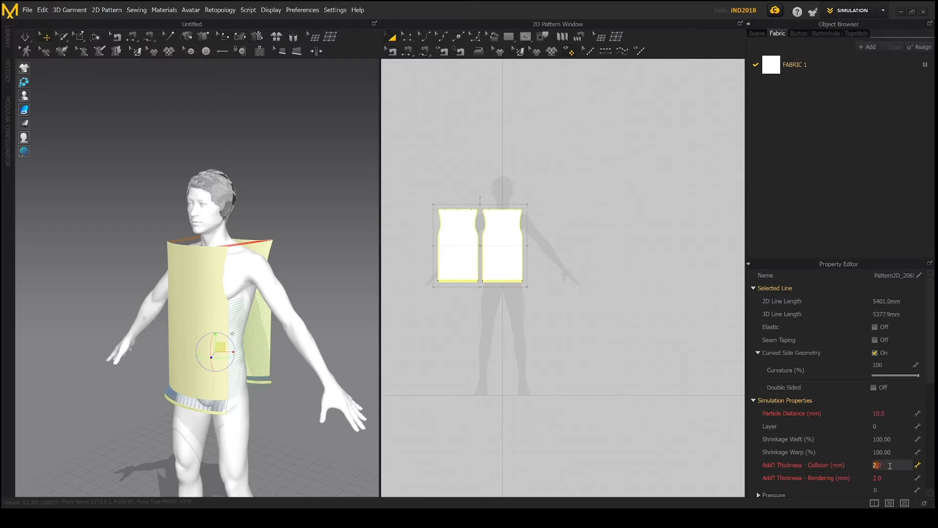
pyautogui.moveTo(890, 466); pyautogui.dragTo(866, 471)
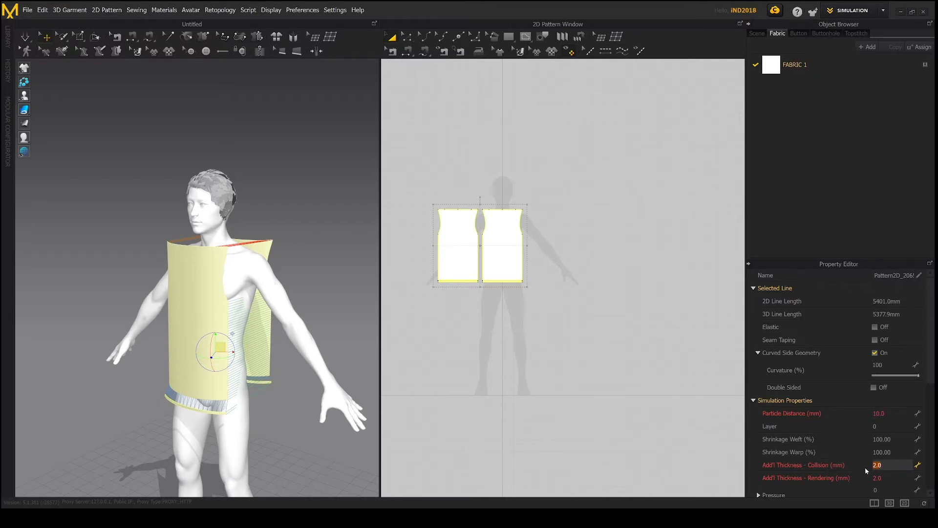
pyautogui.click(888, 479)
pyautogui.write('2')
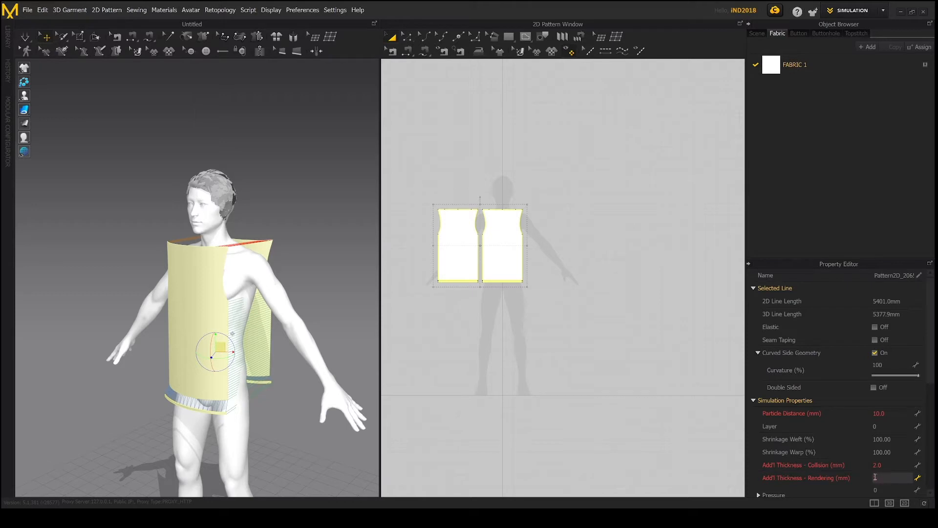
pyautogui.press('Return')
# Pin the upper shoulder corners of the front and back torso pieces on the avatar
pyautogui.scroll(3, 496, 221)
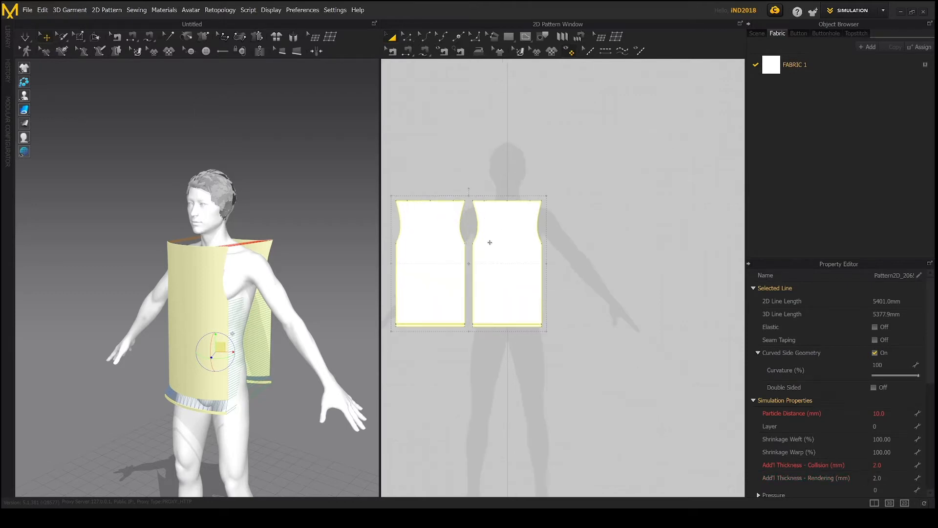
pyautogui.scroll(-2, 248, 254)
pyautogui.scroll(5, 217, 253)
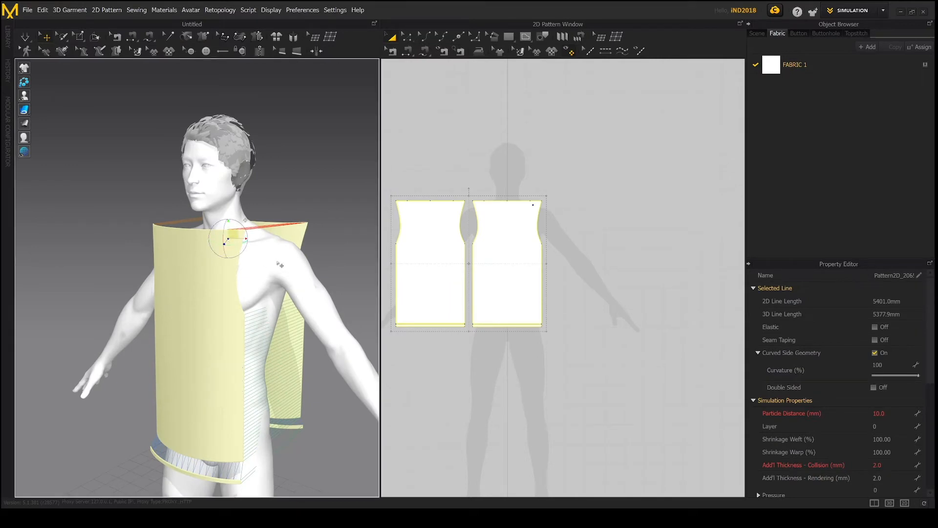
pyautogui.click(308, 219)
pyautogui.moveTo(308, 218); pyautogui.dragTo(211, 244, button='right')
pyautogui.click(299, 245)
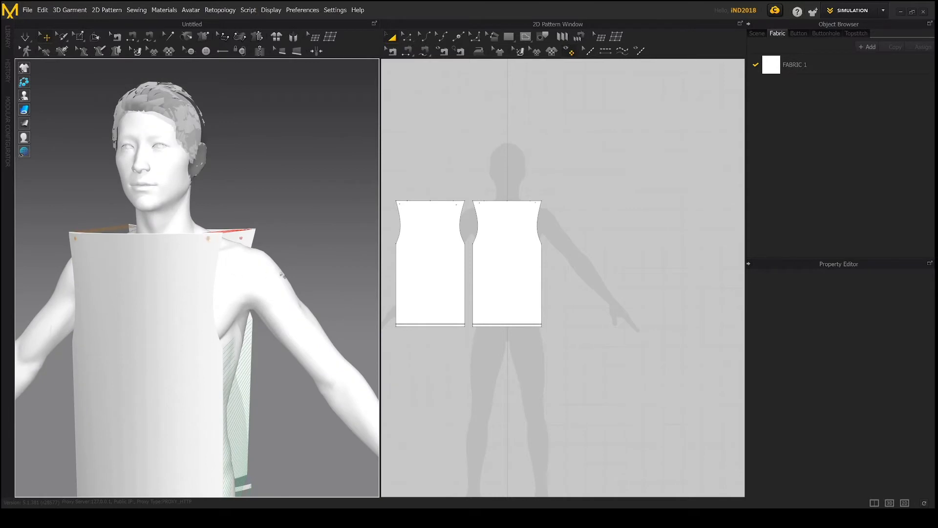
pyautogui.scroll(-3, 266, 268)
pyautogui.scroll(2, 258, 332)
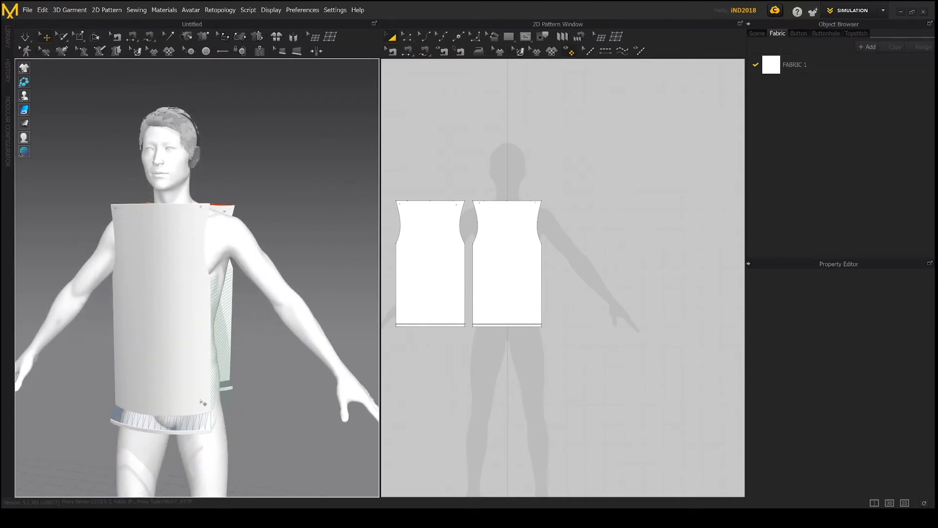
pyautogui.scroll(2, 218, 329)
pyautogui.scroll(-2, 217, 328)
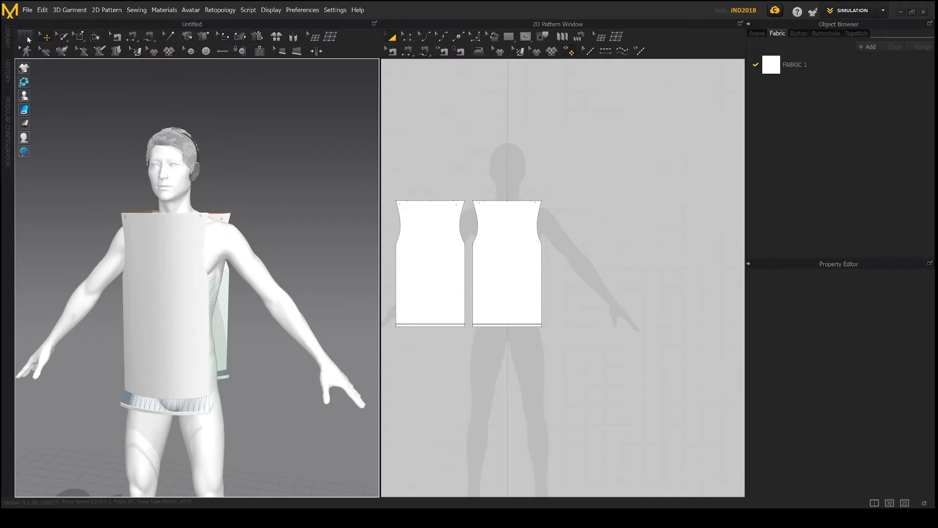
# Simulate the pinned garment so it drapes and closes around the avatar, and release the shoulder pins
pyautogui.click(28, 39)
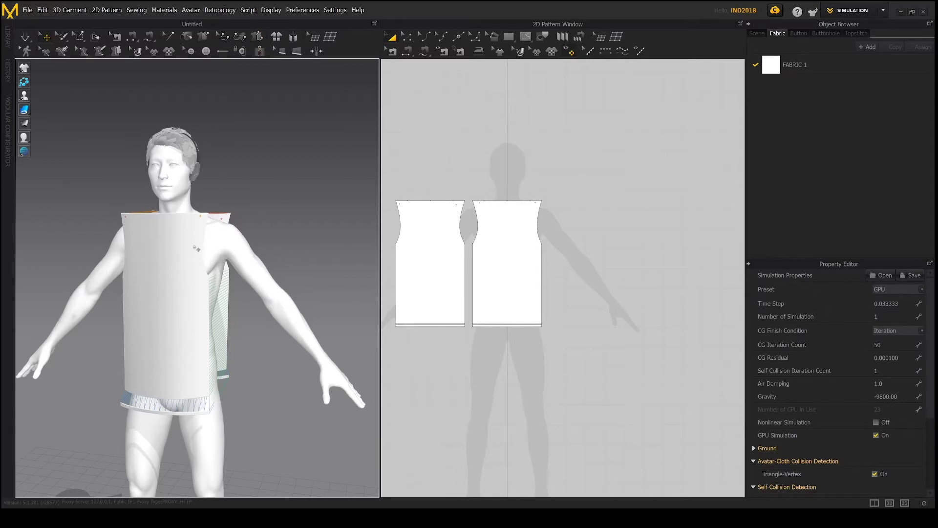
pyautogui.moveTo(246, 303); pyautogui.dragTo(260, 304, button='right')
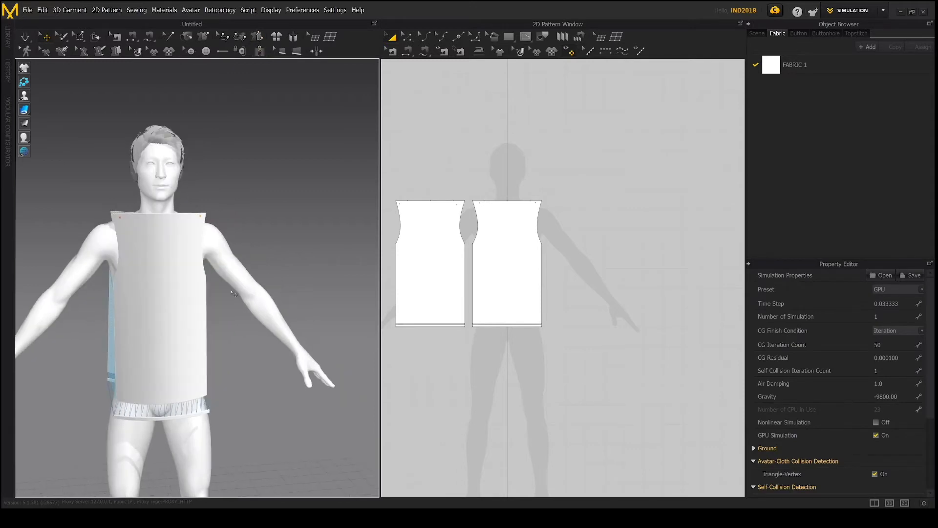
pyautogui.press('space')
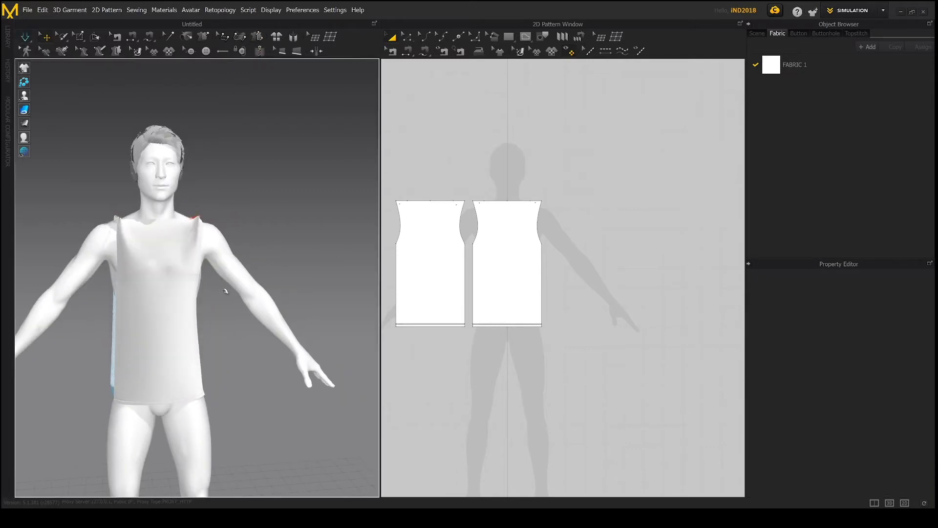
pyautogui.moveTo(224, 291); pyautogui.dragTo(219, 276, button='right')
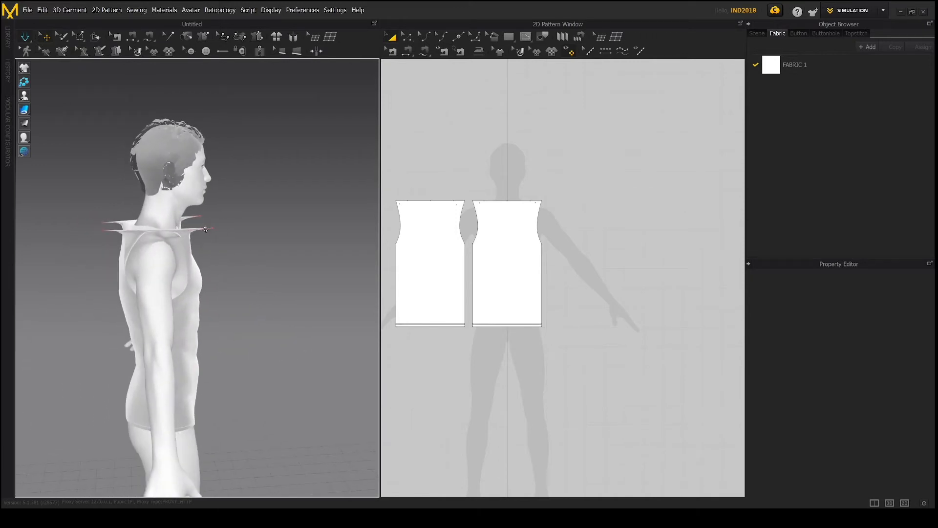
pyautogui.moveTo(237, 274); pyautogui.dragTo(245, 405, button='right')
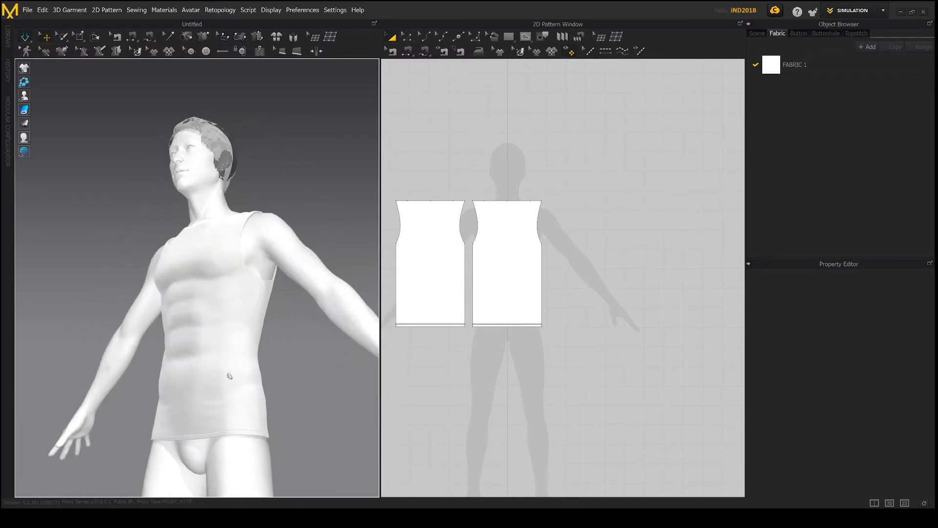
# Pull the front hem downward at both sides during simulation to straighten the shirt on the avatar
pyautogui.click(248, 413)
pyautogui.moveTo(260, 428); pyautogui.dragTo(265, 460)
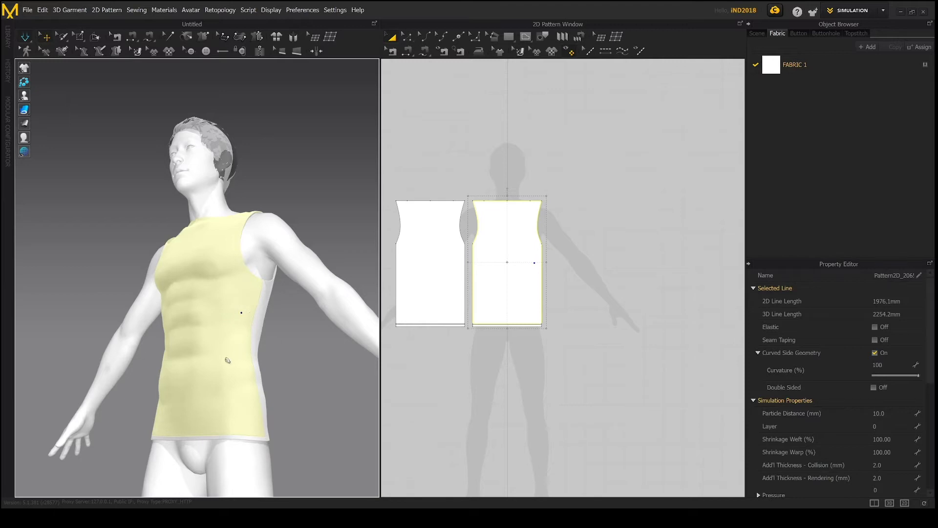
pyautogui.moveTo(243, 321); pyautogui.dragTo(176, 387, button='right')
pyautogui.moveTo(141, 376); pyautogui.dragTo(105, 494)
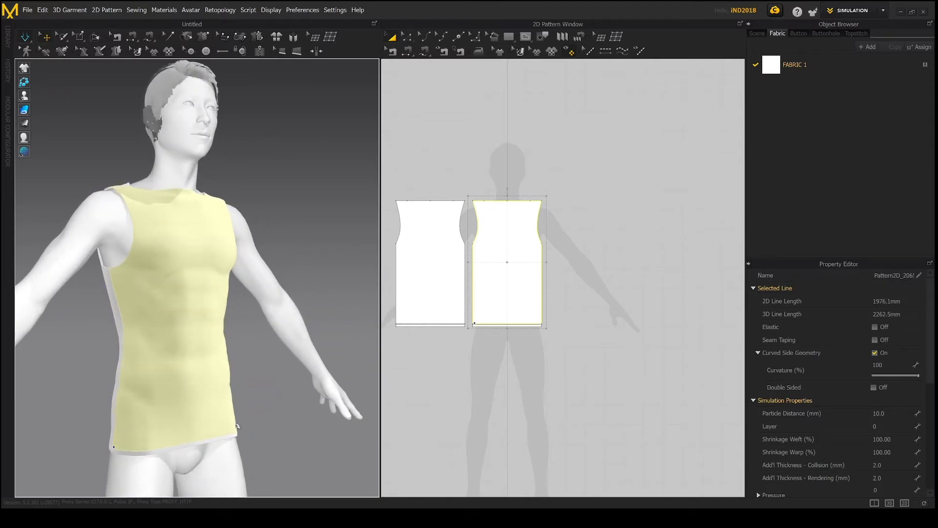
pyautogui.moveTo(236, 427); pyautogui.dragTo(248, 458)
# Delete the centre point on the front torso piece's straight top edge
pyautogui.moveTo(152, 218); pyautogui.dragTo(178, 314, button='middle')
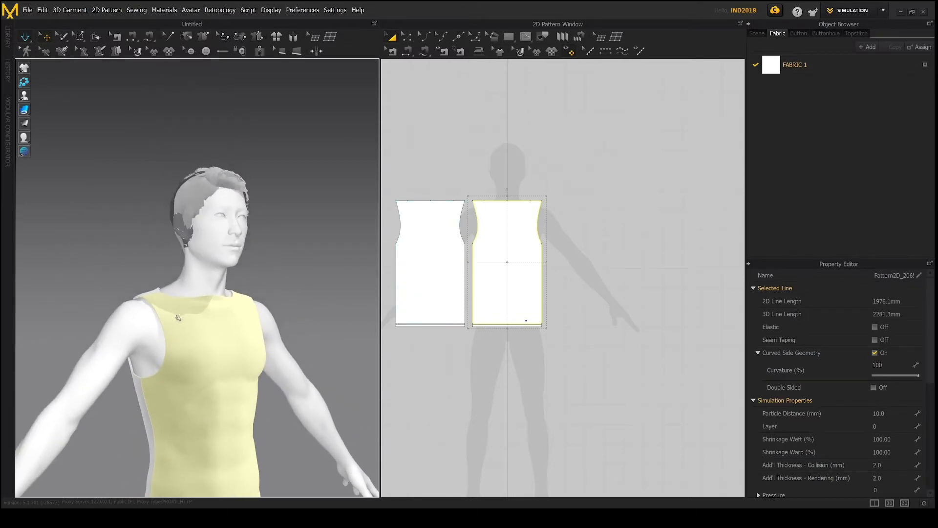
pyautogui.moveTo(177, 314); pyautogui.dragTo(171, 335, button='right')
pyautogui.scroll(5, 475, 204)
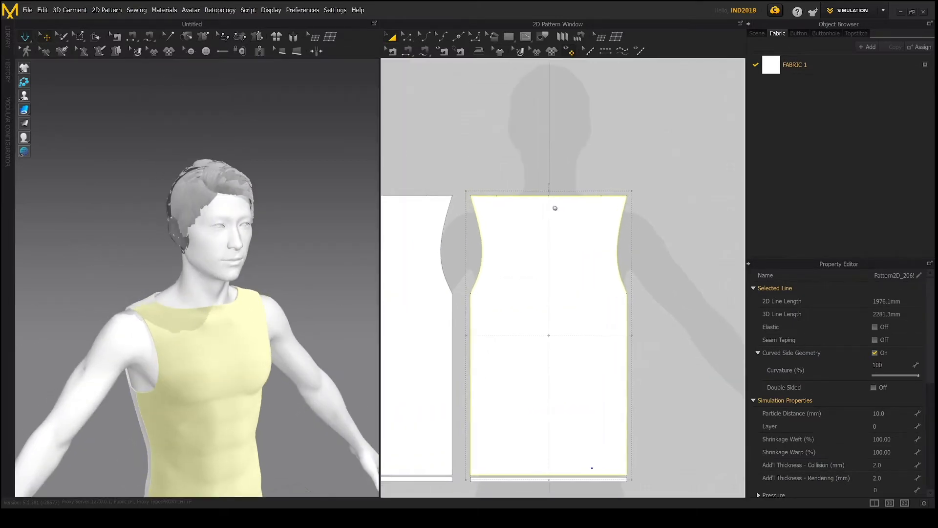
pyautogui.scroll(6, 554, 191)
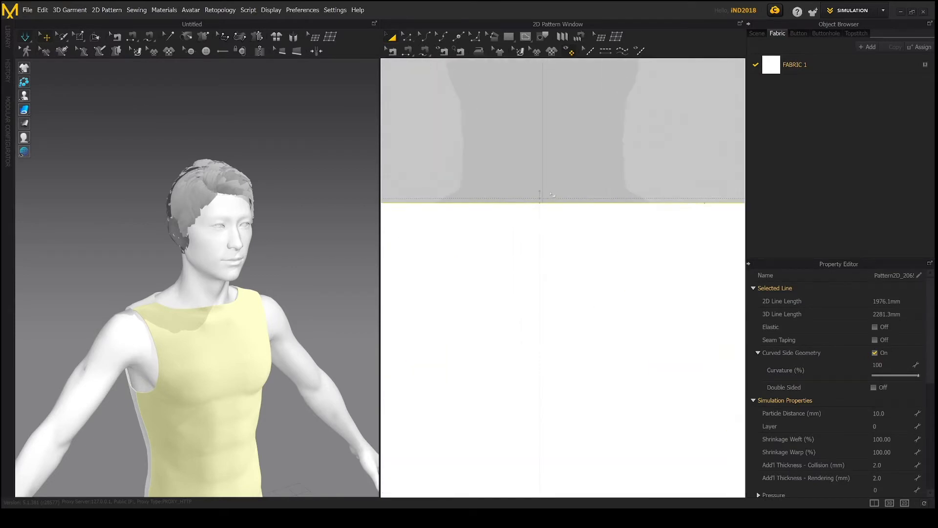
pyautogui.click(540, 234)
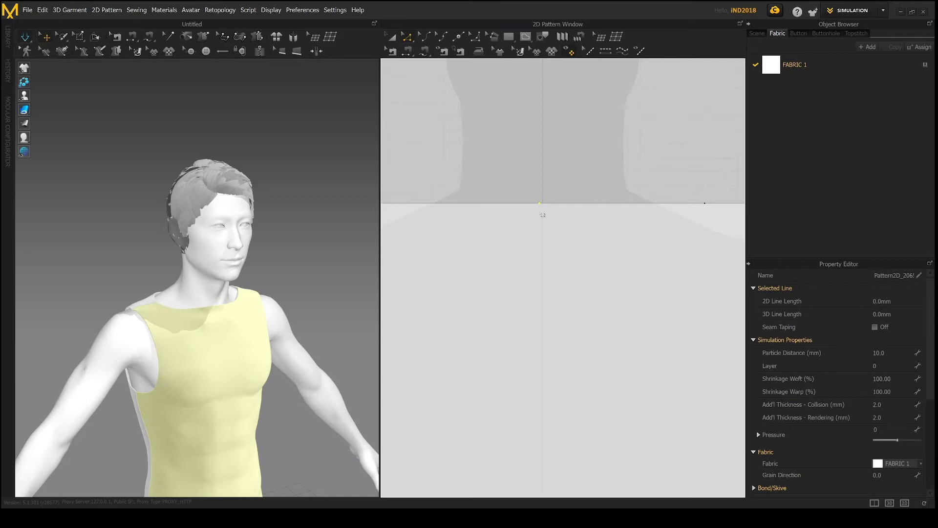
pyautogui.click(543, 195)
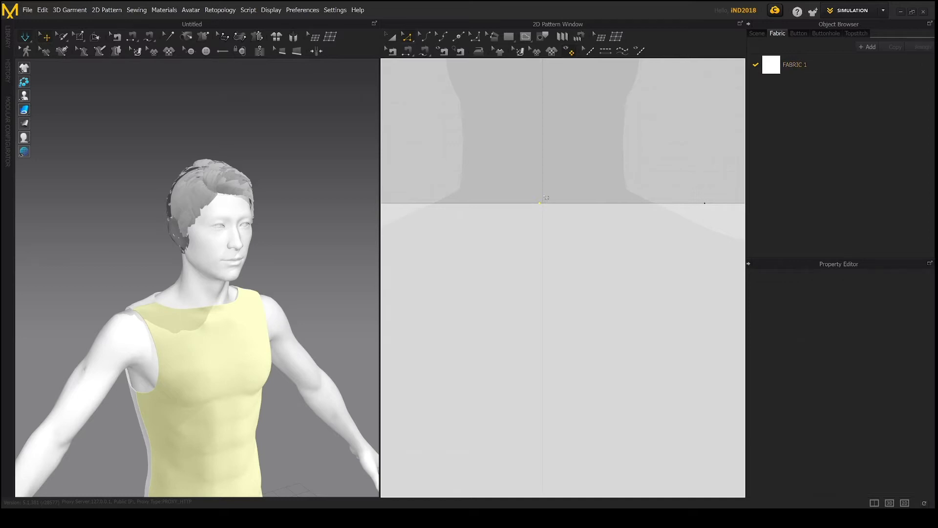
pyautogui.scroll(-3, 547, 201)
pyautogui.scroll(4, 548, 205)
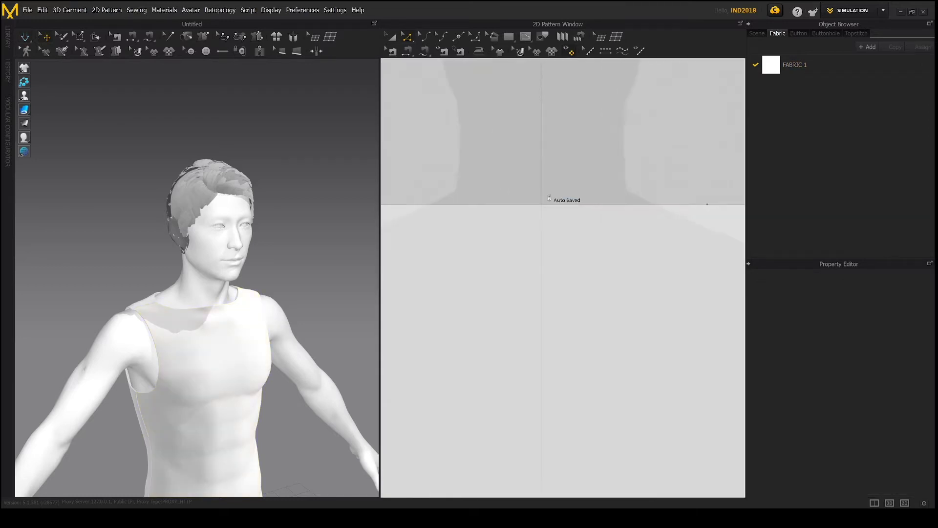
# Curve the front neckline downward into a rounded scoop about 318 mm long, widening it with a curve point on each side
pyautogui.click(442, 37)
pyautogui.scroll(-2, 543, 208)
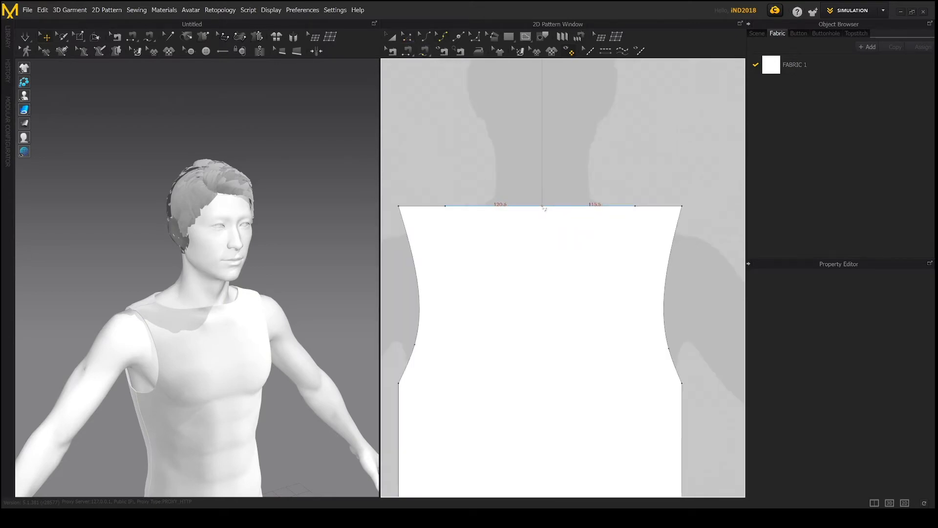
pyautogui.moveTo(544, 208); pyautogui.dragTo(544, 288)
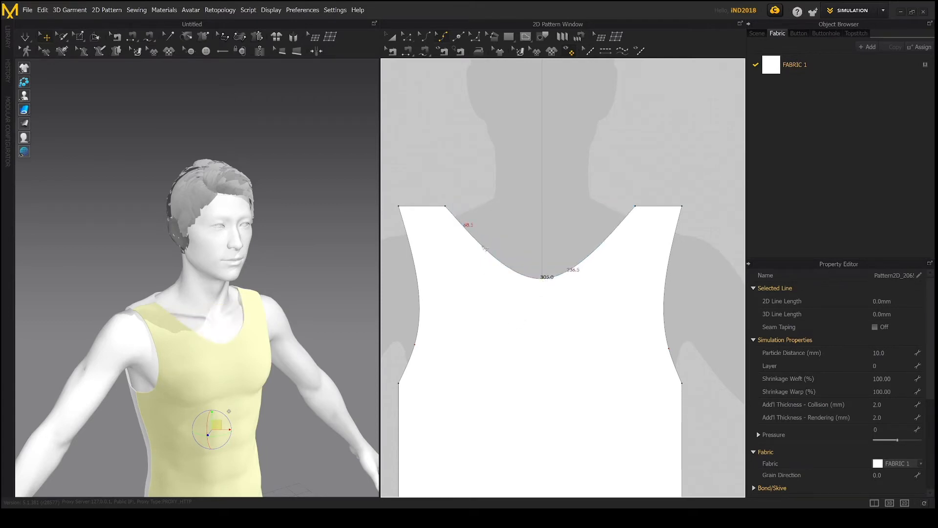
pyautogui.moveTo(483, 246); pyautogui.dragTo(478, 251)
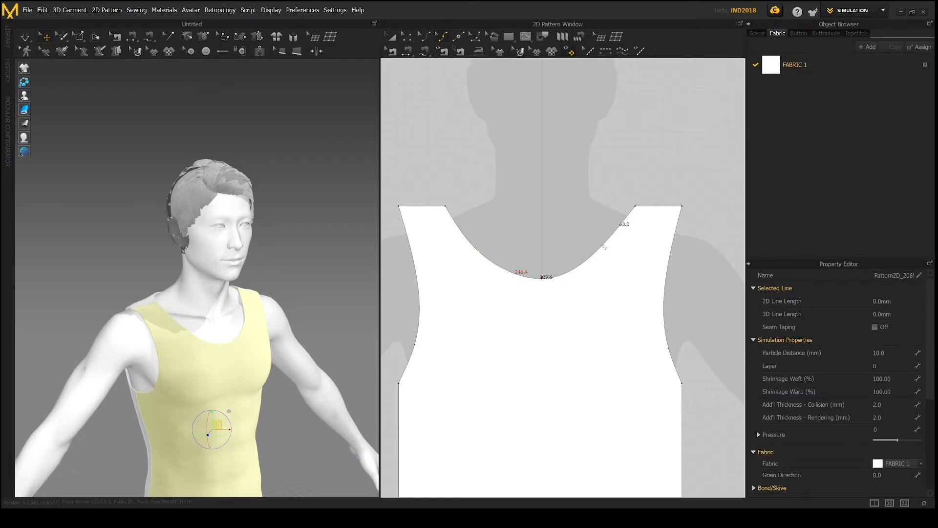
pyautogui.moveTo(604, 247); pyautogui.dragTo(611, 250)
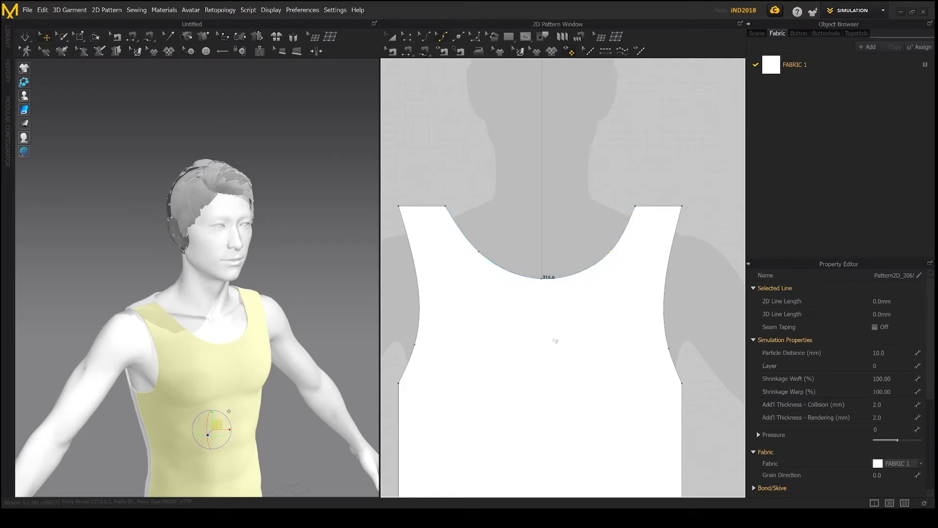
pyautogui.moveTo(479, 252); pyautogui.dragTo(478, 254)
# Try to lower the back neckline at its centre point, and undo the change
pyautogui.scroll(-5, 452, 281)
pyautogui.scroll(8, 473, 263)
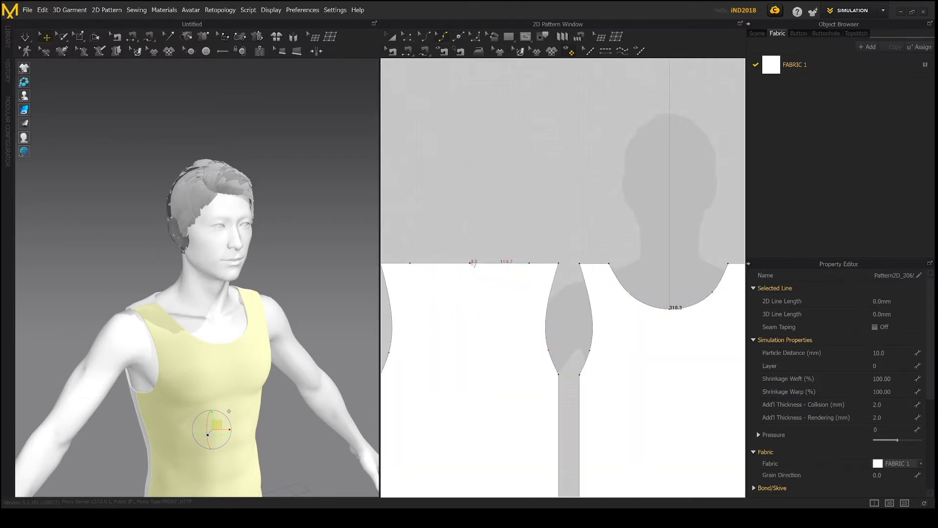
pyautogui.moveTo(473, 263); pyautogui.dragTo(474, 277)
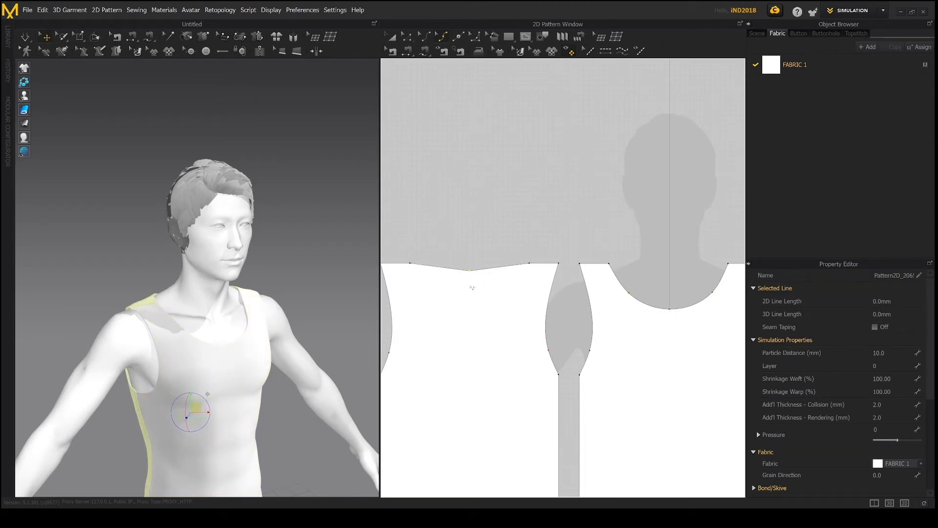
pyautogui.hotkey('ctrl', 'z')
# Delete the centre point of the back neckline and curve the edge slightly downward, about 242 mm long
pyautogui.click(465, 281)
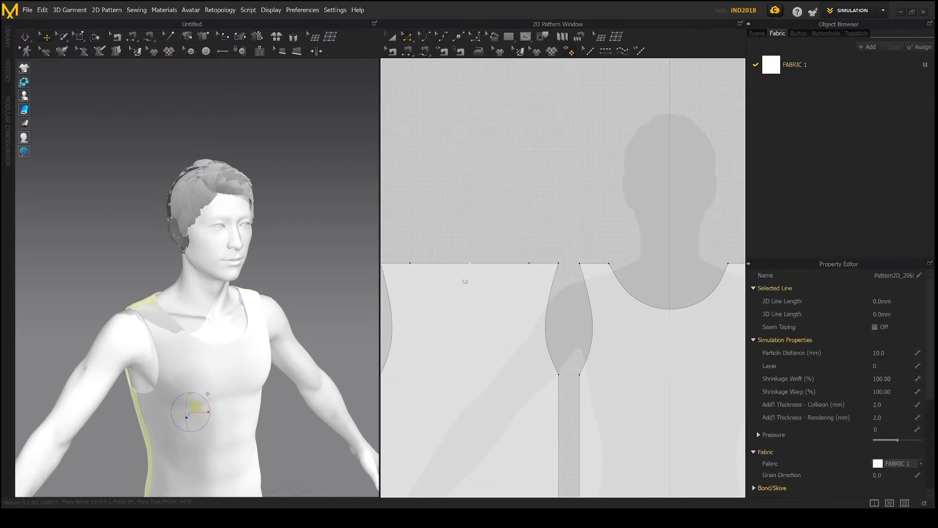
pyautogui.press('Escape')
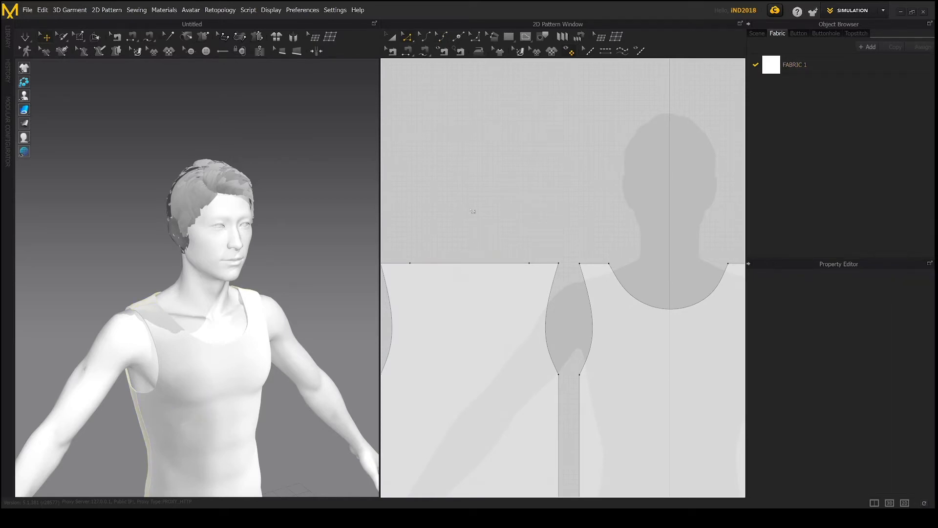
pyautogui.click(444, 38)
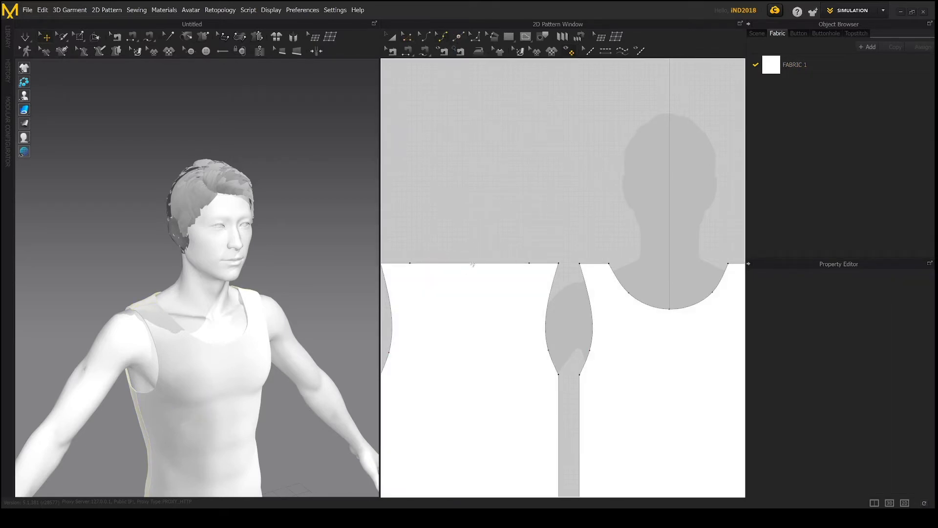
pyautogui.moveTo(469, 265); pyautogui.dragTo(471, 276)
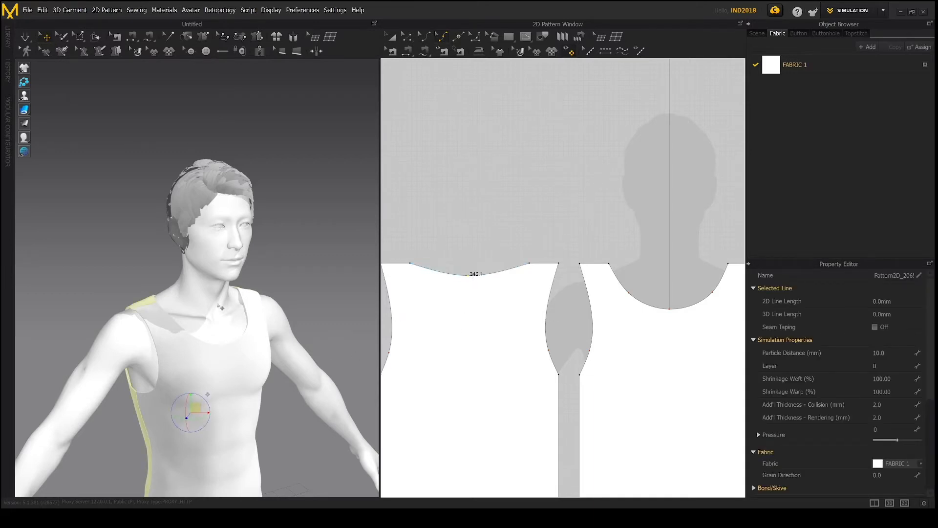
# Run the simulation again to drape the reshaped front and back necklines on the avatar
pyautogui.moveTo(220, 307); pyautogui.dragTo(236, 295, button='right')
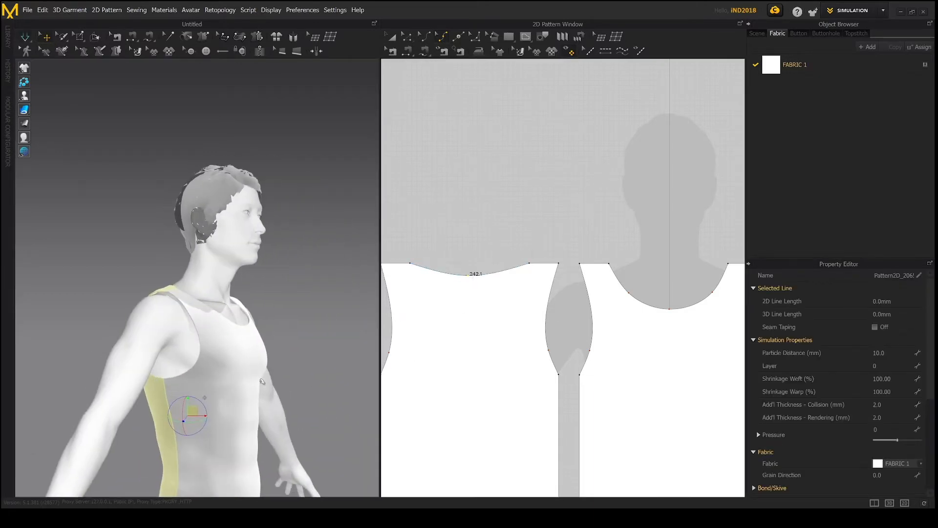
pyautogui.scroll(2, 282, 270)
pyautogui.moveTo(283, 271); pyautogui.dragTo(251, 309, button='right')
pyautogui.scroll(-5, 440, 290)
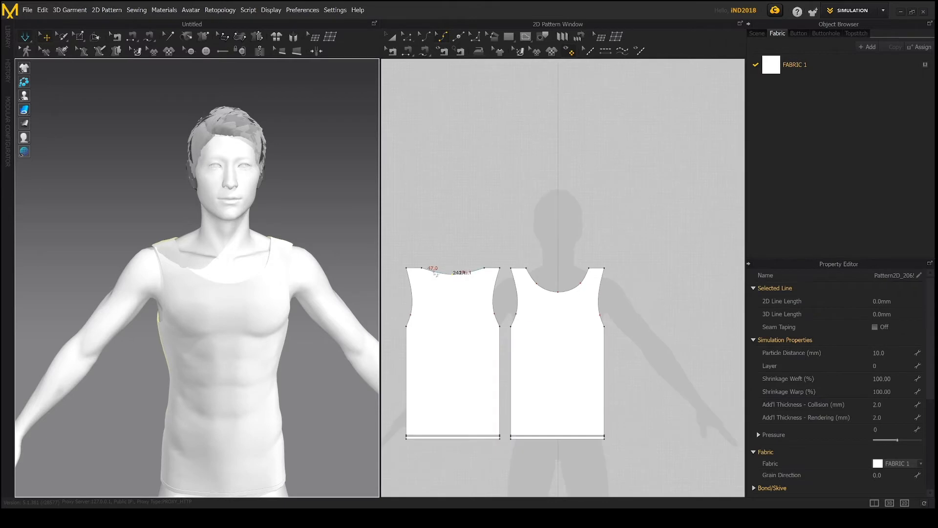
pyautogui.scroll(6, 431, 264)
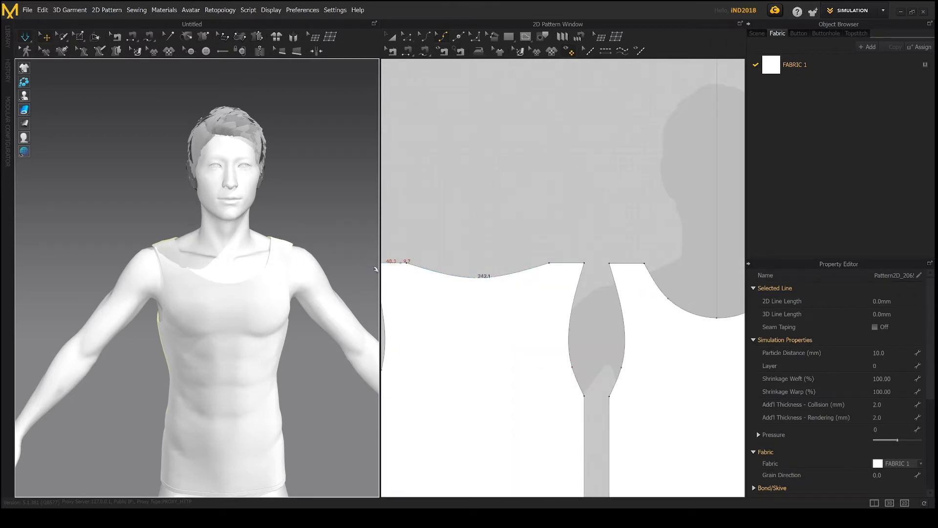
# Narrow the back neckline slightly by moving both of its shoulder end points inward
pyautogui.press('a')
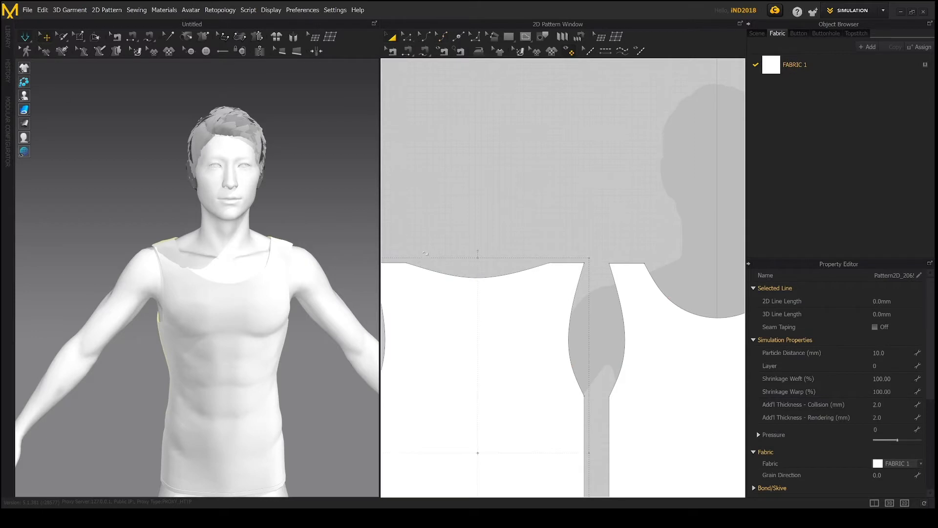
pyautogui.press('z')
pyautogui.scroll(-3, 425, 254)
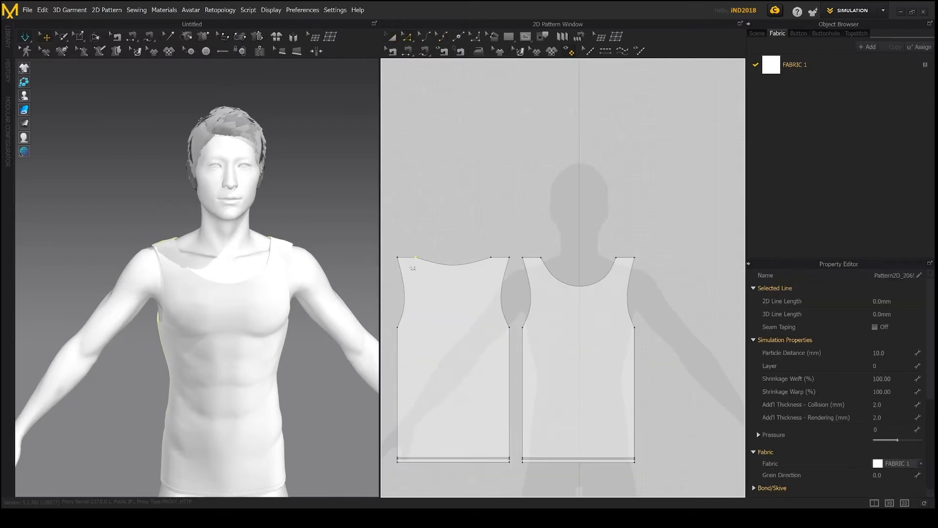
pyautogui.click(413, 267)
pyautogui.click(501, 251)
pyautogui.moveTo(484, 270); pyautogui.dragTo(484, 270)
pyautogui.press('Left')
# Narrow the front neckline slightly by moving both of its shoulder end points inward to match the back
pyautogui.click(538, 269)
pyautogui.press('Right')
pyautogui.press('Right')
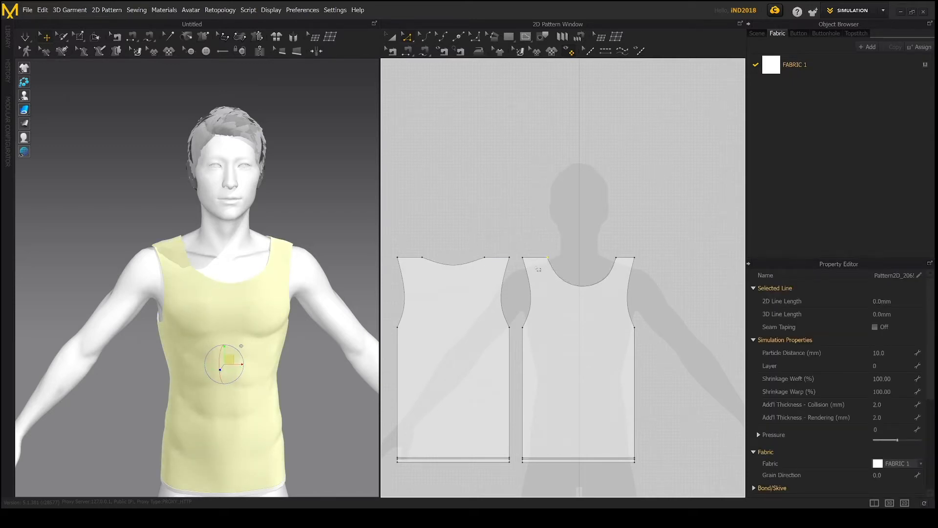
pyautogui.moveTo(628, 254); pyautogui.dragTo(606, 270)
pyautogui.press('Left')
pyautogui.press('Left')
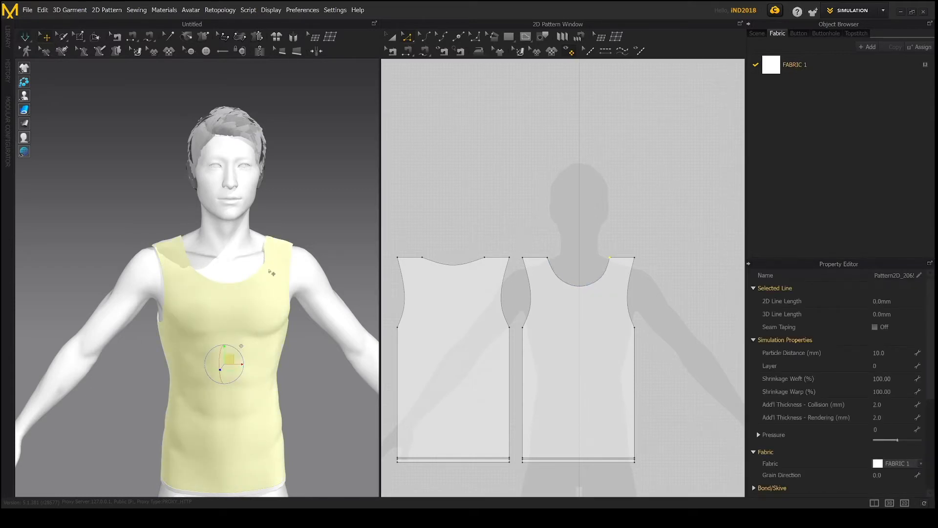
# Run the simulation to drape the narrowed necklines and check them on the avatar
pyautogui.press('space')
pyautogui.moveTo(217, 311)
pyautogui.mouseDown(button='right')
pyautogui.moveTo(210, 319)
pyautogui.moveTo(228, 310)
pyautogui.mouseUp(button='right')
pyautogui.moveTo(183, 250); pyautogui.dragTo(225, 254, button='right')
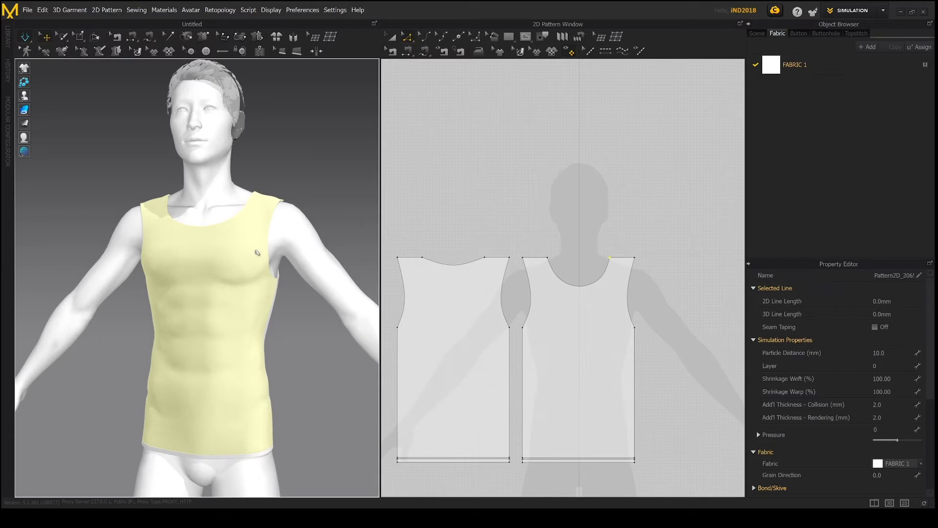
pyautogui.moveTo(234, 298)
pyautogui.mouseDown(button='right')
pyautogui.moveTo(269, 293)
pyautogui.moveTo(237, 278)
pyautogui.moveTo(226, 300)
pyautogui.mouseUp(button='right')
pyautogui.scroll(3, 226, 299)
pyautogui.scroll(-3, 516, 343)
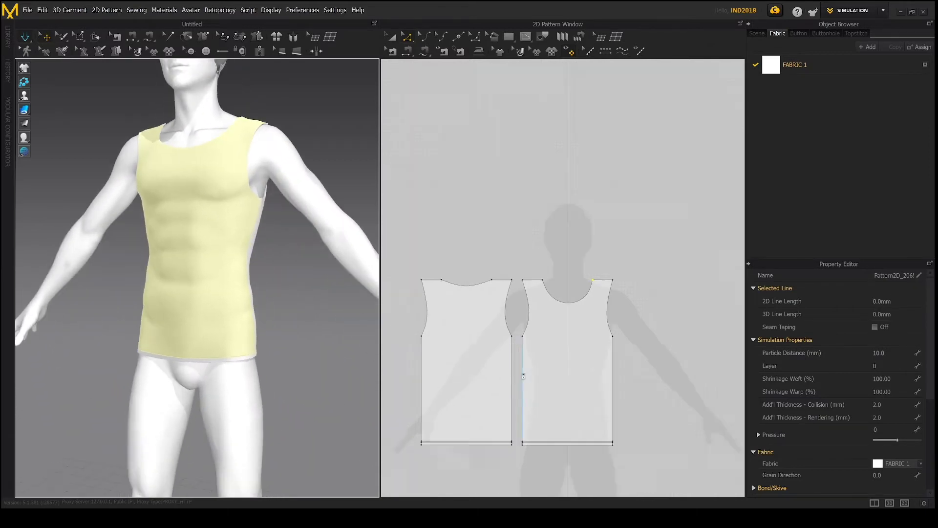
# Widen the back panel slightly by moving the armhole and side edges beside the front panel outward
pyautogui.scroll(-2, 516, 344)
pyautogui.moveTo(516, 344); pyautogui.dragTo(540, 288, button='middle')
pyautogui.scroll(5, 525, 326)
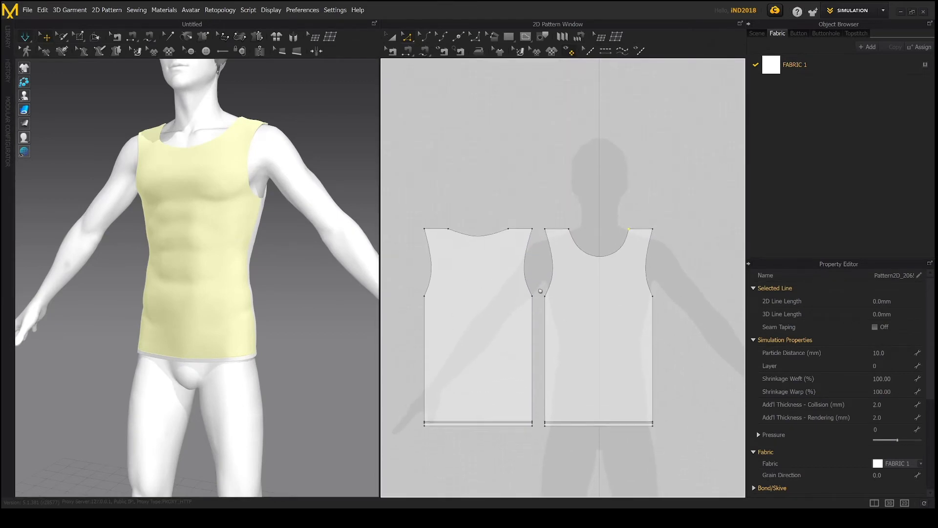
pyautogui.scroll(-2, 526, 221)
pyautogui.moveTo(526, 222); pyautogui.dragTo(532, 333)
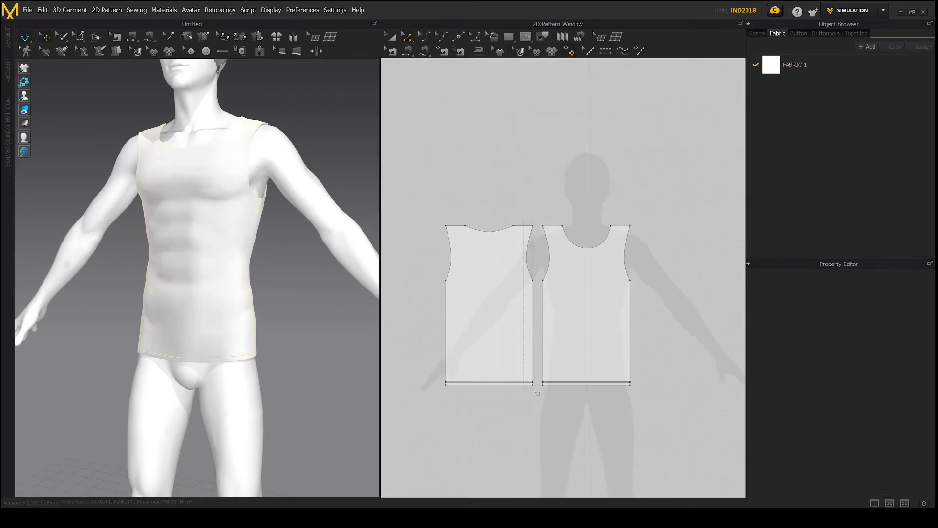
pyautogui.moveTo(536, 393); pyautogui.dragTo(538, 393)
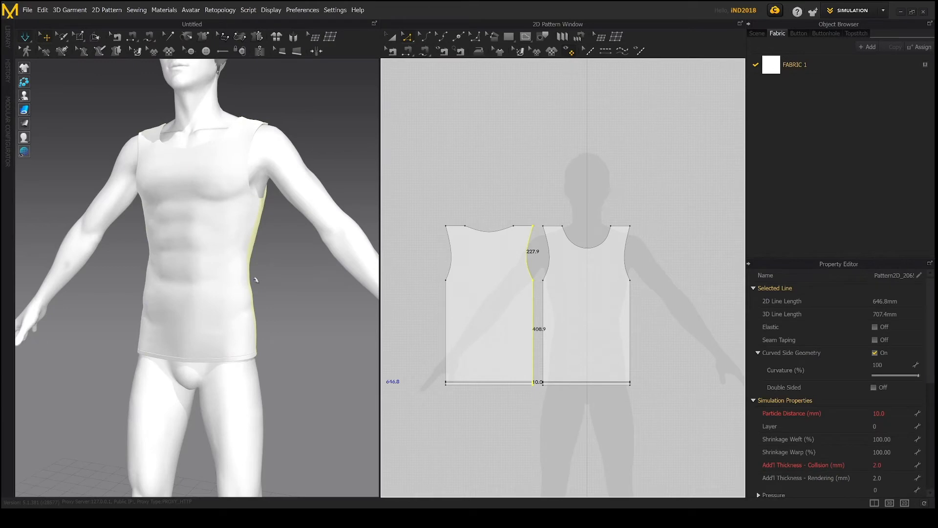
pyautogui.press('Right')
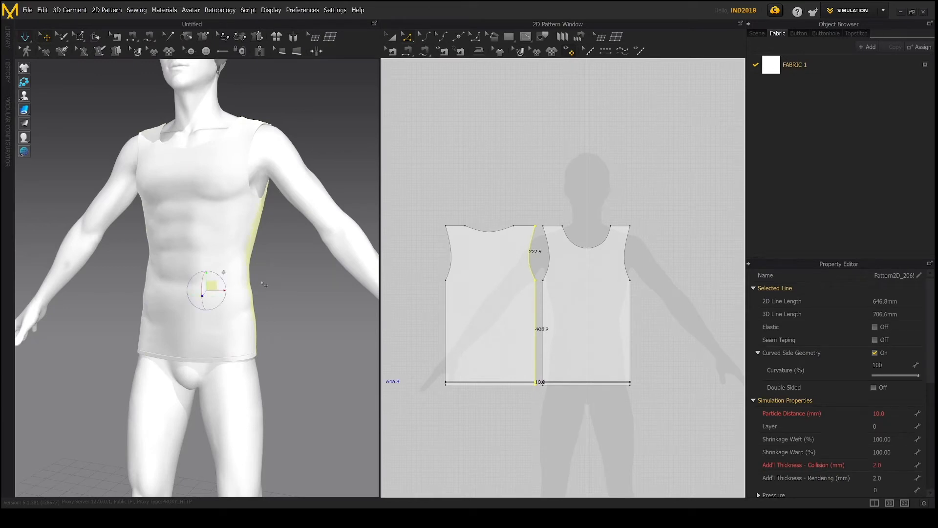
# Move the back panel's other armhole and side edges and those on both sides of the front panel slightly outward
pyautogui.moveTo(251, 333); pyautogui.dragTo(289, 359, button='right')
pyautogui.click(249, 285)
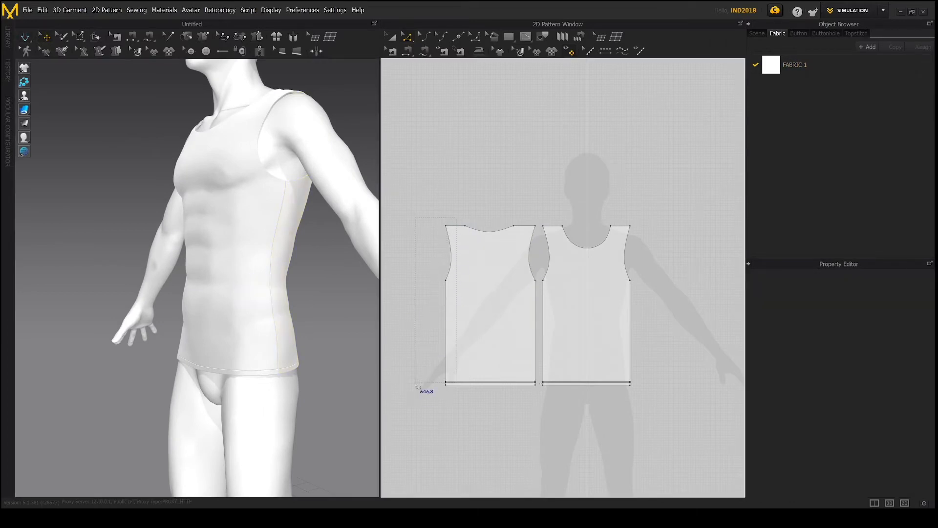
pyautogui.click(446, 361)
pyautogui.moveTo(552, 224); pyautogui.dragTo(541, 389)
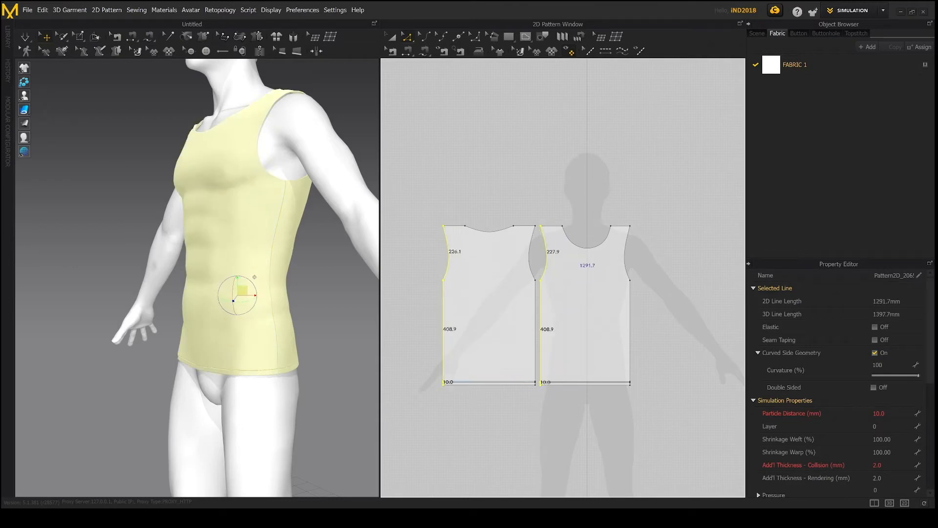
pyautogui.moveTo(620, 218); pyautogui.dragTo(652, 342)
pyautogui.moveTo(659, 394); pyautogui.dragTo(659, 395)
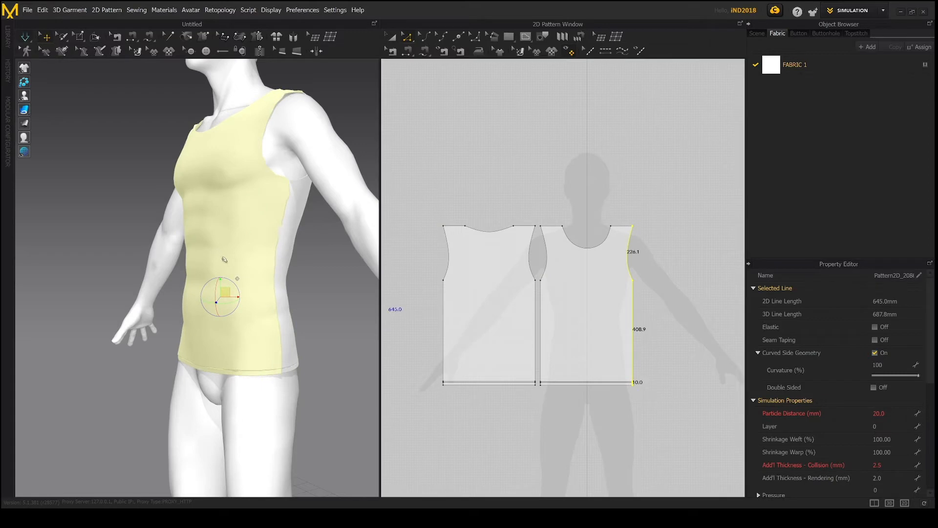
# Simulate the widened torso panels and check their fit around the avatar
pyautogui.press('space')
pyautogui.moveTo(233, 300); pyautogui.dragTo(123, 314, button='right')
pyautogui.click(107, 255)
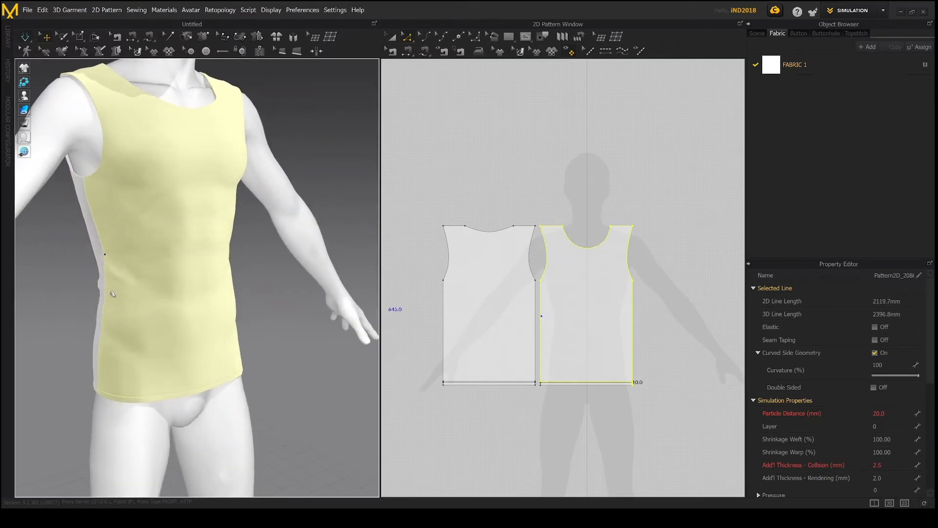
pyautogui.moveTo(133, 292); pyautogui.dragTo(113, 285, button='right')
pyautogui.moveTo(202, 289); pyautogui.dragTo(149, 268, button='middle')
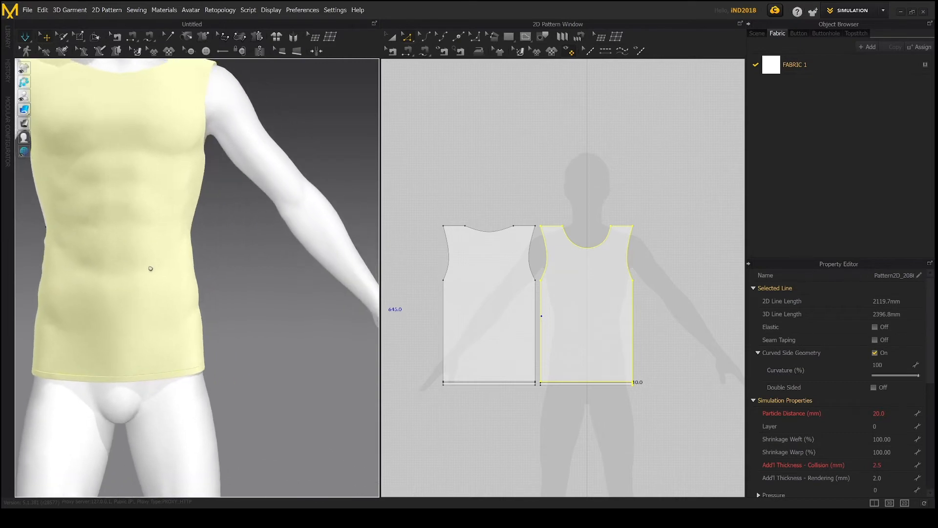
pyautogui.moveTo(171, 274); pyautogui.dragTo(147, 272, button='right')
pyautogui.scroll(-3, 204, 225)
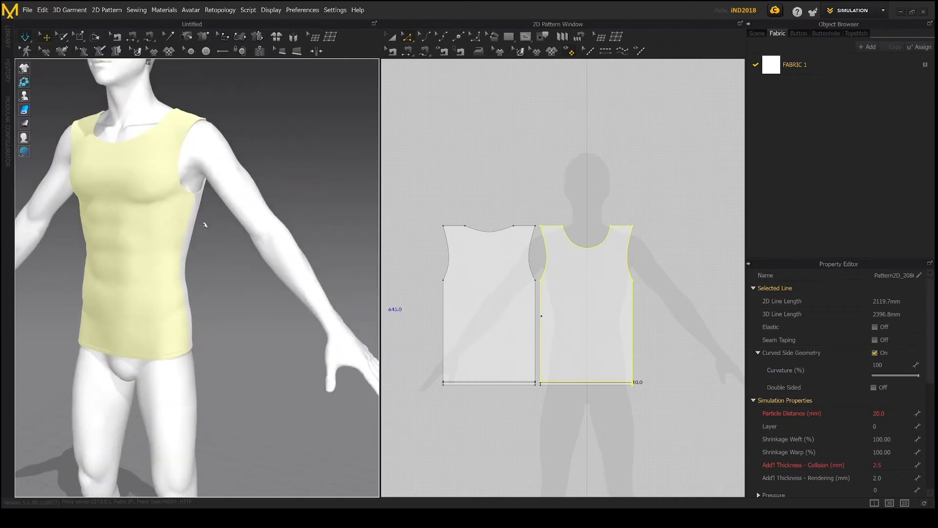
pyautogui.moveTo(204, 225); pyautogui.dragTo(214, 298, button='middle')
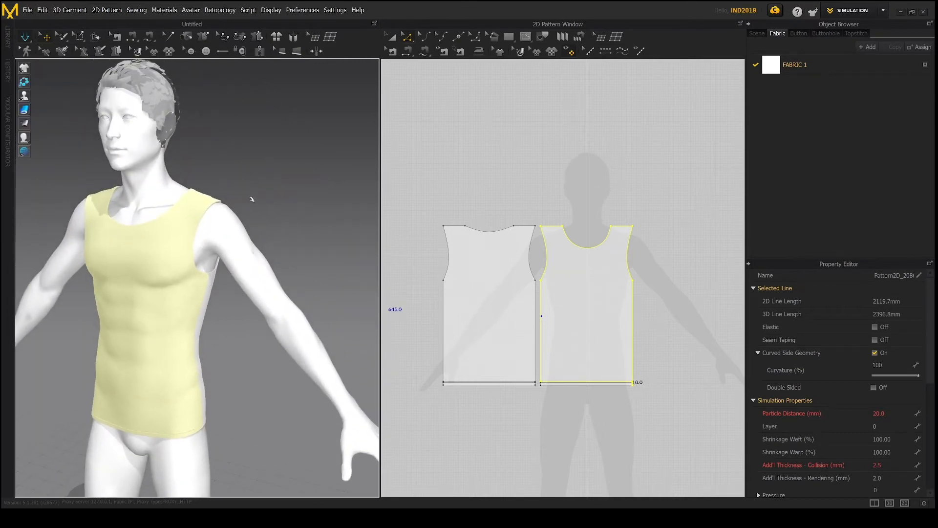
pyautogui.moveTo(252, 199)
pyautogui.mouseDown(button='right')
pyautogui.moveTo(272, 204)
pyautogui.moveTo(263, 204)
pyautogui.mouseUp(button='right')
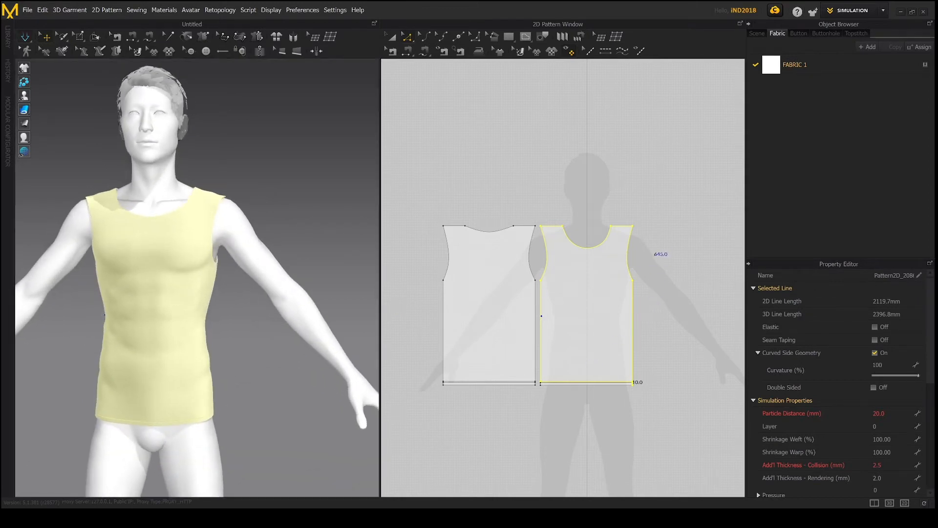
# Measure the matching front and back armhole curves, individually and combined, and identify their panels on the avatar
pyautogui.click(650, 247)
pyautogui.scroll(3, 650, 247)
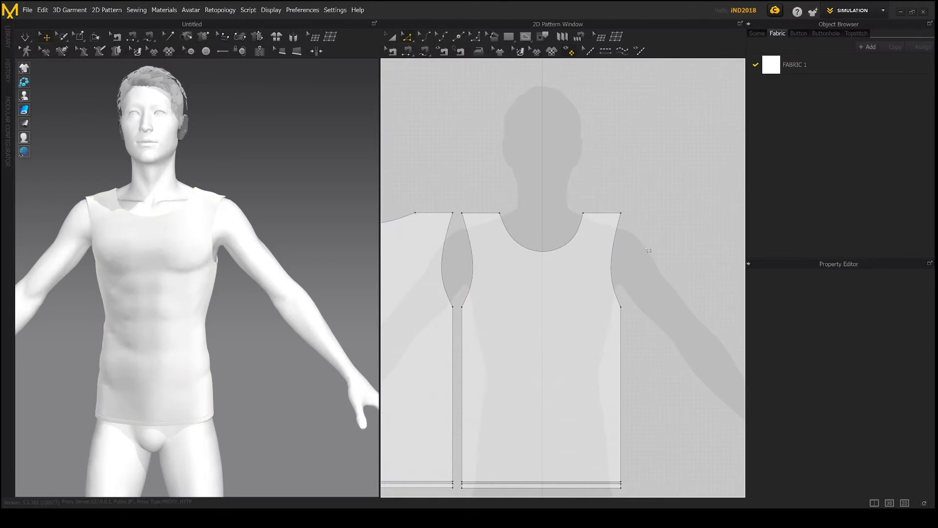
pyautogui.scroll(-2, 648, 250)
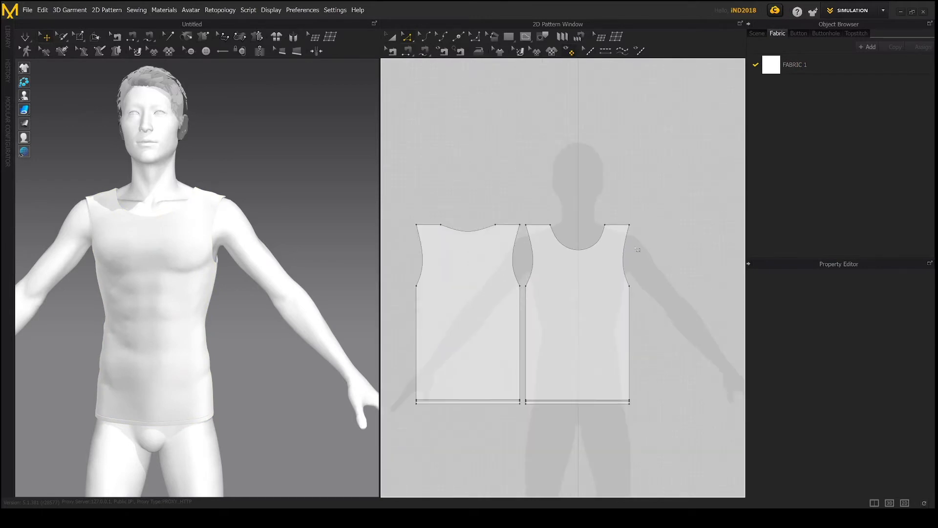
pyautogui.click(627, 252)
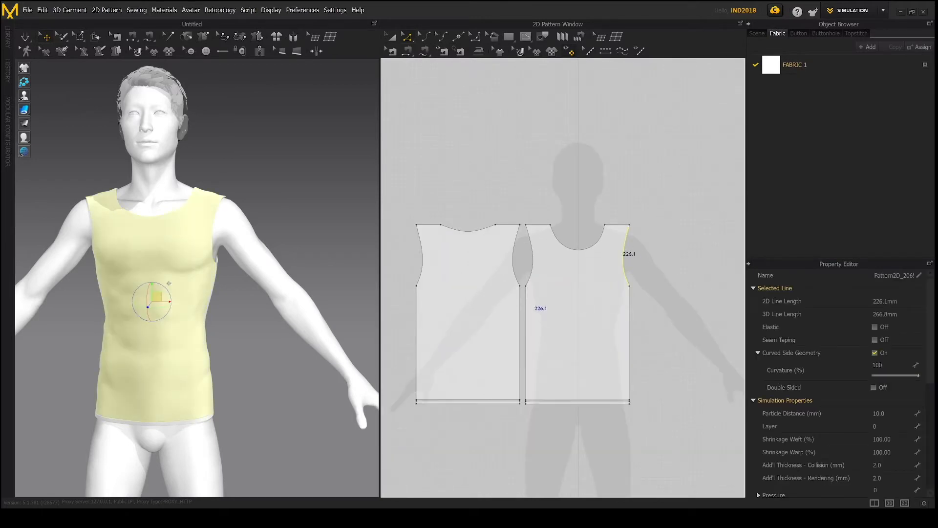
pyautogui.click(514, 260)
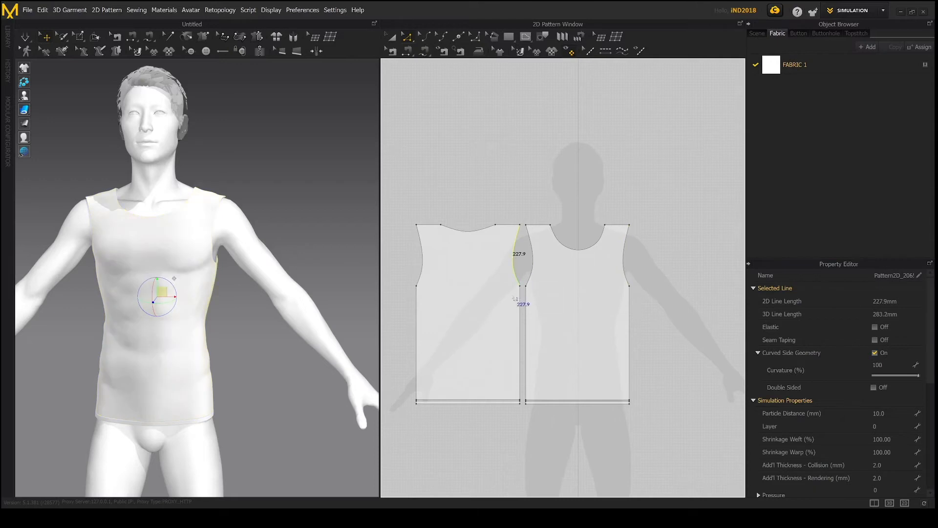
pyautogui.click(209, 229)
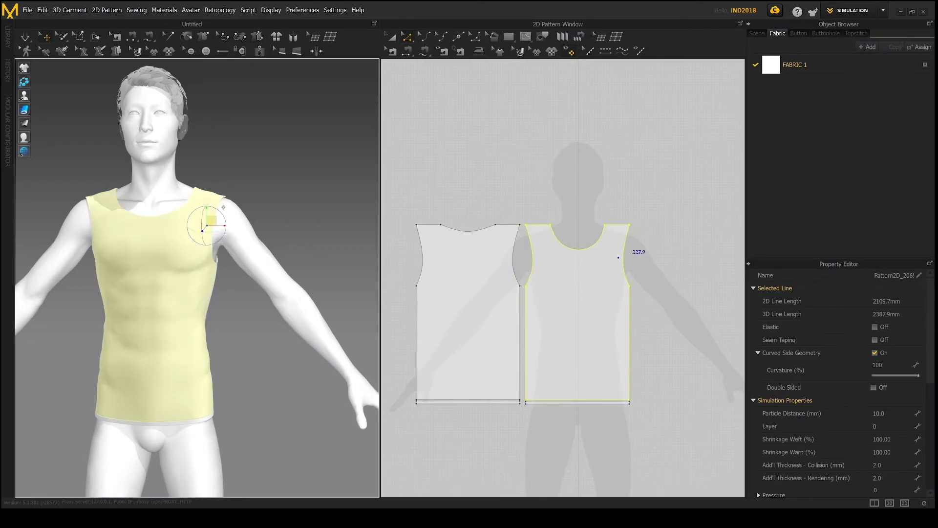
pyautogui.moveTo(243, 251); pyautogui.dragTo(187, 249, button='right')
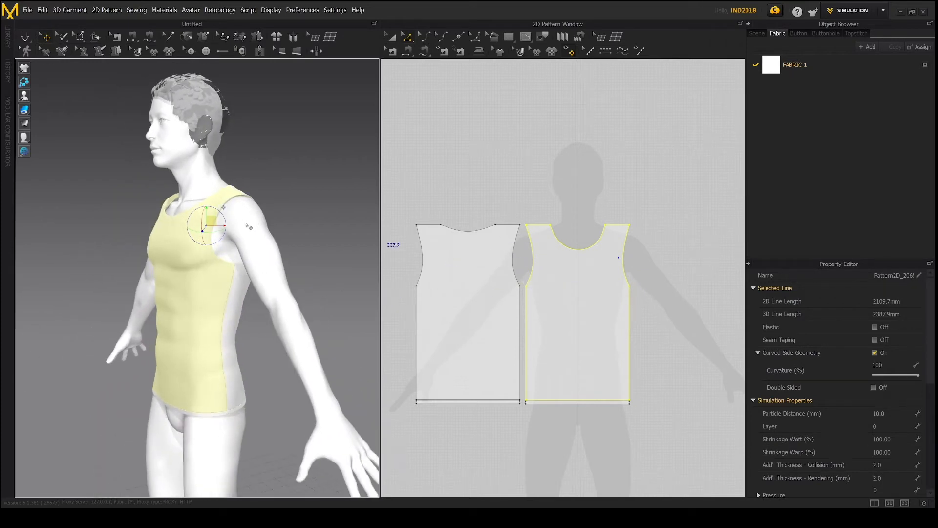
pyautogui.moveTo(249, 226); pyautogui.dragTo(313, 249, button='right')
pyautogui.click(230, 244)
pyautogui.scroll(-4, 577, 274)
pyautogui.scroll(6, 577, 275)
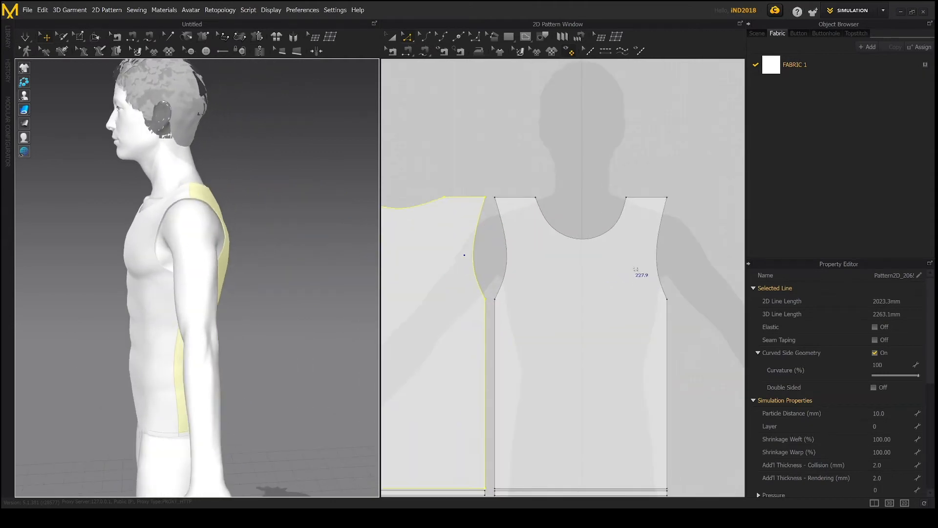
pyautogui.click(659, 255)
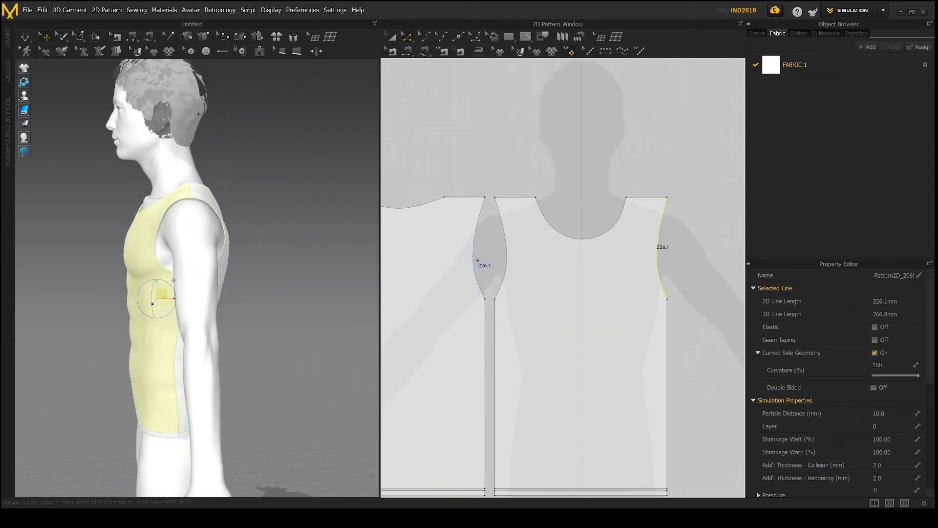
pyautogui.keyDown('shift'); pyautogui.click(476, 260); pyautogui.keyUp('shift')
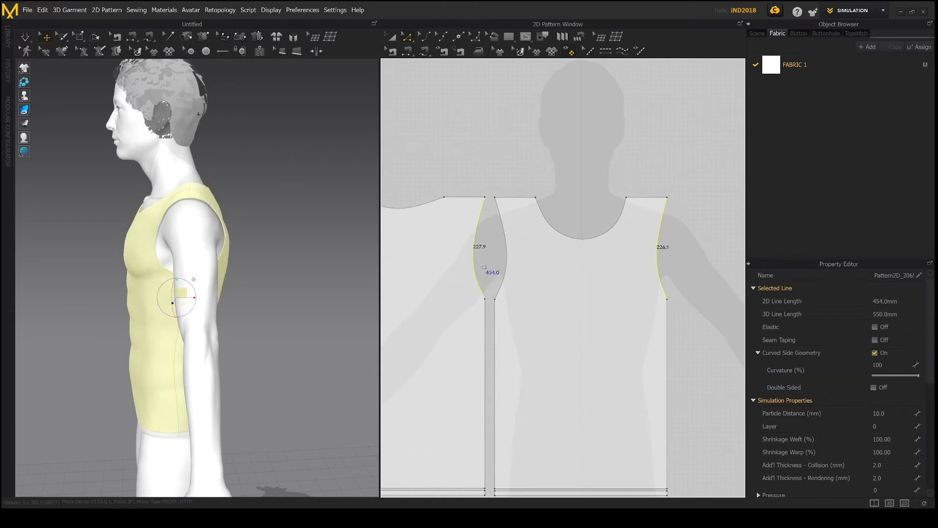
# Draw a rectangular sleeve pattern about 153 by 219 mm beside the front panel's outer armhole
pyautogui.moveTo(635, 227); pyautogui.dragTo(565, 210, button='right')
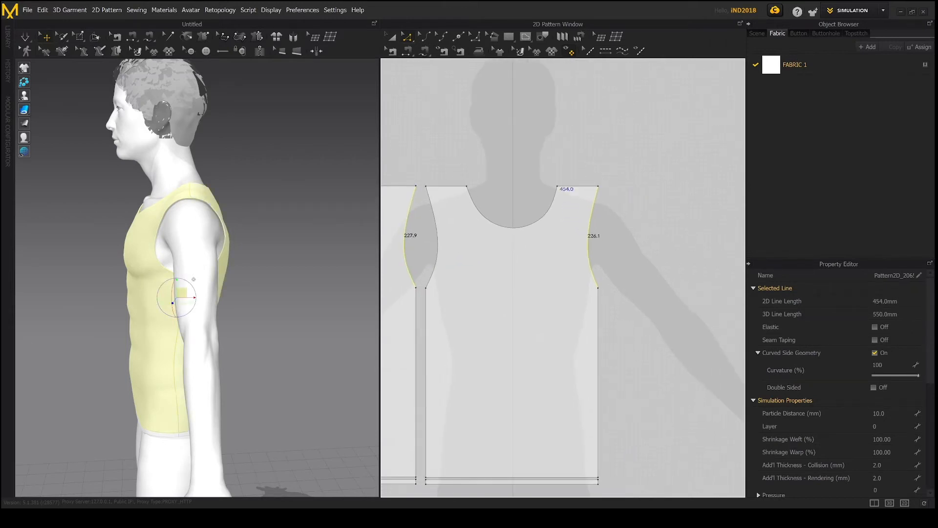
pyautogui.click(509, 36)
pyautogui.moveTo(613, 202)
pyautogui.mouseDown()
pyautogui.moveTo(641, 292)
pyautogui.moveTo(680, 291)
pyautogui.mouseUp()
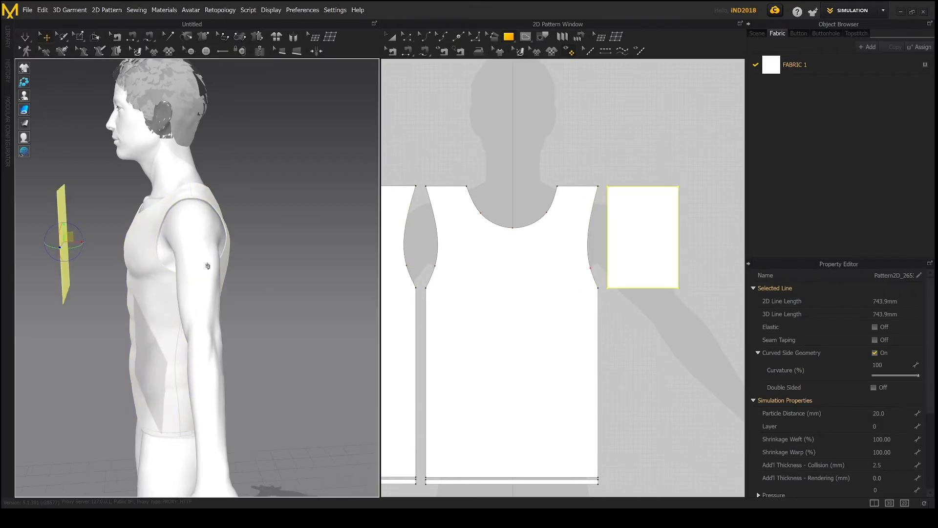
# Show the avatar's arrangement points and wrap the sleeve pattern around the outer upper arm
pyautogui.moveTo(207, 264); pyautogui.dragTo(260, 216, button='right')
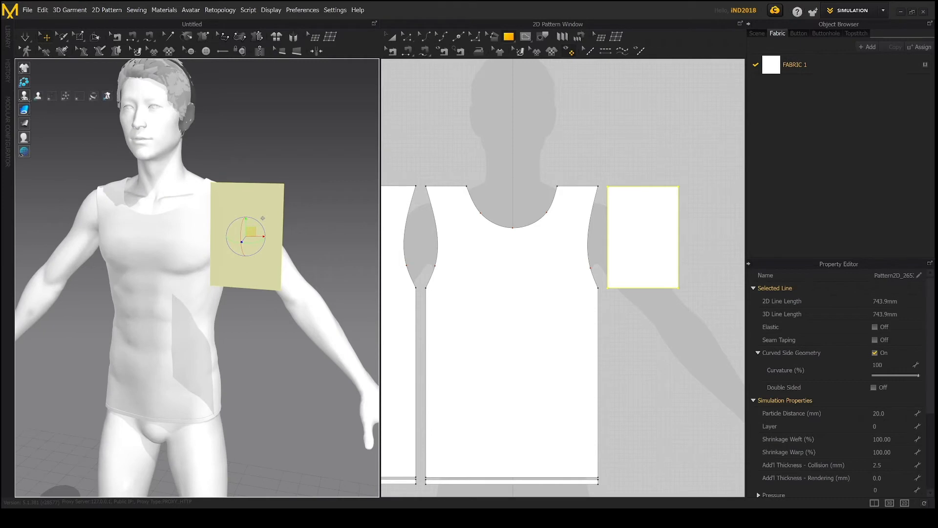
pyautogui.click(24, 96)
pyautogui.moveTo(158, 184); pyautogui.dragTo(248, 229, button='right')
pyautogui.click(251, 233)
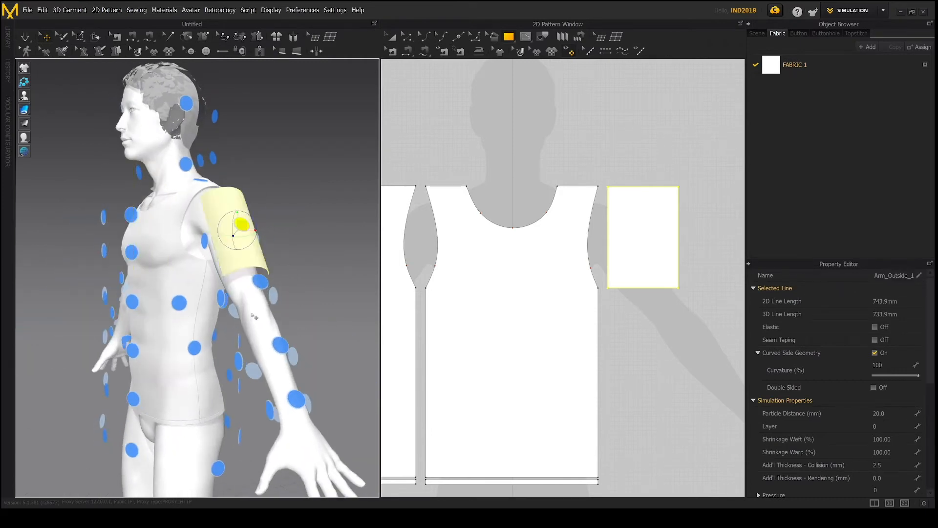
pyautogui.moveTo(254, 316); pyautogui.dragTo(283, 309, button='right')
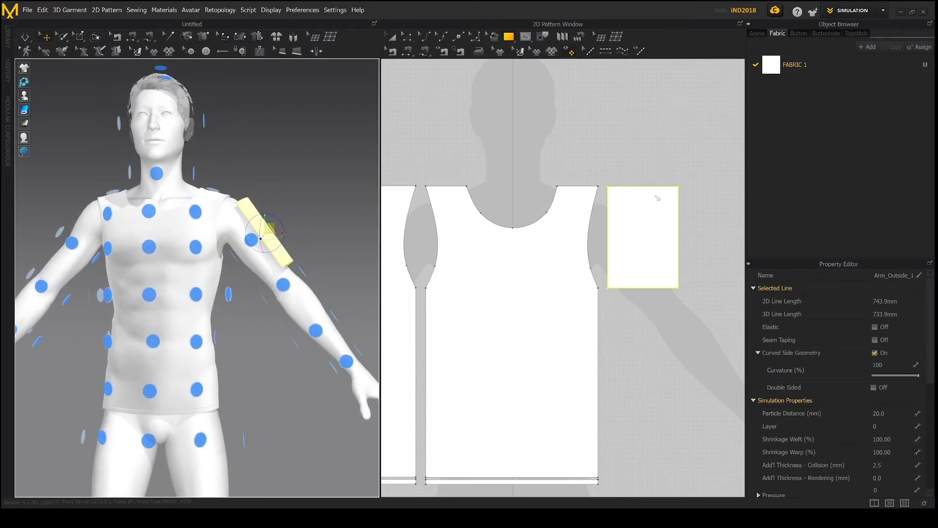
# Extend the sleeve rectangle by about 33 mm to a width of about 186 mm by moving its outer edge outward
pyautogui.press('z')
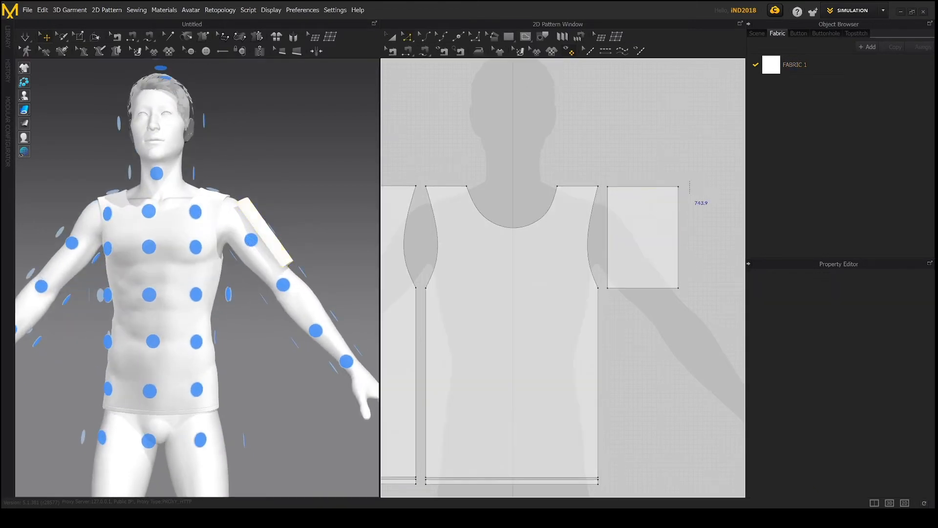
pyautogui.click(700, 201)
pyautogui.click(681, 259)
pyautogui.moveTo(682, 259); pyautogui.dragTo(694, 284)
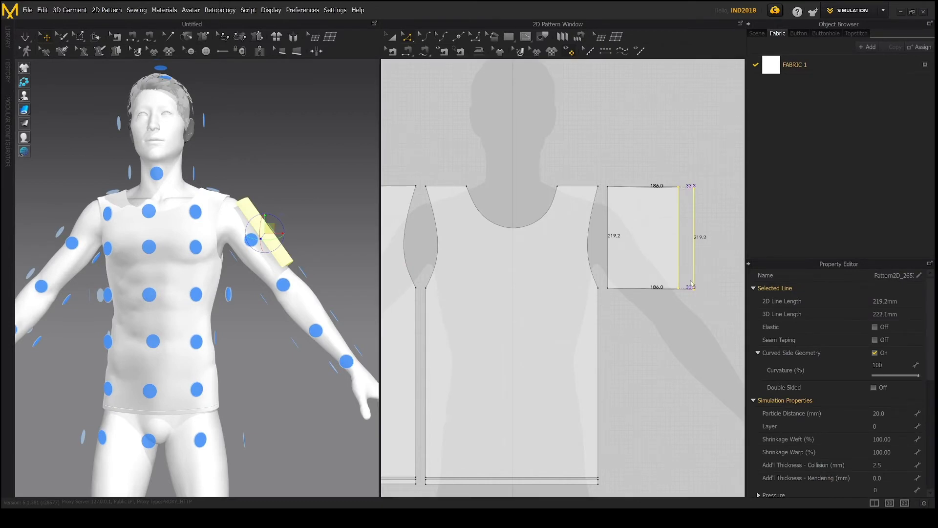
pyautogui.moveTo(351, 279); pyautogui.dragTo(204, 264, button='right')
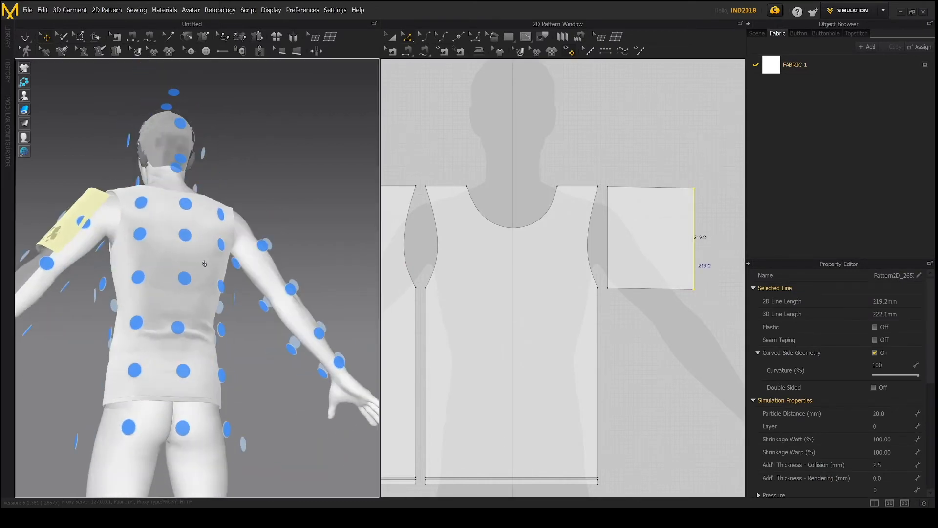
# Move the sleeve rectangle's outer edge outward to widen the pattern to about 248 mm
pyautogui.moveTo(697, 215); pyautogui.dragTo(726, 215)
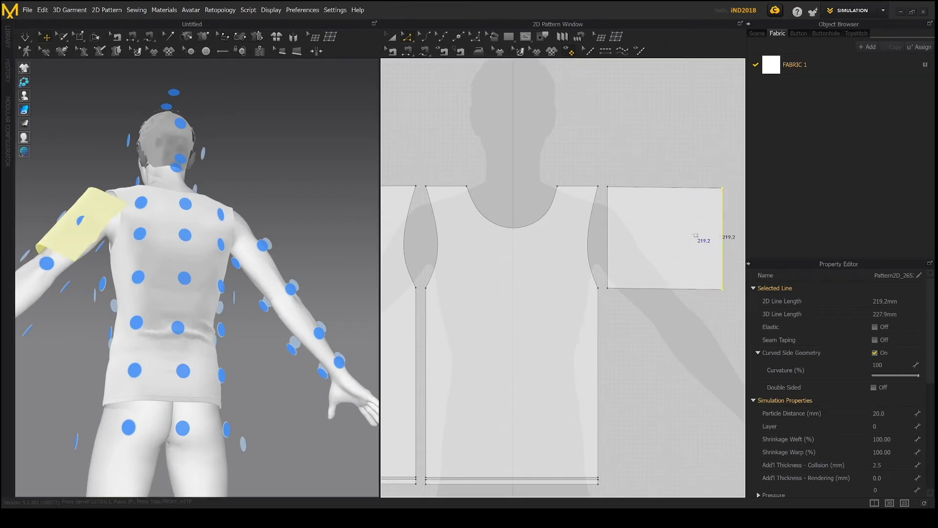
pyautogui.moveTo(595, 249); pyautogui.dragTo(542, 235, button='right')
pyautogui.moveTo(541, 234); pyautogui.dragTo(523, 255, button='middle')
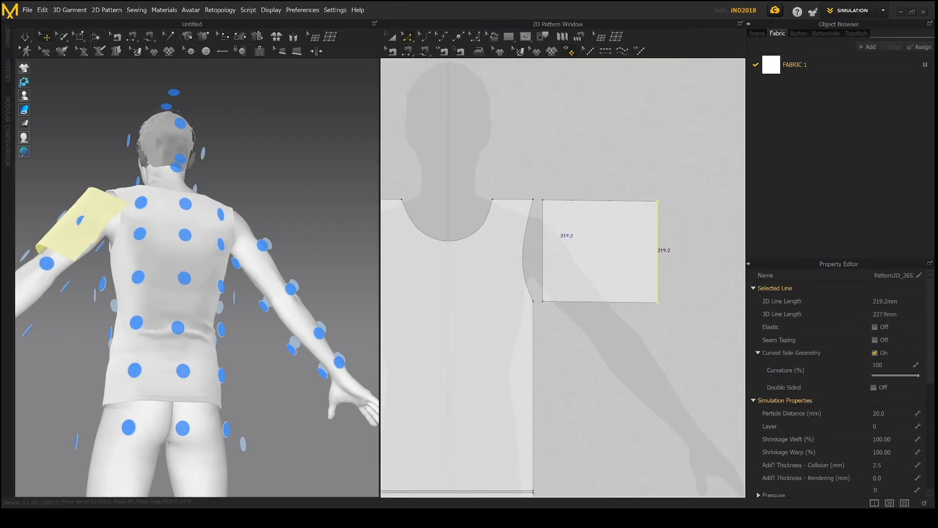
# Set the length of the sleeve pattern's upper edge to 454 mm
pyautogui.click(618, 201)
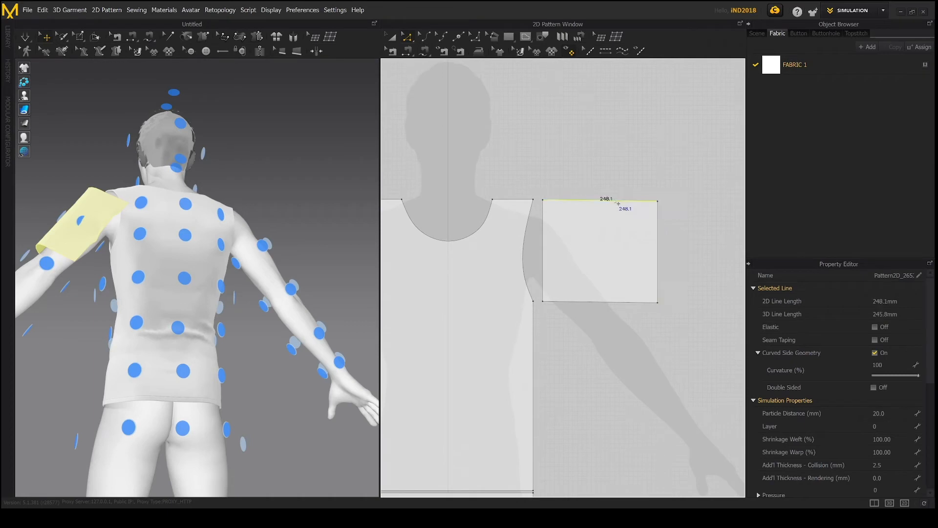
pyautogui.doubleClick(618, 202)
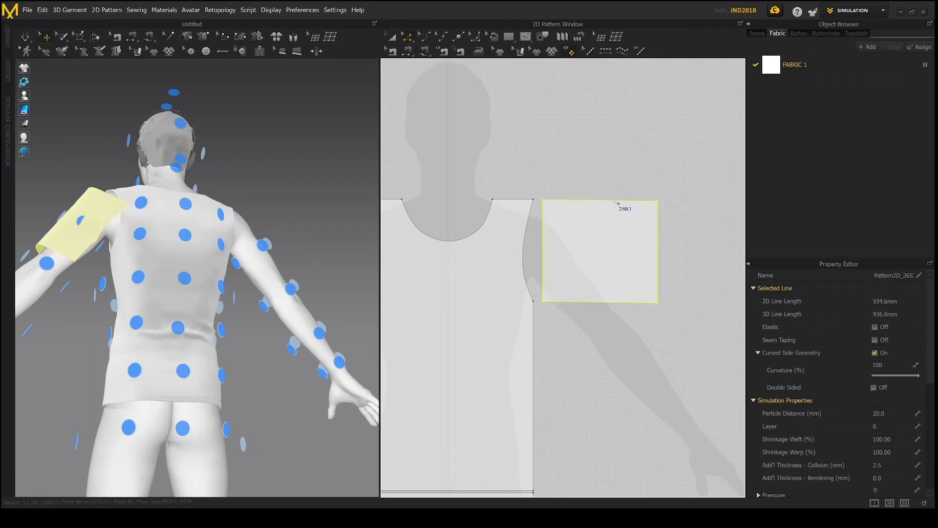
pyautogui.click(618, 202)
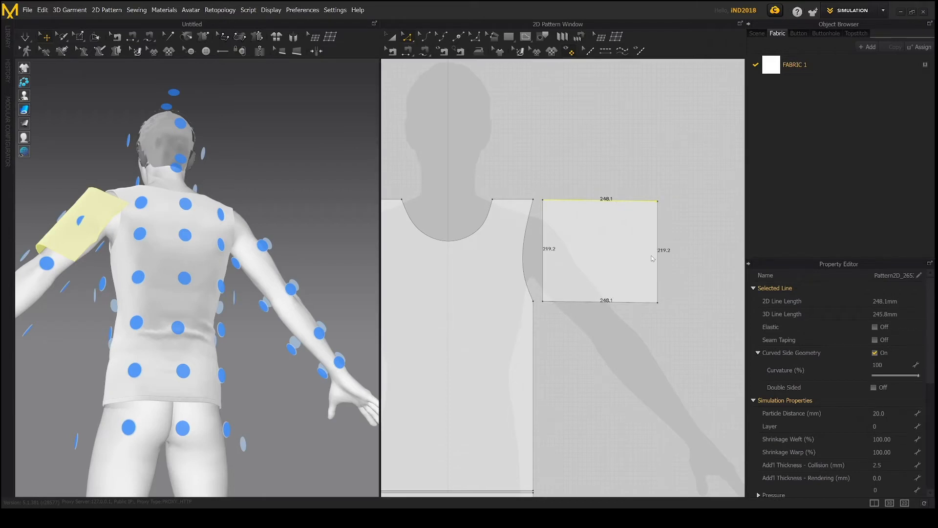
pyautogui.write('454')
pyautogui.press('Return')
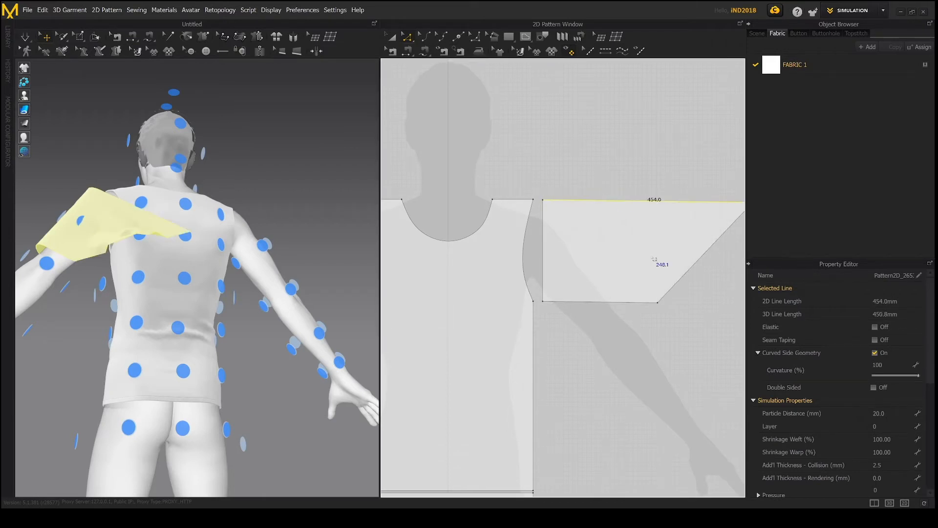
# Set the sleeve's lower edge length to 454 mm and slide that edge outward beneath the upper edge to form a rectangle
pyautogui.click(614, 305)
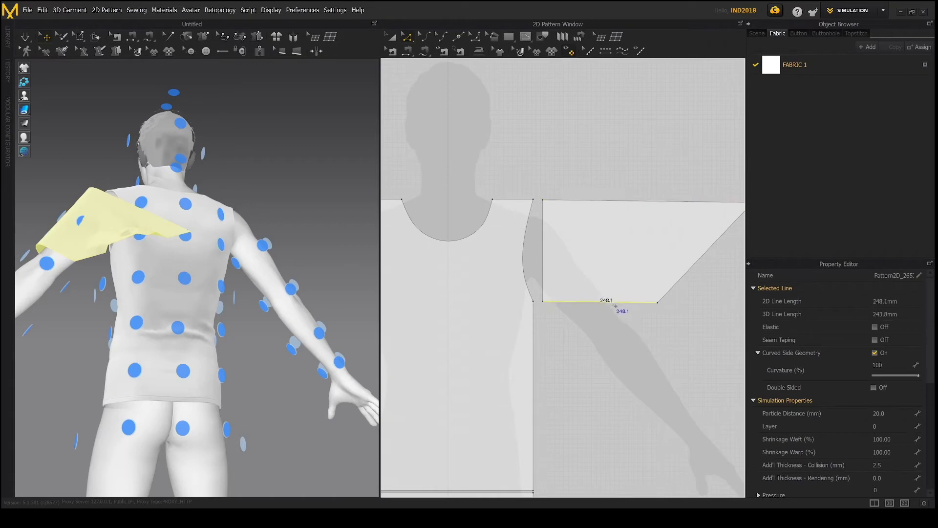
pyautogui.doubleClick(615, 306)
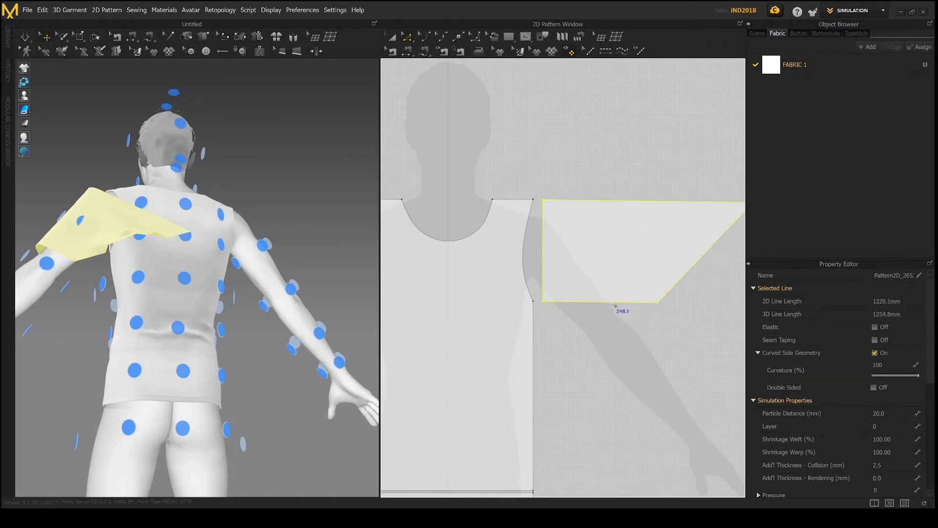
pyautogui.click(615, 306)
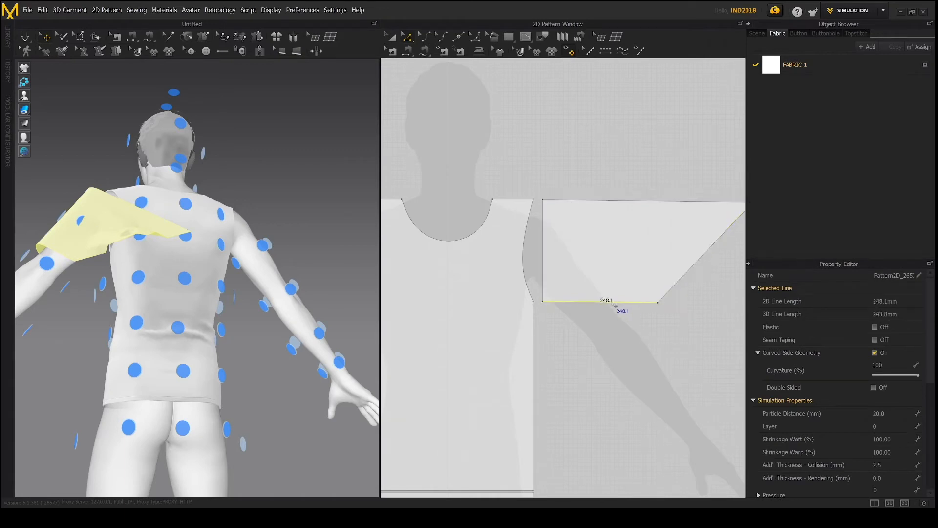
pyautogui.click(627, 332)
pyautogui.write('454')
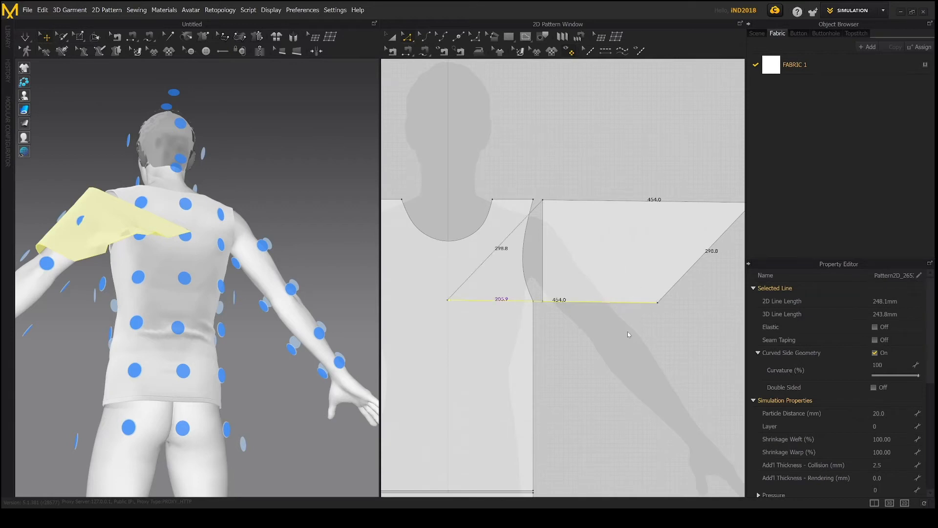
pyautogui.press('Return')
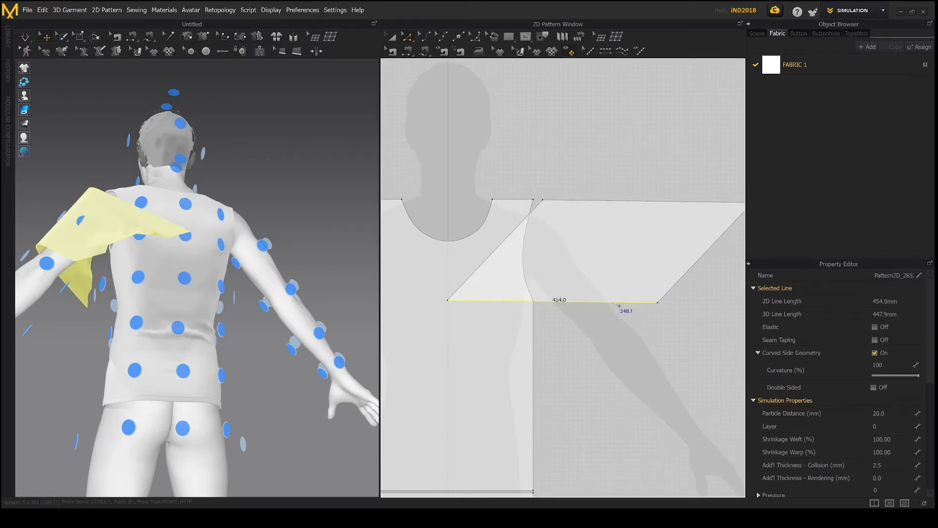
pyautogui.moveTo(619, 306); pyautogui.dragTo(716, 302)
pyautogui.scroll(-3, 700, 288)
pyautogui.moveTo(708, 252); pyautogui.dragTo(636, 254, button='middle')
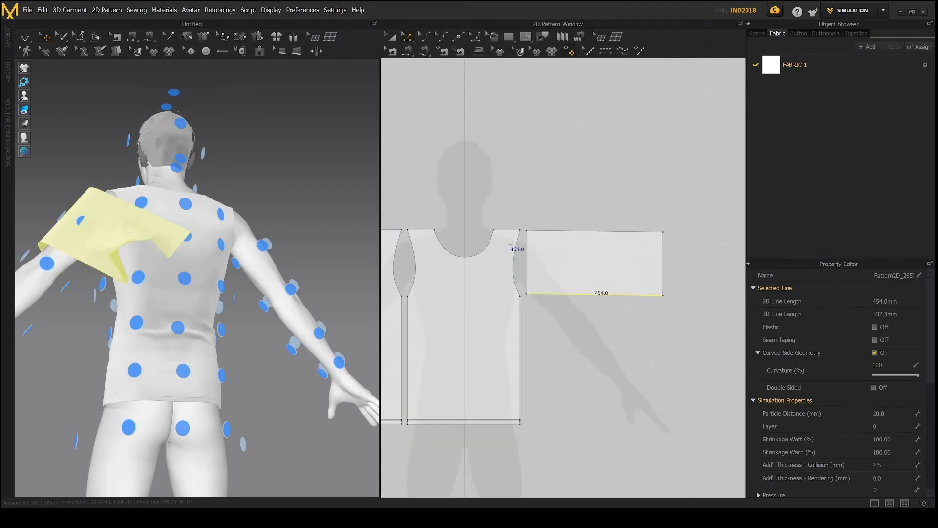
# Rearrange the widened sleeve around the avatar's outer upper arm and inspect its wrap from the front and below
pyautogui.moveTo(79, 223); pyautogui.dragTo(171, 246, button='middle')
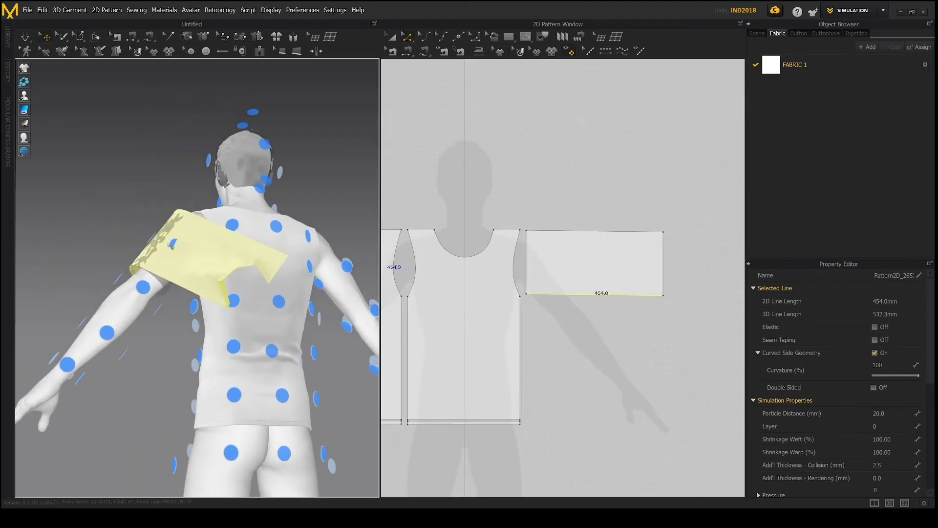
pyautogui.moveTo(171, 246); pyautogui.dragTo(312, 253, button='right')
pyautogui.click(208, 218)
pyautogui.moveTo(309, 251); pyautogui.dragTo(206, 246, button='middle')
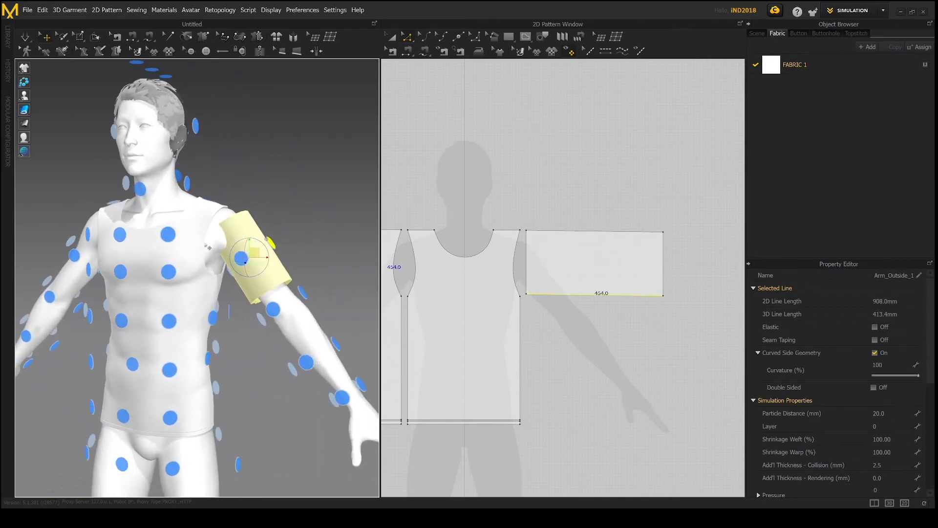
pyautogui.moveTo(205, 246); pyautogui.dragTo(282, 275, button='right')
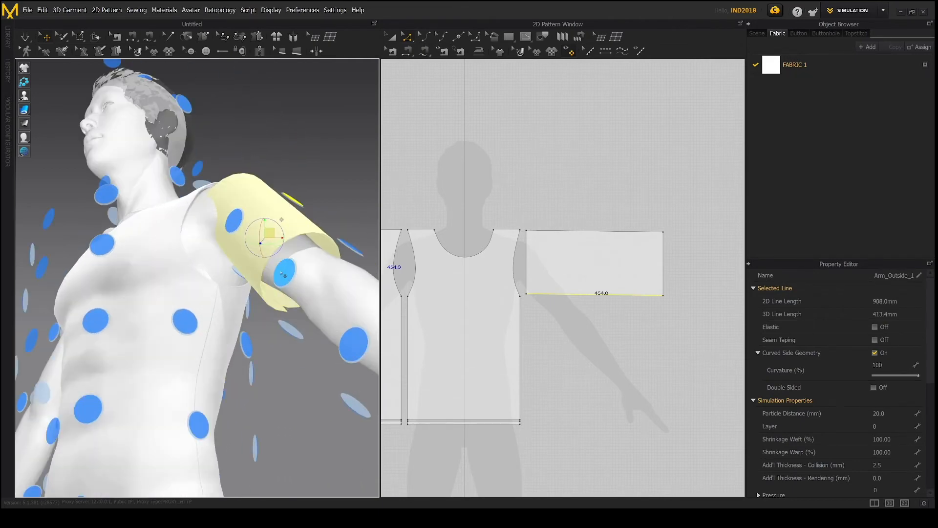
pyautogui.moveTo(281, 273); pyautogui.dragTo(230, 274, button='middle')
pyautogui.moveTo(230, 274); pyautogui.dragTo(237, 276, button='right')
pyautogui.scroll(1, 237, 276)
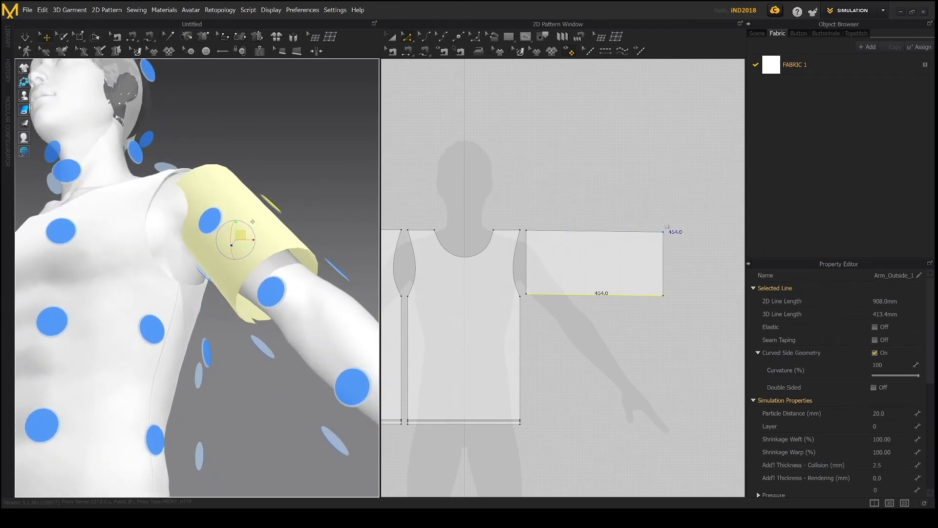
# Move both outer corners of the sleeve rectangle inward by about 79 mm, reducing its width to about 375 mm
pyautogui.moveTo(676, 229); pyautogui.dragTo(656, 311)
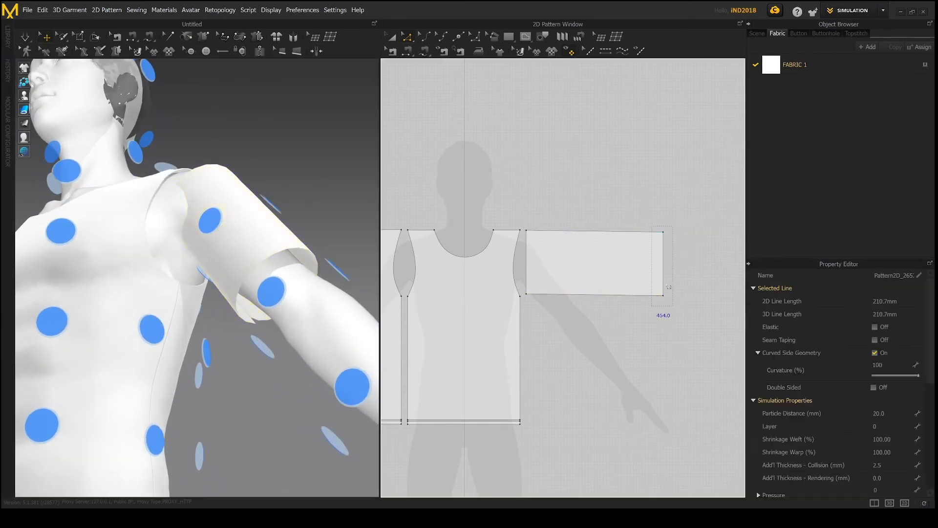
pyautogui.moveTo(664, 274); pyautogui.dragTo(643, 273)
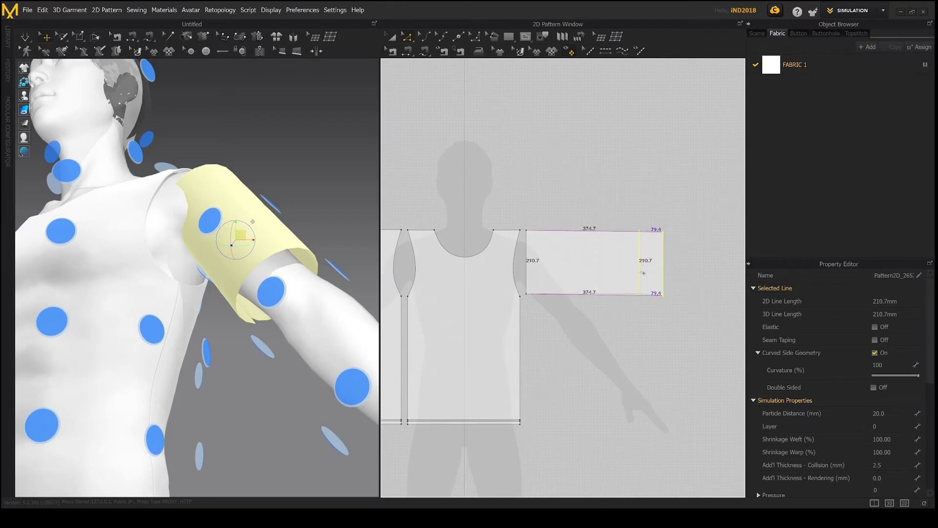
pyautogui.moveTo(643, 273); pyautogui.dragTo(643, 273)
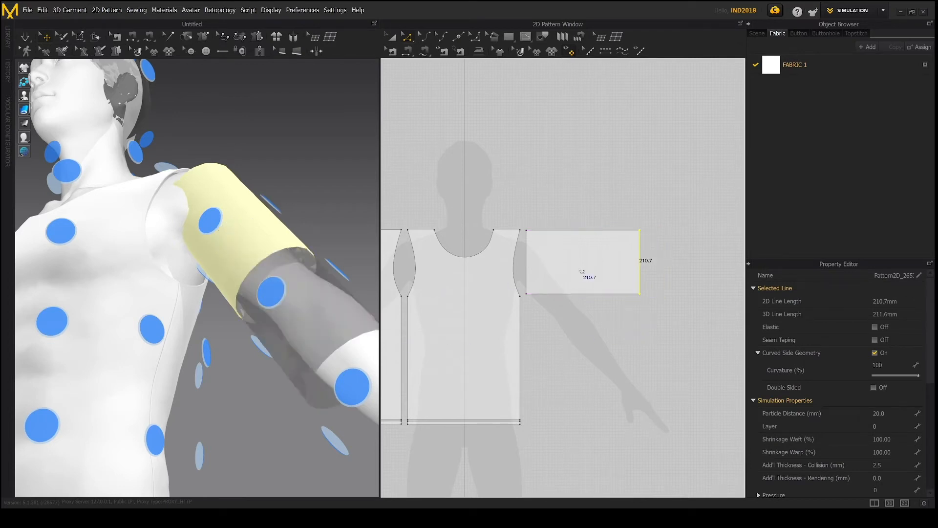
# Sew the sleeve rectangle's two short side edges together to close it into a tube
pyautogui.scroll(4, 567, 269)
pyautogui.scroll(-3, 567, 268)
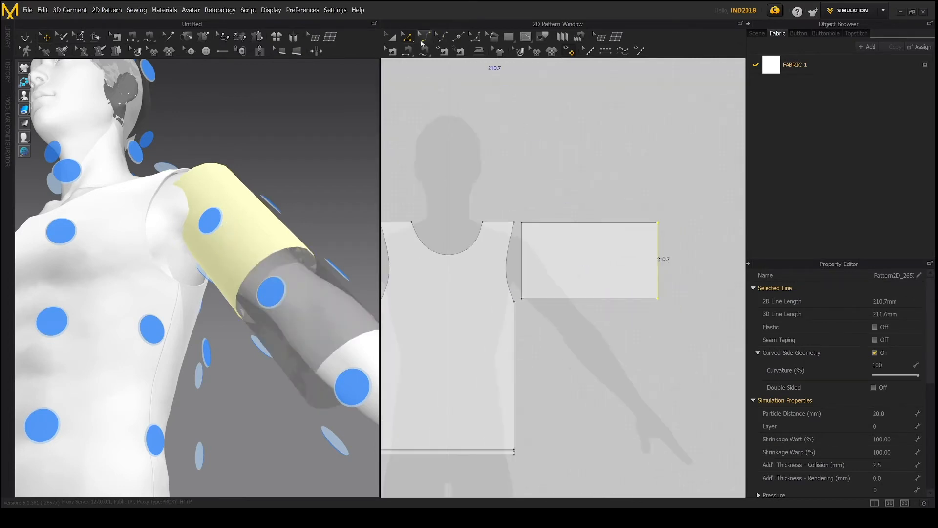
pyautogui.click(408, 50)
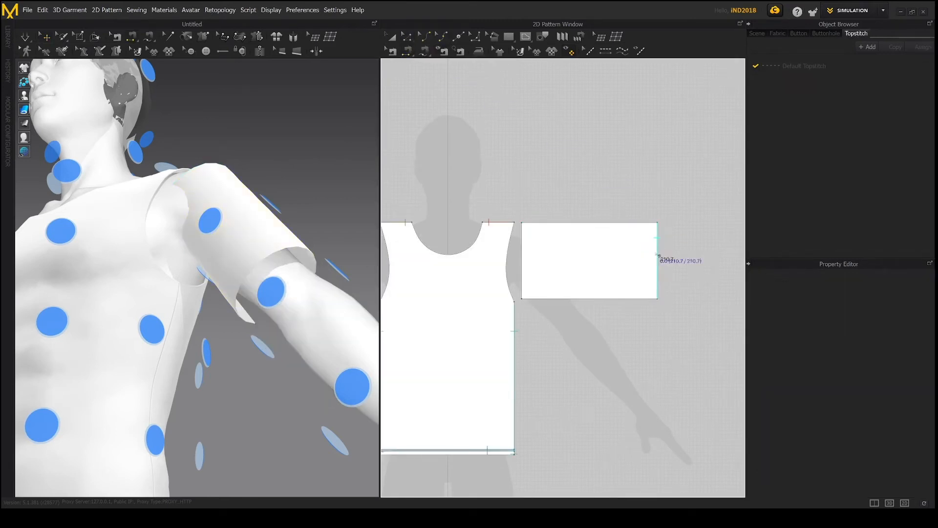
pyautogui.click(523, 241)
pyautogui.moveTo(266, 299); pyautogui.dragTo(342, 309, button='right')
pyautogui.scroll(2, 342, 309)
pyautogui.scroll(-2, 313, 269)
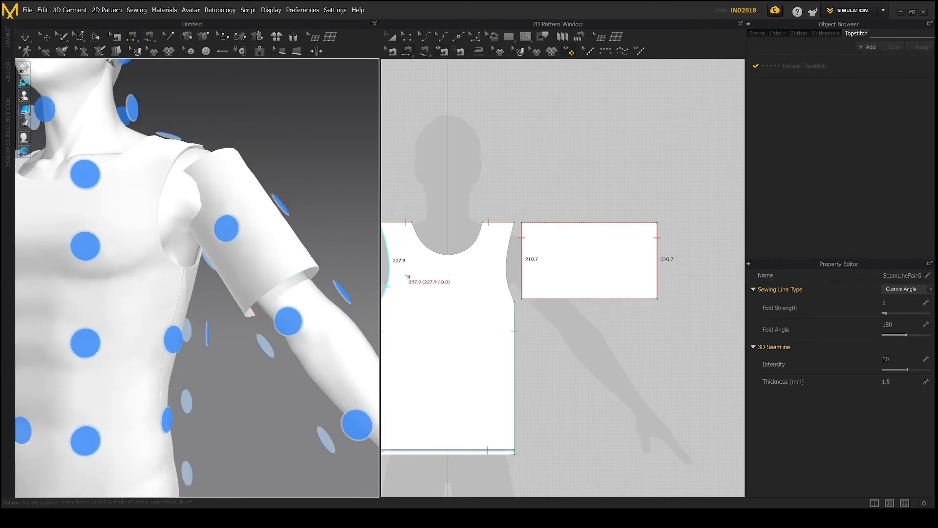
# Reposition the sleeve pattern on the avatar's upper arm and hide the arrangement points
pyautogui.press('a')
pyautogui.click(561, 277)
pyautogui.moveTo(245, 232); pyautogui.dragTo(269, 264)
pyautogui.moveTo(272, 269); pyautogui.dragTo(181, 226, button='right')
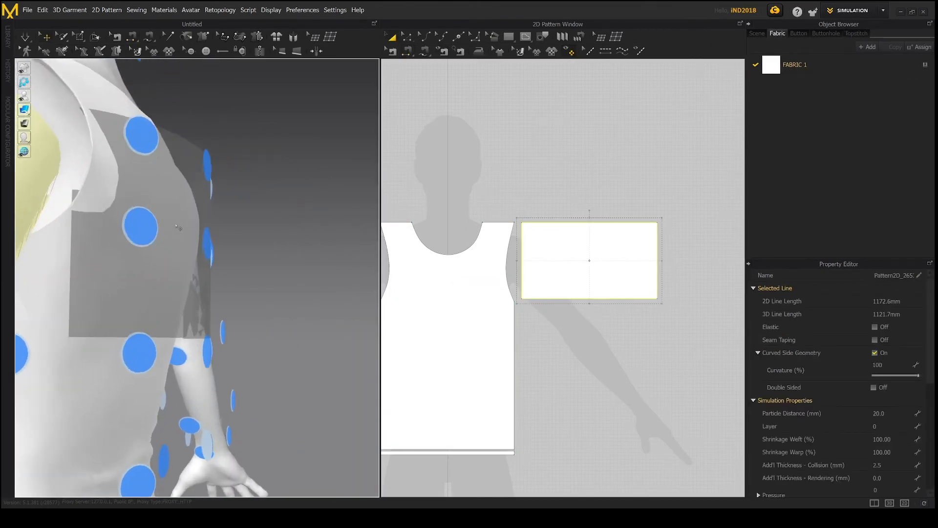
pyautogui.scroll(-3, 180, 226)
pyautogui.moveTo(220, 198); pyautogui.dragTo(312, 204, button='middle')
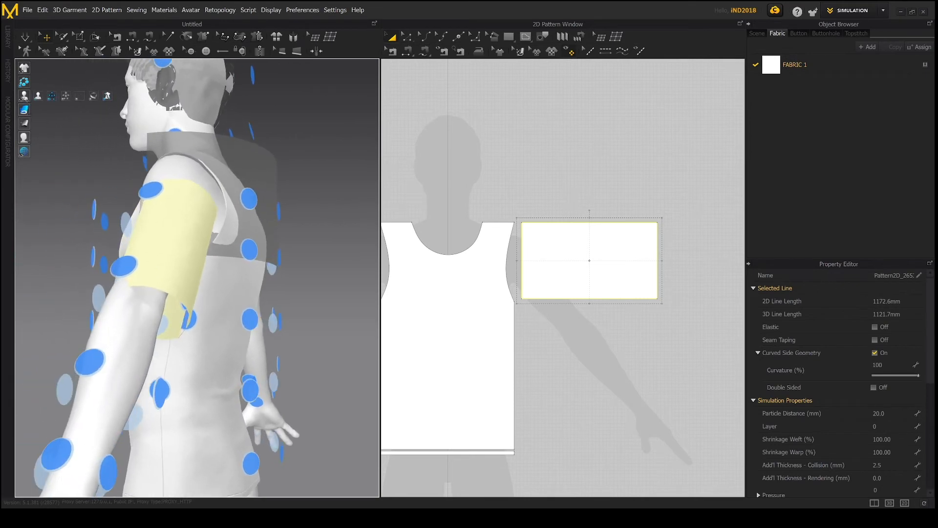
pyautogui.click(51, 97)
# Rotate the sleeve tube slightly in 3D so that it aligns with the avatar's upper arm
pyautogui.moveTo(168, 257); pyautogui.dragTo(248, 275, button='right')
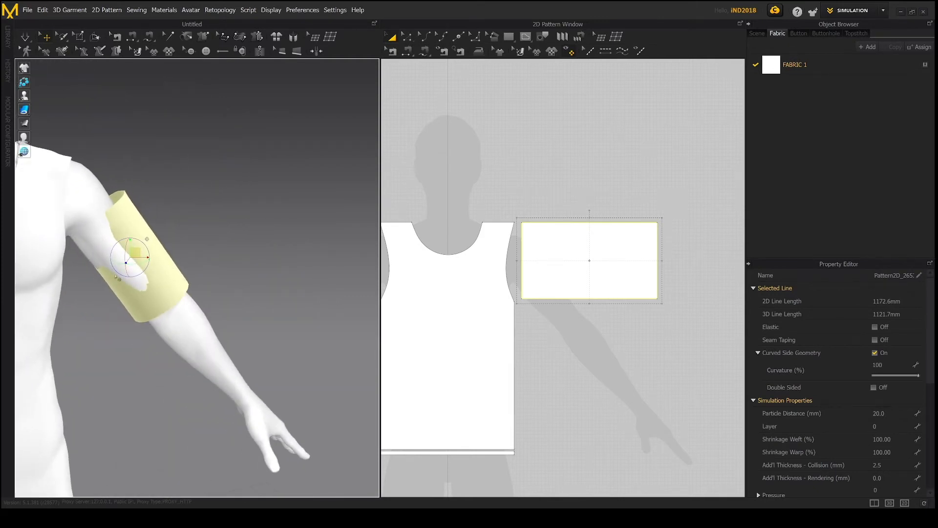
pyautogui.moveTo(118, 278); pyautogui.dragTo(131, 271, button='right')
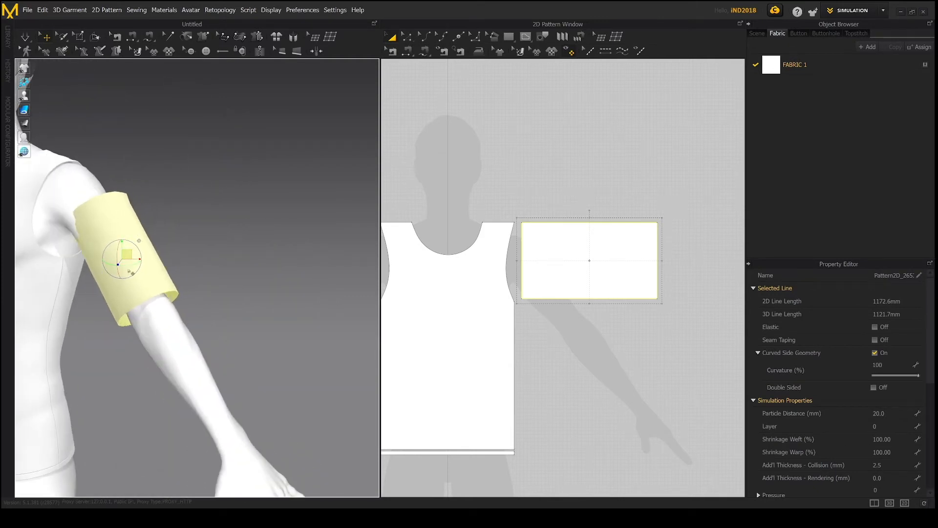
pyautogui.moveTo(128, 265); pyautogui.dragTo(134, 261)
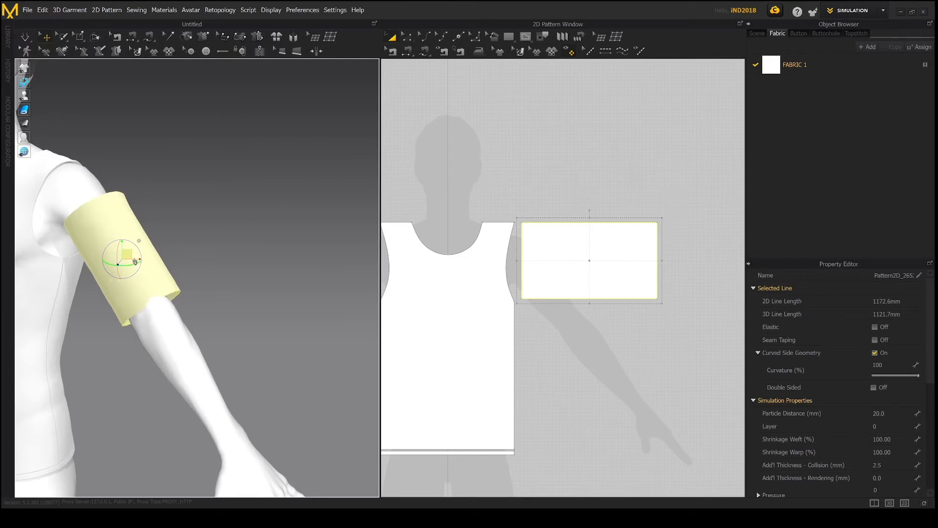
pyautogui.moveTo(165, 279); pyautogui.dragTo(296, 283, button='right')
pyautogui.scroll(-2, 572, 241)
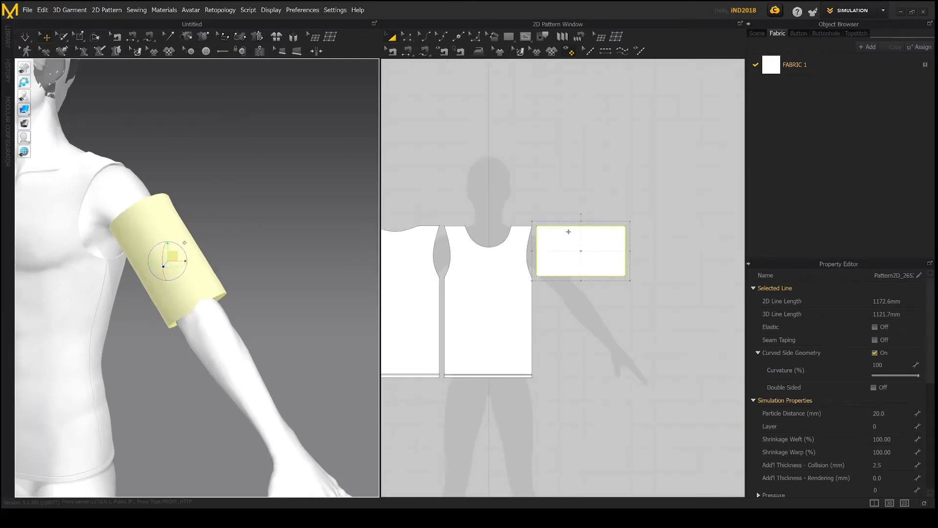
# Split the sleeve's upper edge at its midpoint into two equal 187.8 mm segments
pyautogui.scroll(5, 581, 232)
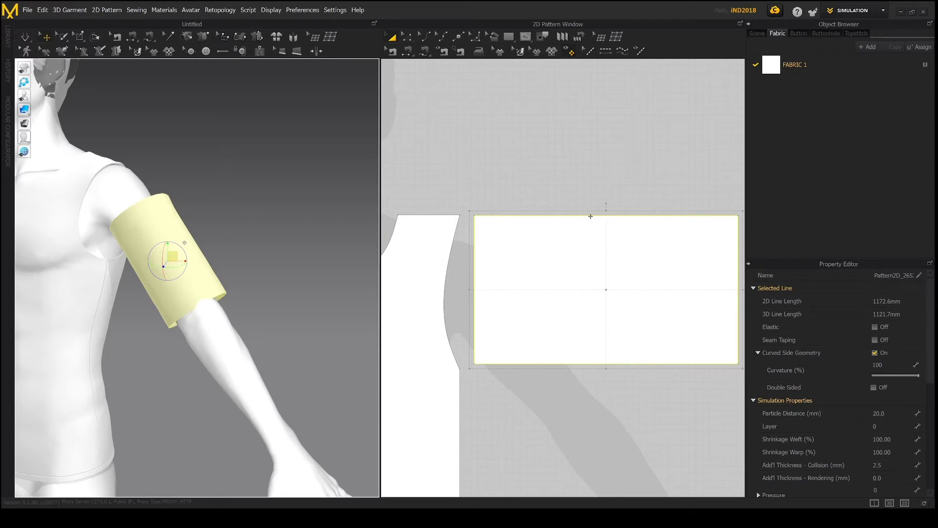
pyautogui.click(131, 222)
pyautogui.click(592, 216)
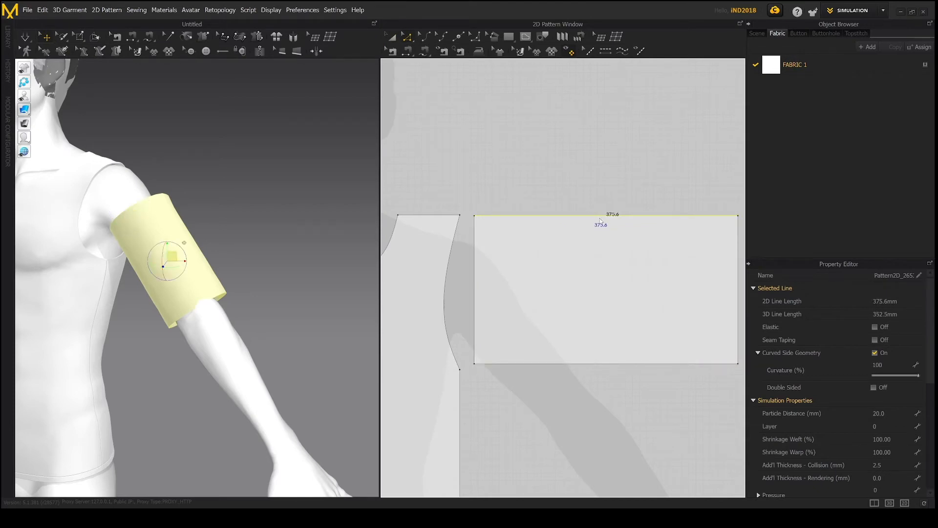
pyautogui.click(459, 37)
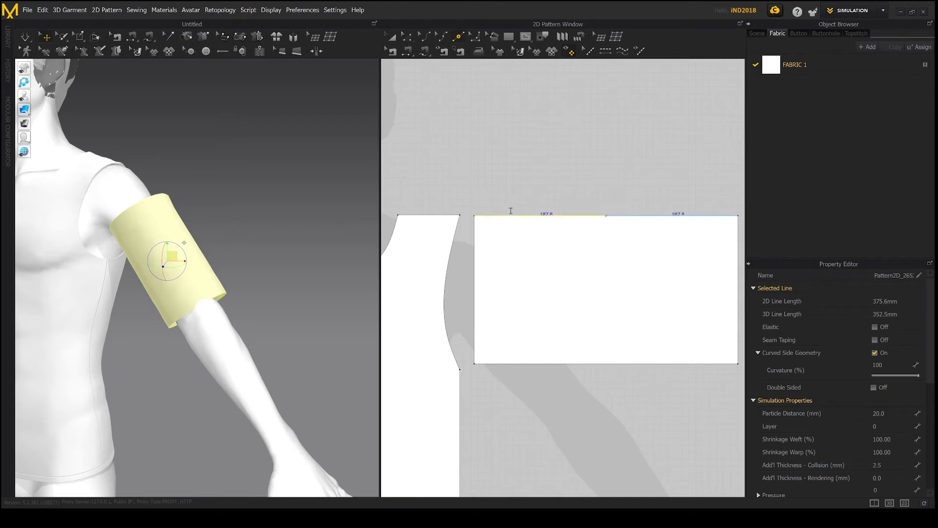
pyautogui.click(606, 215)
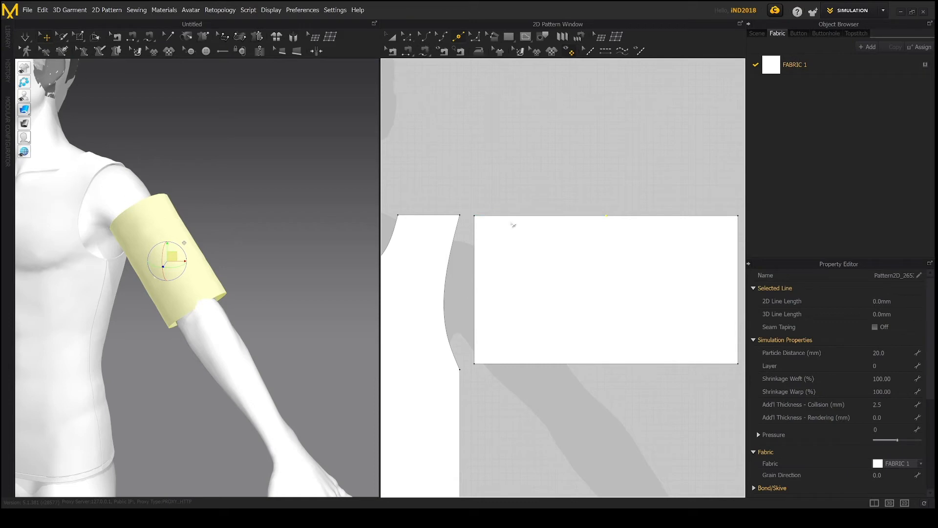
# Identify the sleeve and front panel in 3D, and sew the adjacent half of the sleeve's upper edge to the front armhole curve
pyautogui.click(132, 216)
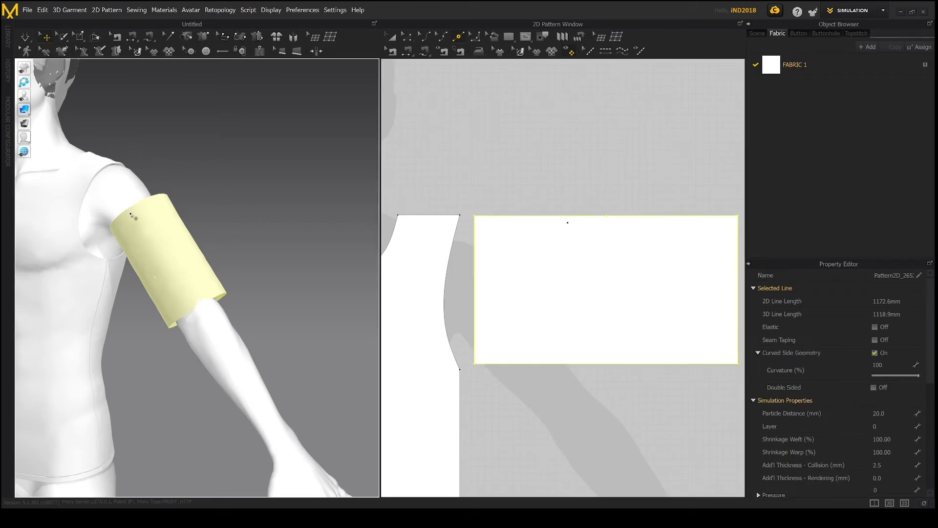
pyautogui.click(80, 197)
pyautogui.scroll(-2, 472, 216)
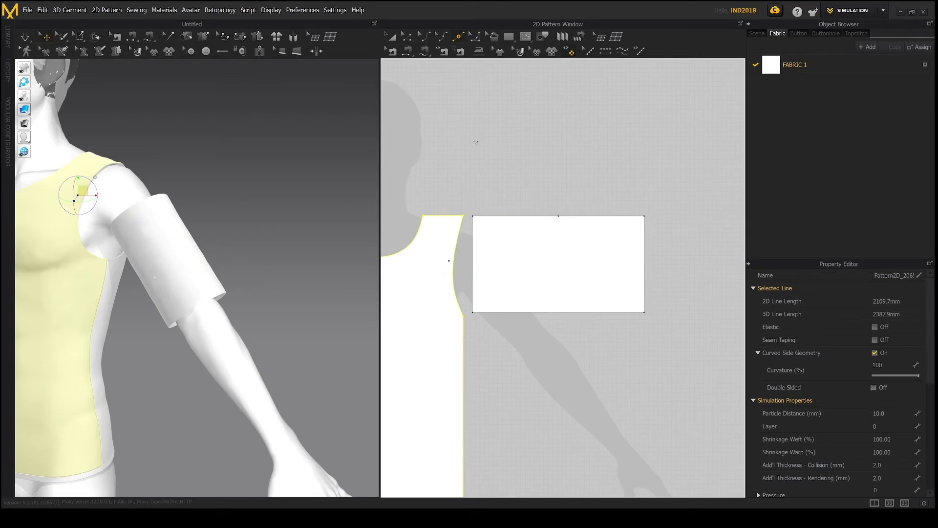
pyautogui.click(407, 51)
pyautogui.click(509, 216)
pyautogui.click(457, 254)
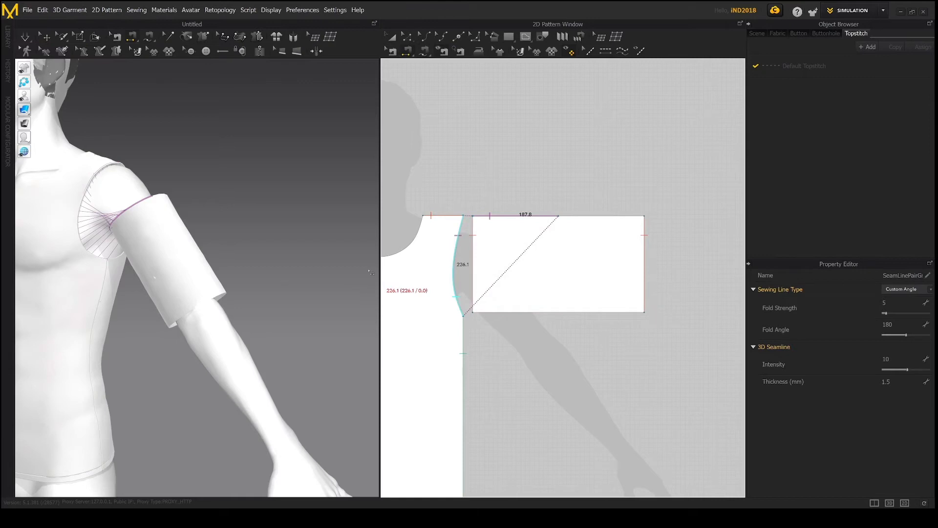
# Try to sew the sleeve's outer side edge to the back panel's armhole curve
pyautogui.scroll(-3, 616, 220)
pyautogui.scroll(1, 608, 234)
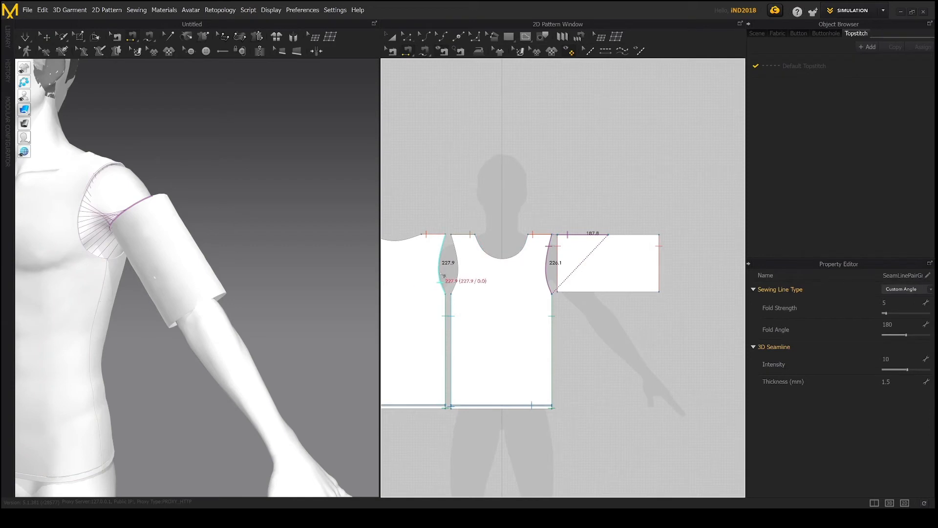
pyautogui.press('q')
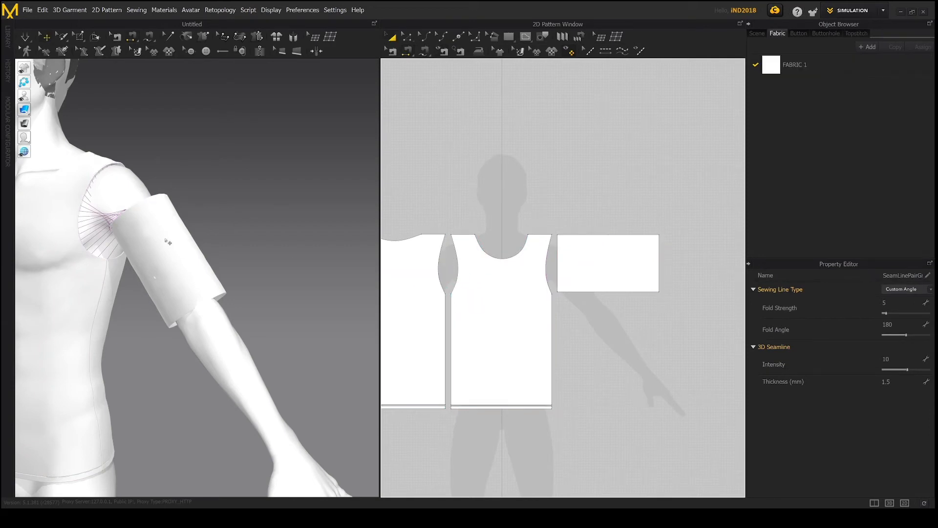
pyautogui.moveTo(166, 239); pyautogui.dragTo(106, 237, button='right')
pyautogui.click(123, 210)
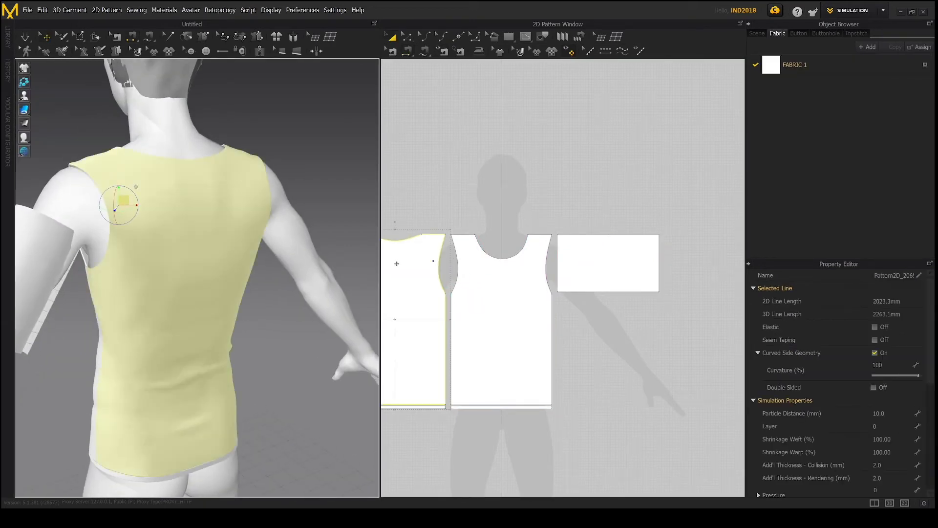
pyautogui.click(409, 53)
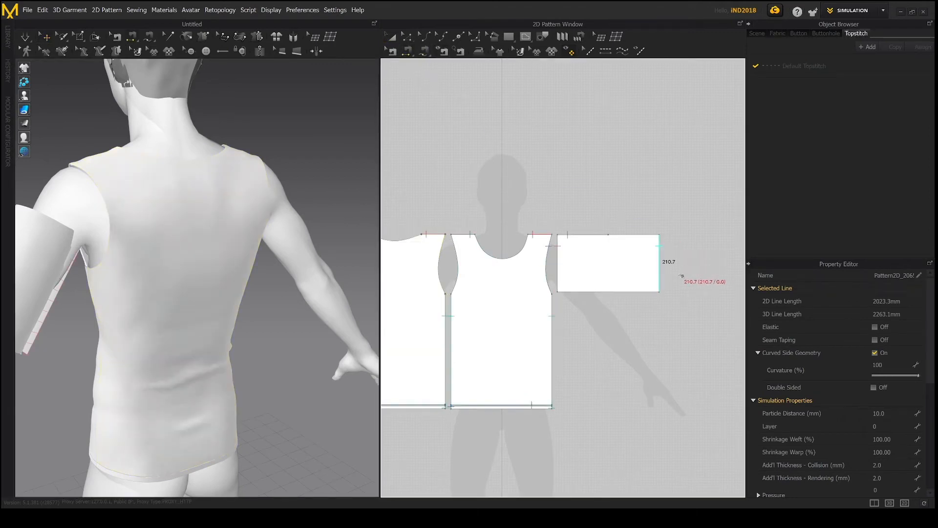
pyautogui.click(660, 263)
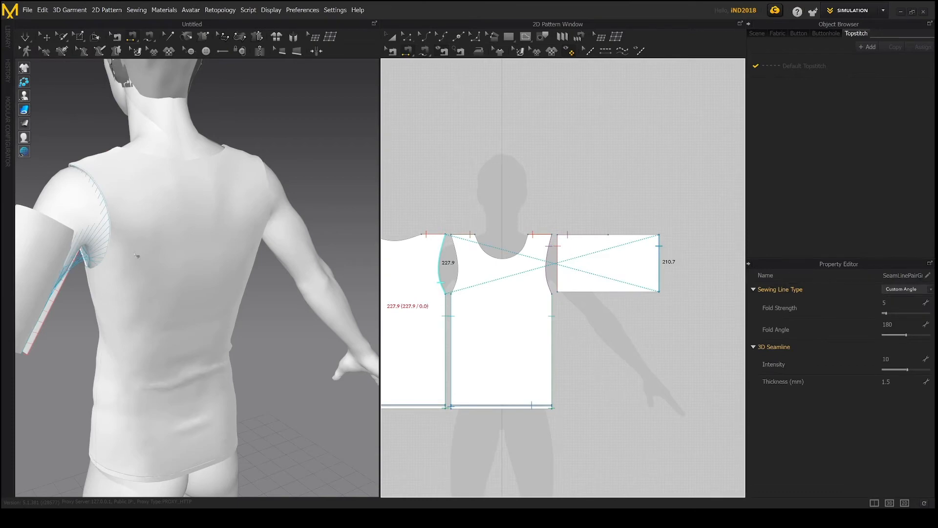
# Reverse the direction of the seam joining the sleeve's upper edge to the front armhole
pyautogui.moveTo(136, 255); pyautogui.dragTo(266, 237, button='right')
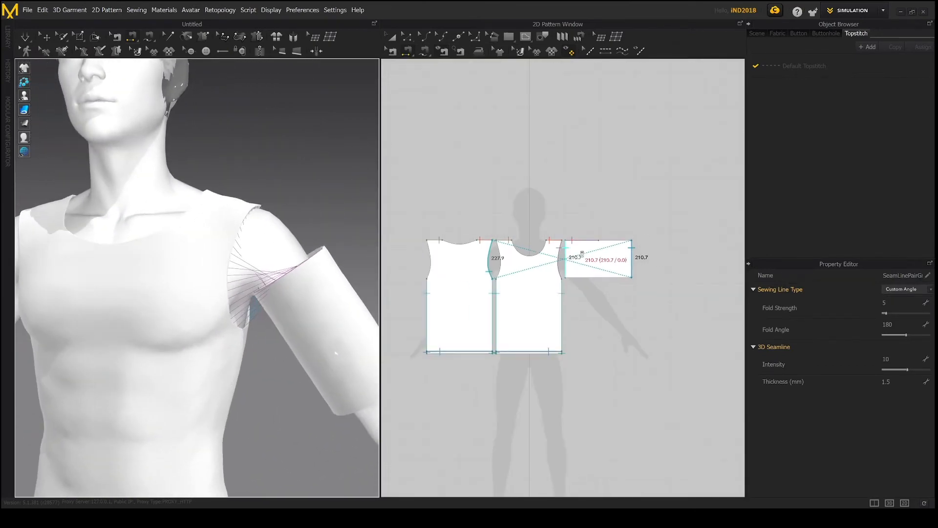
pyautogui.scroll(2, 586, 255)
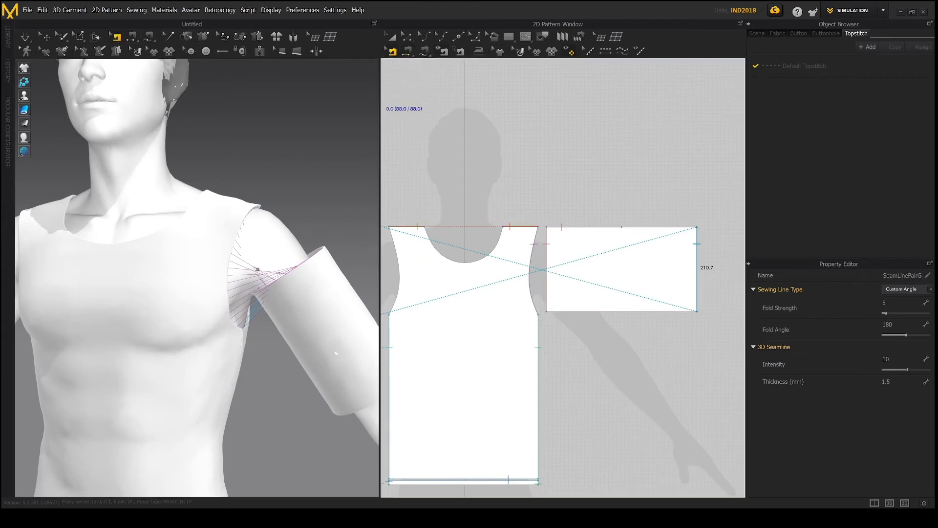
pyautogui.click(282, 278)
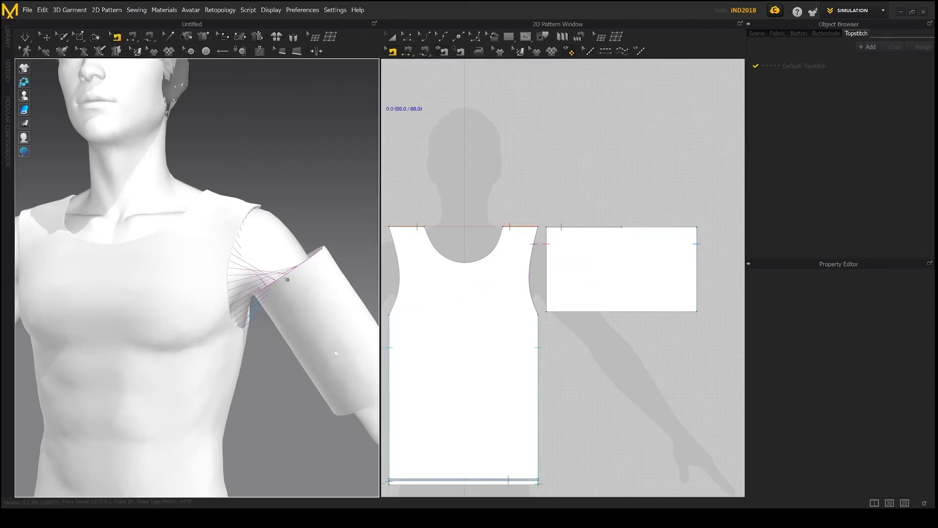
pyautogui.click(287, 280)
pyautogui.hotkey('ctrl', 'b')
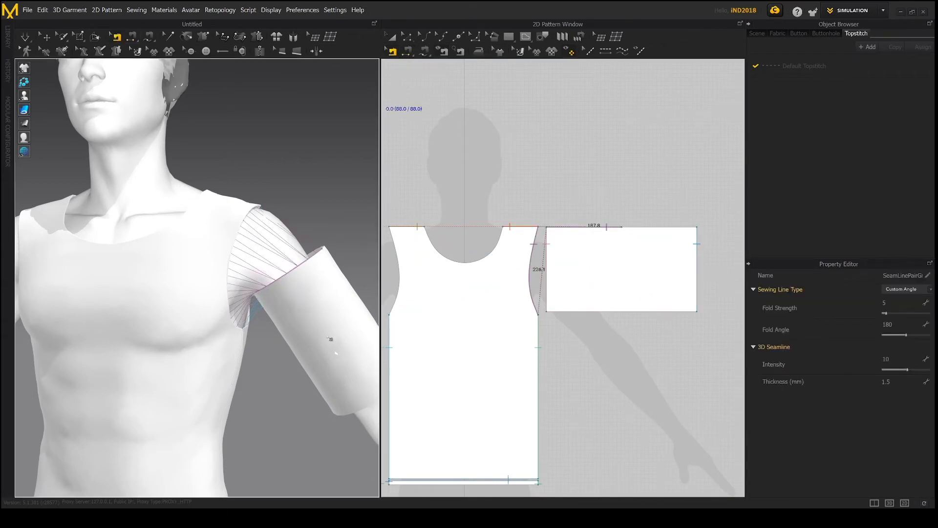
# Sew the other half of the sleeve's upper edge to the back armhole curve, reversing the seam direction so its threads are untwisted
pyautogui.moveTo(317, 323); pyautogui.dragTo(216, 307, button='right')
pyautogui.moveTo(216, 307); pyautogui.dragTo(213, 307, button='right')
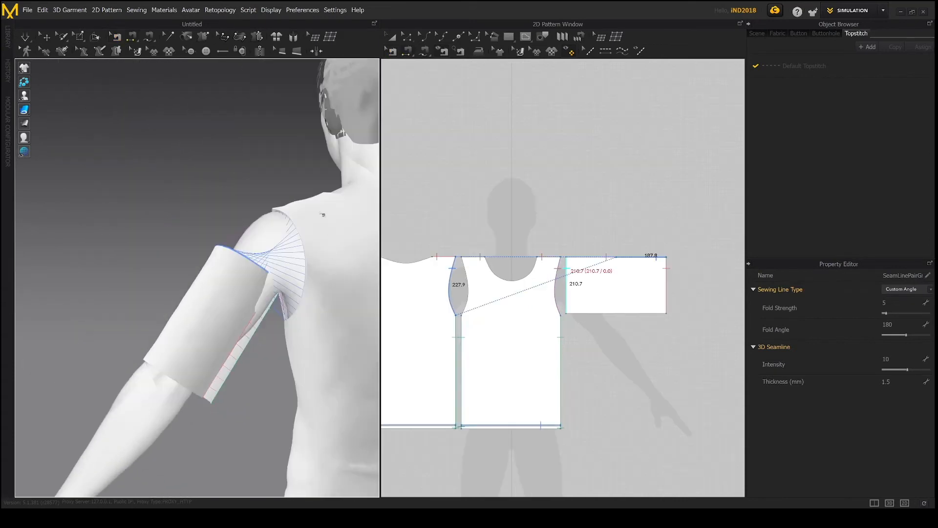
pyautogui.moveTo(281, 271)
pyautogui.mouseDown(button='right')
pyautogui.moveTo(297, 276)
pyautogui.moveTo(287, 278)
pyautogui.mouseUp(button='right')
pyautogui.click(387, 56)
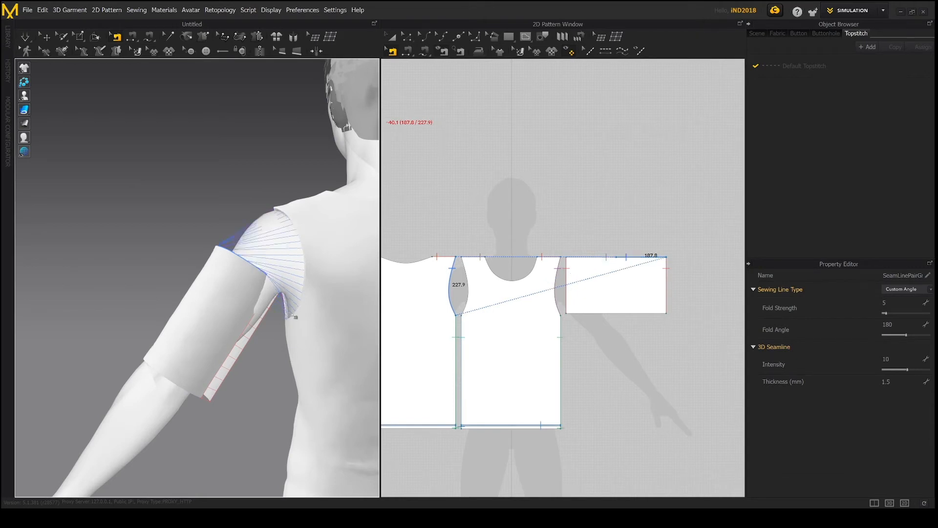
pyautogui.moveTo(294, 316); pyautogui.dragTo(329, 292, button='right')
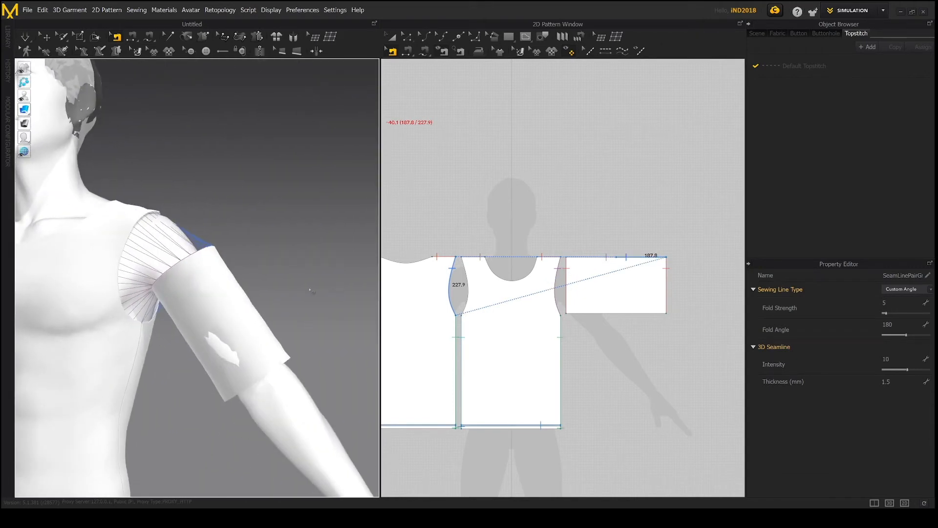
# Simulate the garment and tug the sleeve so that it closes against the armhole and drapes over the upper arm
pyautogui.scroll(-2, 479, 256)
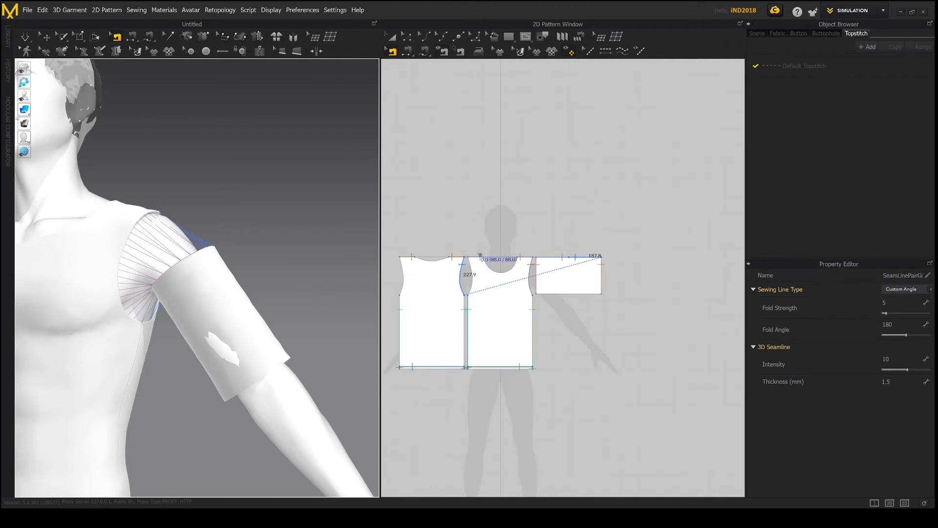
pyautogui.moveTo(484, 259); pyautogui.dragTo(524, 270, button='middle')
pyautogui.press('space')
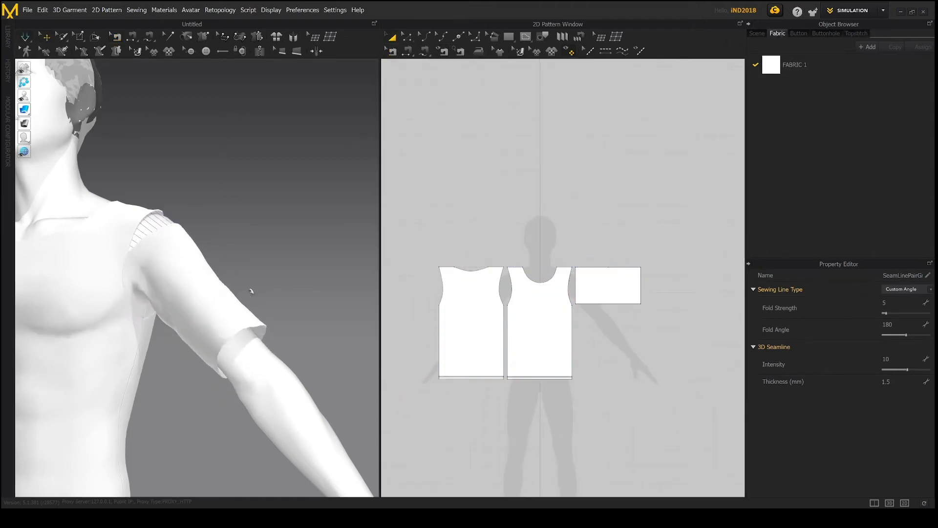
pyautogui.moveTo(234, 317); pyautogui.dragTo(218, 318, button='right')
pyautogui.moveTo(222, 321); pyautogui.dragTo(229, 353)
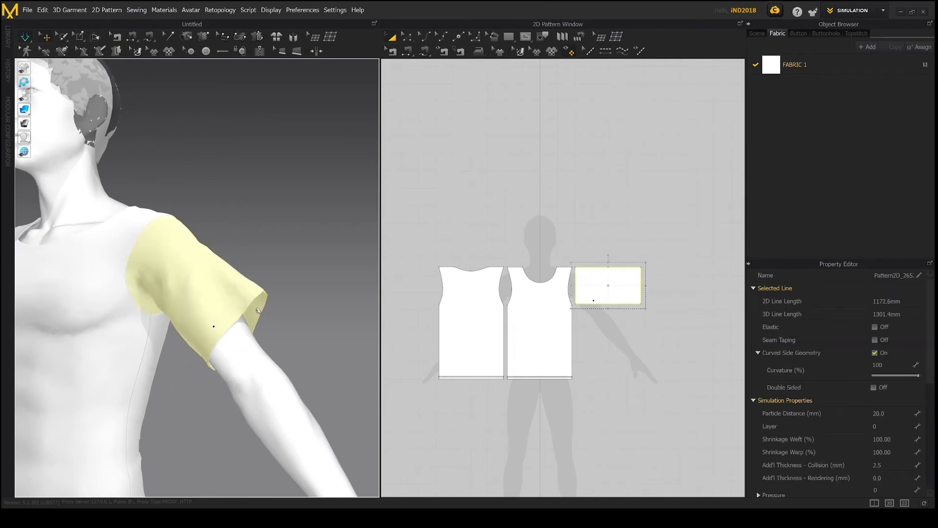
pyautogui.moveTo(219, 335); pyautogui.dragTo(205, 298, button='right')
pyautogui.moveTo(196, 296); pyautogui.dragTo(259, 235, button='middle')
pyautogui.moveTo(262, 253); pyautogui.dragTo(271, 270, button='right')
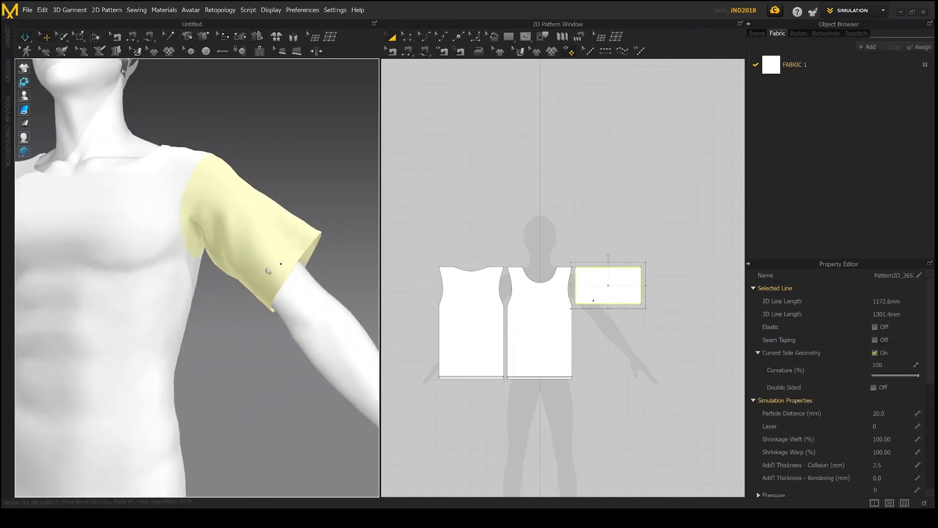
pyautogui.scroll(-2, 271, 272)
pyautogui.moveTo(231, 235); pyautogui.dragTo(214, 312, button='middle')
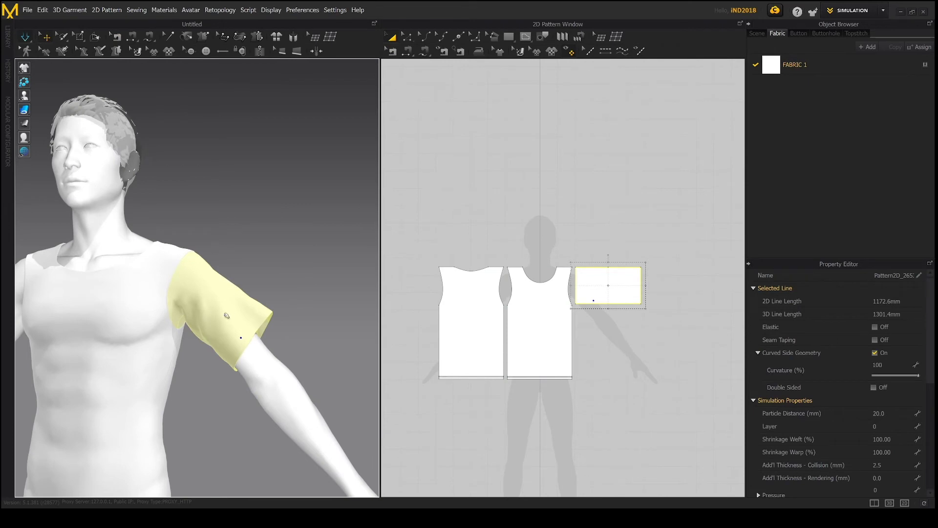
# Set the sleeve's particle distance to 10 mm and its collision and rendering thickness to 2 mm each, and re-simulate the sleeve
pyautogui.scroll(3, 579, 279)
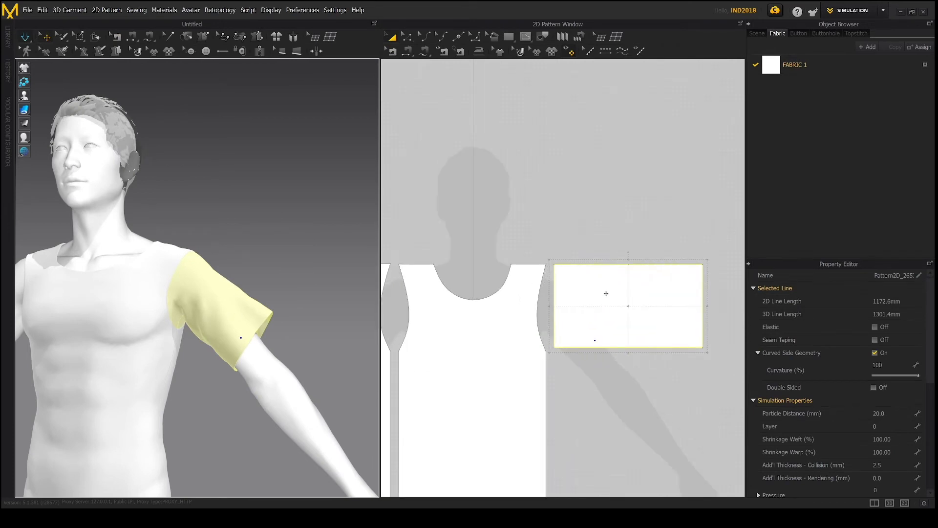
pyautogui.click(883, 414)
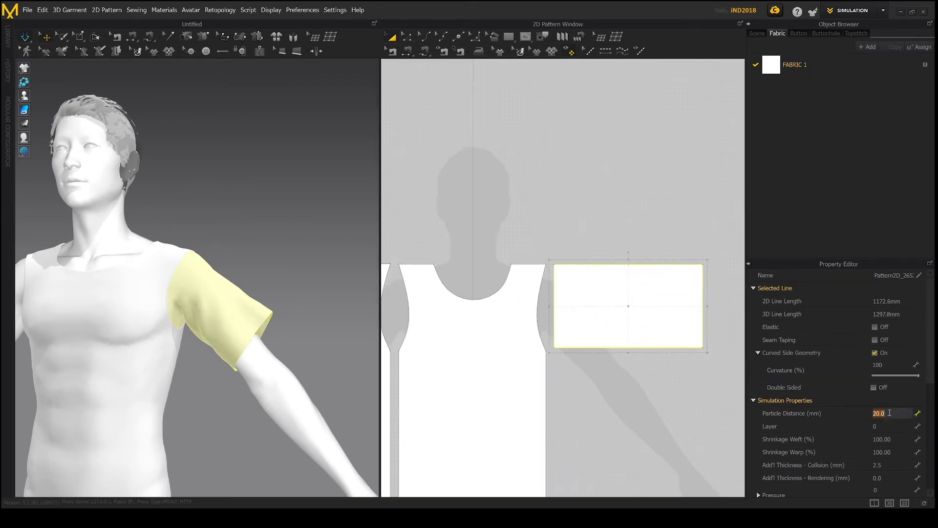
pyautogui.press('Return')
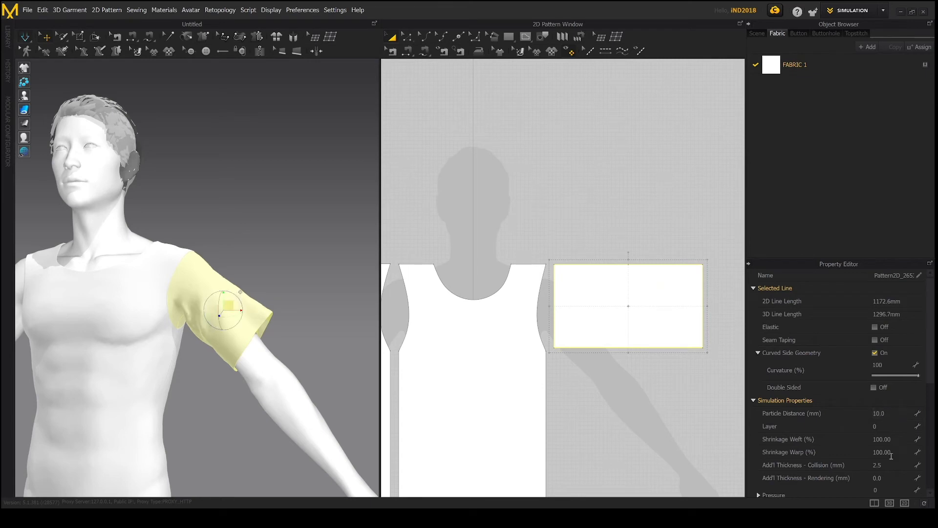
pyautogui.click(885, 465)
pyautogui.write('2')
pyautogui.click(882, 478)
pyautogui.press('Return')
pyautogui.press('space')
pyautogui.moveTo(248, 332); pyautogui.dragTo(238, 366)
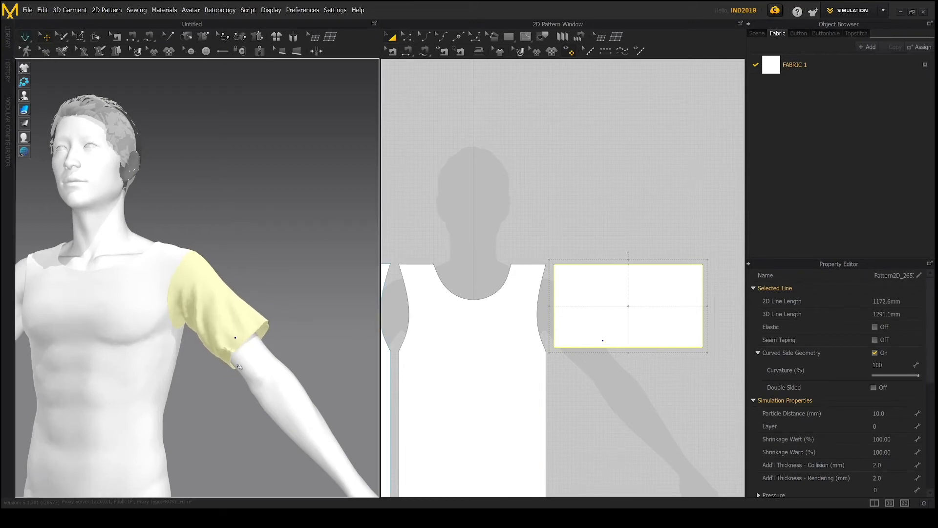
# Measure the sleeve pattern's bottom edge and inspect the sleeve opening's fit on the avatar's arm
pyautogui.scroll(2, 534, 330)
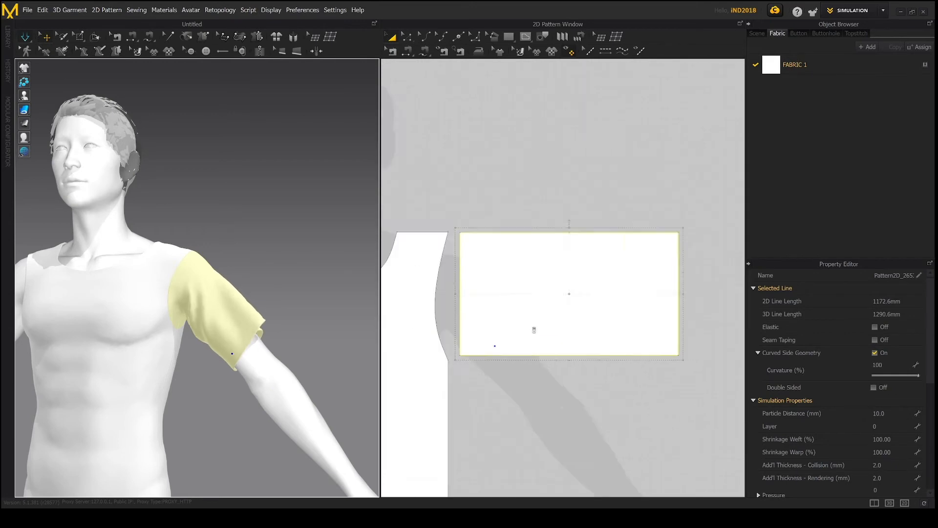
pyautogui.scroll(2, 535, 330)
pyautogui.press('z')
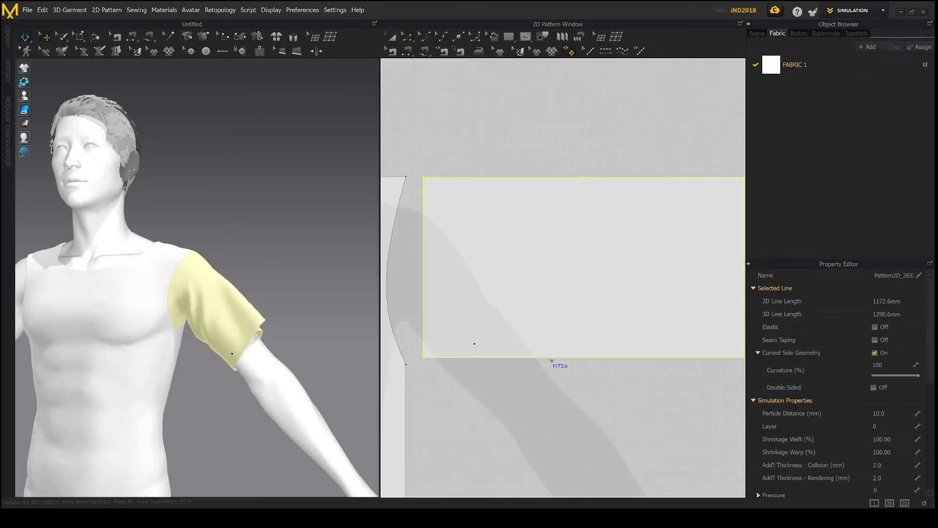
pyautogui.click(551, 358)
pyautogui.moveTo(576, 383); pyautogui.dragTo(532, 349, button='middle')
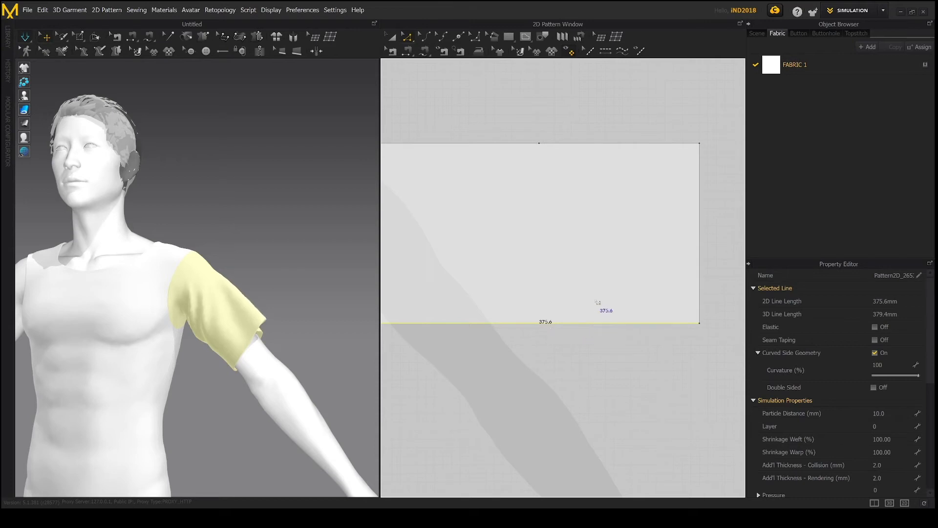
pyautogui.moveTo(183, 341); pyautogui.dragTo(241, 283, button='right')
pyautogui.scroll(-3, 550, 315)
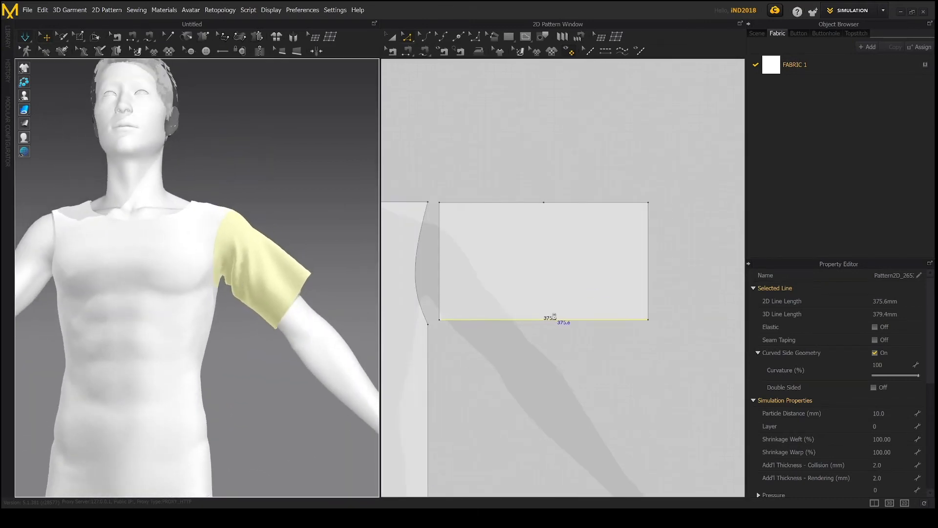
# Taper the sleeve by moving both lower corners inward equally until the bottom edge is about 335.6 mm long
pyautogui.moveTo(519, 286); pyautogui.dragTo(538, 298, button='middle')
pyautogui.scroll(5, 488, 334)
pyautogui.moveTo(446, 329); pyautogui.dragTo(471, 357)
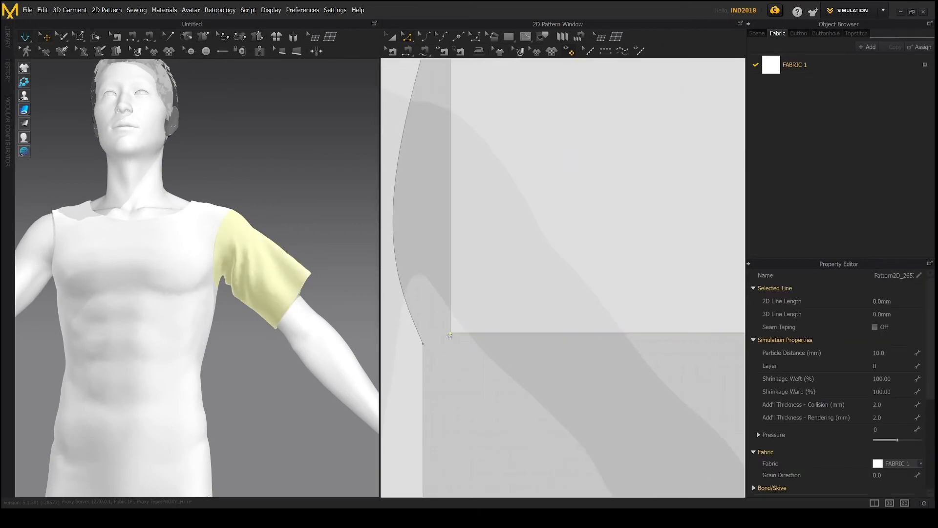
pyautogui.press('Right')
pyautogui.press('Right')
pyautogui.press('Right')
pyautogui.press('Right')
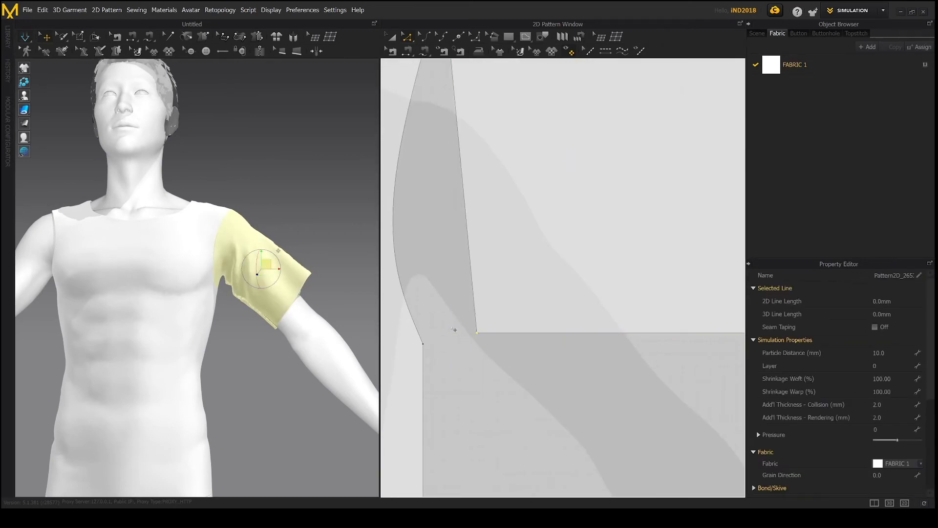
pyautogui.scroll(-3, 501, 319)
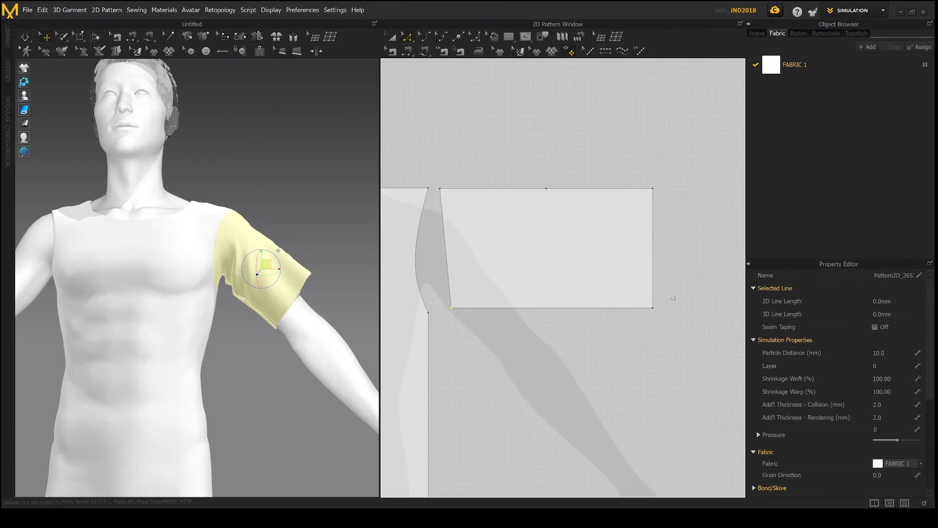
pyautogui.moveTo(674, 297); pyautogui.dragTo(636, 324)
pyautogui.press('Left')
pyautogui.press('Left')
pyautogui.press('Left')
pyautogui.press('Left')
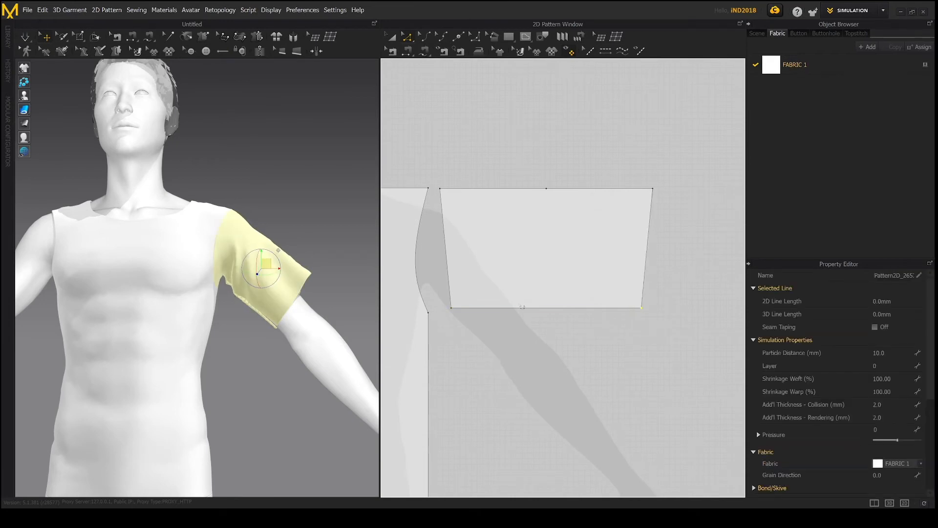
# Simulate the tapered sleeve and tug its hem to settle the drape around the arm
pyautogui.click(277, 320)
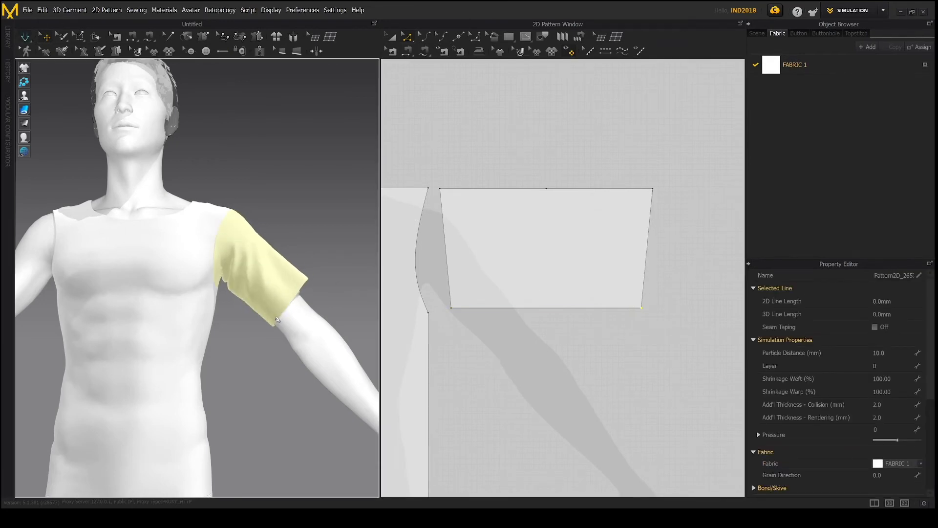
pyautogui.click(270, 313)
pyautogui.moveTo(291, 313); pyautogui.dragTo(224, 255, button='right')
# Measure the sleeve's bottom edge and create a 335 × 10 mm rectangular hem band pattern below it
pyautogui.scroll(3, 521, 263)
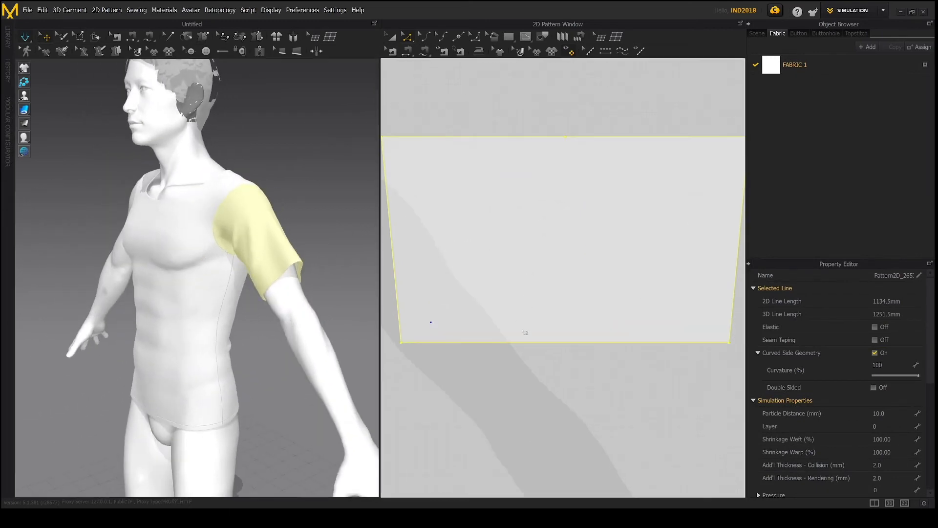
pyautogui.click(536, 343)
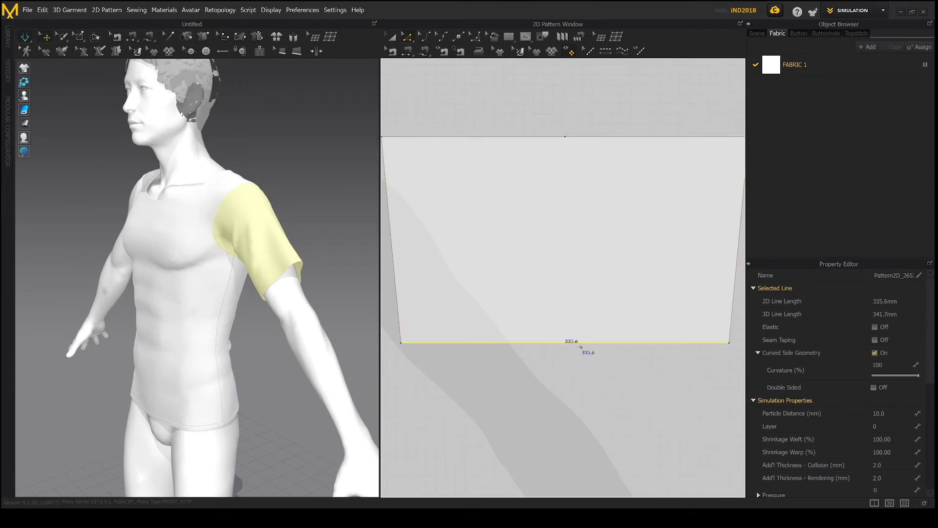
pyautogui.click(509, 36)
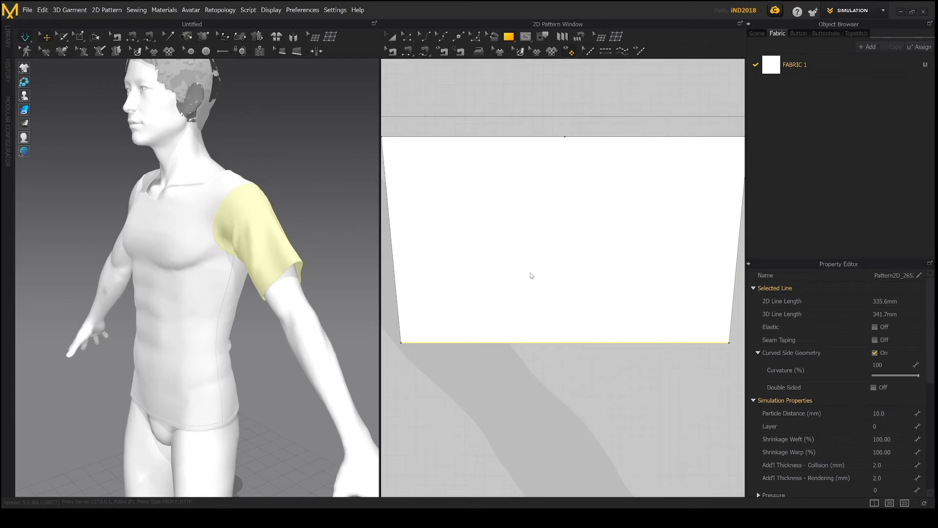
pyautogui.write('335')
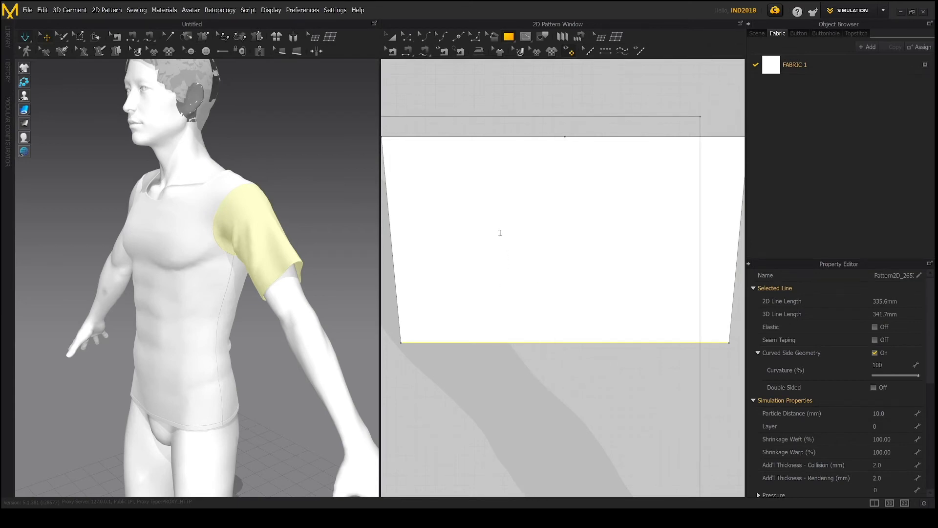
pyautogui.write('10')
pyautogui.press('Return')
pyautogui.scroll(-2, 562, 371)
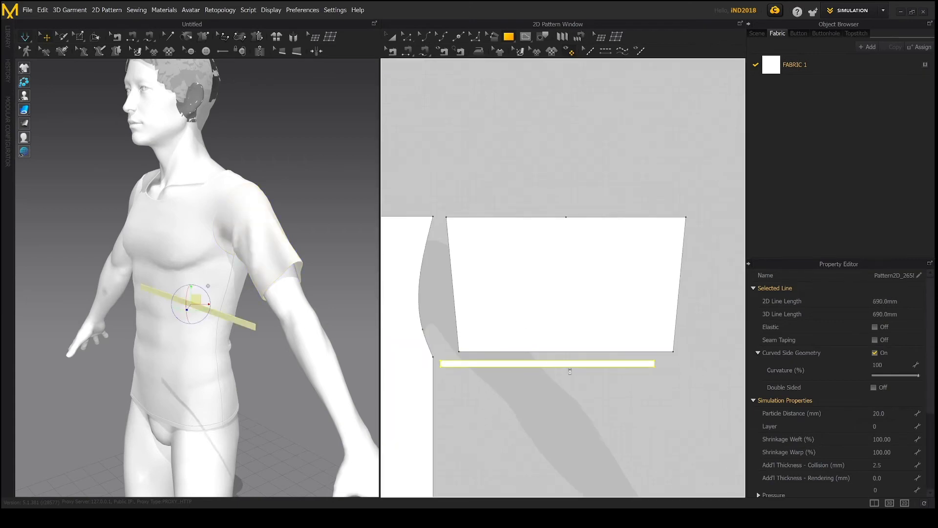
# Align the hem band under the sleeve's bottom edge and set its particle distance to 10 mm and collision and rendering thicknesses to 2 mm
pyautogui.press('a')
pyautogui.moveTo(558, 365); pyautogui.dragTo(576, 362)
pyautogui.click(879, 413)
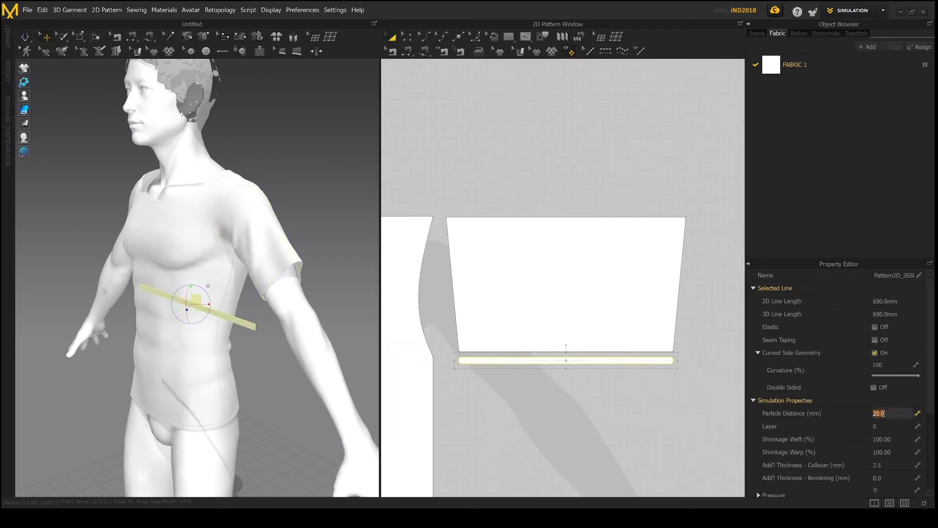
pyautogui.write('10')
pyautogui.press('Return')
pyautogui.click(878, 464)
pyautogui.write('2')
pyautogui.click(877, 477)
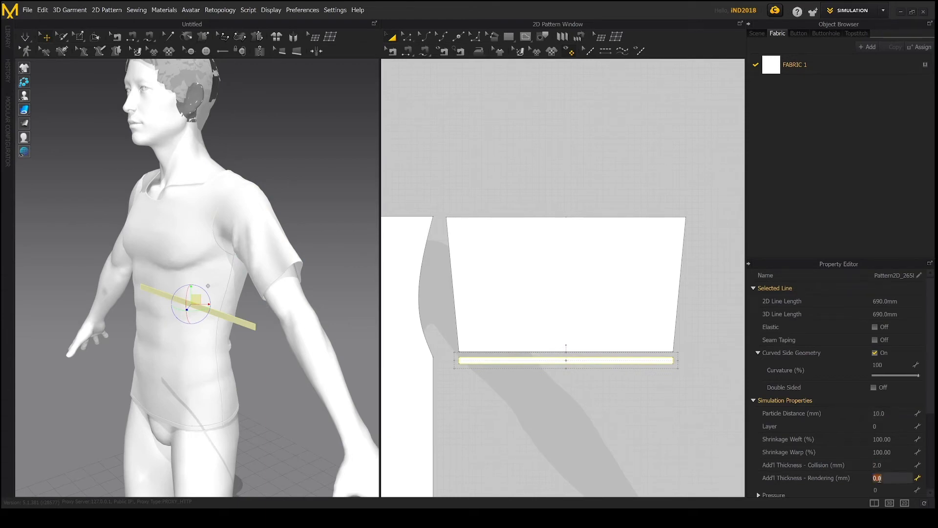
pyautogui.write('2')
pyautogui.press('Return')
pyautogui.scroll(3, 517, 338)
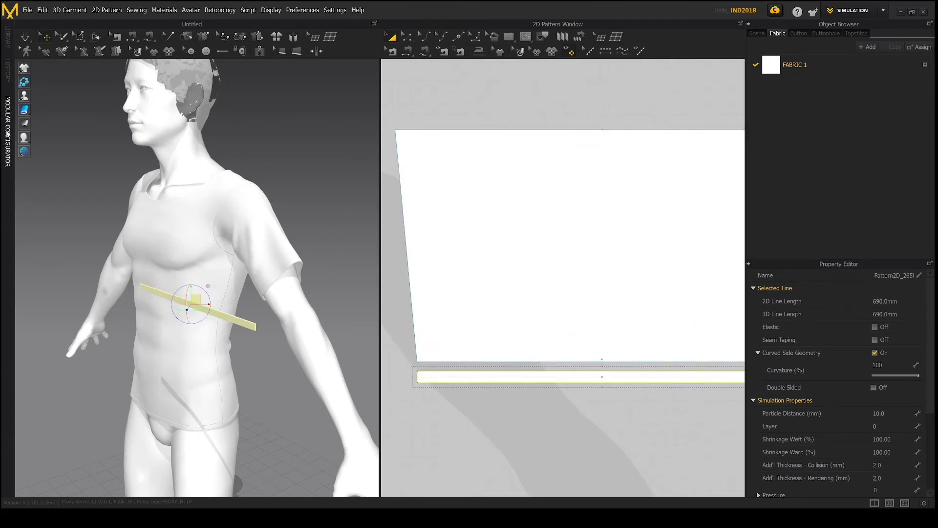
# Show the avatar's arrangement points and wrap the hem band around the arm just below the sleeve
pyautogui.click(24, 82)
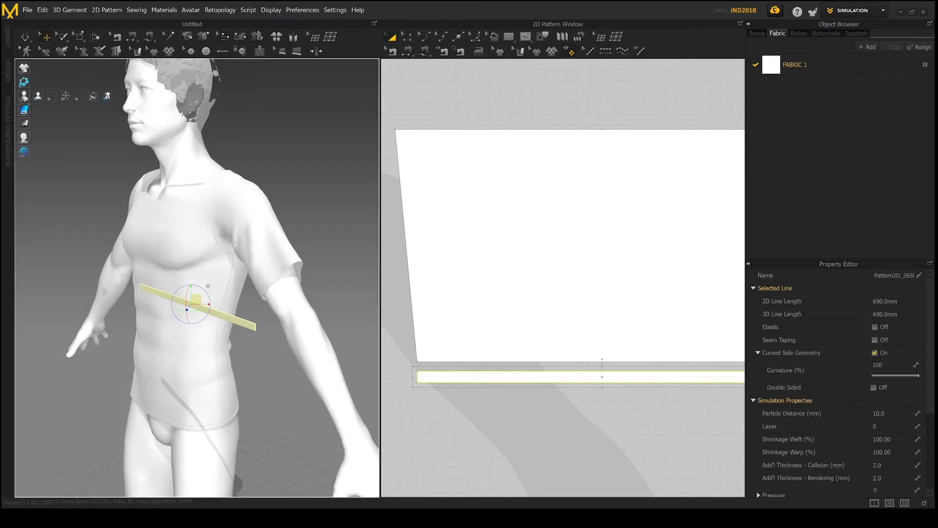
pyautogui.click(37, 82)
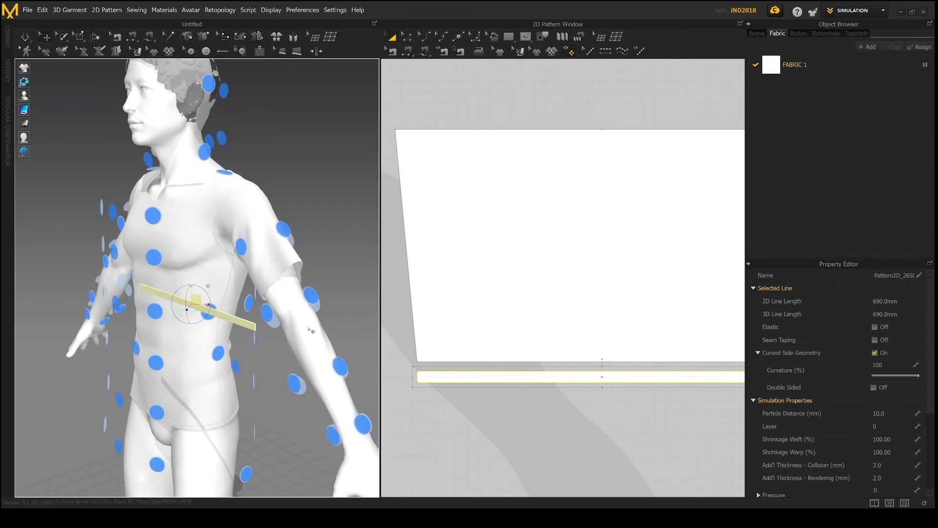
pyautogui.click(311, 296)
pyautogui.moveTo(300, 336); pyautogui.dragTo(305, 283, button='right')
pyautogui.scroll(-4, 518, 317)
pyautogui.moveTo(541, 316); pyautogui.dragTo(516, 318, button='middle')
pyautogui.scroll(-2, 518, 316)
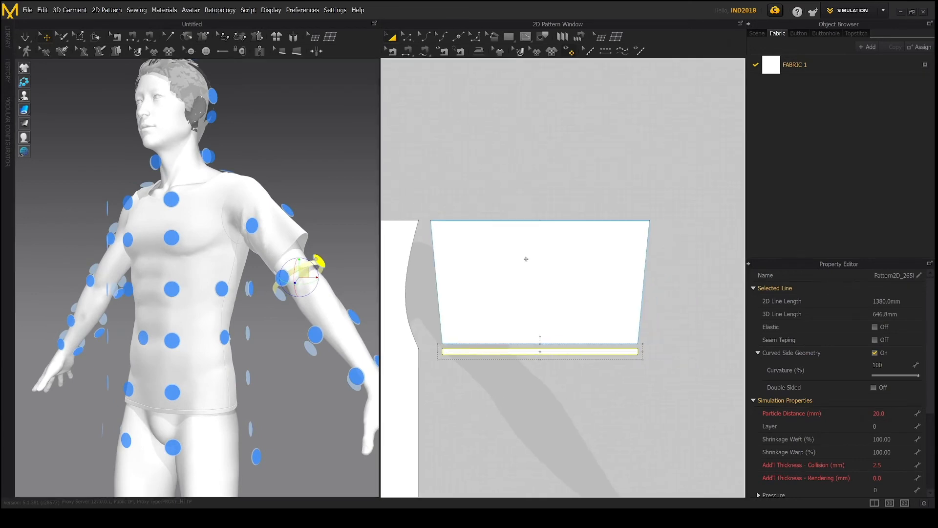
# Sew the hem band's two short ends together to close it into a ring
pyautogui.click(409, 52)
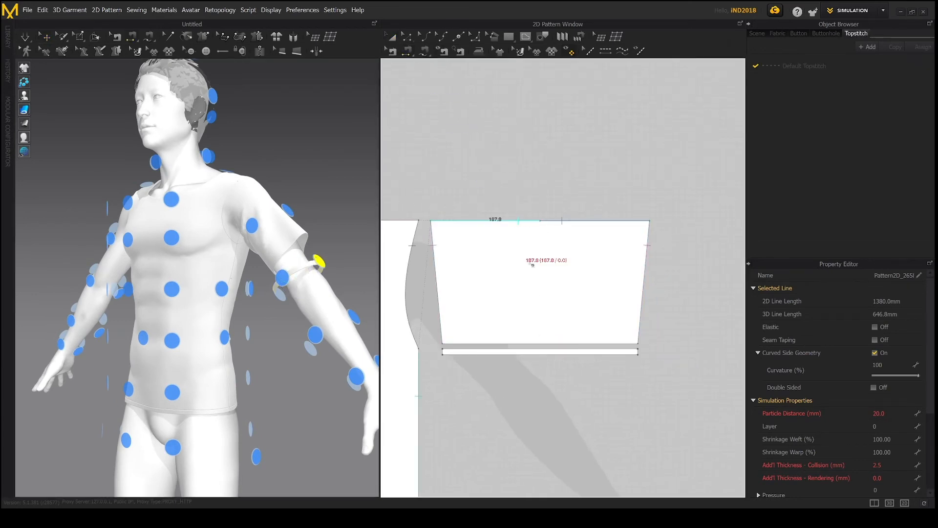
pyautogui.click(638, 352)
pyautogui.click(448, 354)
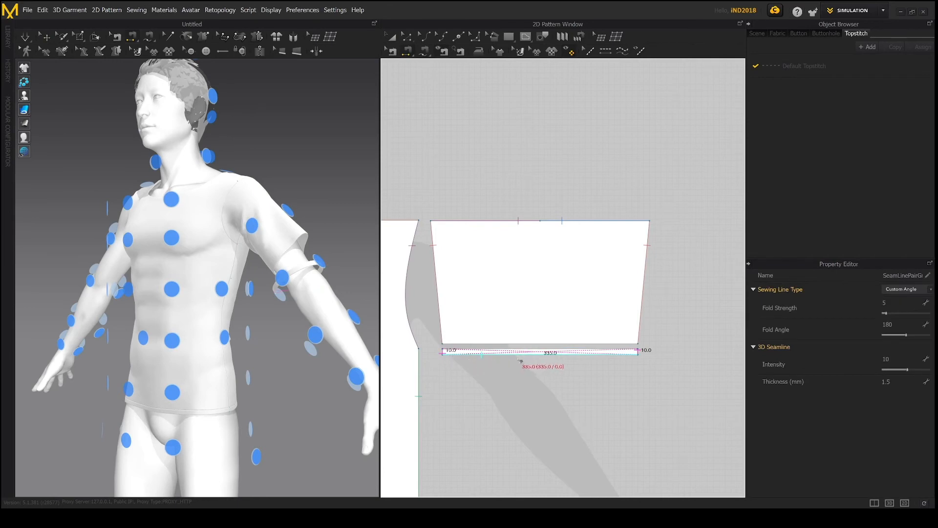
pyautogui.scroll(-3, 541, 353)
pyautogui.scroll(4, 519, 367)
pyautogui.scroll(2, 326, 308)
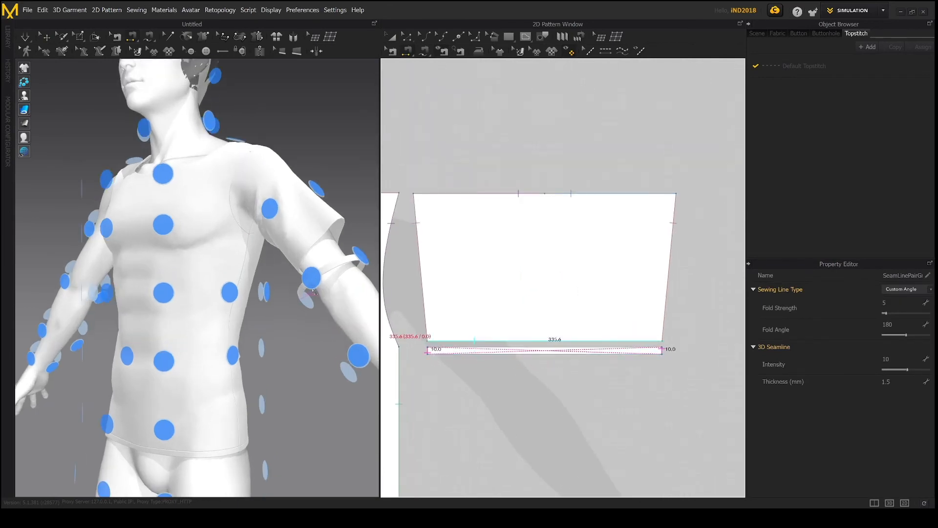
pyautogui.scroll(3, 325, 308)
pyautogui.moveTo(327, 308); pyautogui.dragTo(185, 281, button='middle')
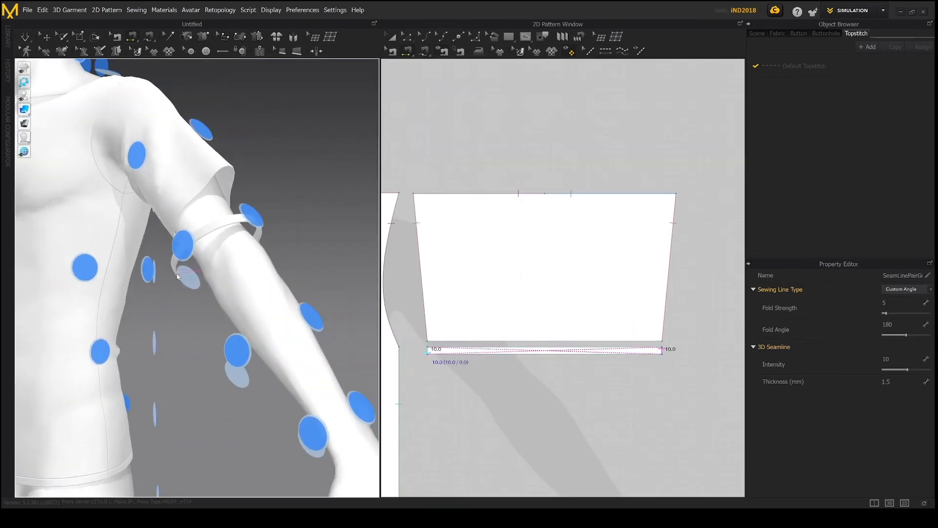
# Reverse the hem band's crossed end seam so the short ends join straight, and inspect the band around the arm
pyautogui.click(395, 50)
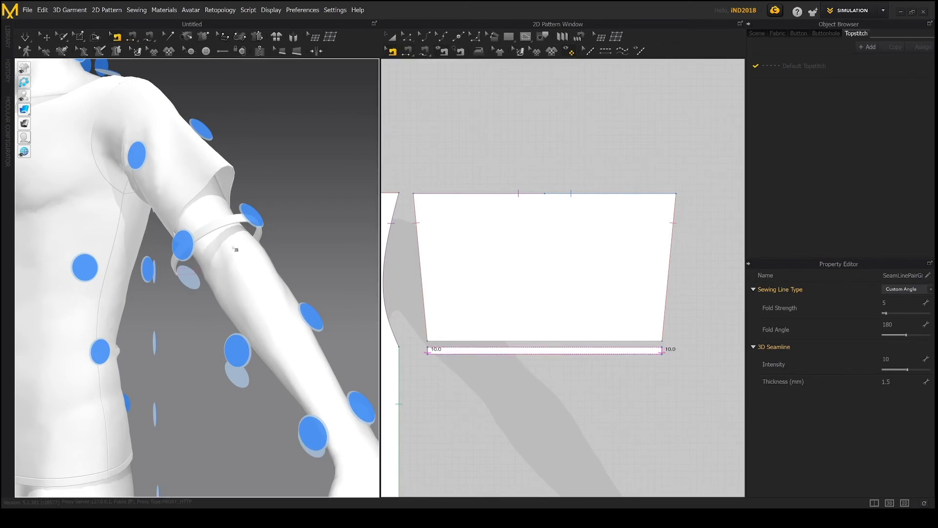
pyautogui.moveTo(234, 248); pyautogui.dragTo(209, 272, button='middle')
pyautogui.scroll(-3, 215, 270)
pyautogui.moveTo(215, 270)
pyautogui.mouseDown(button='right')
pyautogui.moveTo(241, 264)
pyautogui.moveTo(236, 249)
pyautogui.moveTo(243, 287)
pyautogui.moveTo(259, 283)
pyautogui.moveTo(215, 285)
pyautogui.mouseUp(button='right')
pyautogui.scroll(4, 237, 250)
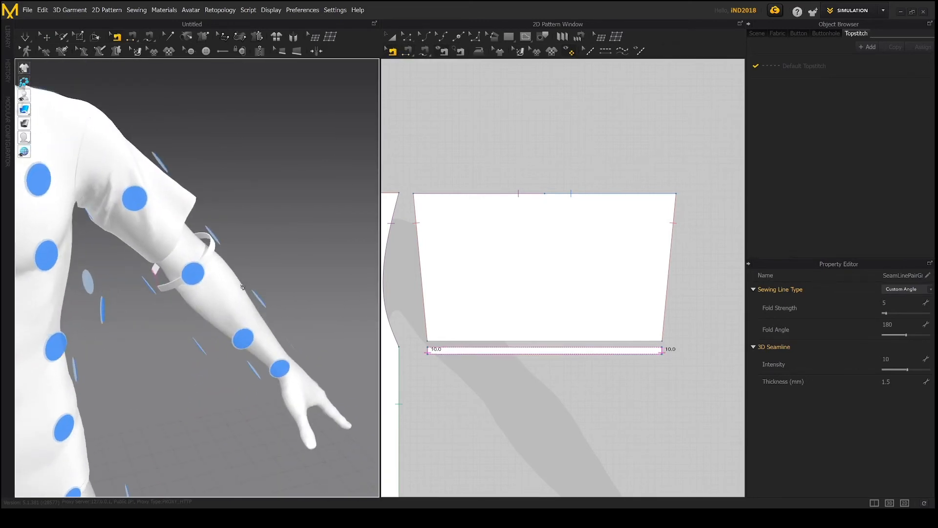
pyautogui.scroll(-3, 259, 283)
pyautogui.scroll(4, 258, 281)
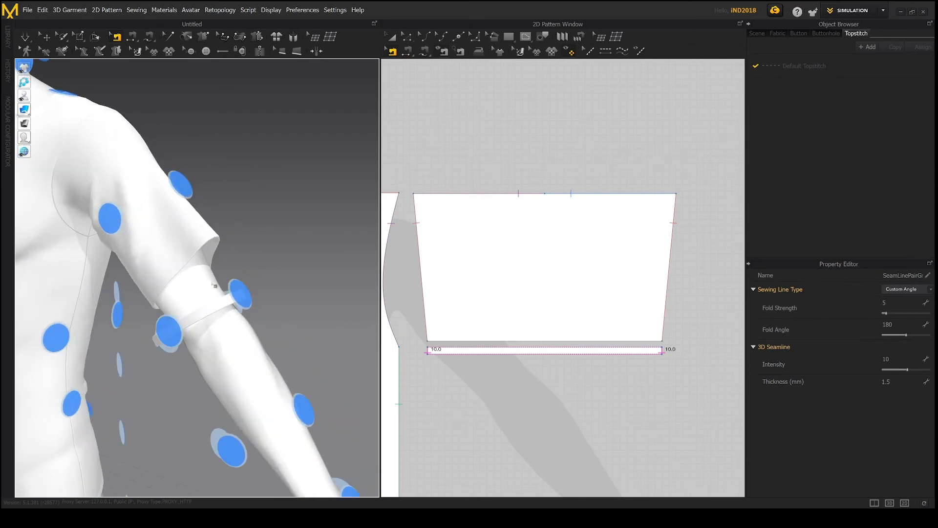
pyautogui.scroll(5, 549, 344)
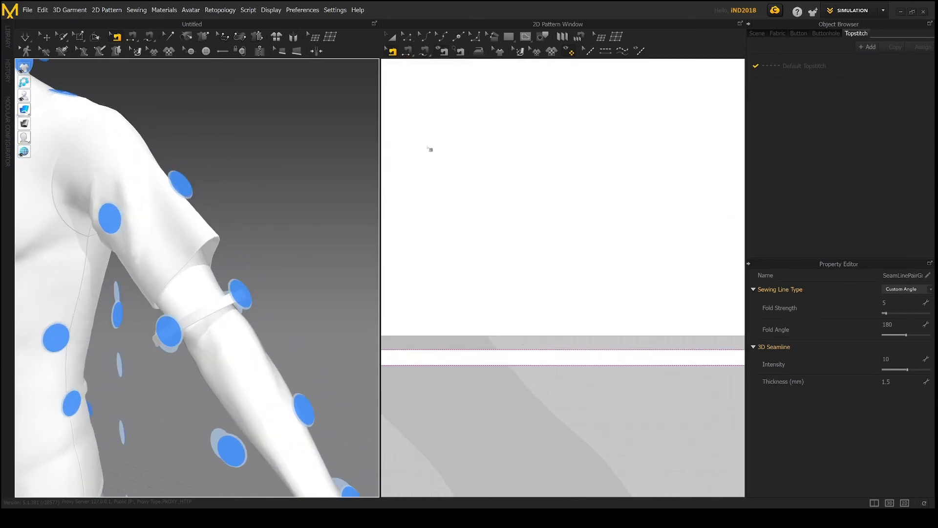
# Sew the sleeve's bottom edge to the hem band's upper edge with segment sewing and check the seam lines on the arm
pyautogui.press('n')
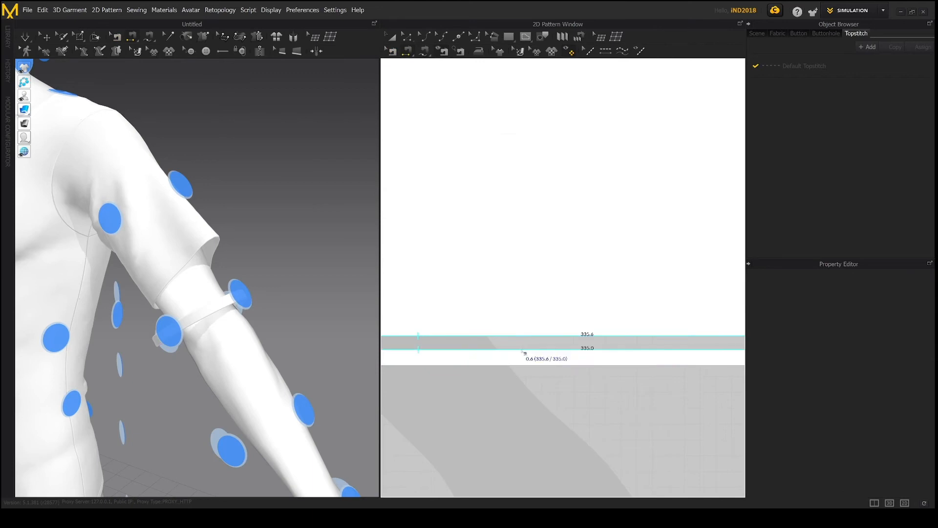
pyautogui.click(523, 350)
pyautogui.click(513, 365)
pyautogui.moveTo(322, 377); pyautogui.dragTo(188, 341, button='right')
pyautogui.scroll(-2, 293, 361)
pyautogui.scroll(3, 188, 341)
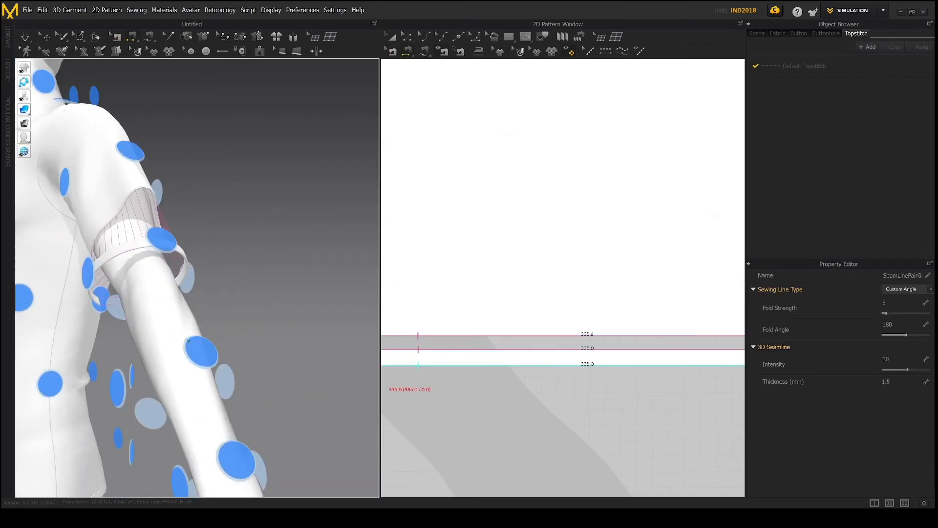
# Simulate the garment to pull the hem band onto the sleeve, and tug the sleeve to settle its drape
pyautogui.press('space')
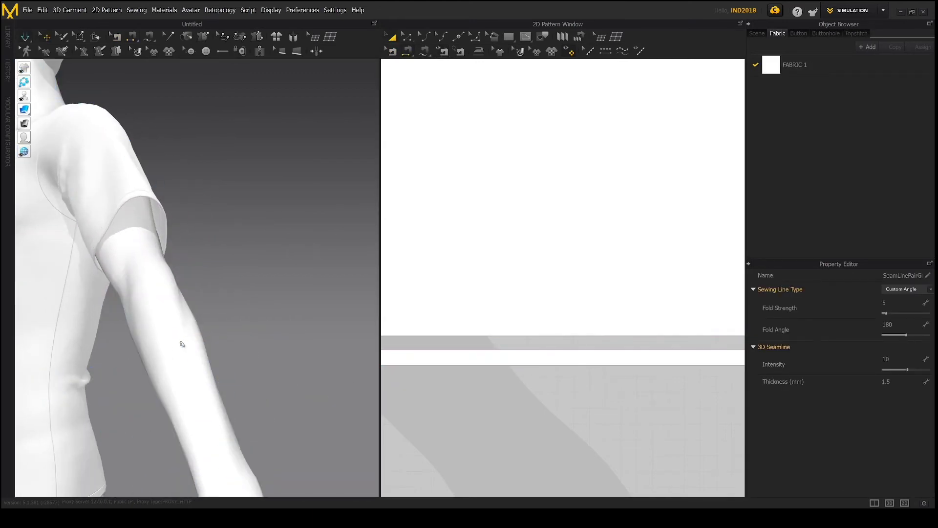
pyautogui.scroll(-3, 157, 293)
pyautogui.scroll(1, 189, 250)
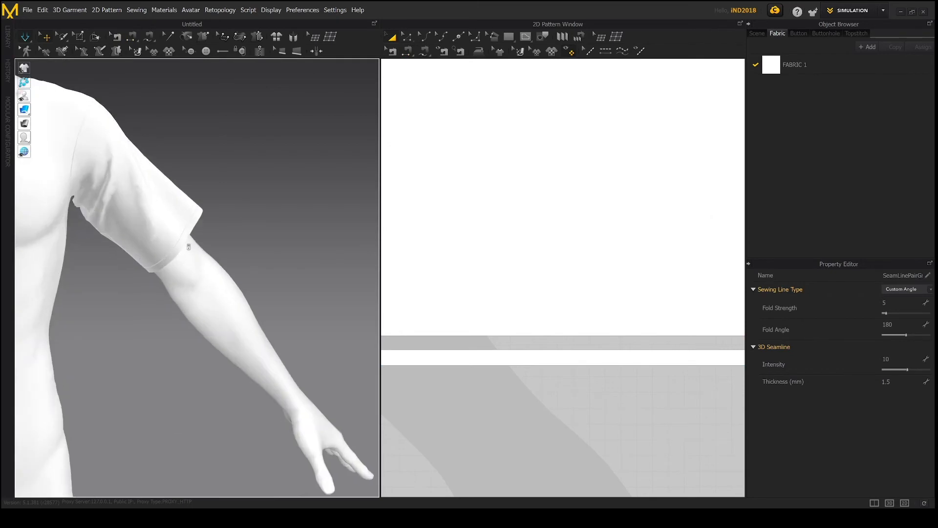
pyautogui.scroll(-3, 189, 243)
pyautogui.moveTo(188, 241); pyautogui.dragTo(268, 278, button='middle')
pyautogui.moveTo(268, 278); pyautogui.dragTo(256, 252, button='right')
pyautogui.click(259, 277)
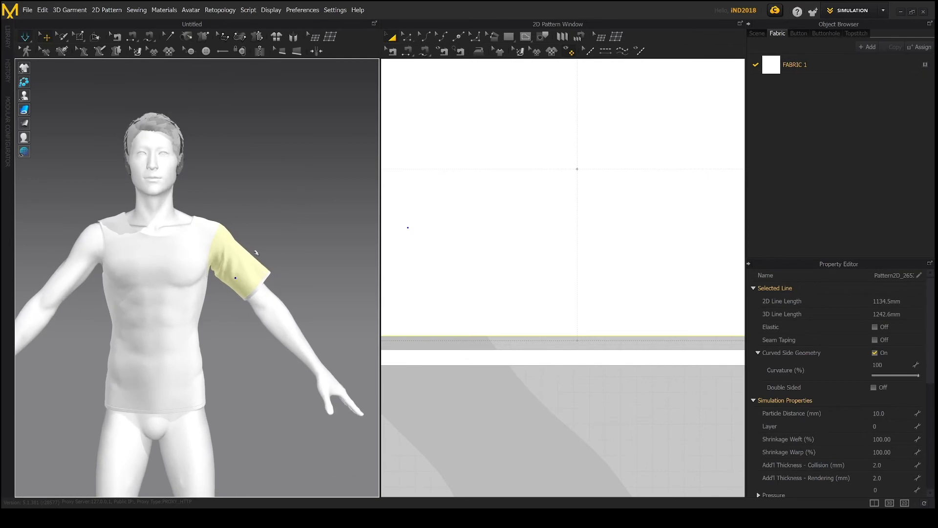
# Shorten the sleeve by raising its bottom edge together with the whole hem band
pyautogui.scroll(-3, 501, 249)
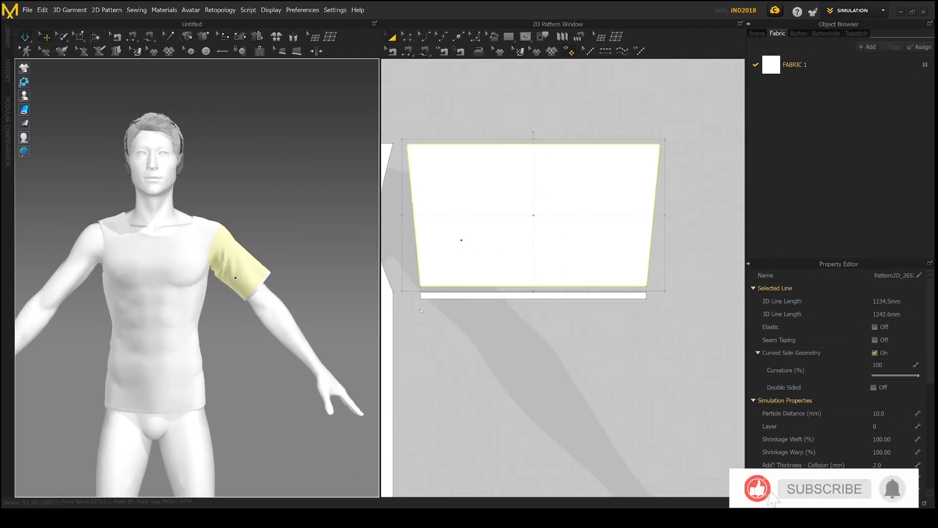
pyautogui.click(472, 308)
pyautogui.click(550, 295)
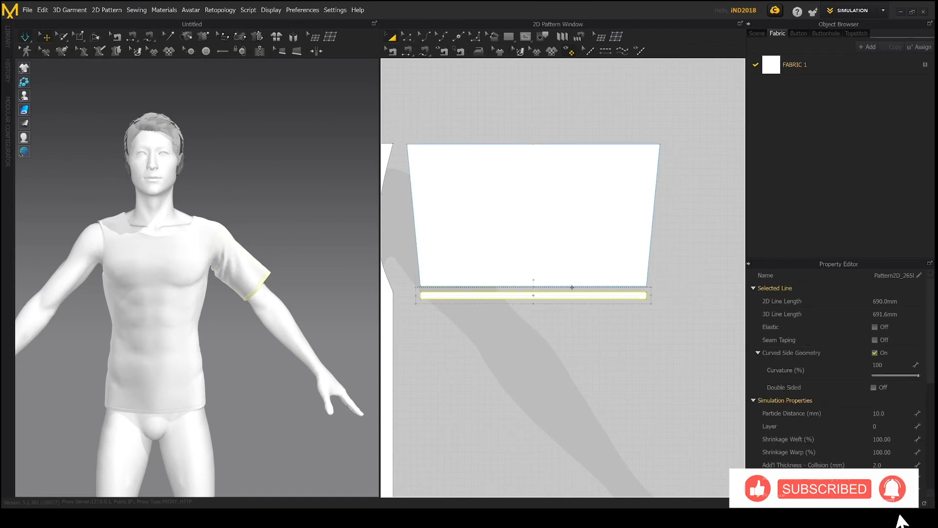
pyautogui.press('z')
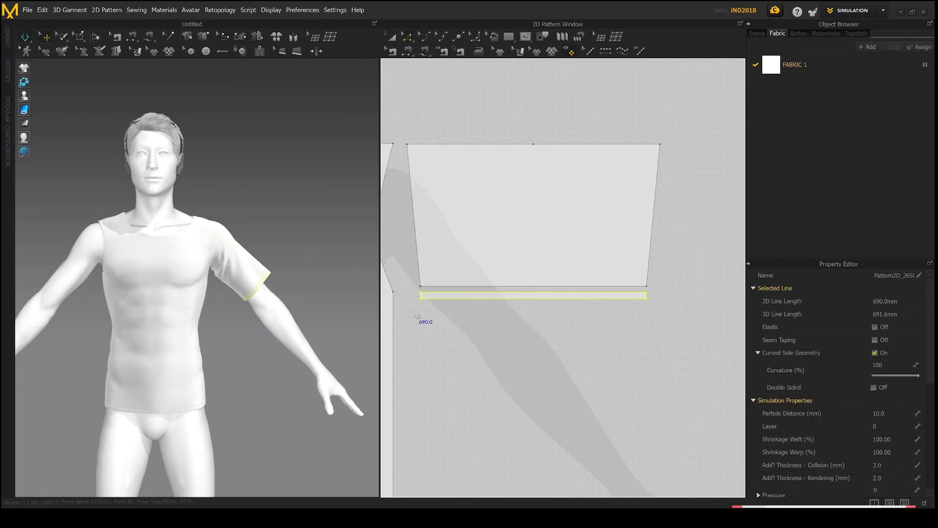
pyautogui.moveTo(654, 265); pyautogui.dragTo(653, 266)
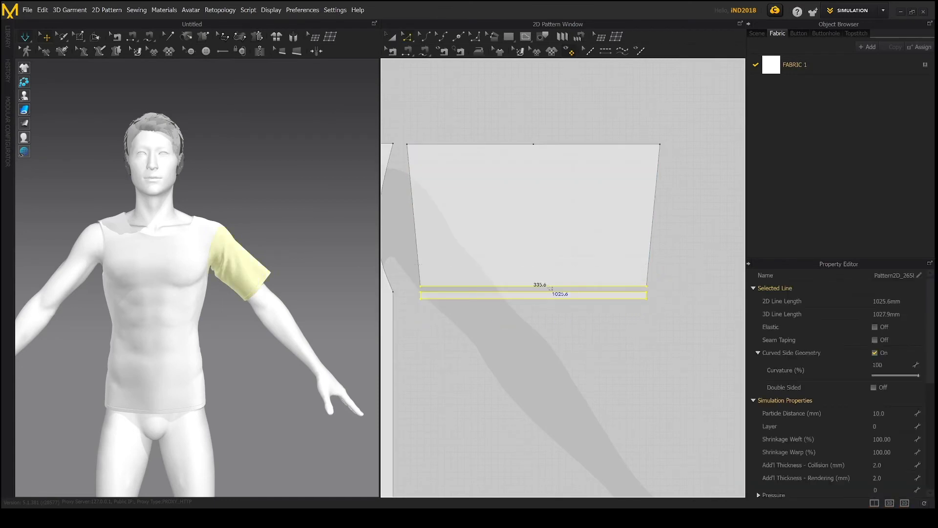
pyautogui.moveTo(547, 285); pyautogui.dragTo(548, 269)
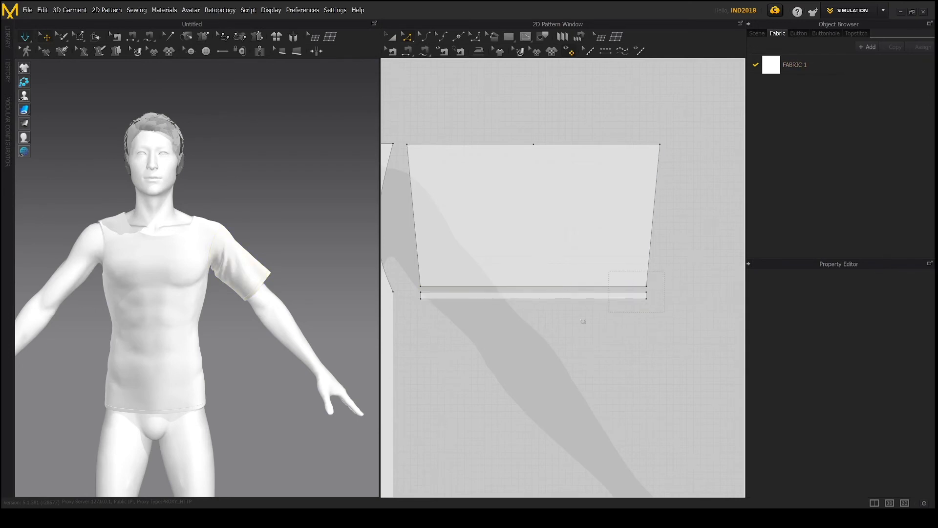
pyautogui.moveTo(412, 325); pyautogui.dragTo(412, 325)
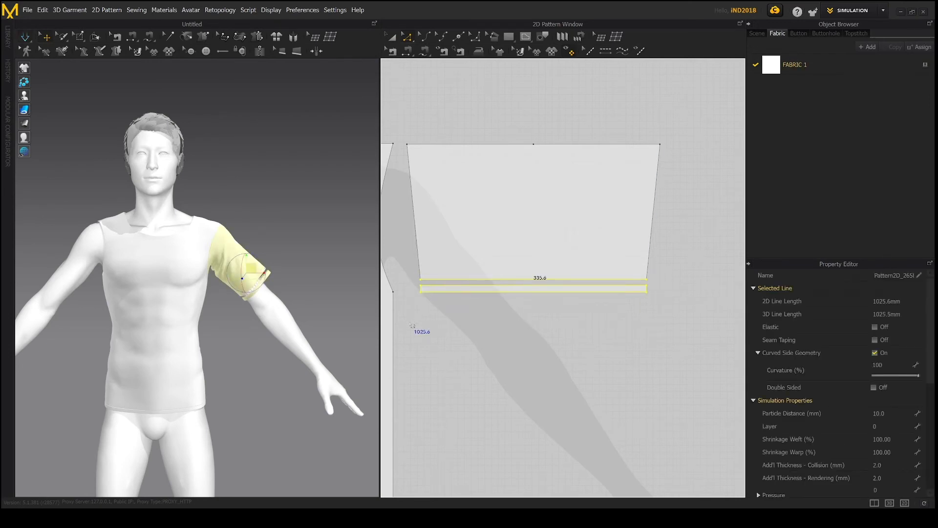
pyautogui.press('Up')
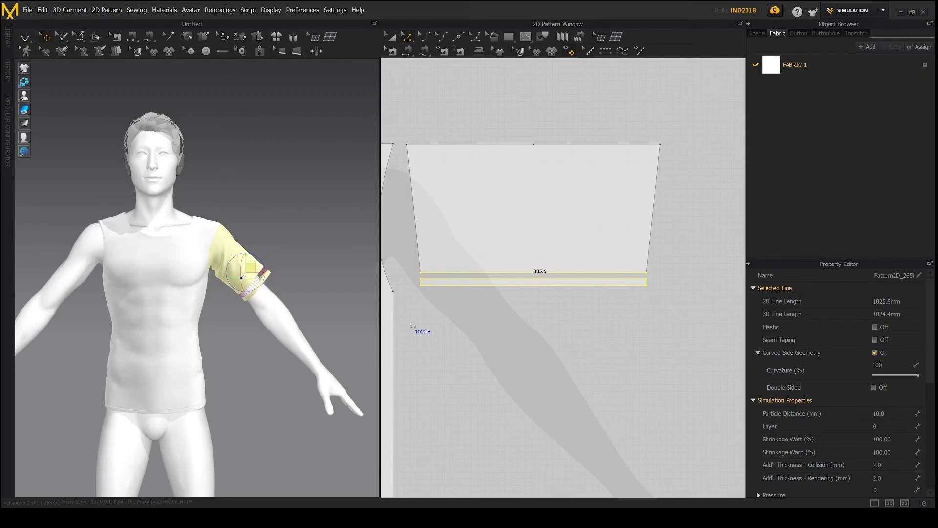
# Raise the sleeve's bottom edge and hem band further until the sleeve's sides are about 178.1 mm long, and tug the sleeve to settle it
pyautogui.moveTo(281, 299)
pyautogui.mouseDown(button='right')
pyautogui.moveTo(272, 307)
pyautogui.moveTo(247, 300)
pyautogui.moveTo(293, 309)
pyautogui.mouseUp(button='right')
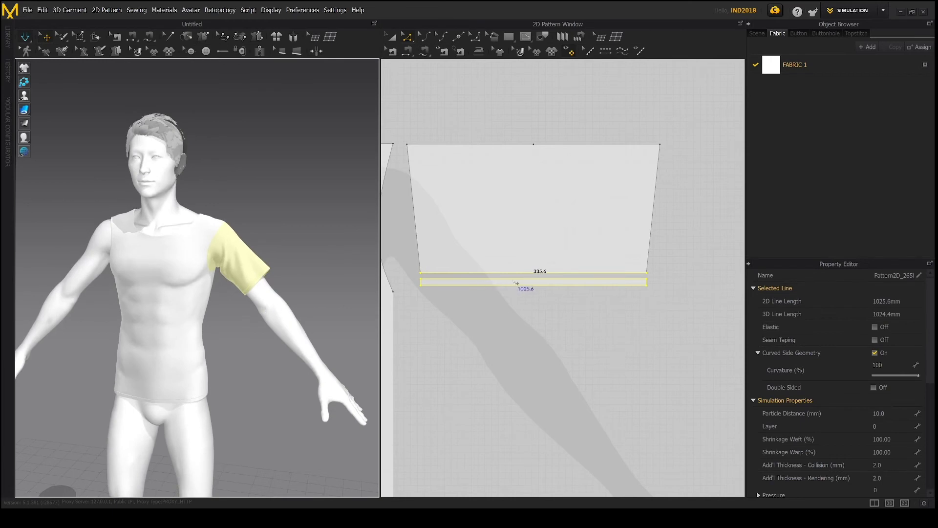
pyautogui.moveTo(518, 282); pyautogui.dragTo(518, 273)
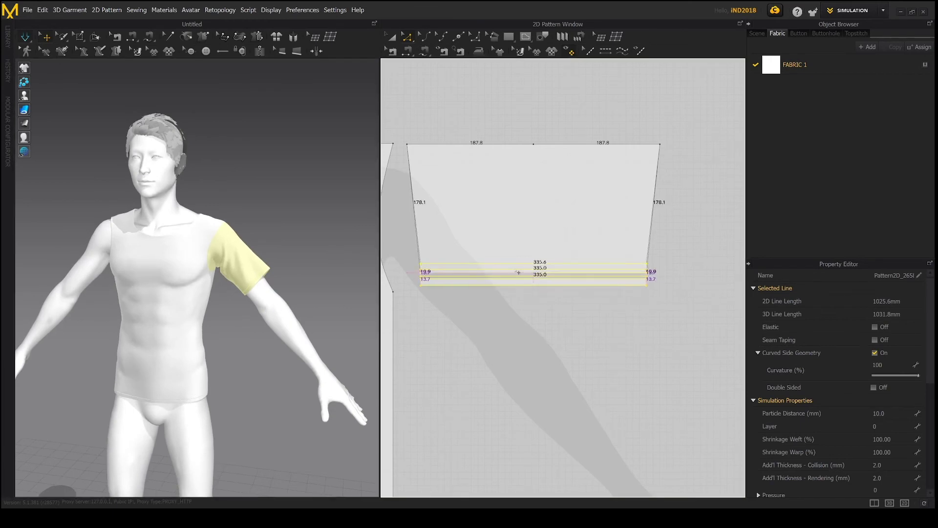
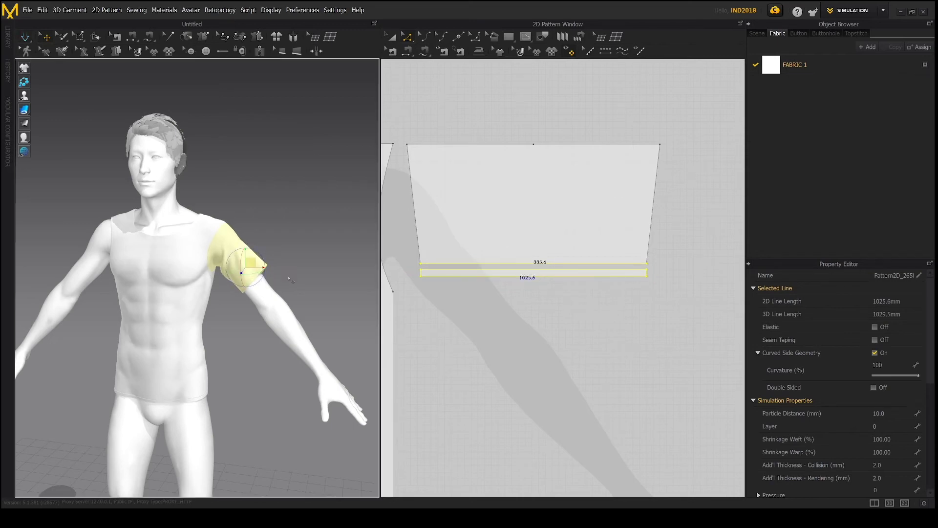
pyautogui.moveTo(285, 294); pyautogui.dragTo(282, 296, button='right')
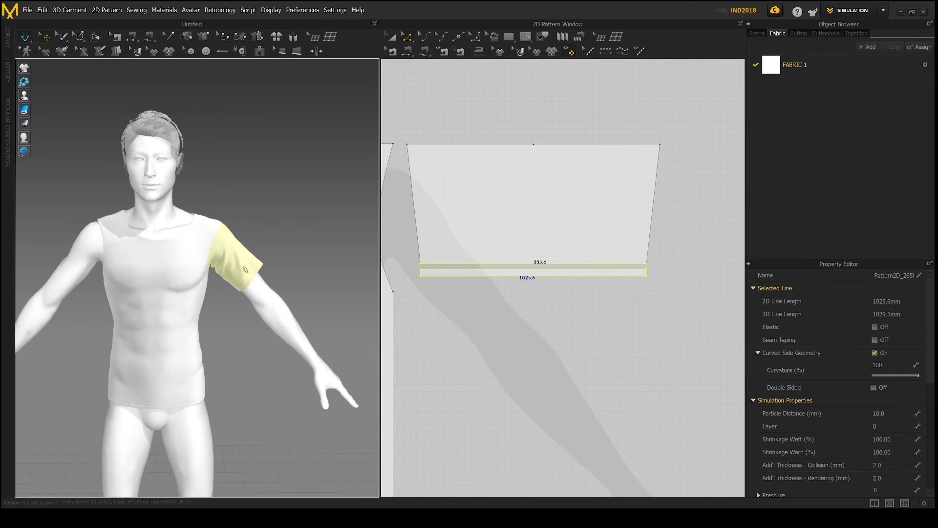
pyautogui.moveTo(245, 268); pyautogui.dragTo(248, 304)
pyautogui.moveTo(247, 304); pyautogui.dragTo(284, 263, button='right')
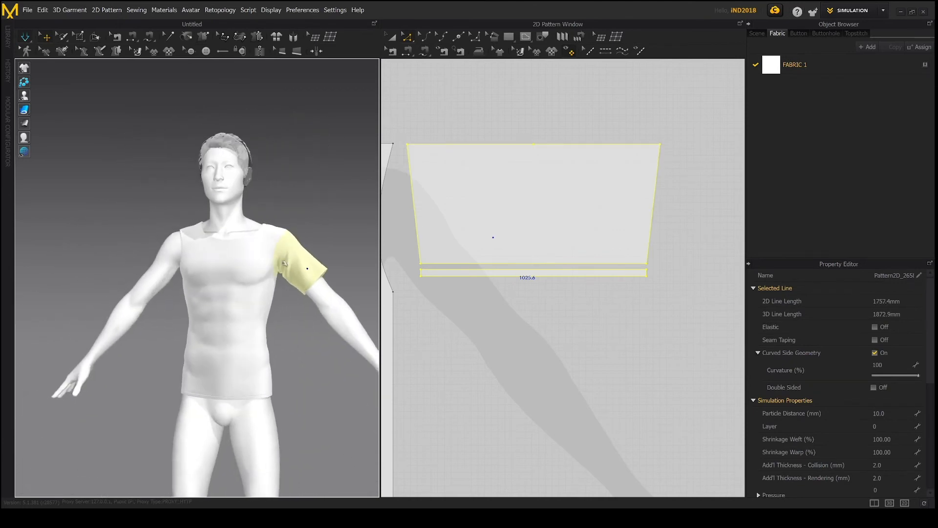
# Select the sleeve pattern together with its hem band, keeping the front and back torso patterns in view
pyautogui.scroll(-5, 435, 234)
pyautogui.scroll(3, 435, 235)
pyautogui.scroll(-3, 436, 235)
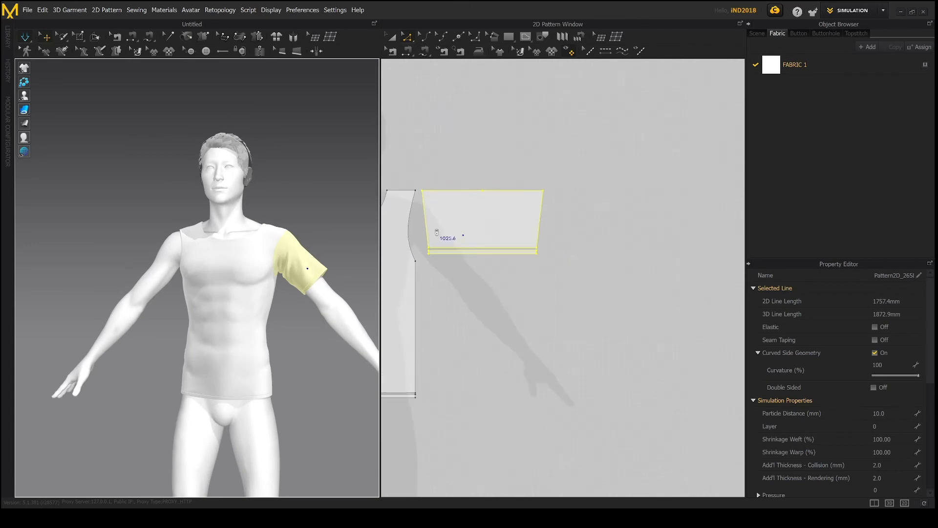
pyautogui.click(561, 184)
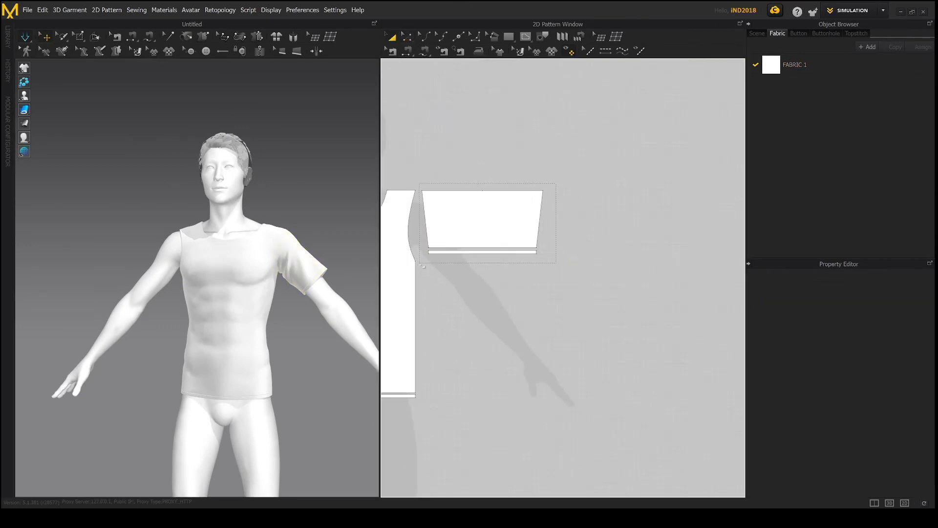
pyautogui.click(422, 265)
pyautogui.moveTo(422, 265); pyautogui.dragTo(508, 298, button='middle')
pyautogui.scroll(-4, 499, 272)
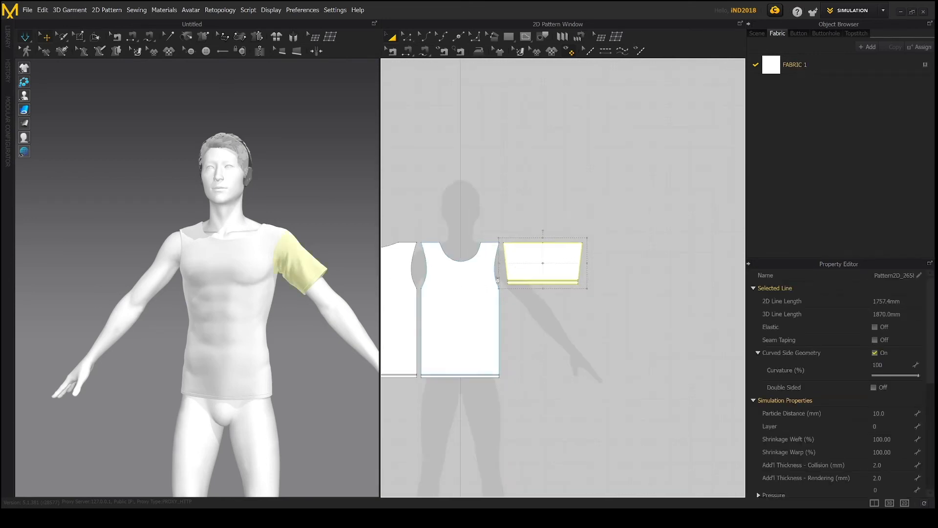
pyautogui.moveTo(463, 261); pyautogui.dragTo(551, 274, button='middle')
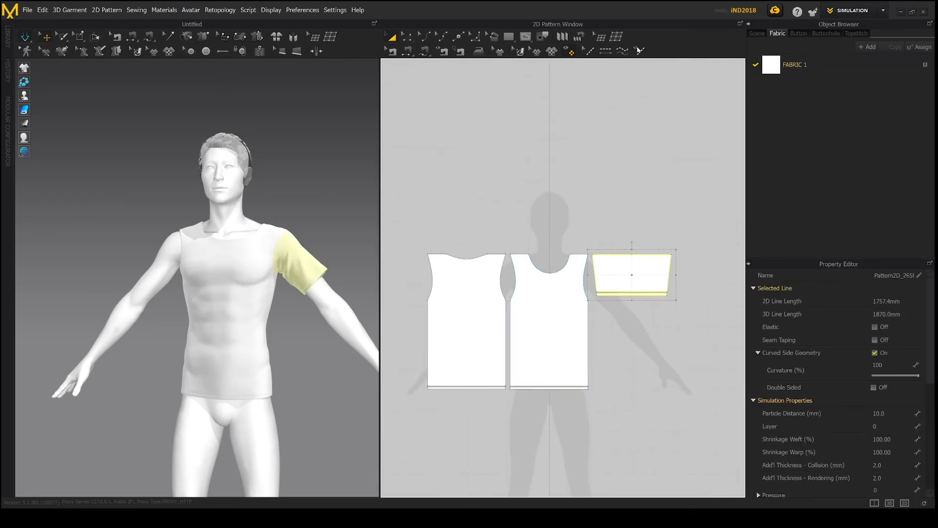
# Paste a copy of the sleeve and its hem band beside the back torso pattern's free side
pyautogui.moveTo(417, 255); pyautogui.dragTo(500, 266, button='middle')
pyautogui.click(503, 265)
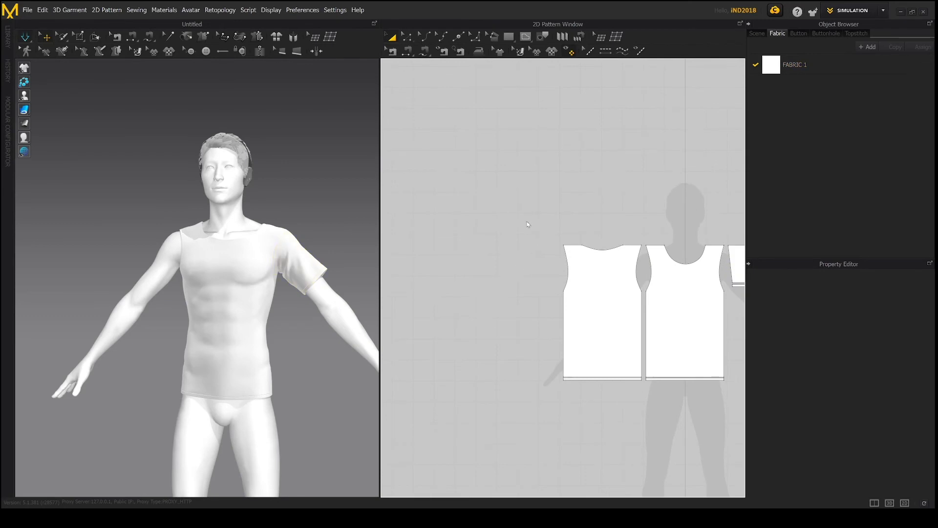
pyautogui.hotkey('ctrl', 'v')
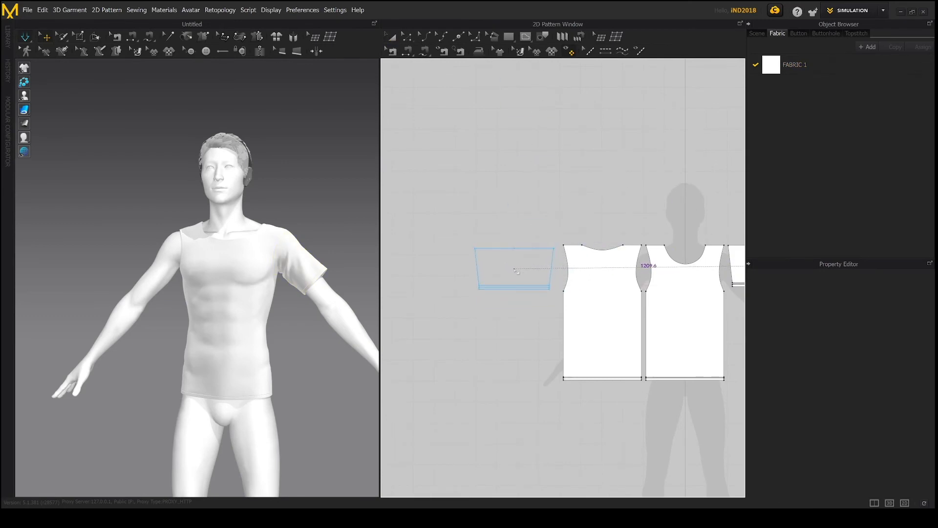
pyautogui.click(516, 271)
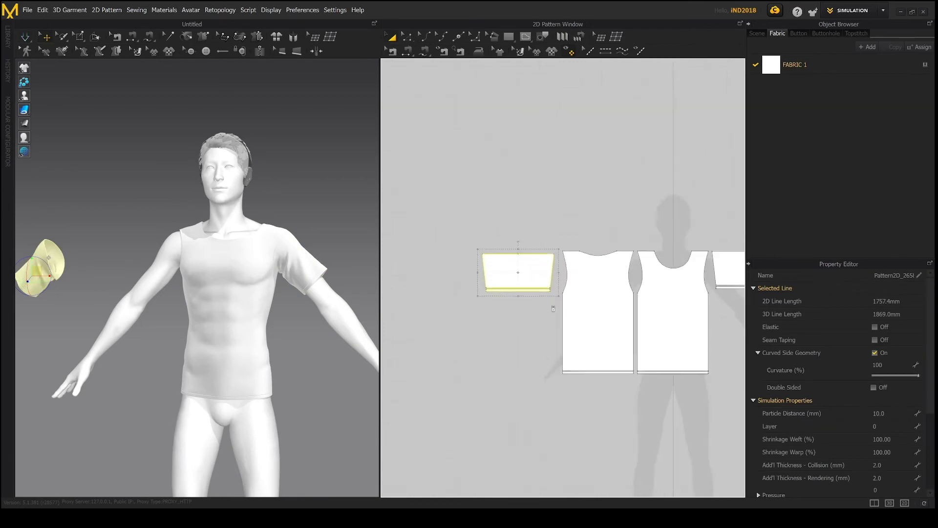
# Position the copied sleeve and hem band around the avatar's bare right upper arm, just below the shoulder
pyautogui.scroll(2, 556, 311)
pyautogui.scroll(-3, 117, 275)
pyautogui.moveTo(118, 275); pyautogui.dragTo(213, 278, button='middle')
pyautogui.moveTo(134, 281); pyautogui.dragTo(233, 272)
pyautogui.moveTo(233, 271); pyautogui.dragTo(314, 313, button='right')
pyautogui.moveTo(122, 273); pyautogui.dragTo(142, 278)
pyautogui.moveTo(157, 296); pyautogui.dragTo(94, 278, button='right')
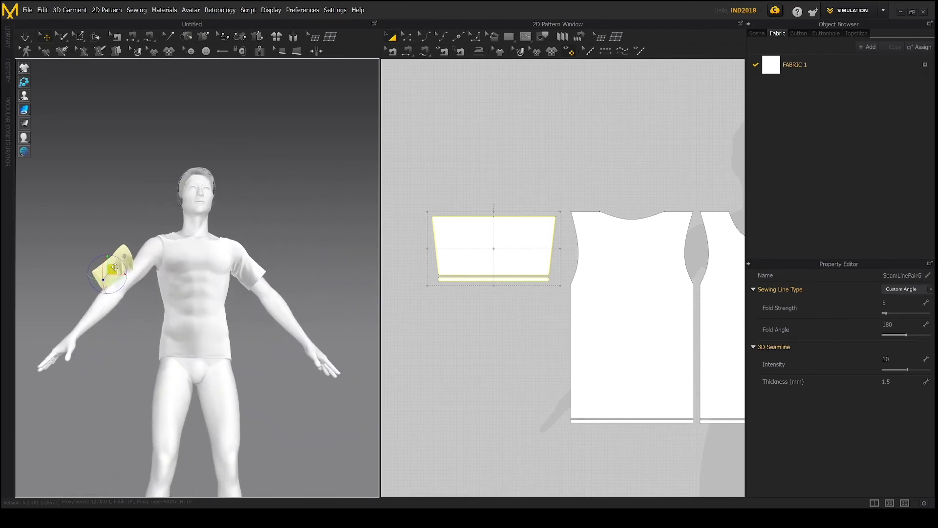
pyautogui.moveTo(114, 268); pyautogui.dragTo(128, 273)
pyautogui.scroll(5, 146, 277)
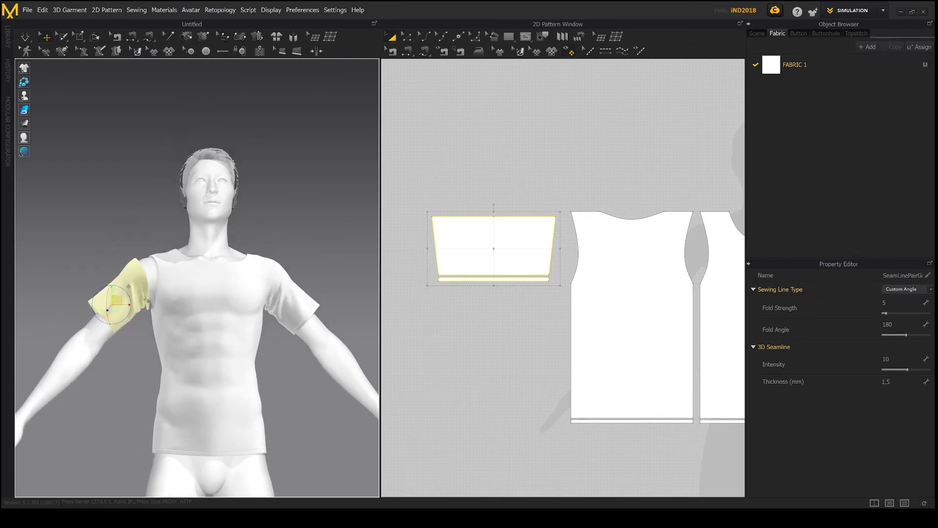
# Sew the half of the copied sleeve's top edge nearest the torso patterns to the front pattern's right armhole
pyautogui.scroll(5, 145, 278)
pyautogui.scroll(-3, 145, 278)
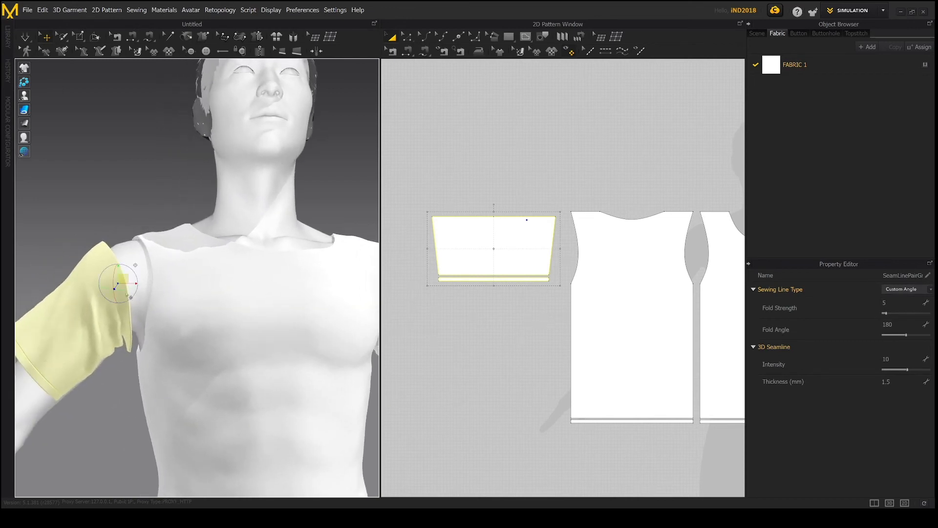
pyautogui.click(157, 277)
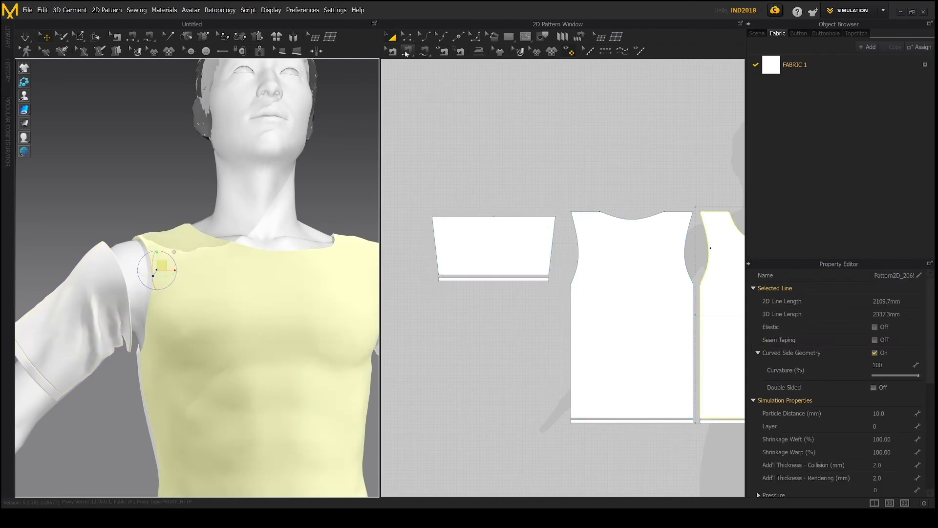
pyautogui.click(407, 51)
pyautogui.click(529, 219)
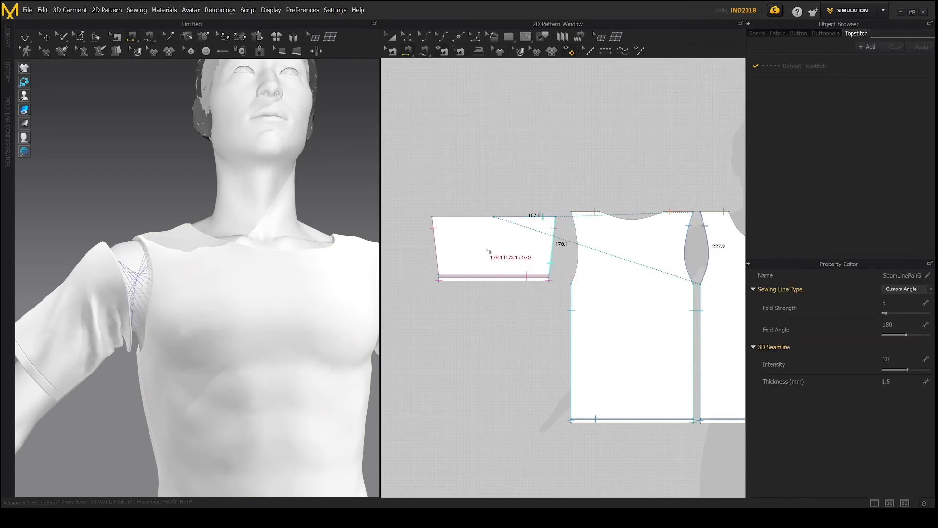
pyautogui.scroll(-5, 516, 251)
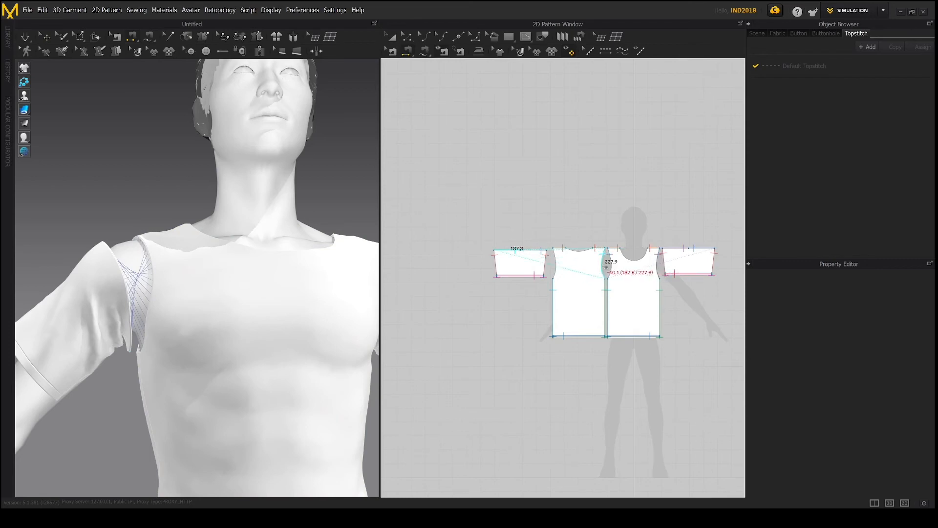
pyautogui.scroll(-3, 621, 266)
pyautogui.scroll(6, 620, 267)
pyautogui.press('Escape')
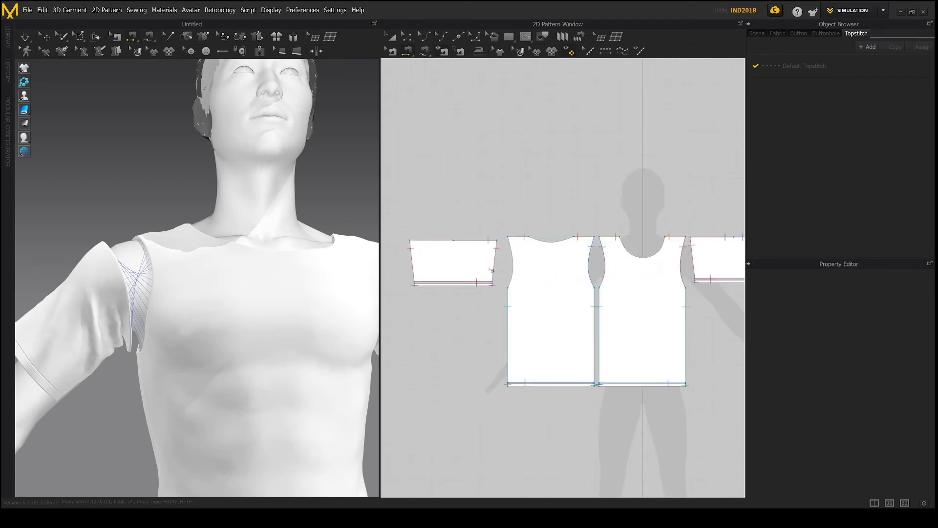
# Sew the outer half of the copied sleeve's top edge to the back pattern's right armhole
pyautogui.moveTo(147, 277); pyautogui.dragTo(233, 294, button='right')
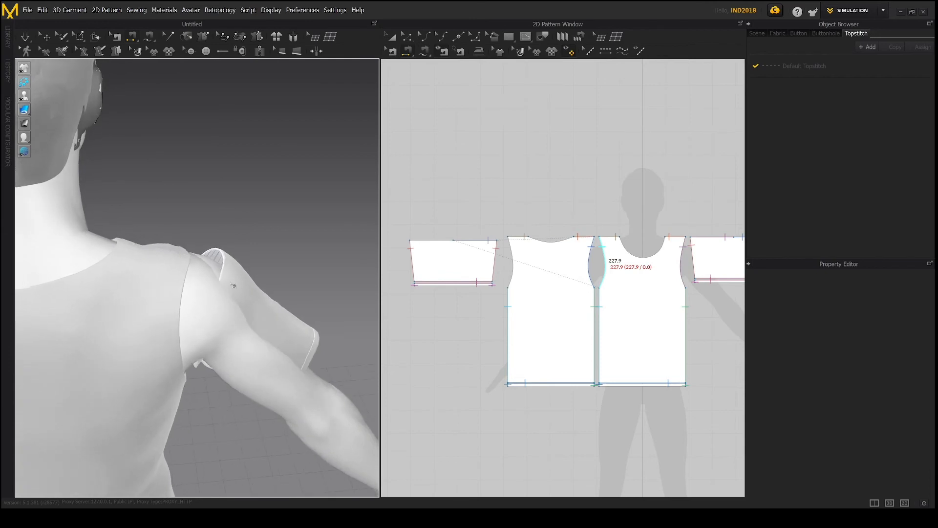
pyautogui.click(232, 285)
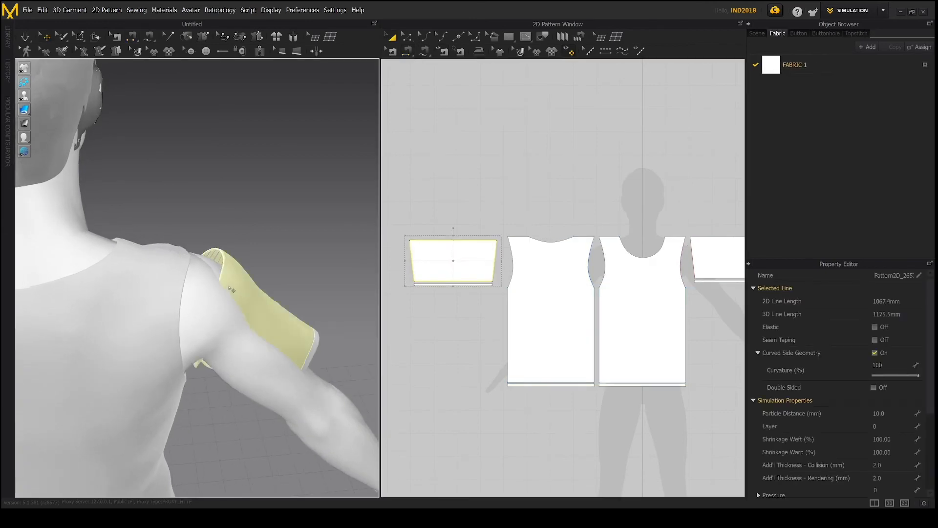
pyautogui.click(228, 281)
pyautogui.click(179, 297)
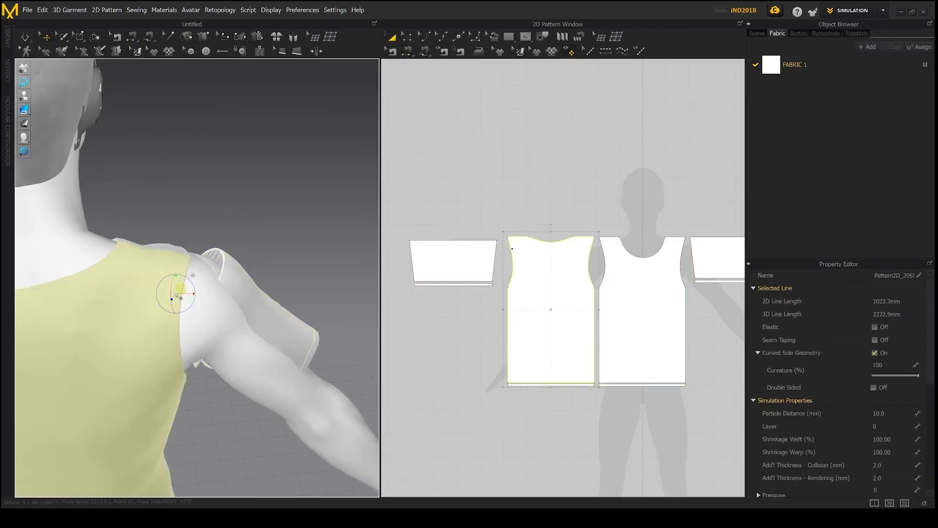
pyautogui.scroll(1, 508, 262)
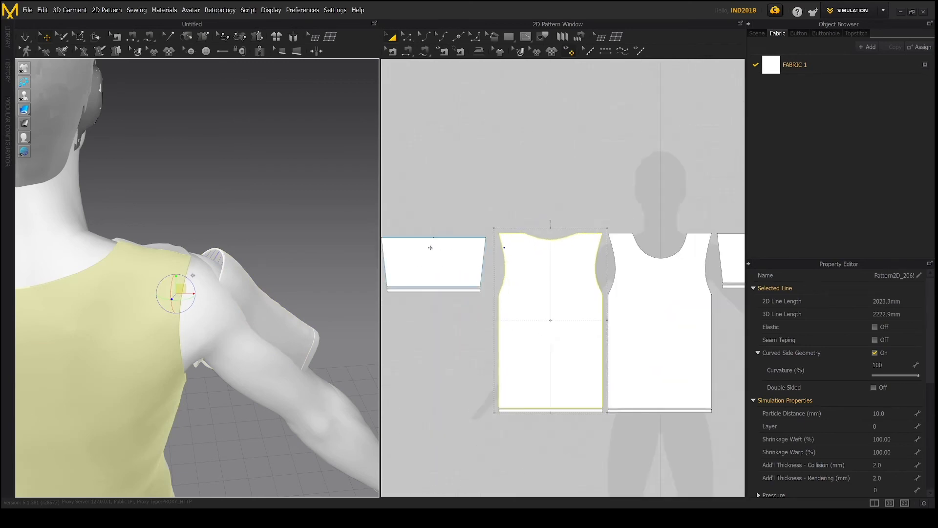
pyautogui.click(408, 51)
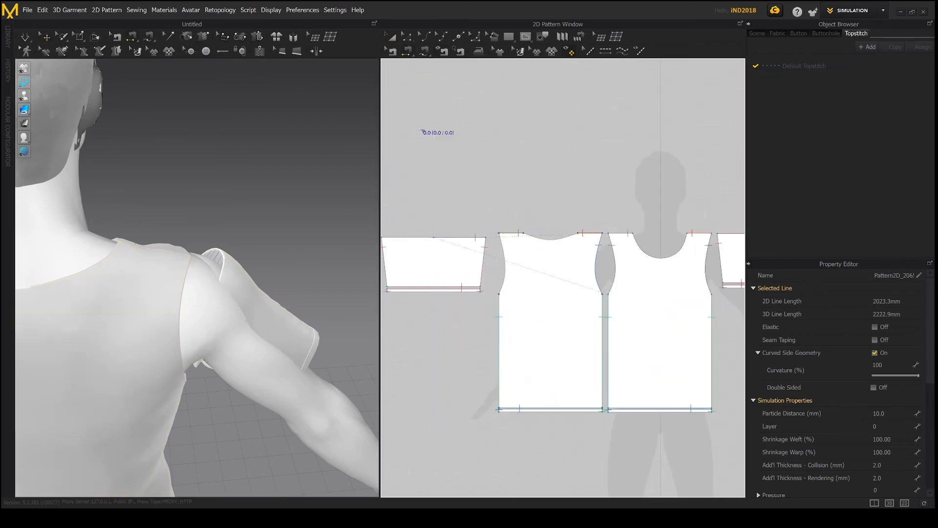
pyautogui.click(415, 236)
pyautogui.click(507, 271)
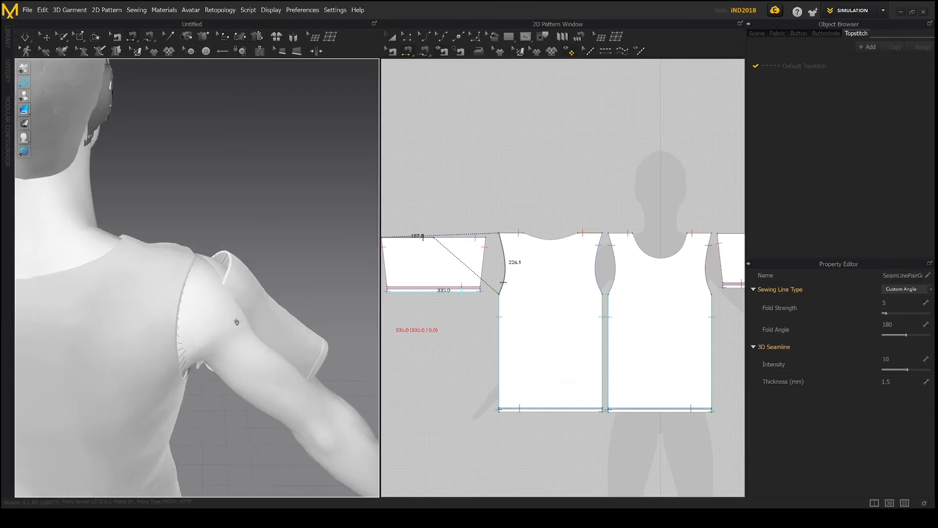
# Reverse the direction of the copied sleeve's front and back armhole seams so their sewing threads no longer cross
pyautogui.moveTo(233, 322); pyautogui.dragTo(119, 304, button='right')
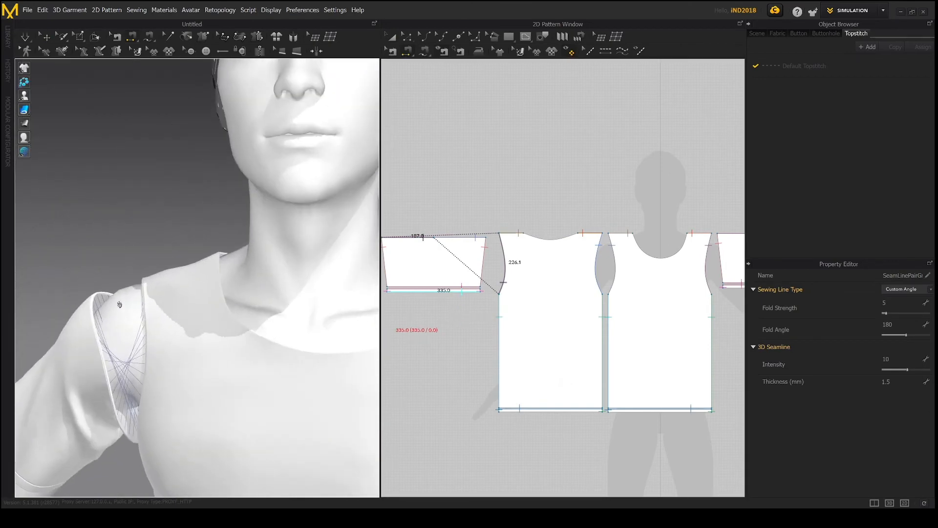
pyautogui.click(390, 54)
pyautogui.moveTo(153, 379); pyautogui.dragTo(191, 307, button='middle')
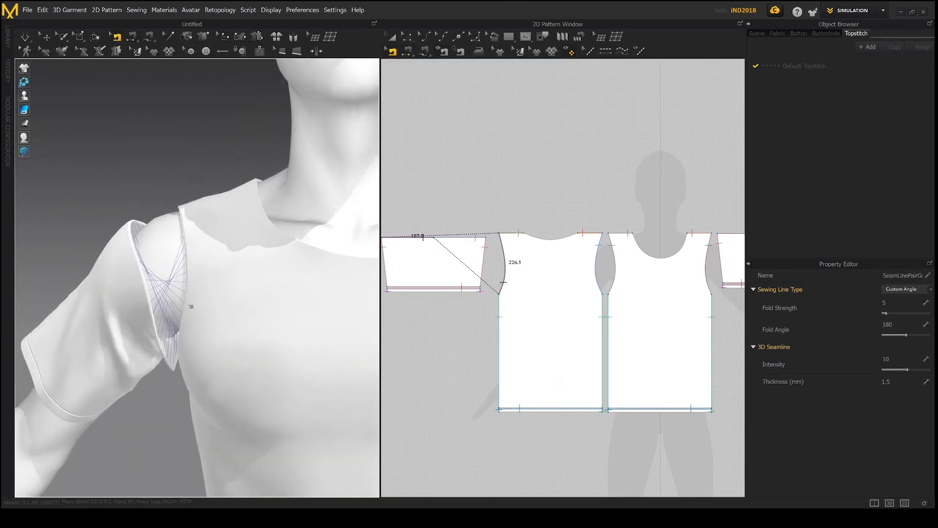
pyautogui.click(147, 283)
pyautogui.click(147, 283)
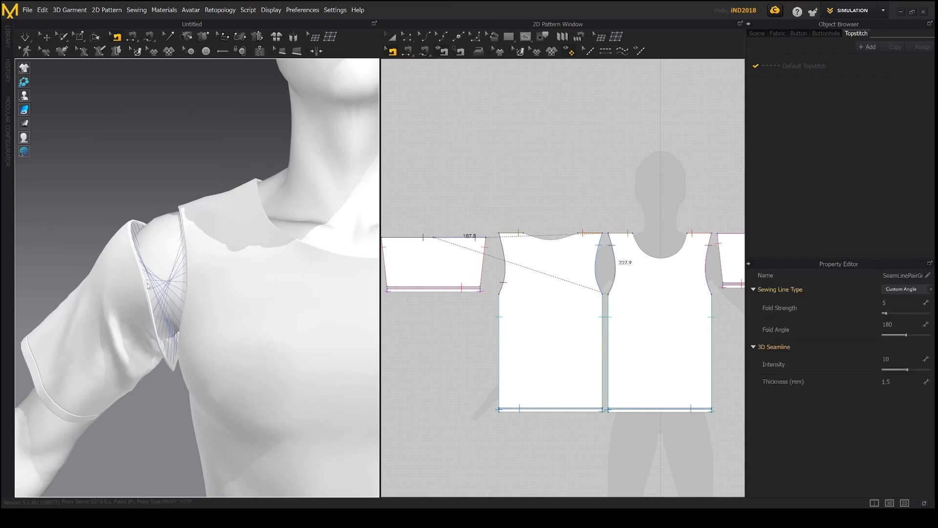
pyautogui.click(171, 313)
pyautogui.moveTo(197, 356); pyautogui.dragTo(268, 252, button='right')
pyautogui.click(229, 218)
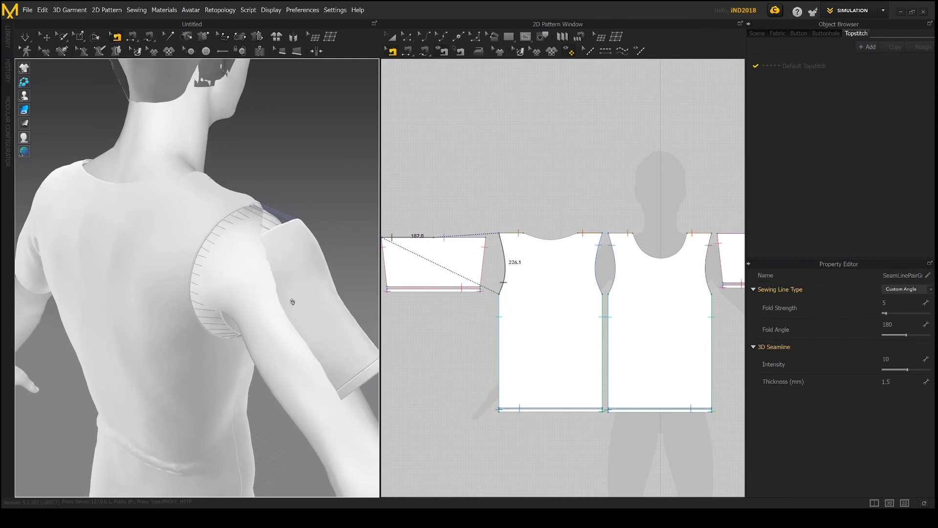
# Simulate the garment to pull the copied sleeve onto the right armhole
pyautogui.moveTo(293, 298); pyautogui.dragTo(262, 291, button='right')
pyautogui.press('space')
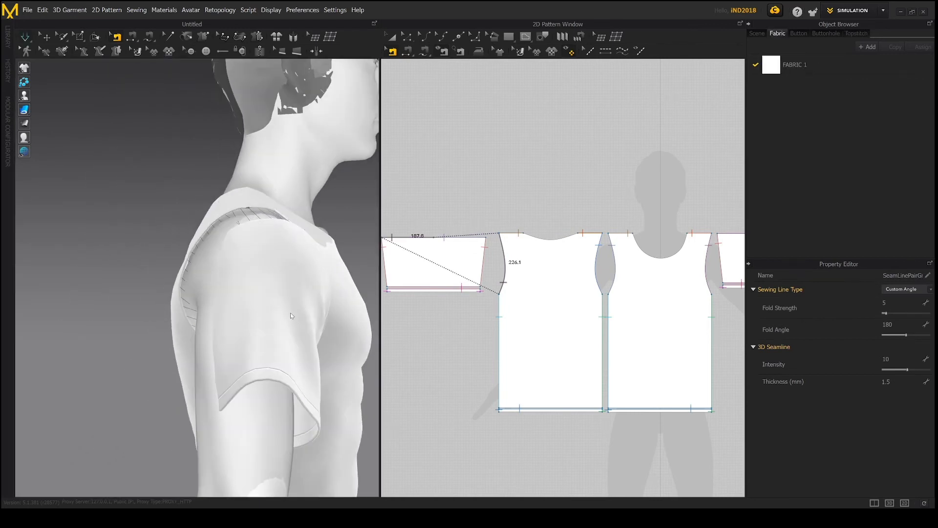
pyautogui.moveTo(290, 316); pyautogui.dragTo(257, 332, button='right')
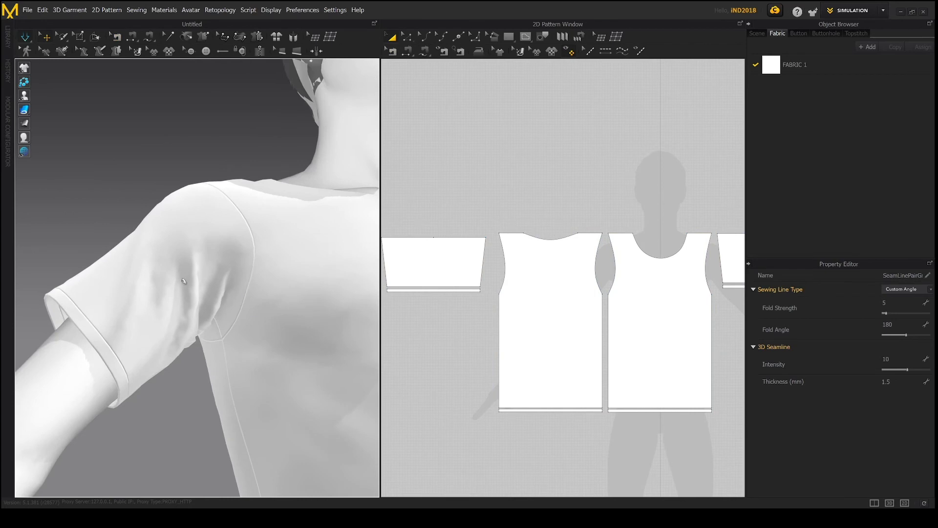
# Examine the T-shirt's fit at the sleeves, torso, hem and neckline, and check the full pattern layout
pyautogui.scroll(-8, 238, 293)
pyautogui.moveTo(239, 291); pyautogui.dragTo(264, 306, button='right')
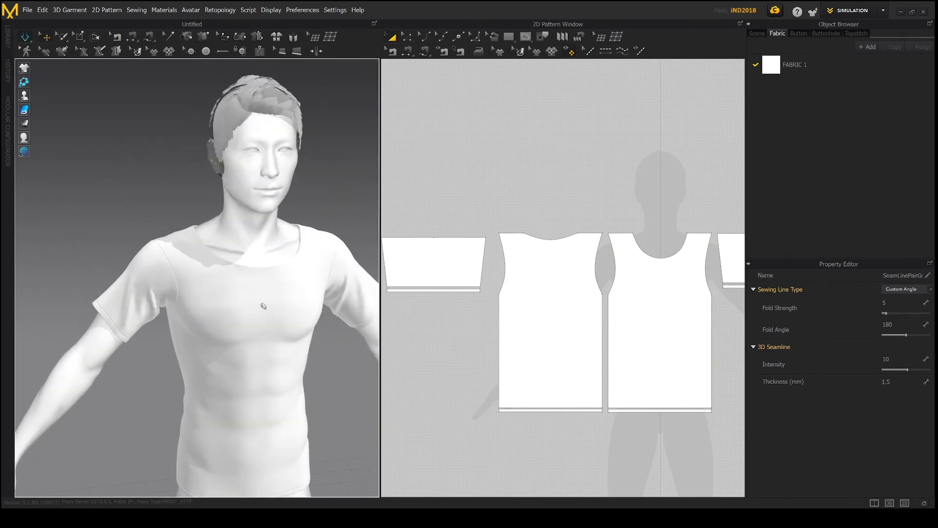
pyautogui.moveTo(264, 306); pyautogui.dragTo(230, 265, button='middle')
pyautogui.moveTo(230, 265); pyautogui.dragTo(211, 270, button='right')
pyautogui.moveTo(230, 338); pyautogui.dragTo(256, 259, button='middle')
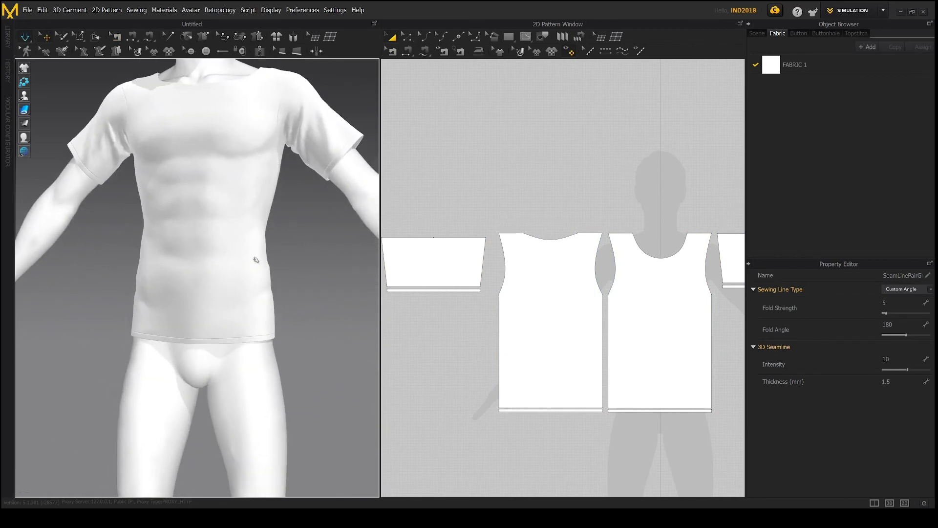
pyautogui.scroll(3, 247, 222)
pyautogui.moveTo(247, 222); pyautogui.dragTo(236, 425, button='middle')
pyautogui.moveTo(232, 332)
pyautogui.mouseDown(button='right')
pyautogui.moveTo(253, 329)
pyautogui.moveTo(238, 341)
pyautogui.mouseUp(button='right')
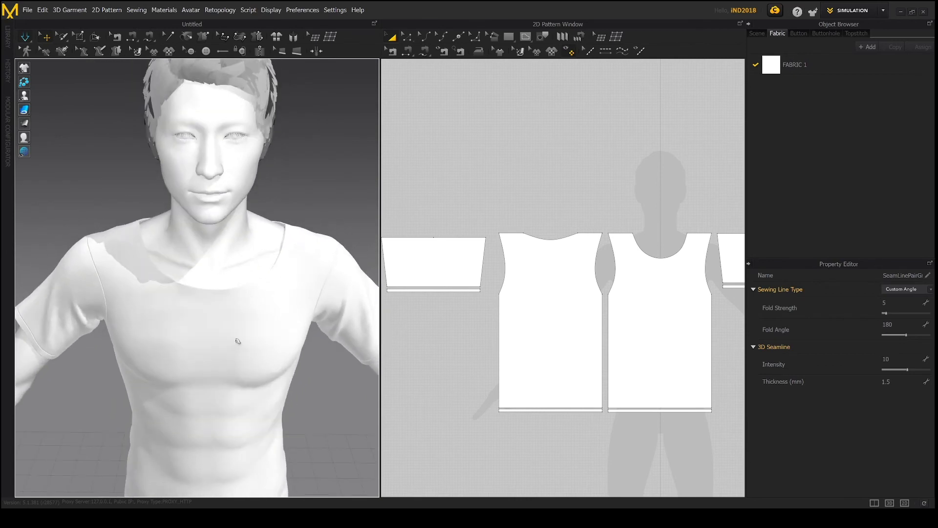
pyautogui.scroll(-5, 486, 277)
pyautogui.moveTo(487, 277); pyautogui.dragTo(457, 264, button='middle')
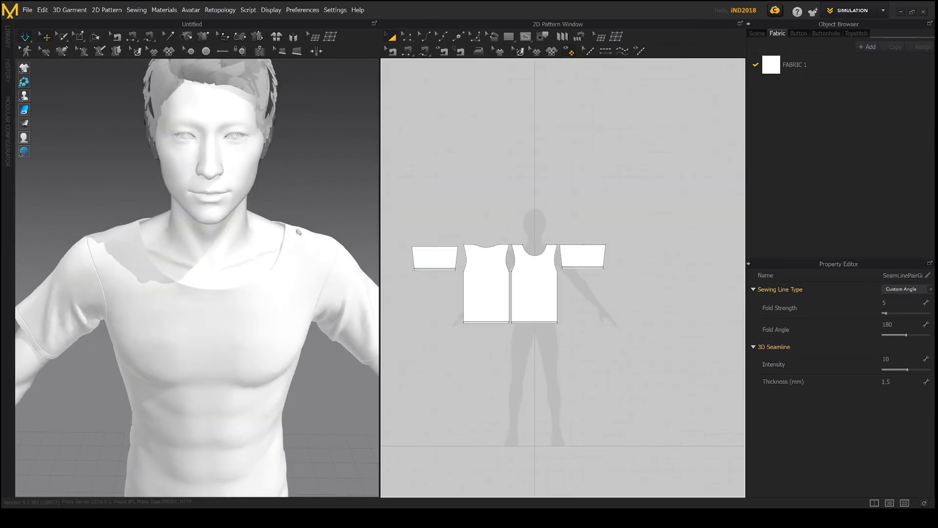
# Measure the length of the front pattern's neckline curve
pyautogui.scroll(3, 191, 271)
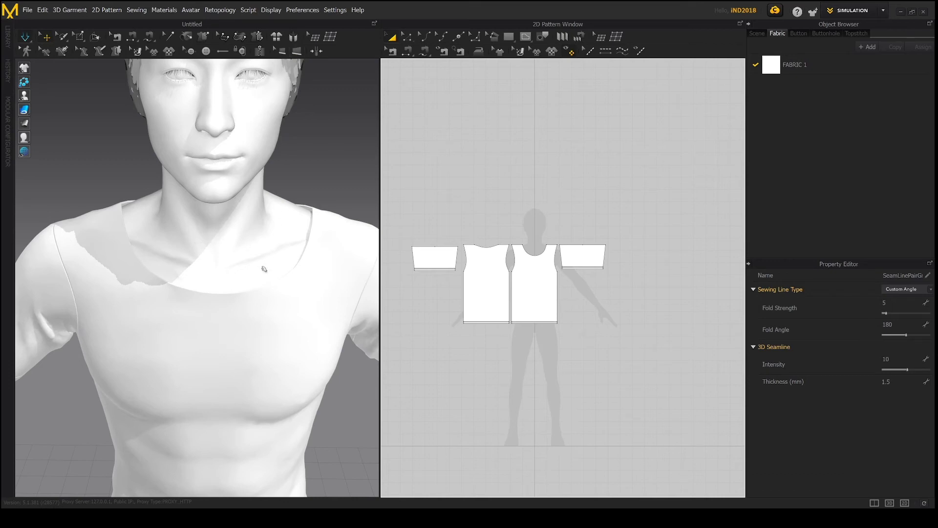
pyautogui.scroll(6, 538, 261)
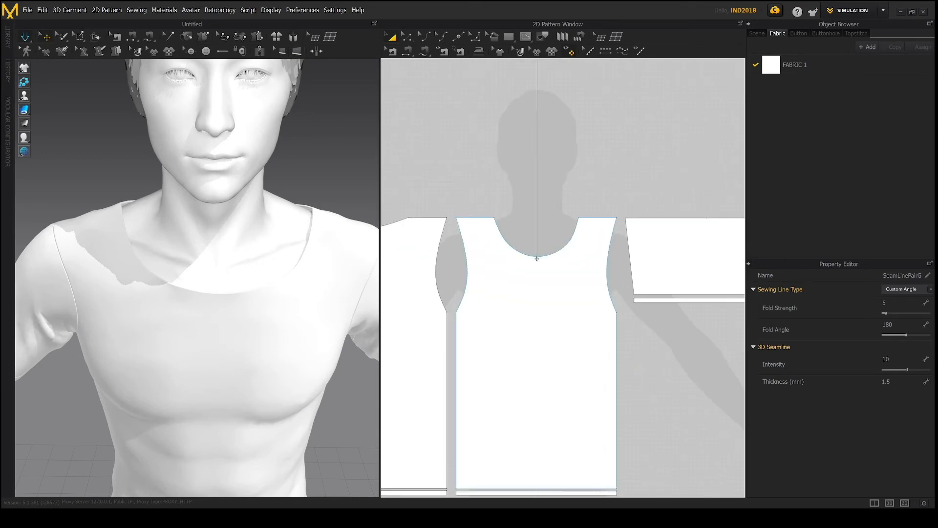
pyautogui.press('z')
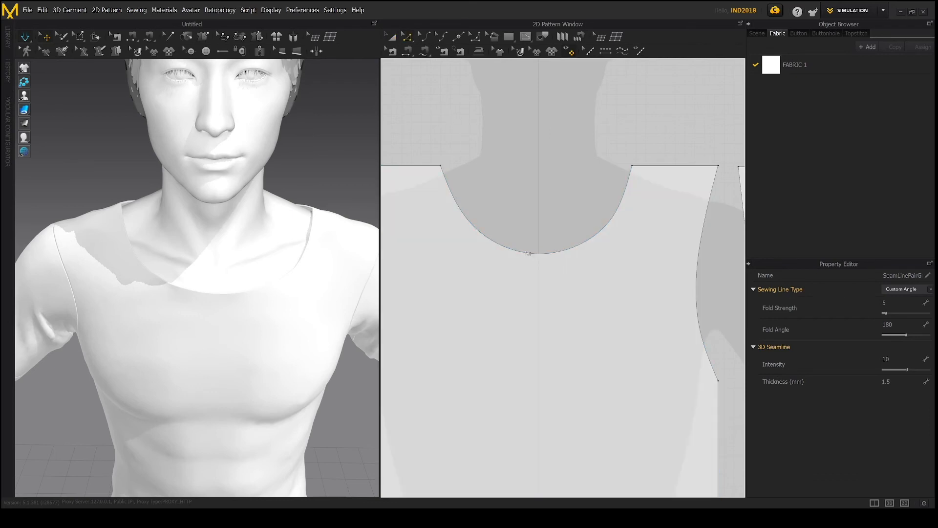
pyautogui.click(528, 254)
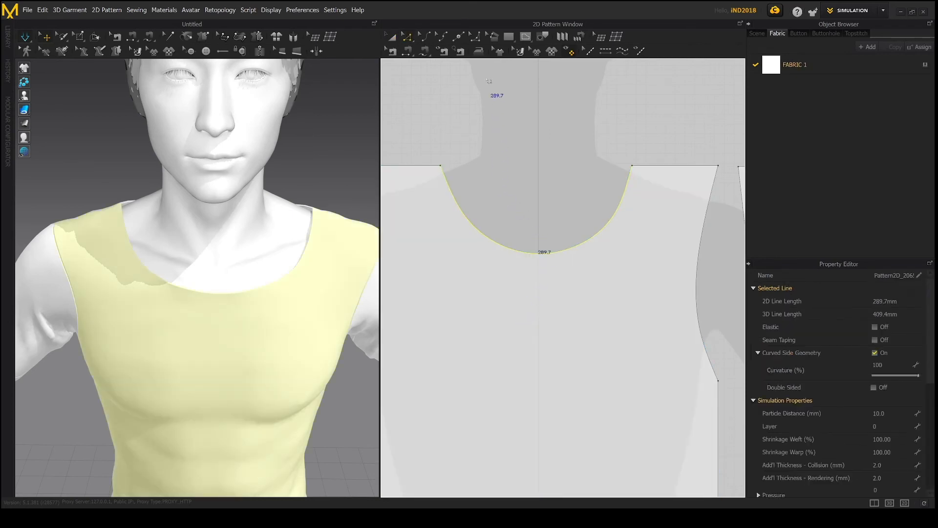
# Create a 289 by 10 mm rectangular neckband pattern above the front neckline, ready for moving
pyautogui.click(509, 36)
pyautogui.click(538, 146)
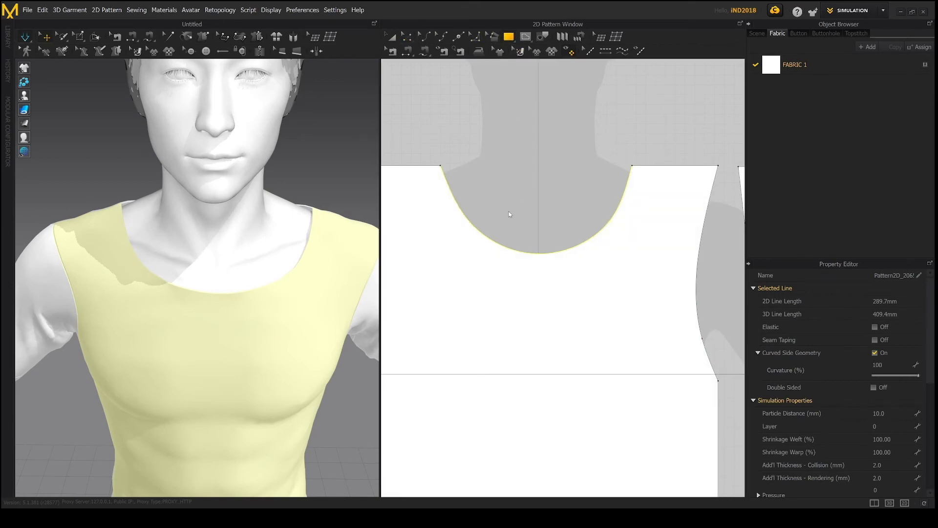
pyautogui.write('289')
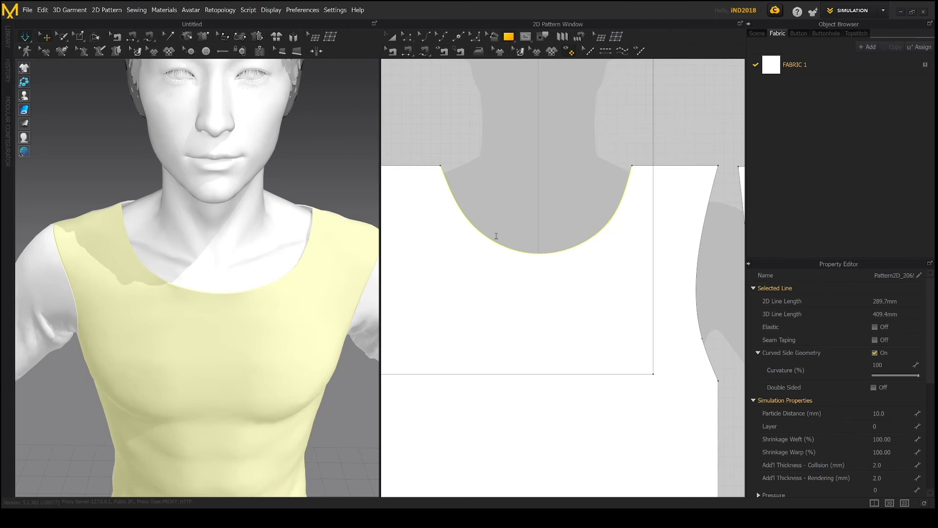
pyautogui.press('Tab')
pyautogui.write('10')
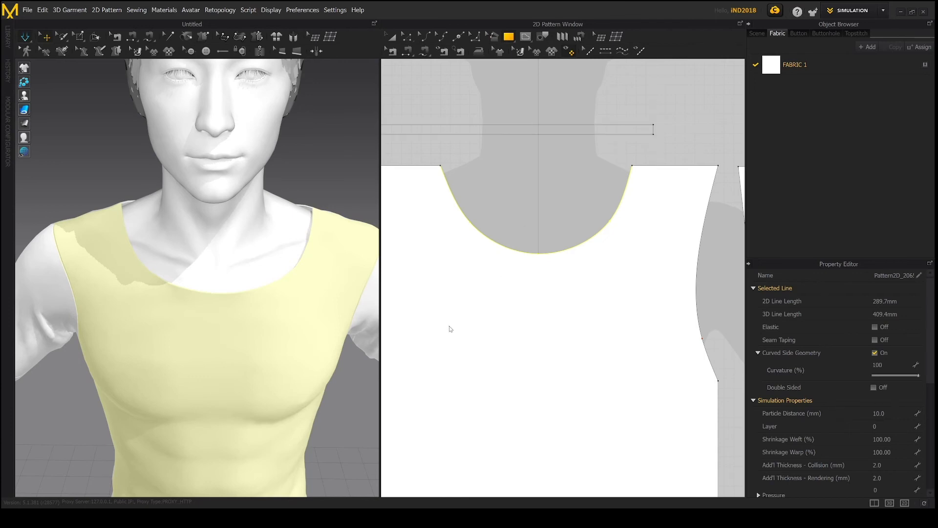
pyautogui.press('Return')
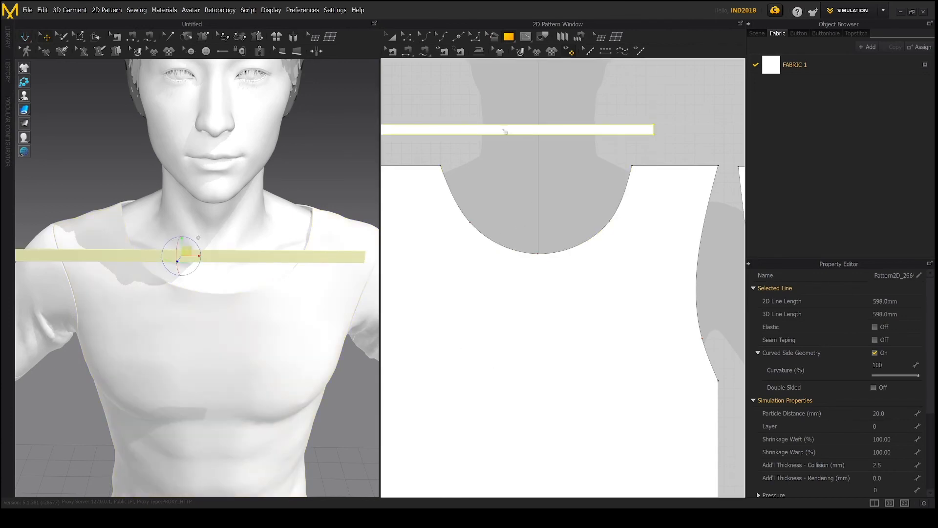
pyautogui.press('a')
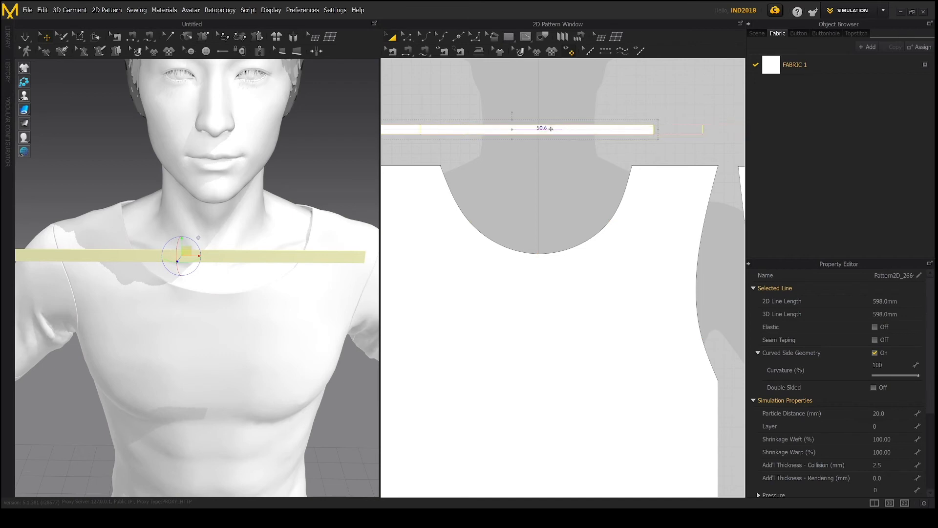
# Centre the neckband above the front neckline, with 10 mm particle distance and 2 mm for both additional collision and rendering thickness
pyautogui.moveTo(551, 129); pyautogui.dragTo(585, 130)
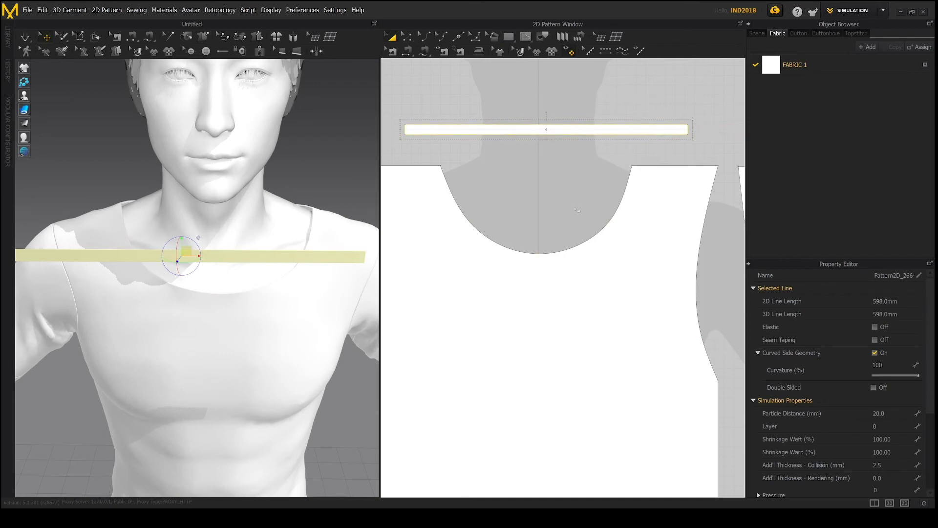
pyautogui.click(877, 412)
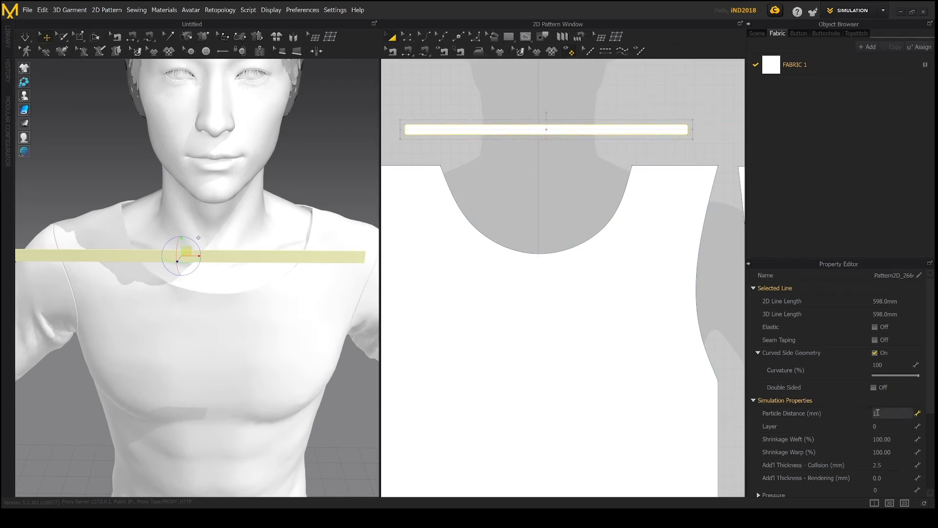
pyautogui.write('10')
pyautogui.press('Return')
pyautogui.click(881, 464)
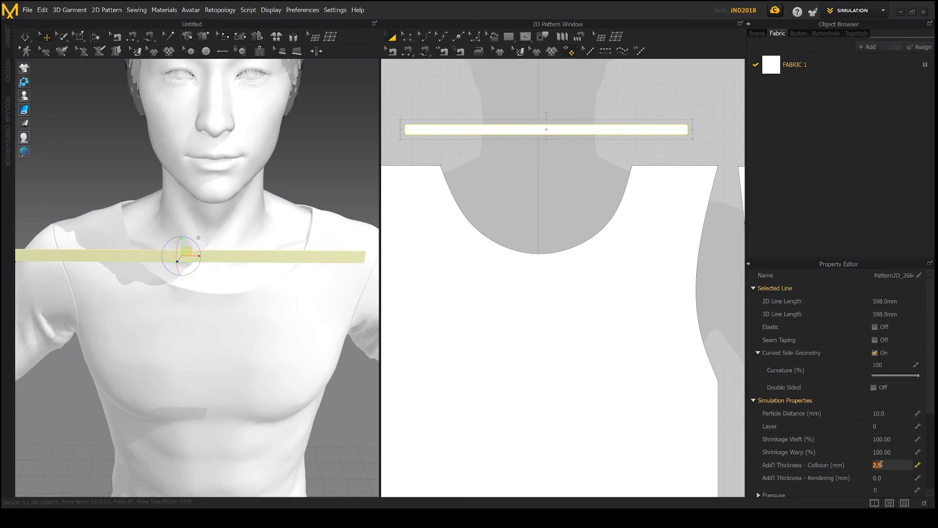
pyautogui.click(892, 480)
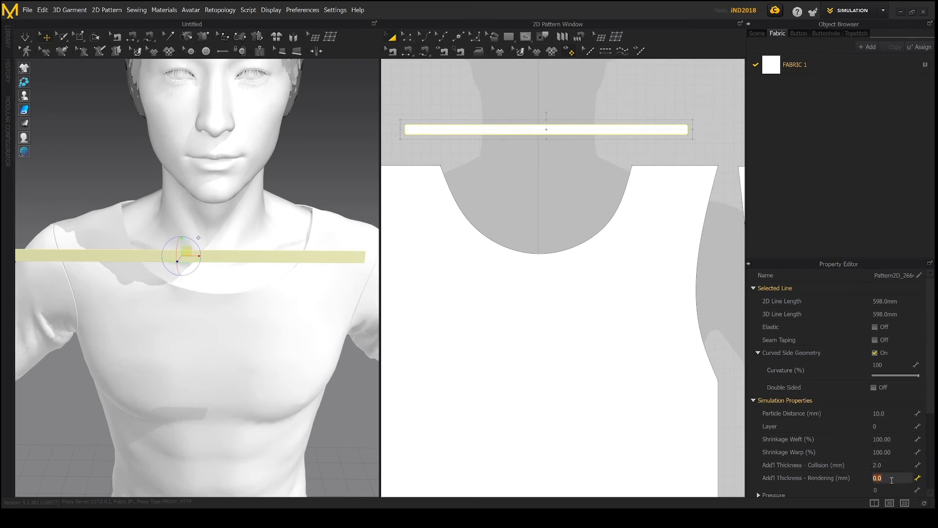
pyautogui.press('Return')
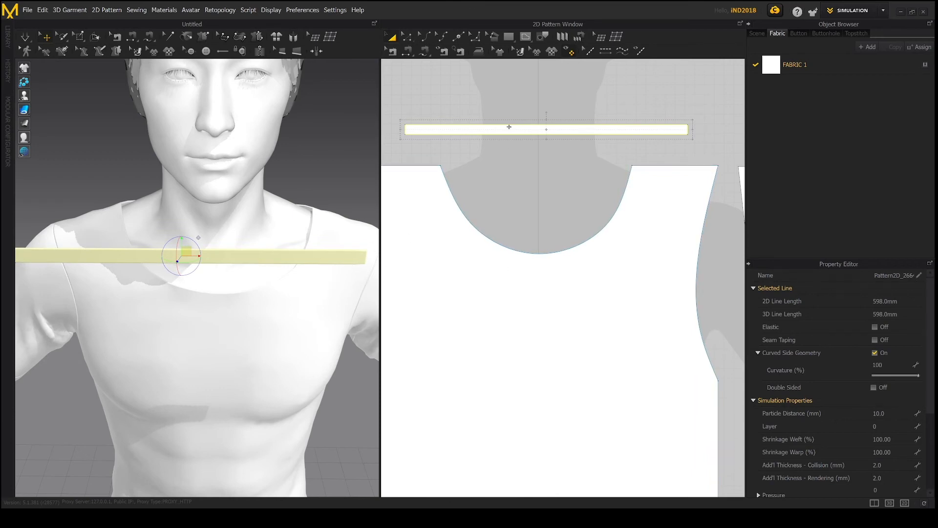
# Sew the neckband's lower edge to the front pattern's neckline curve, keeping the seam direction untwisted
pyautogui.click(238, 261)
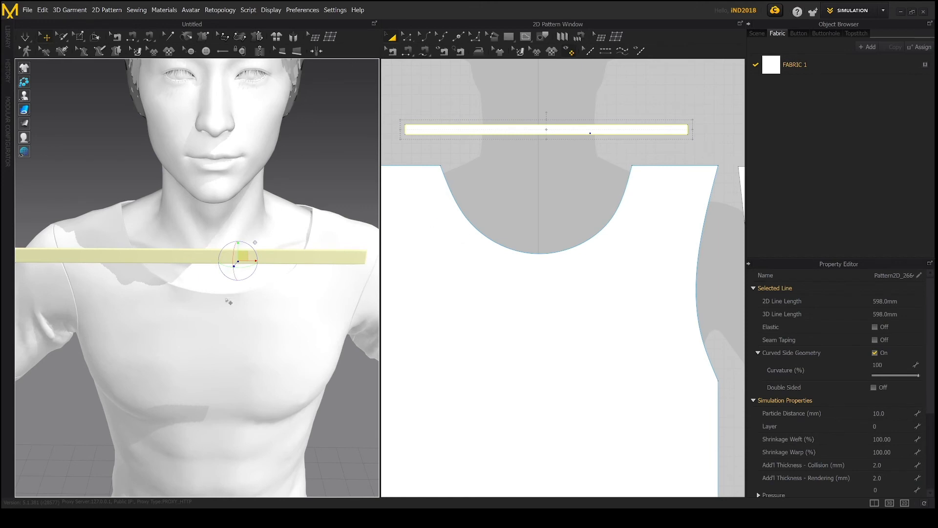
pyautogui.click(226, 298)
pyautogui.click(408, 51)
pyautogui.click(447, 125)
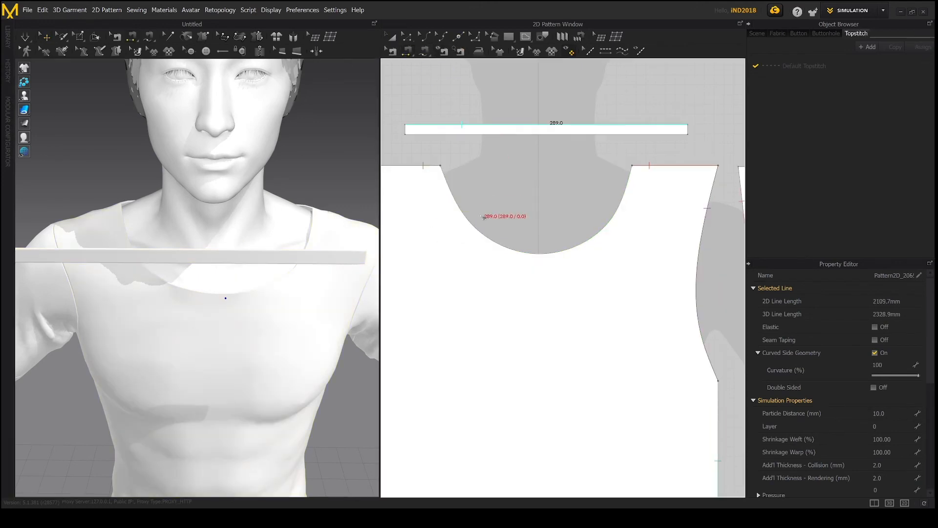
pyautogui.click(493, 135)
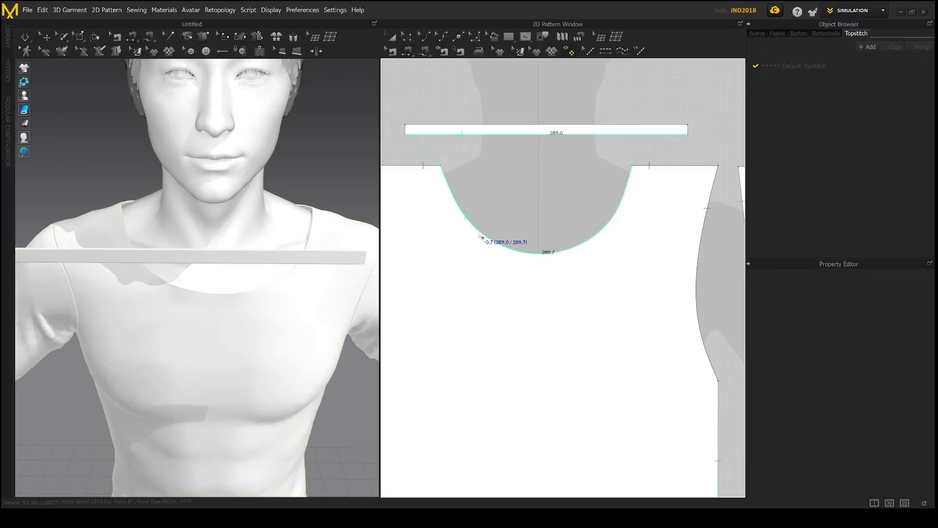
pyautogui.click(481, 238)
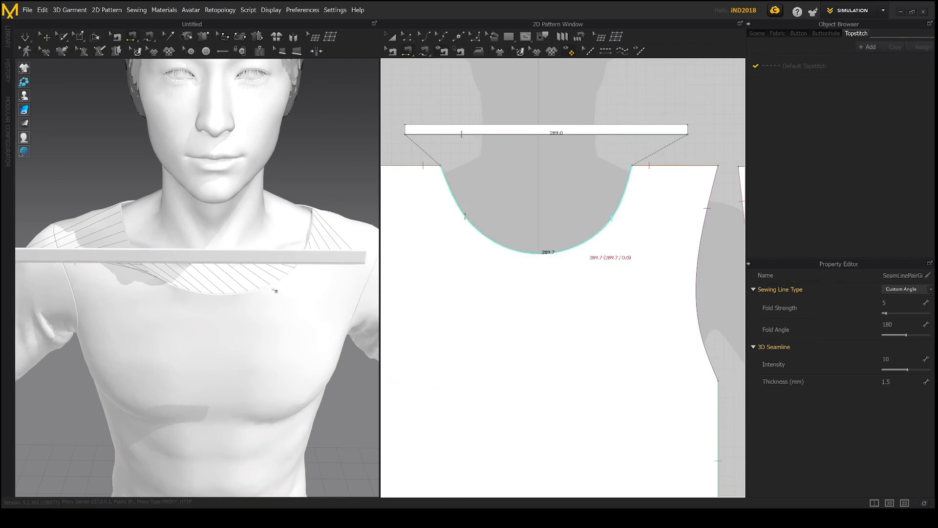
# Simulate the garment to pull the neckband onto the front neckline and check the fit around the neck
pyautogui.press('q')
pyautogui.press('space')
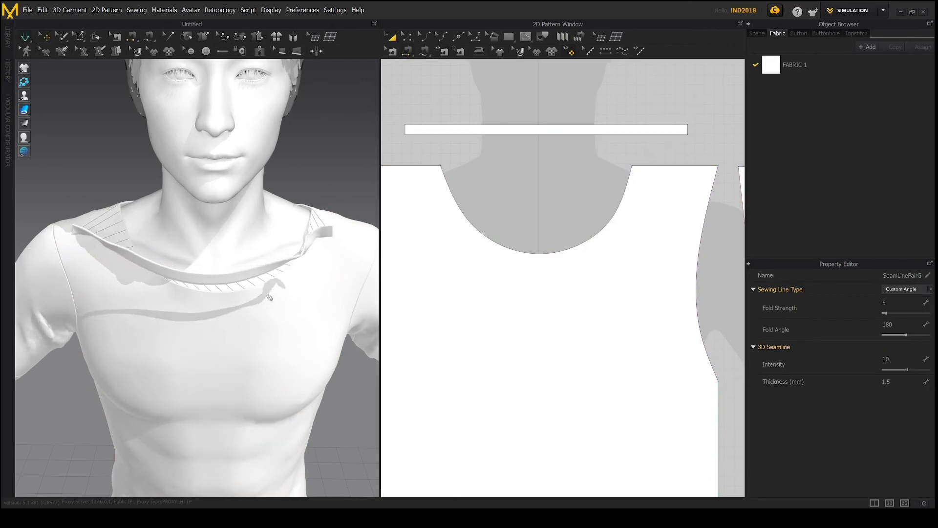
pyautogui.moveTo(269, 275); pyautogui.dragTo(284, 302, button='right')
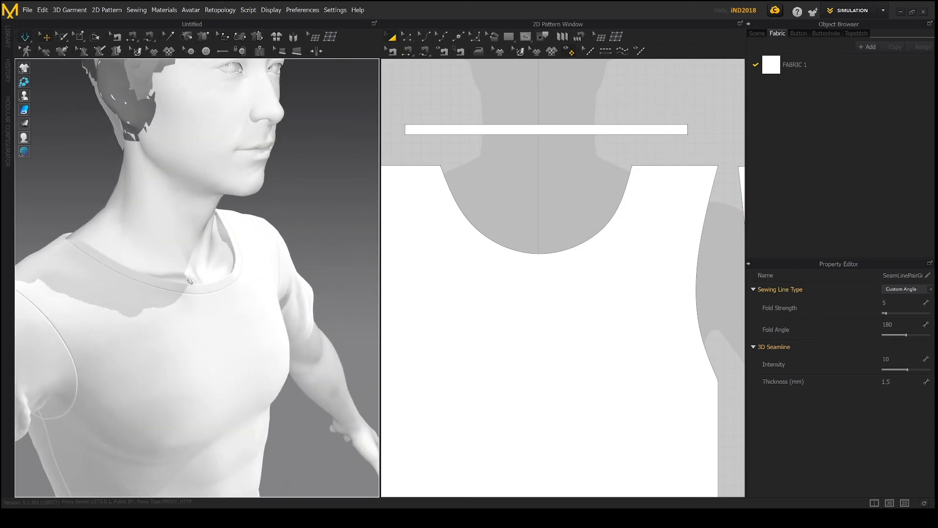
pyautogui.moveTo(190, 281); pyautogui.dragTo(278, 236, button='right')
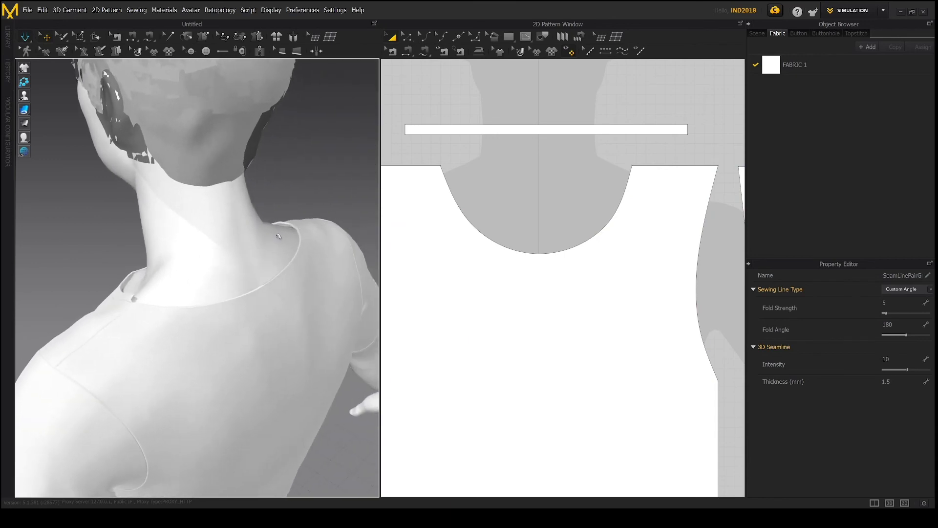
# Measure the length of the back pattern's neckline curve
pyautogui.scroll(-3, 452, 197)
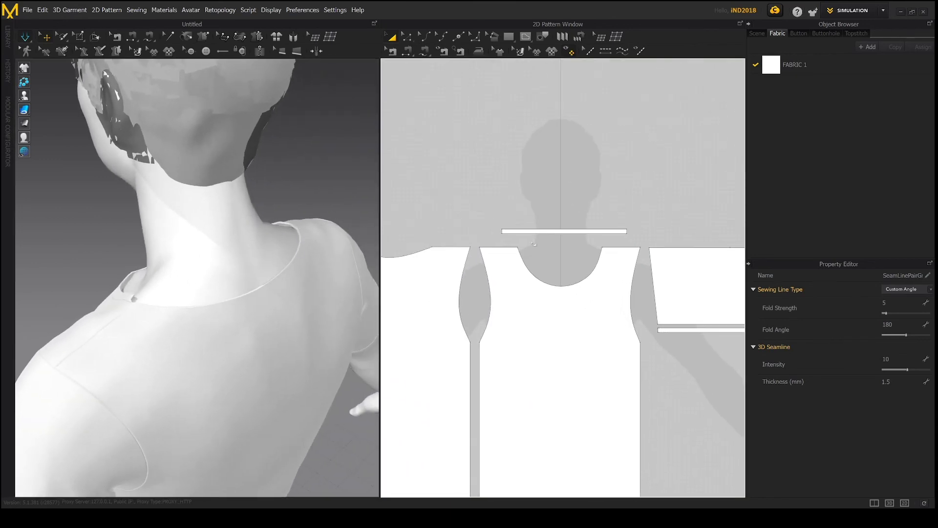
pyautogui.scroll(2, 413, 293)
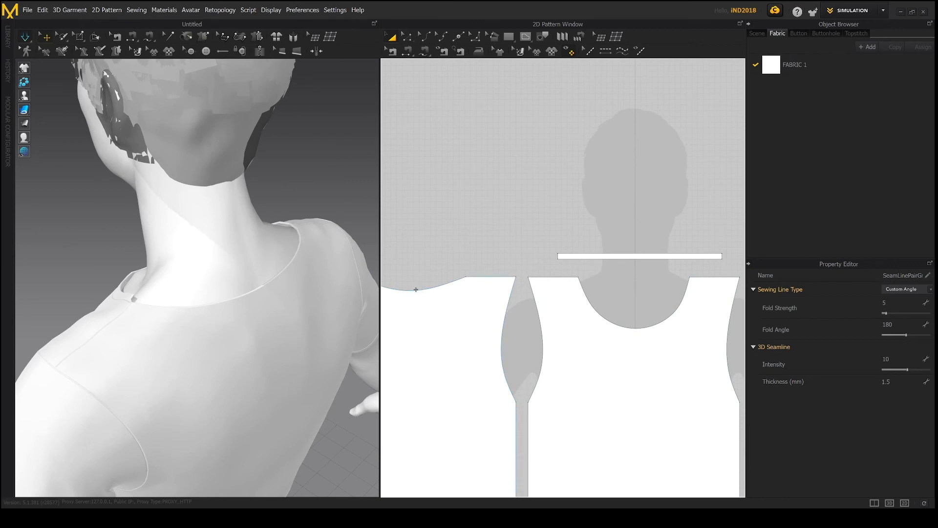
pyautogui.scroll(-3, 426, 292)
pyautogui.scroll(5, 443, 300)
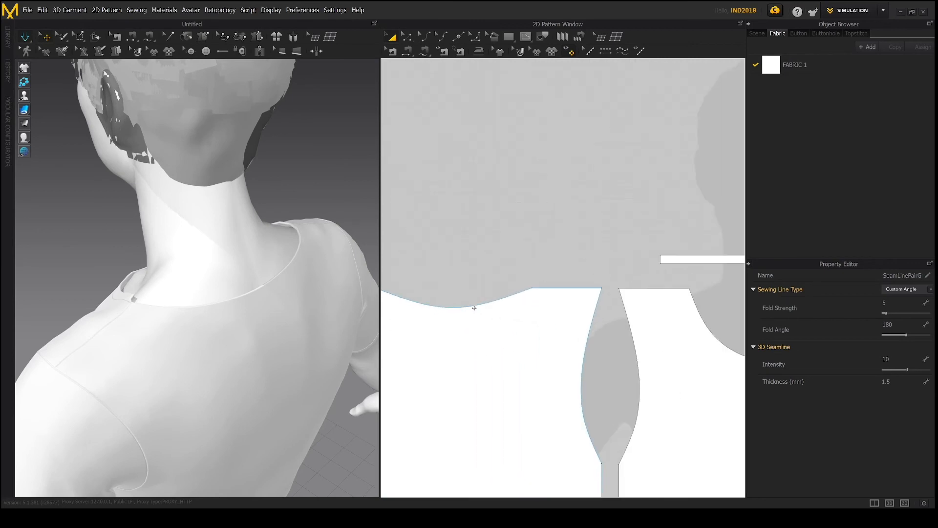
pyautogui.press('z')
pyautogui.click(468, 310)
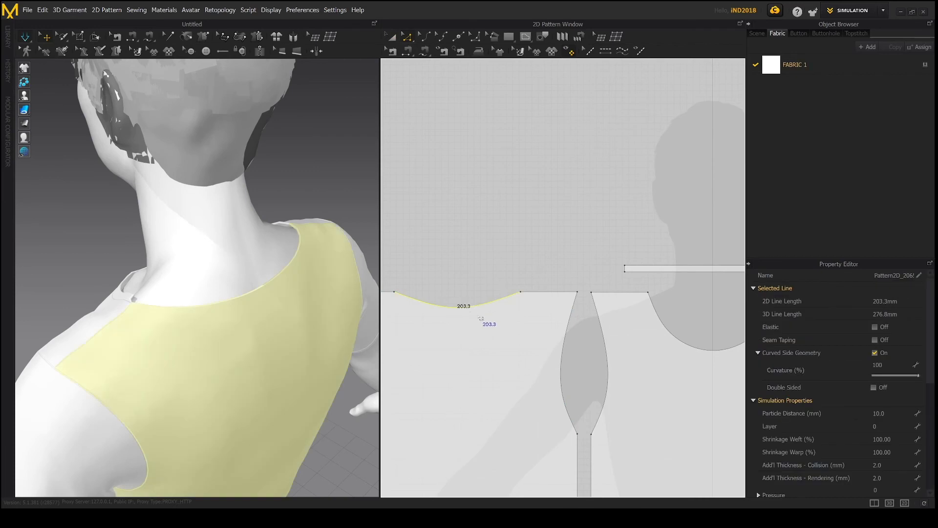
pyautogui.scroll(-1, 584, 293)
pyautogui.moveTo(594, 285); pyautogui.dragTo(528, 292, button='middle')
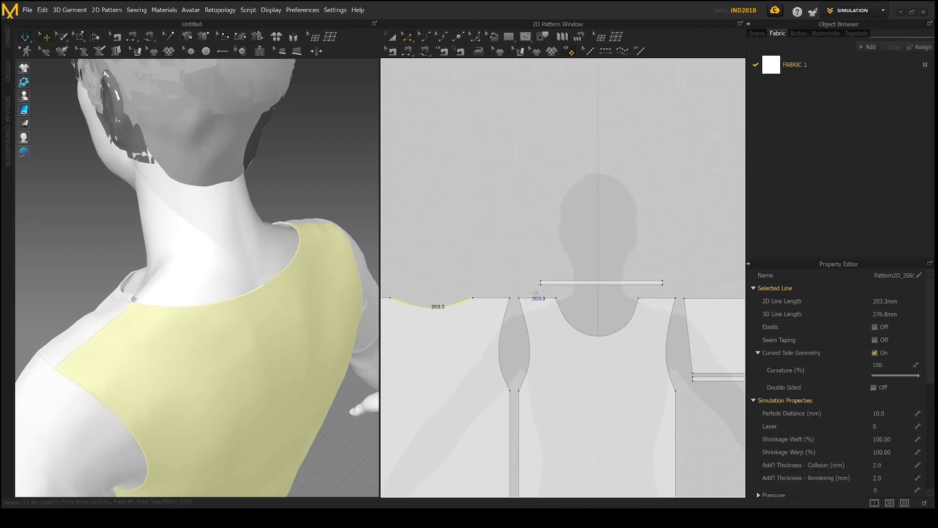
# Copy the front neckband pattern and place the duplicate just above the back pattern's neckline
pyautogui.scroll(3, 562, 288)
pyautogui.press('a')
pyautogui.click(582, 280)
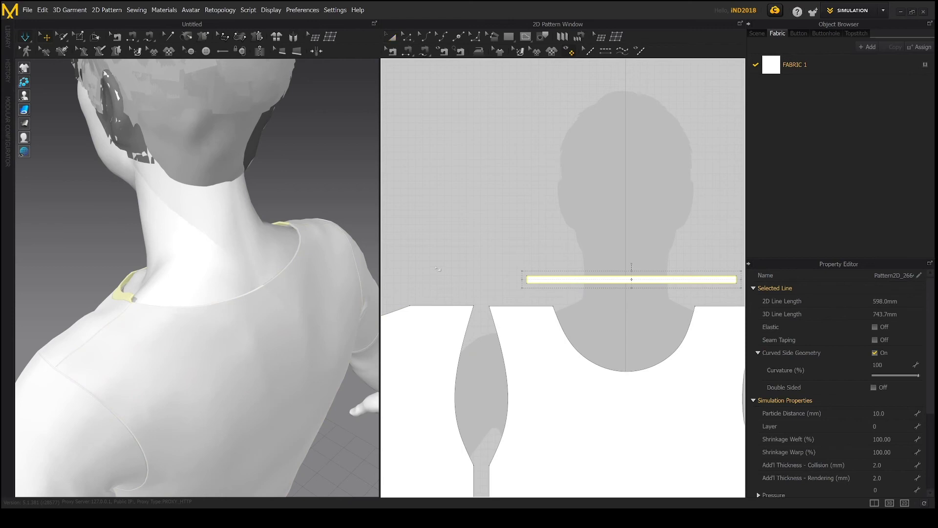
pyautogui.moveTo(632, 279); pyautogui.dragTo(501, 317)
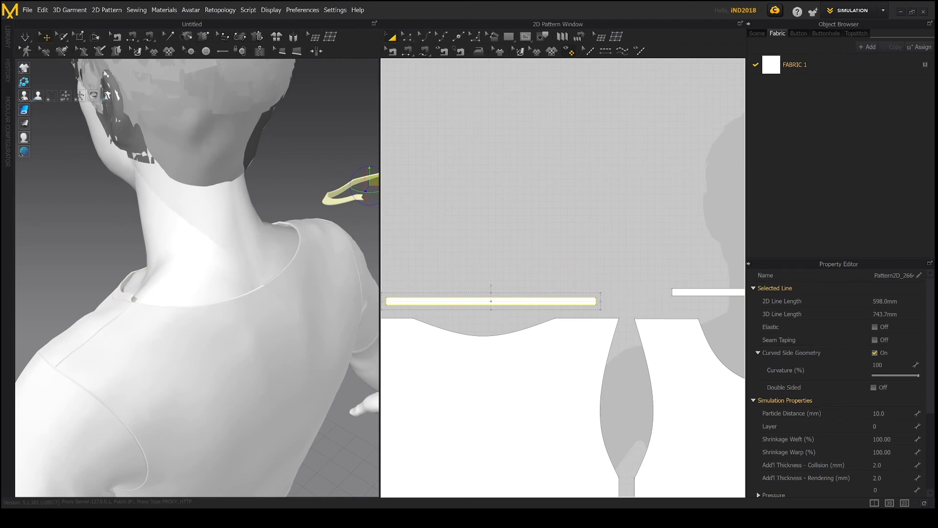
# Arrange the copied neckband around the back of the avatar's neck using the Neck_Back arrangement point
pyautogui.click(51, 98)
pyautogui.click(273, 227)
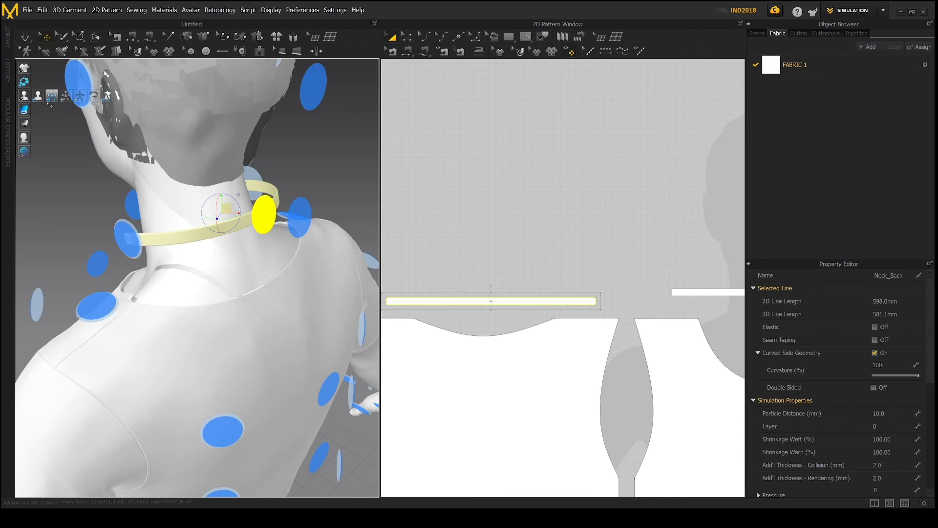
pyautogui.click(52, 97)
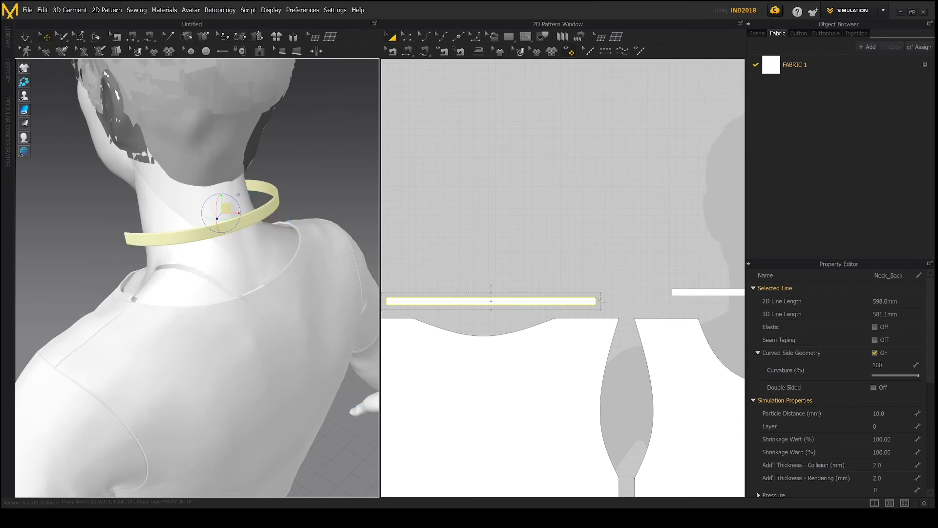
# Shorten the back neckband to about 202.5 mm by moving one of its end edges inward
pyautogui.press('z')
pyautogui.moveTo(608, 292); pyautogui.dragTo(536, 307)
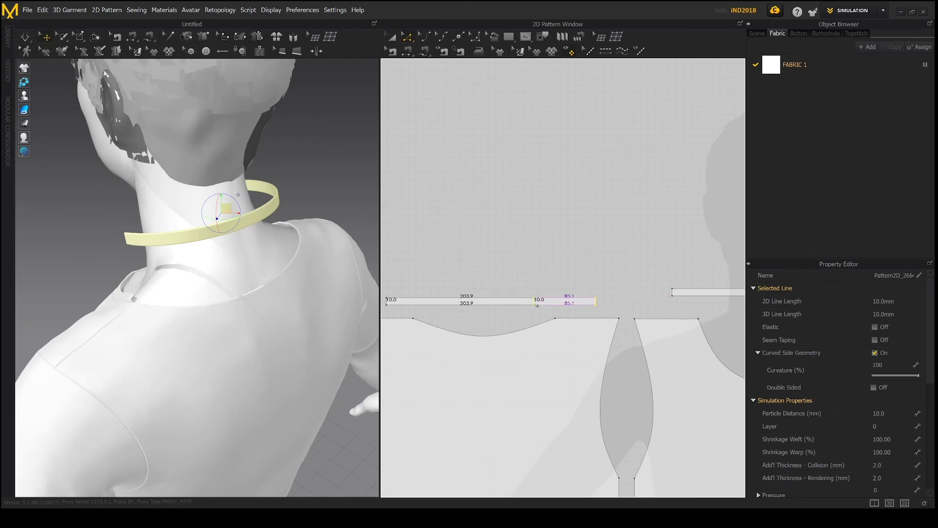
pyautogui.moveTo(534, 302); pyautogui.dragTo(537, 314)
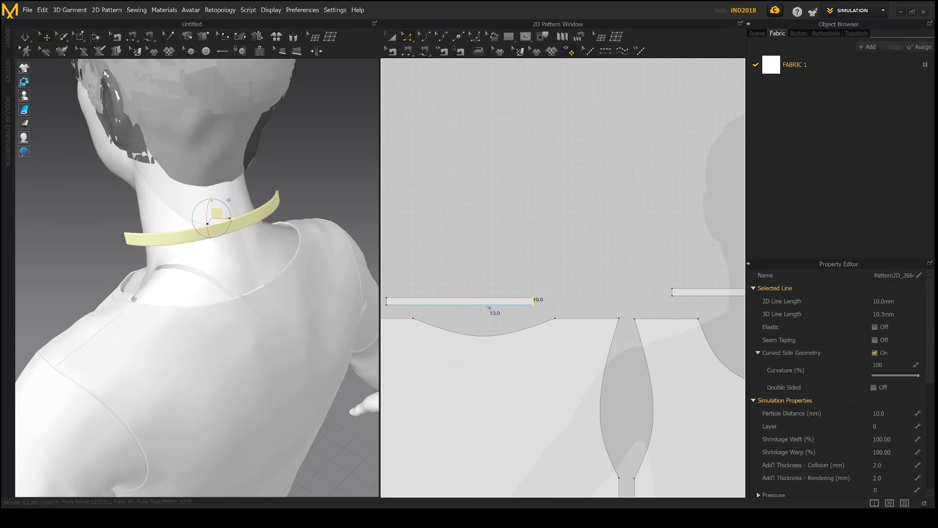
pyautogui.click(235, 233)
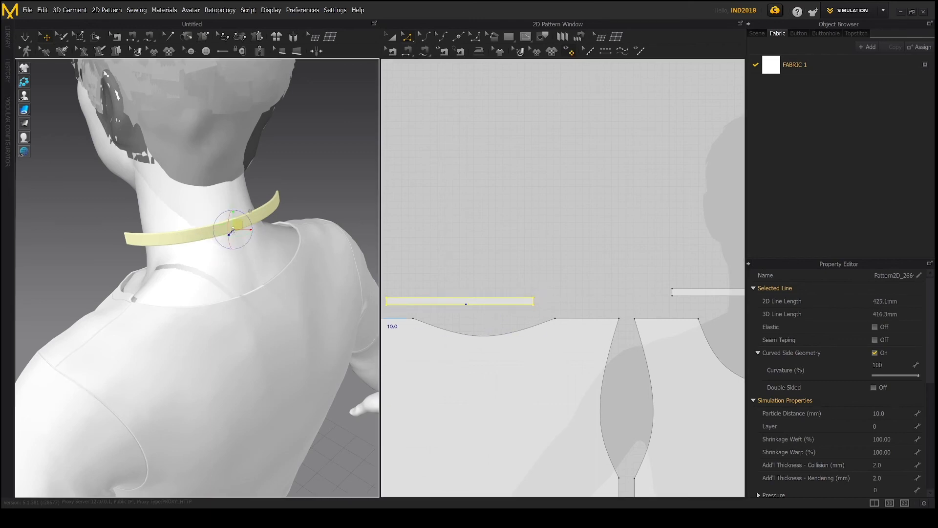
pyautogui.press('Escape')
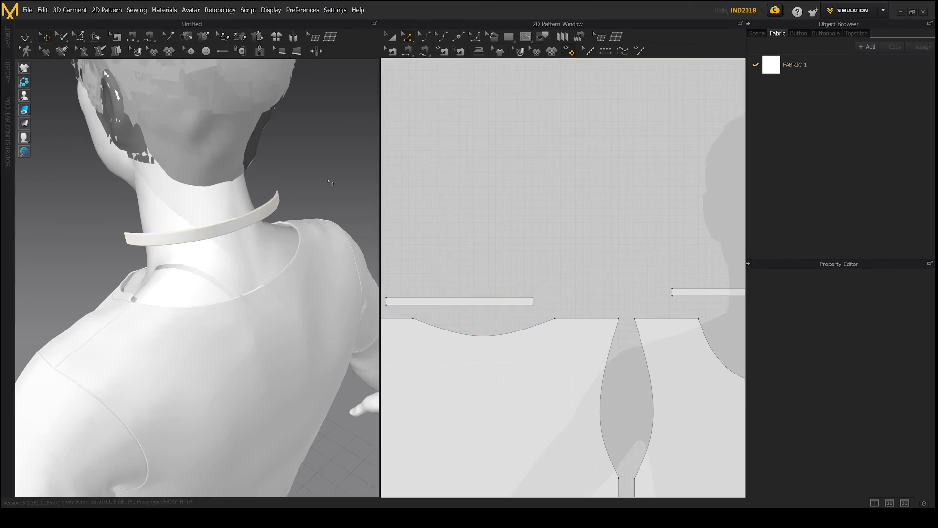
# Sew the back neckband's lower edge to the back neckline curve and simulate to pull it onto the shirt
pyautogui.click(407, 51)
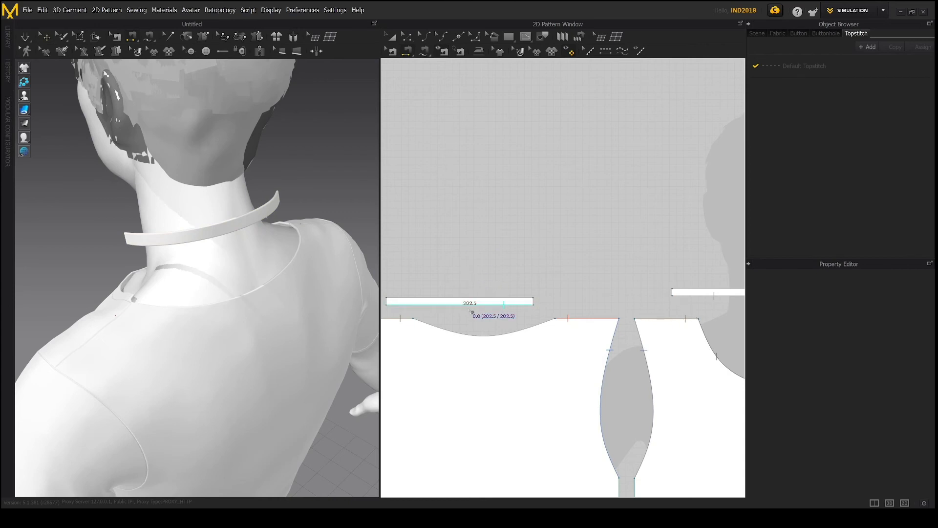
pyautogui.click(478, 338)
pyautogui.moveTo(205, 321); pyautogui.dragTo(270, 299, button='right')
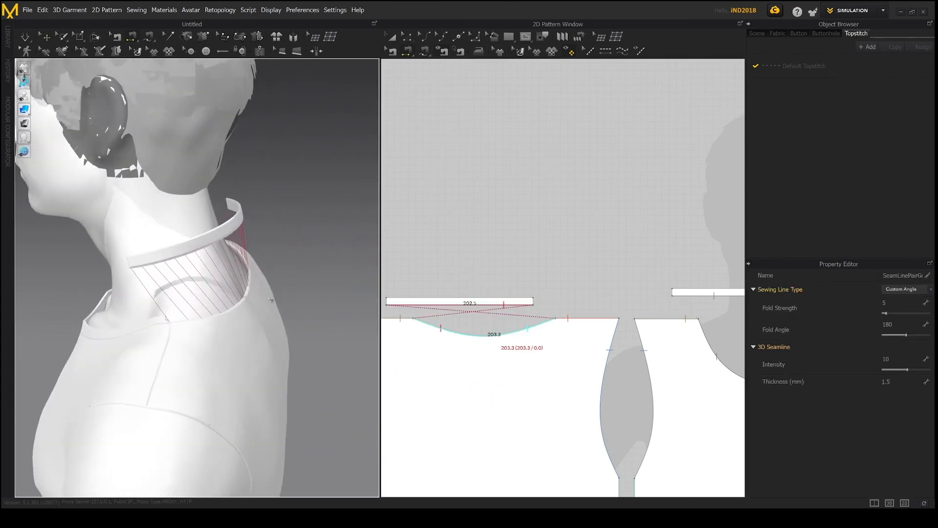
pyautogui.press('space')
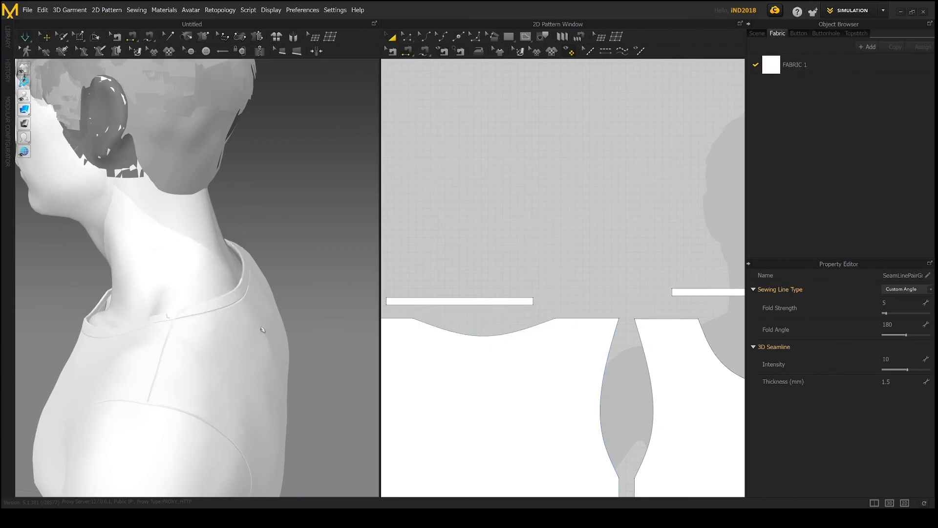
# Sew the short ends of the front and back neckbands together at the avatar's right shoulder
pyautogui.moveTo(182, 330)
pyautogui.mouseDown(button='right')
pyautogui.moveTo(312, 308)
pyautogui.moveTo(314, 295)
pyautogui.moveTo(127, 299)
pyautogui.moveTo(197, 310)
pyautogui.moveTo(190, 332)
pyautogui.mouseUp(button='right')
pyautogui.moveTo(191, 332); pyautogui.dragTo(257, 268, button='middle')
pyautogui.moveTo(257, 268); pyautogui.dragTo(171, 314, button='right')
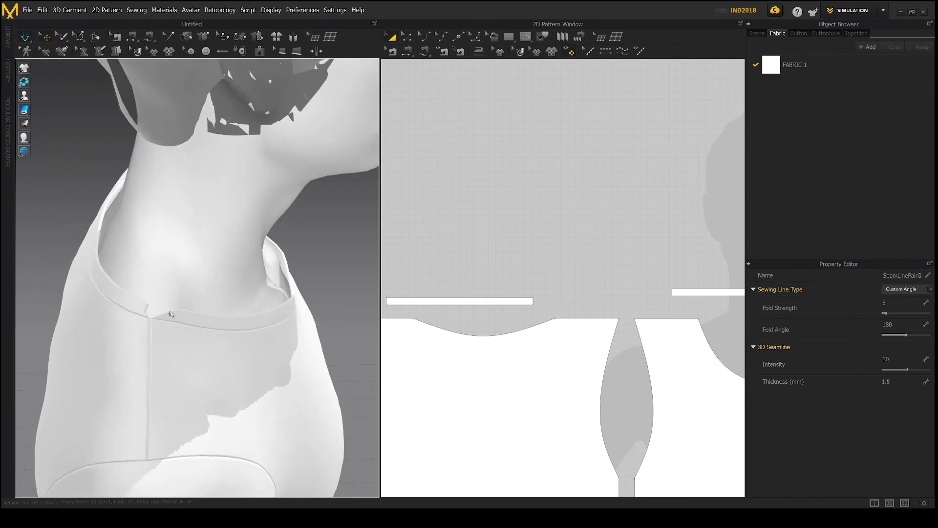
pyautogui.click(142, 309)
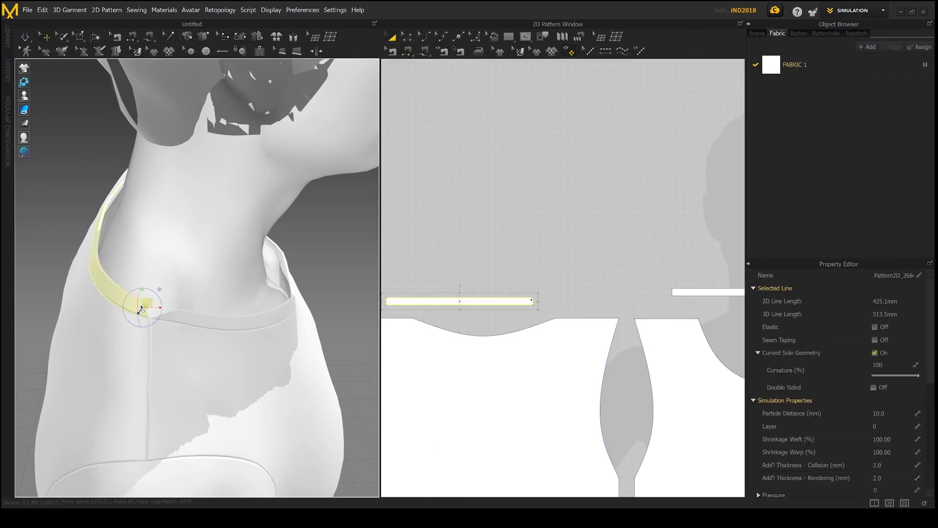
pyautogui.click(166, 316)
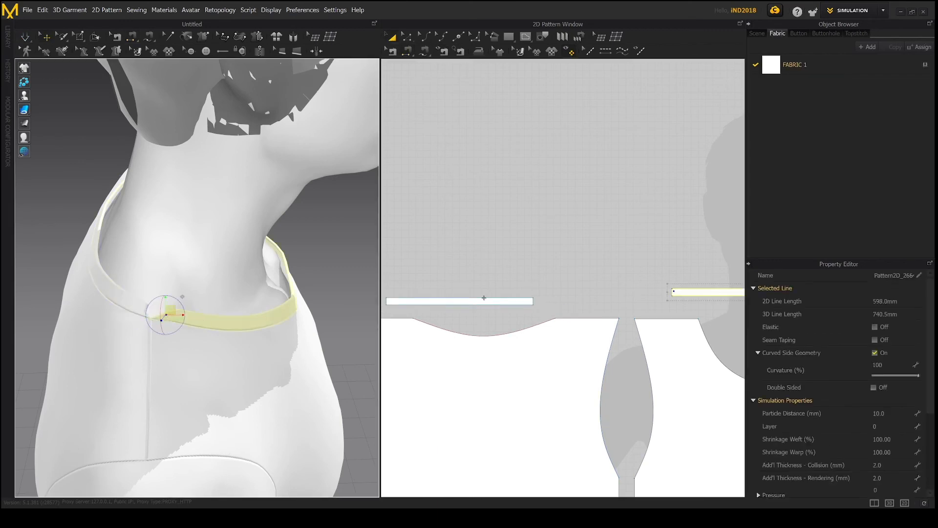
pyautogui.click(408, 52)
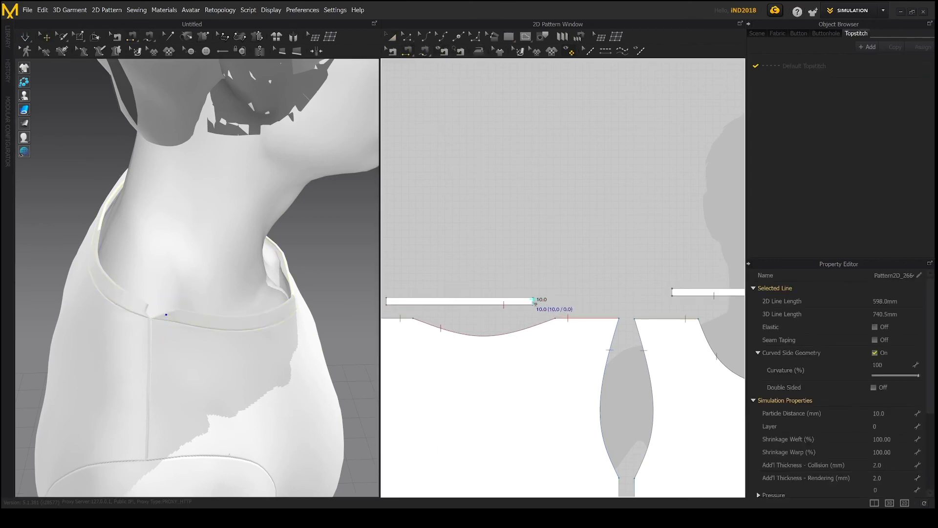
pyautogui.click(532, 299)
pyautogui.click(676, 295)
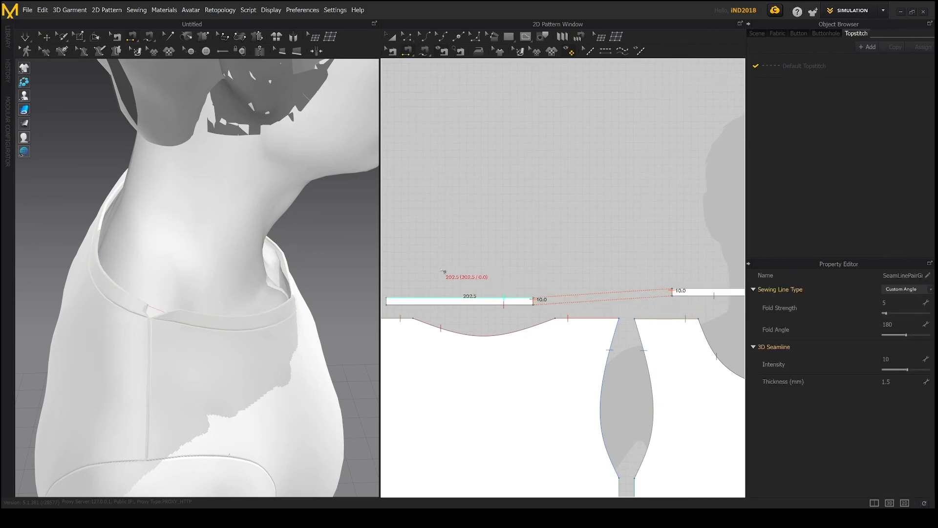
# Sew the remaining short ends of the two neckbands together at the avatar's left shoulder and check the seam there
pyautogui.moveTo(444, 272); pyautogui.dragTo(546, 274, button='middle')
pyautogui.click(493, 306)
pyautogui.moveTo(680, 287); pyautogui.dragTo(434, 289, button='middle')
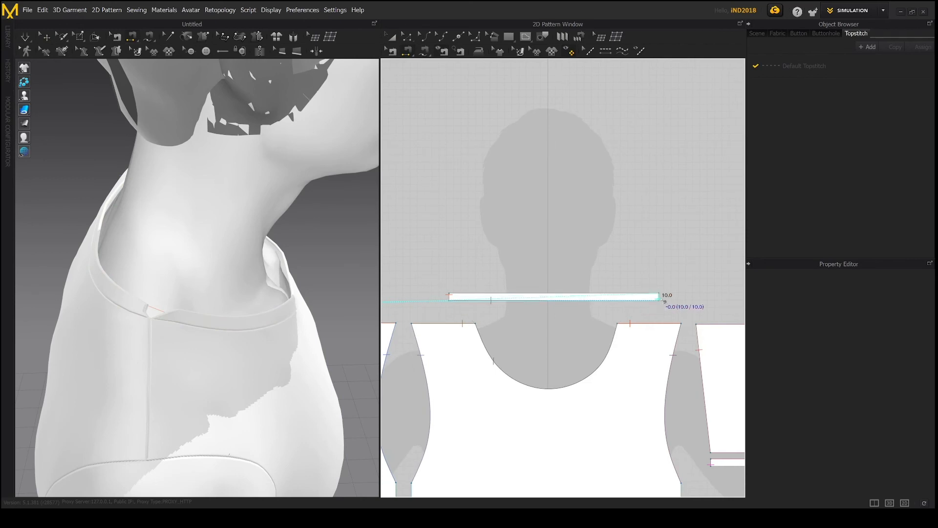
pyautogui.click(661, 295)
pyautogui.moveTo(250, 270); pyautogui.dragTo(254, 309, button='right')
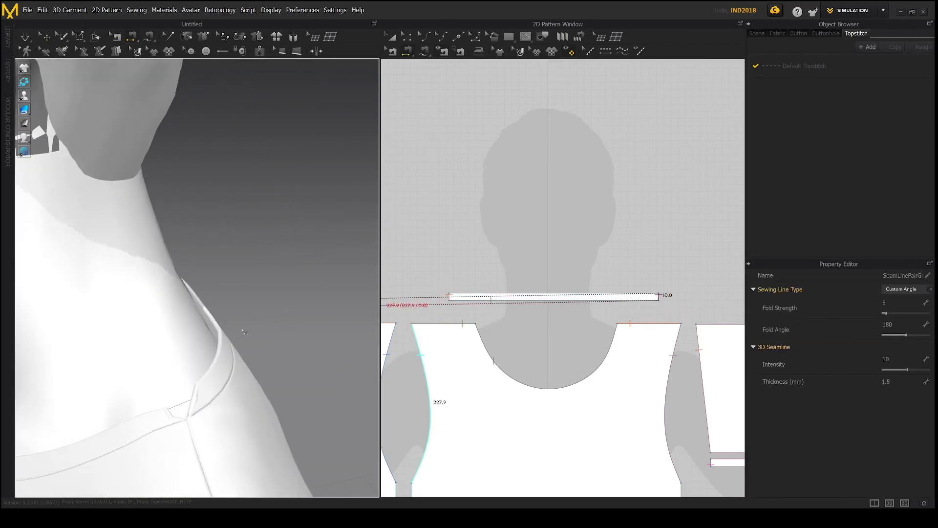
# Inspect the sewn neckband at the shoulder and front neckline and the overall fit of the shirt
pyautogui.click(214, 402)
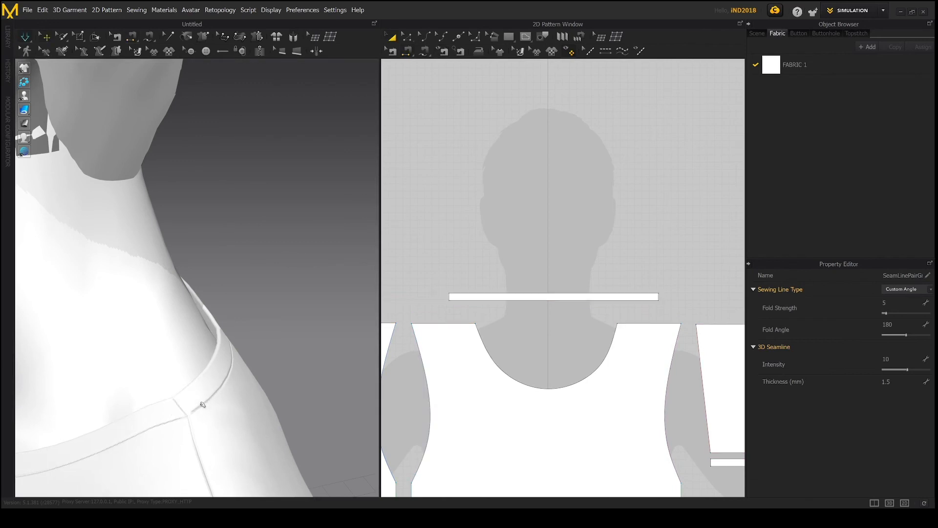
pyautogui.scroll(-1, 167, 348)
pyautogui.scroll(-3, 134, 341)
pyautogui.moveTo(134, 340); pyautogui.dragTo(254, 337, button='right')
pyautogui.moveTo(254, 337); pyautogui.dragTo(253, 215, button='middle')
pyautogui.scroll(-3, 271, 308)
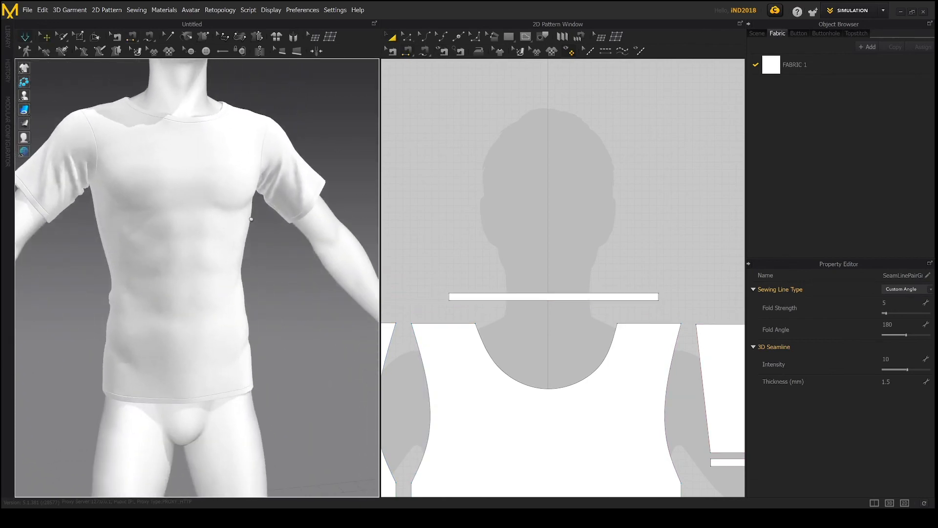
pyautogui.scroll(-1, 261, 296)
pyautogui.moveTo(260, 298); pyautogui.dragTo(216, 289, button='right')
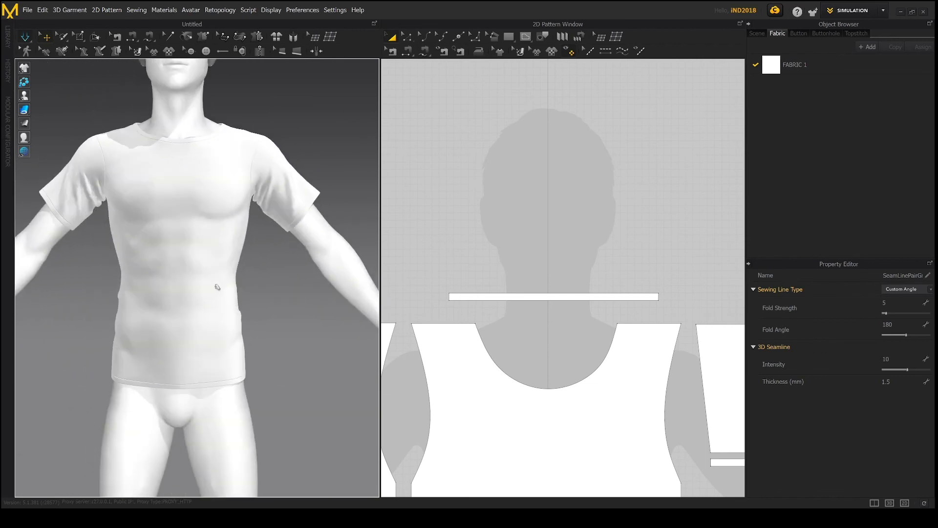
pyautogui.scroll(-1, 214, 272)
pyautogui.moveTo(207, 261); pyautogui.dragTo(233, 319, button='middle')
pyautogui.moveTo(218, 296)
pyautogui.mouseDown(button='right')
pyautogui.moveTo(245, 290)
pyautogui.moveTo(206, 292)
pyautogui.mouseUp(button='right')
pyautogui.moveTo(185, 241); pyautogui.dragTo(169, 285, button='middle')
pyautogui.scroll(8, 169, 285)
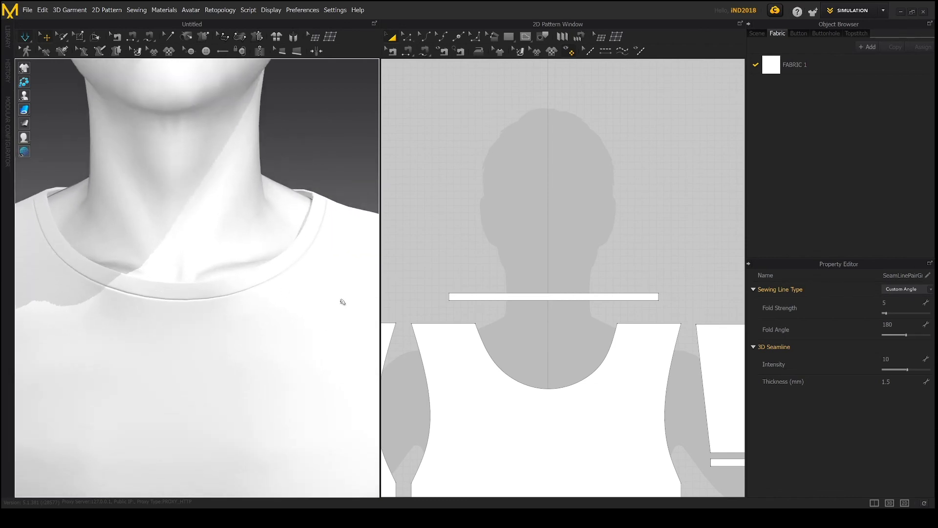
pyautogui.scroll(3, 285, 278)
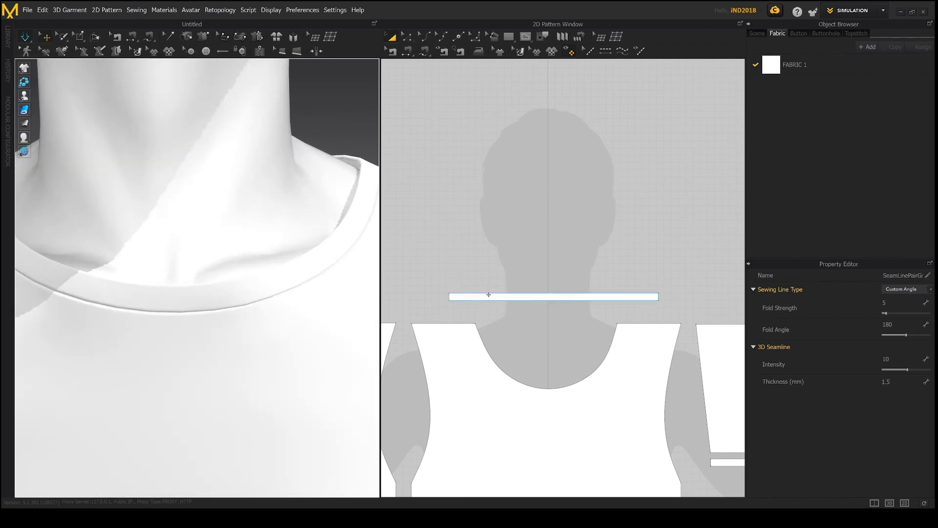
# Add offset internal lines just inside the long upper and lower edges of the front and back neckbands
pyautogui.scroll(-3, 489, 296)
pyautogui.scroll(4, 490, 297)
pyautogui.scroll(3, 490, 297)
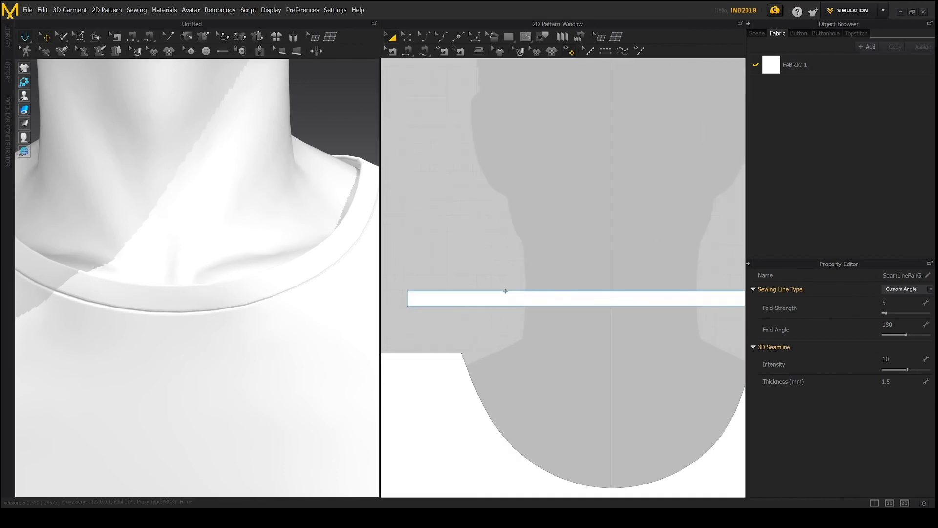
pyautogui.press('z')
pyautogui.click(506, 291)
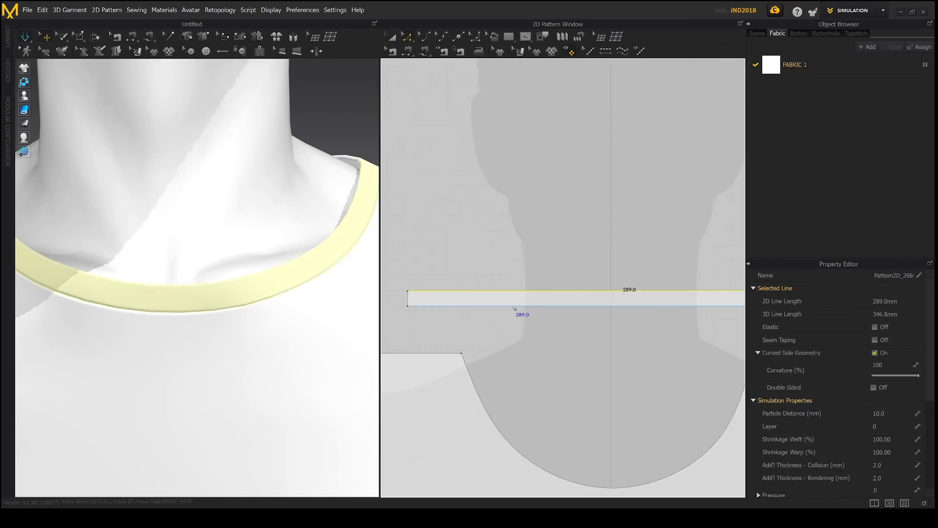
pyautogui.keyDown('shift'); pyautogui.click(513, 307); pyautogui.keyUp('shift')
pyautogui.scroll(-7, 521, 326)
pyautogui.moveTo(453, 318); pyautogui.dragTo(588, 324, button='middle')
pyautogui.scroll(9, 564, 326)
pyautogui.keyDown('shift'); pyautogui.click(556, 385); pyautogui.keyUp('shift')
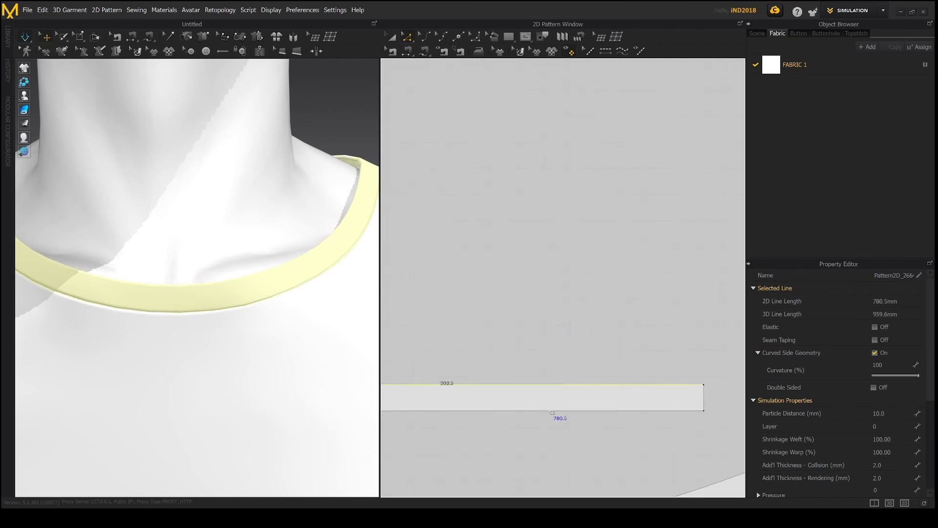
pyautogui.keyDown('shift'); pyautogui.click(551, 412); pyautogui.keyUp('shift')
pyautogui.scroll(-10, 570, 402)
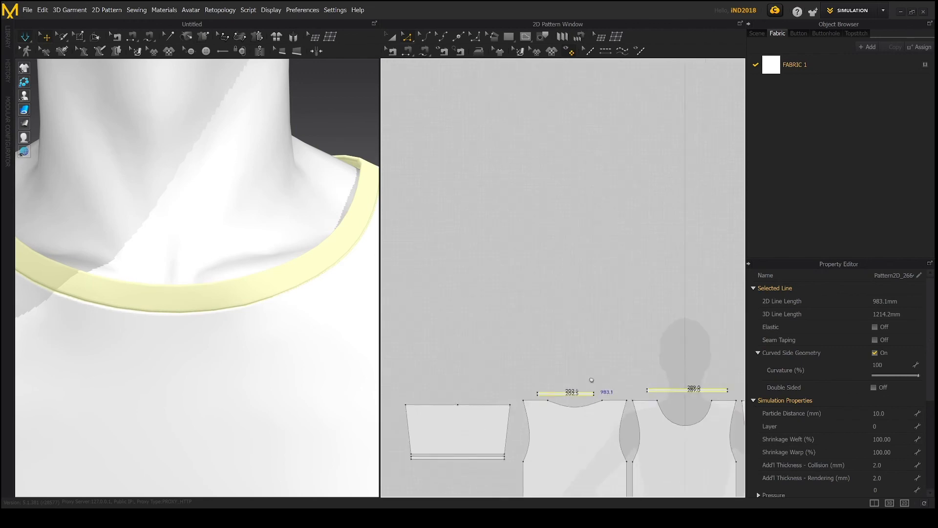
pyautogui.moveTo(589, 382); pyautogui.dragTo(476, 346, button='middle')
pyautogui.scroll(8, 476, 346)
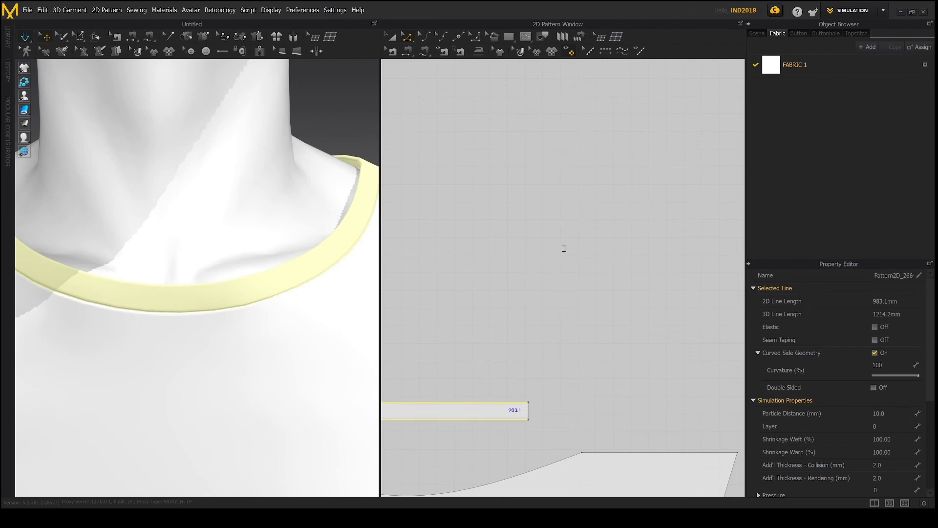
pyautogui.click(496, 361)
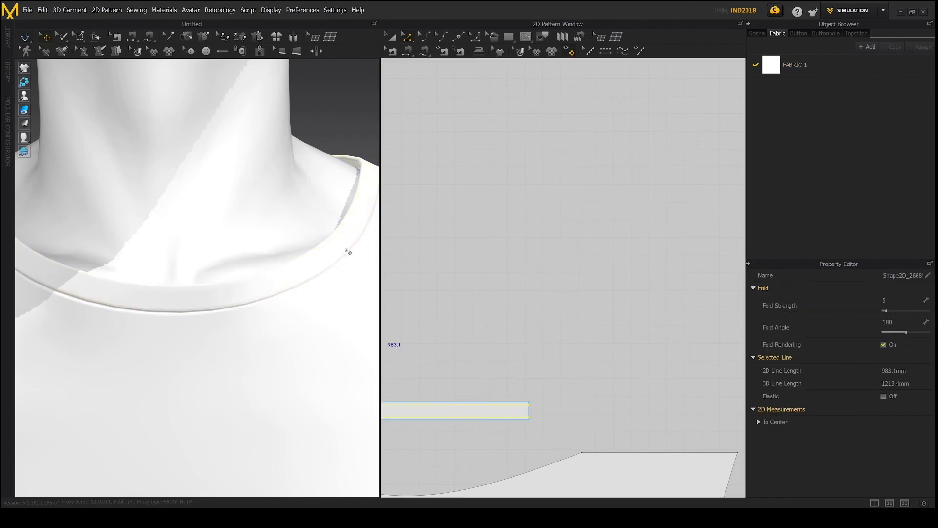
# Examine the neckline, sleeve and torso of the white shirt from several angles
pyautogui.keyDown('alt'); pyautogui.moveTo(312, 308); pyautogui.dragTo(199, 268, button='right'); pyautogui.keyUp('alt')
pyautogui.keyDown('alt'); pyautogui.moveTo(199, 268); pyautogui.dragTo(238, 224); pyautogui.keyUp('alt')
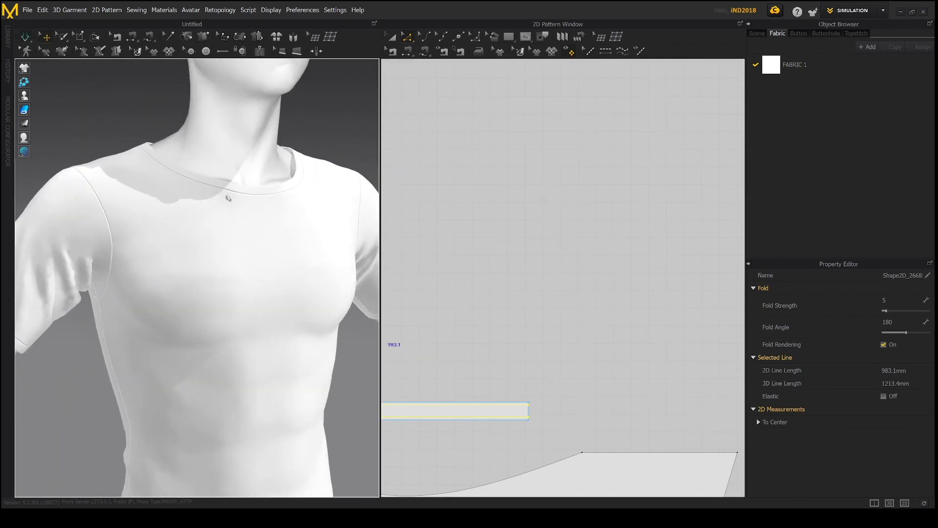
pyautogui.keyDown('alt'); pyautogui.moveTo(163, 246); pyautogui.dragTo(284, 220, button='middle'); pyautogui.keyUp('alt')
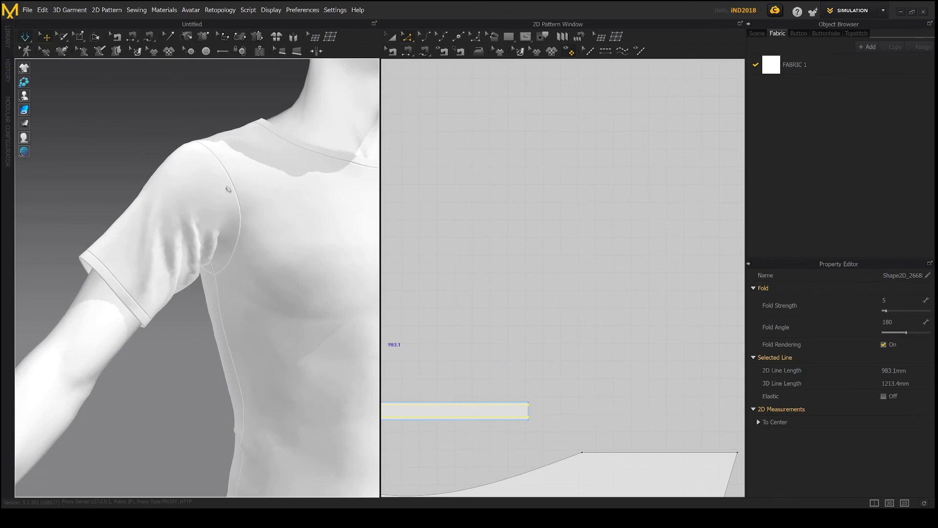
pyautogui.scroll(-5, 321, 280)
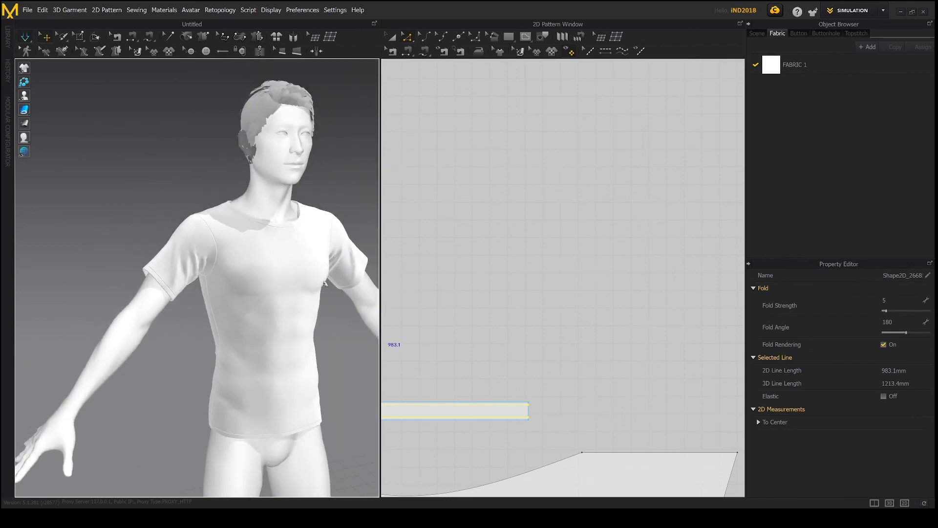
pyautogui.moveTo(321, 280)
pyautogui.mouseDown(button='right')
pyautogui.moveTo(276, 275)
pyautogui.moveTo(302, 278)
pyautogui.mouseUp(button='right')
pyautogui.scroll(3, 296, 280)
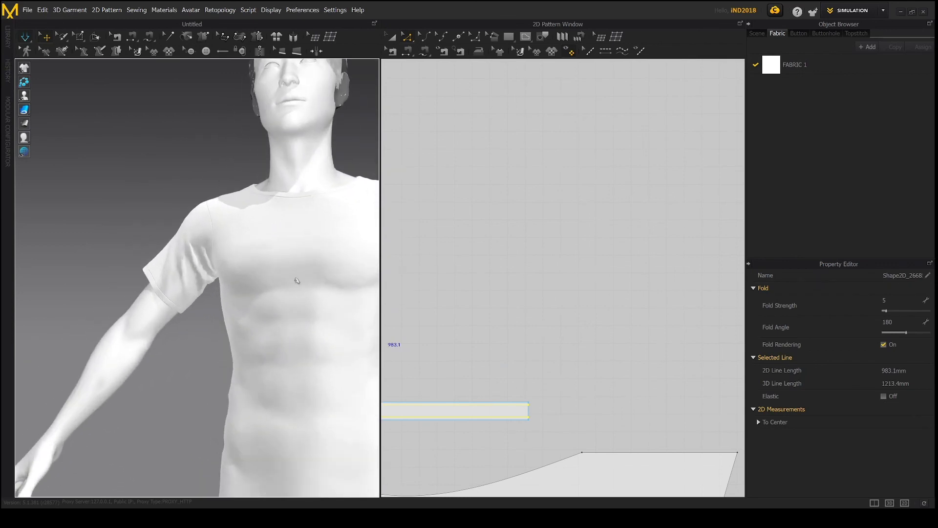
pyautogui.moveTo(317, 273); pyautogui.dragTo(213, 270, button='middle')
pyautogui.scroll(-3, 234, 298)
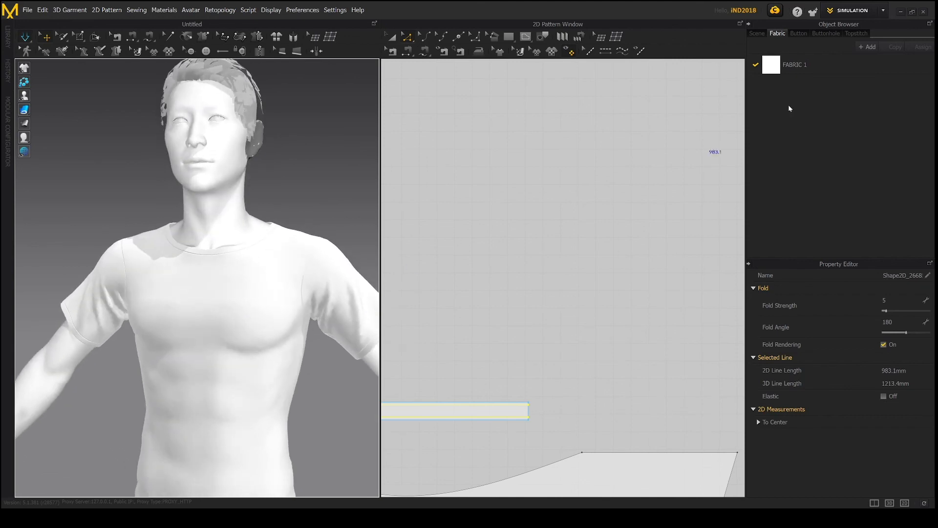
# Add a second fabric with a dark grey colour, the Cotton_40s_Poplin preset and a 1.00 mm thickness
pyautogui.click(868, 47)
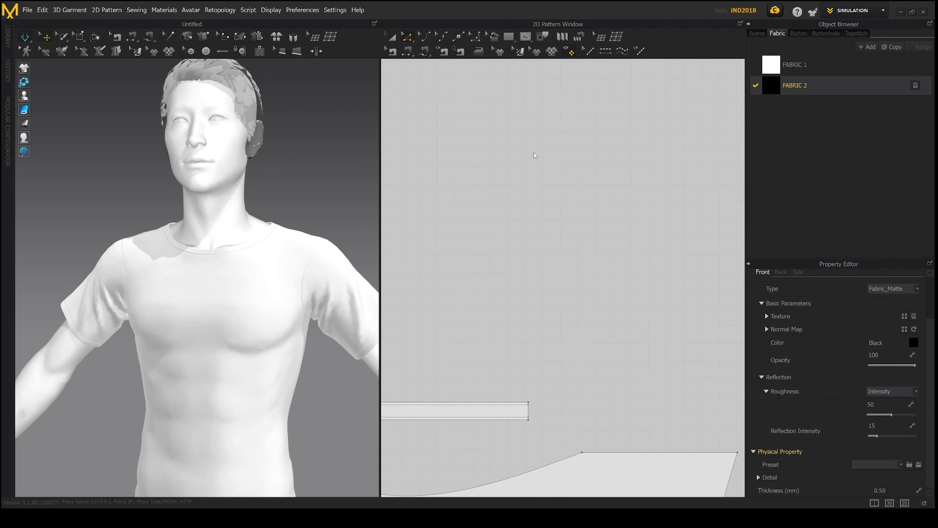
pyautogui.moveTo(425, 100); pyautogui.dragTo(421, 100)
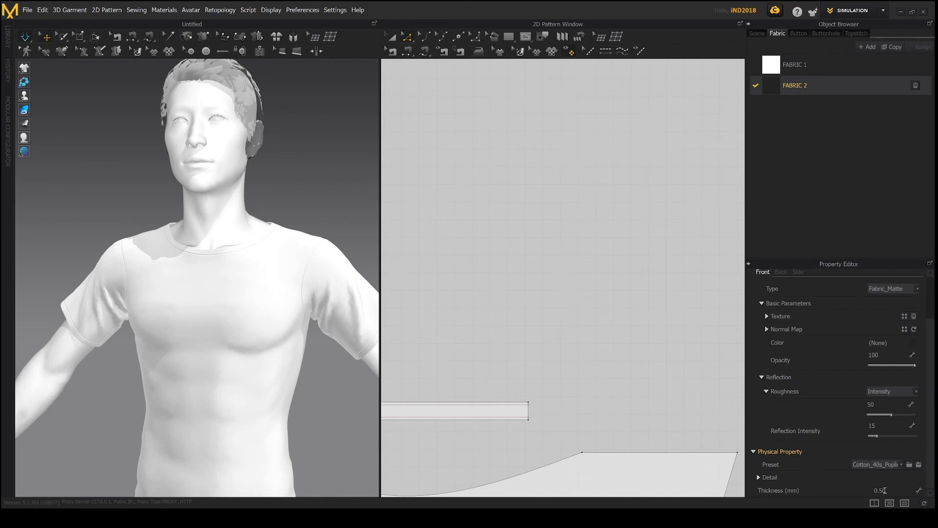
pyautogui.click(884, 490)
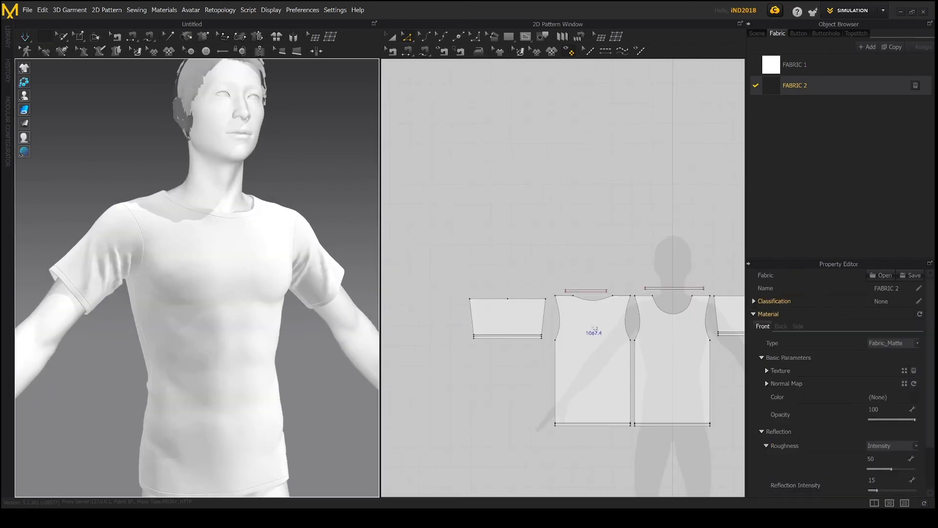
# Assign FABRIC 2 to all the shirt's pattern pieces, including sleeves, hems and neckbands
pyautogui.scroll(-3, 594, 327)
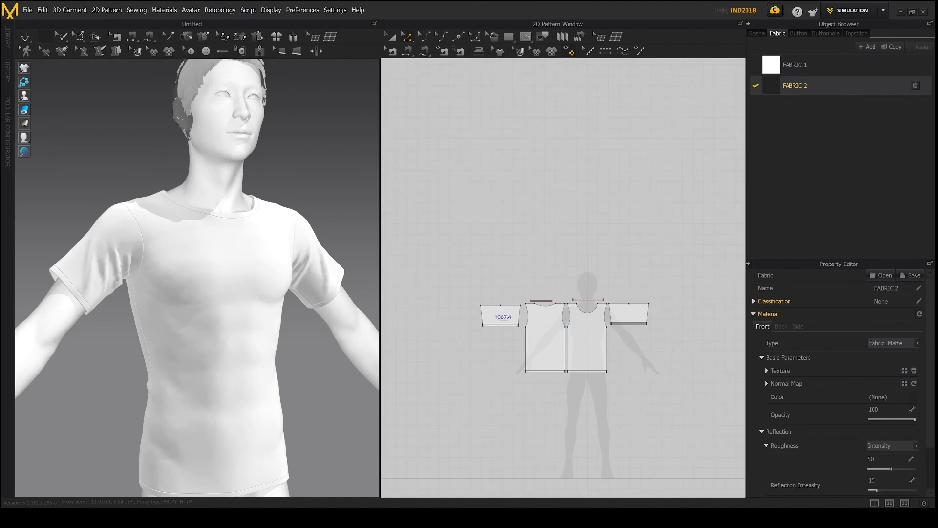
pyautogui.moveTo(469, 293); pyautogui.dragTo(494, 306)
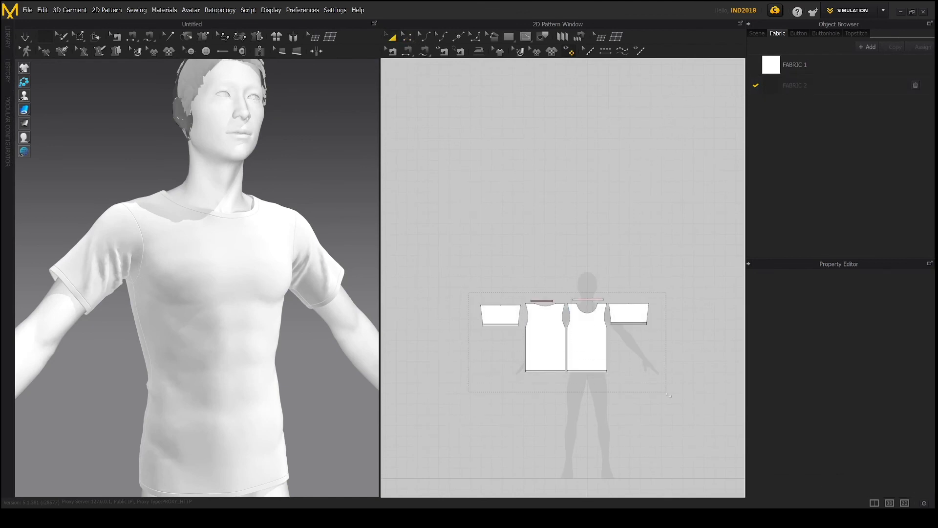
pyautogui.moveTo(668, 395); pyautogui.dragTo(668, 394)
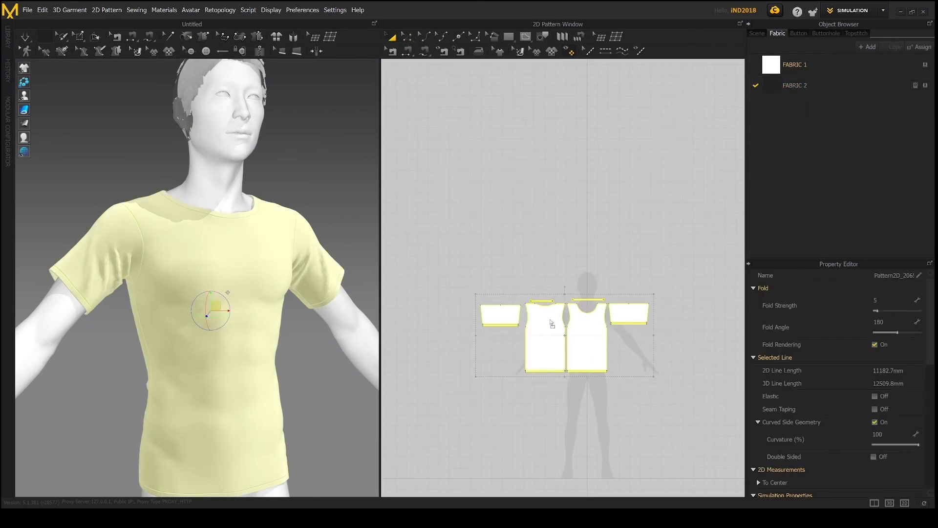
pyautogui.moveTo(551, 323); pyautogui.dragTo(550, 361)
pyautogui.click(350, 227)
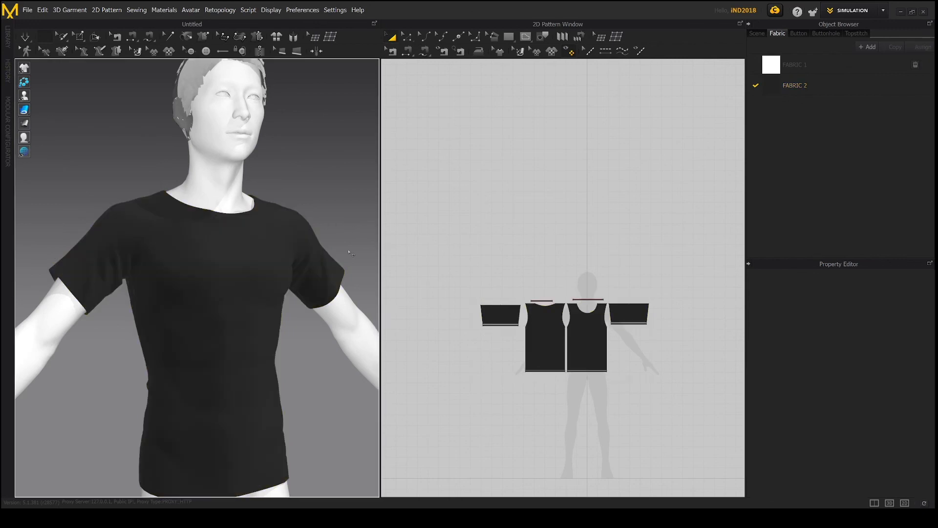
# Change FABRIC 2's physical property preset to Cotton_40s_Chambray and simulate the shirt with it
pyautogui.moveTo(320, 308); pyautogui.dragTo(268, 301, button='right')
pyautogui.moveTo(310, 293); pyautogui.dragTo(272, 245, button='middle')
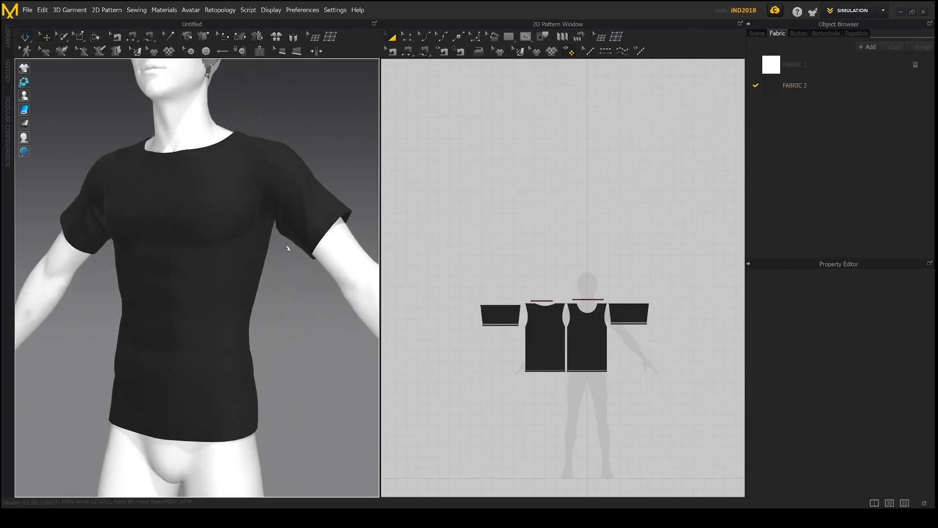
pyautogui.moveTo(287, 247)
pyautogui.mouseDown(button='right')
pyautogui.moveTo(254, 256)
pyautogui.moveTo(281, 244)
pyautogui.mouseUp(button='right')
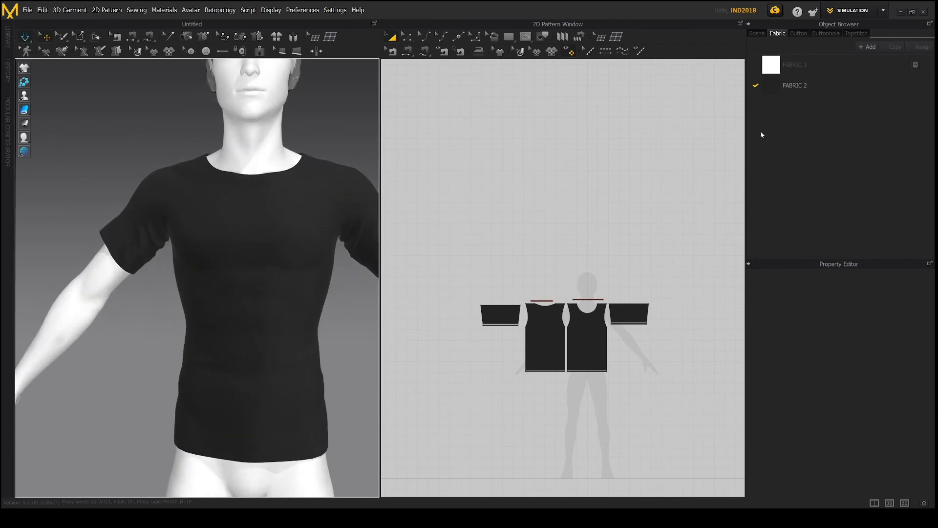
pyautogui.click(821, 86)
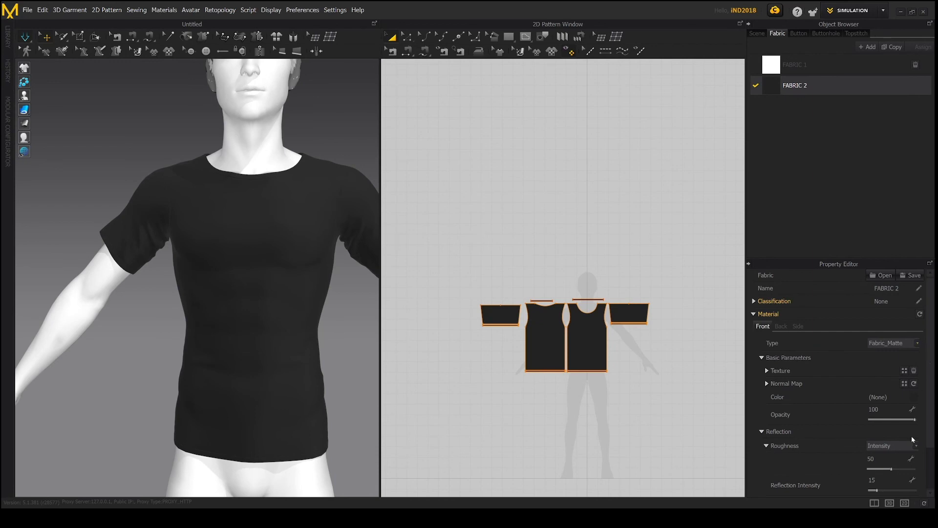
pyautogui.scroll(-2, 912, 440)
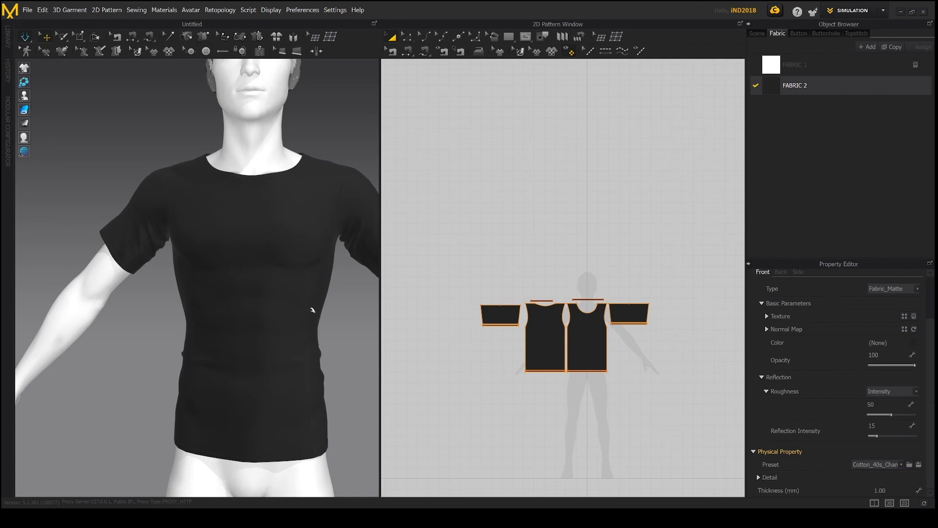
# Tug the lower front and the sides of the simulated shirt to straighten the cloth around the waist
pyautogui.moveTo(197, 366); pyautogui.dragTo(200, 400)
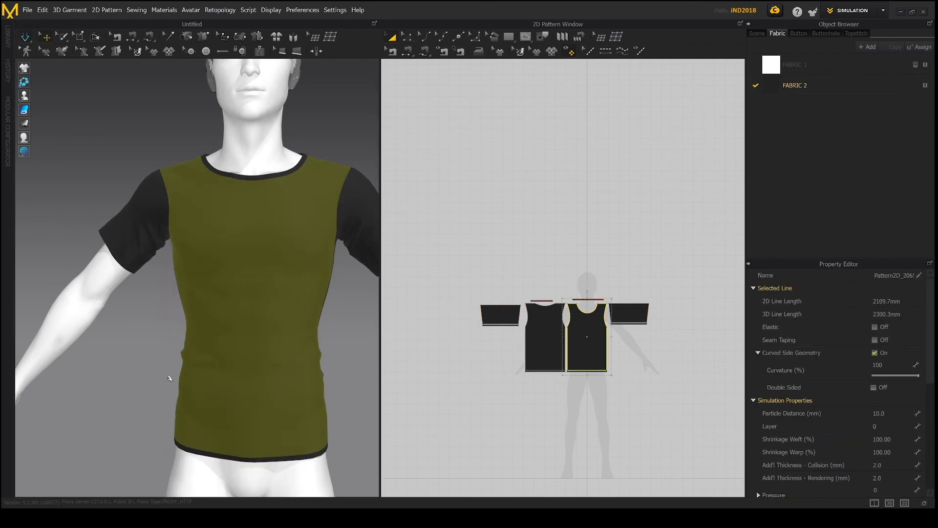
pyautogui.moveTo(212, 403); pyautogui.dragTo(184, 339, button='right')
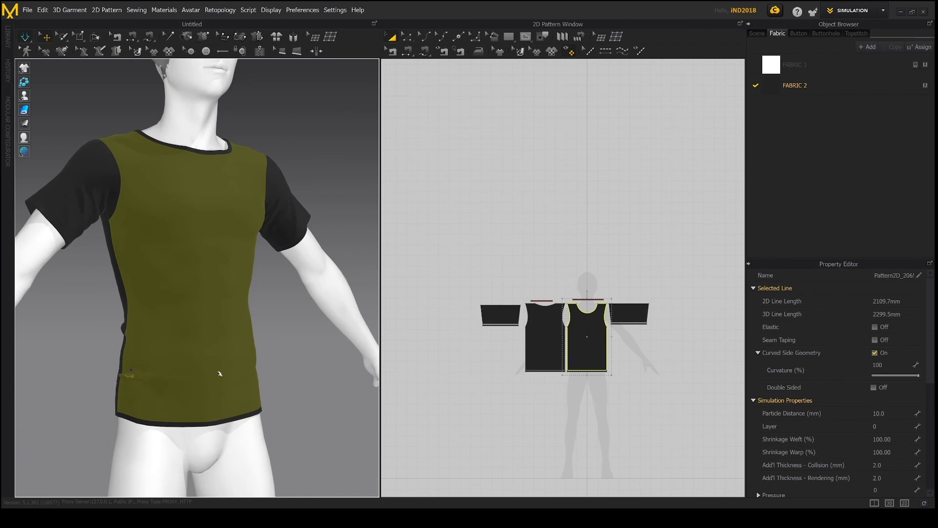
pyautogui.moveTo(264, 402); pyautogui.dragTo(268, 379, button='right')
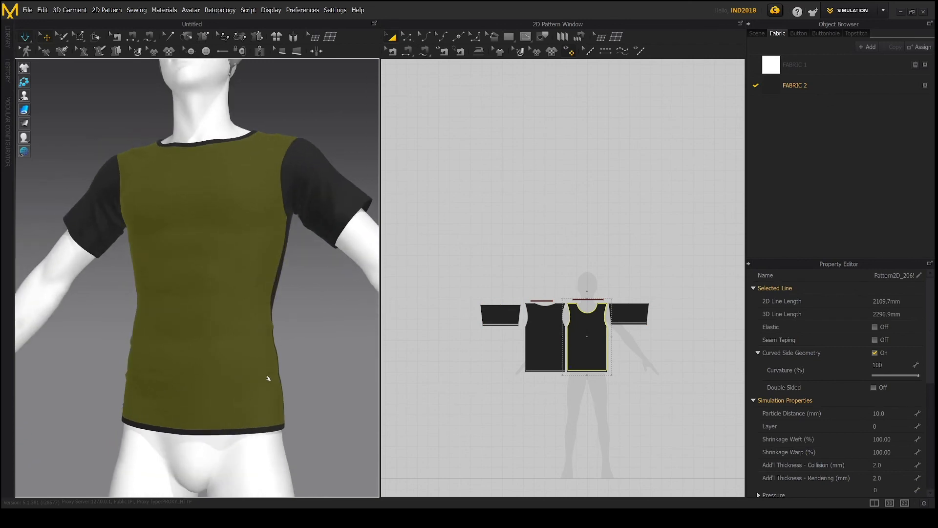
pyautogui.moveTo(268, 380); pyautogui.dragTo(222, 323, button='middle')
pyautogui.moveTo(225, 277); pyautogui.dragTo(240, 209)
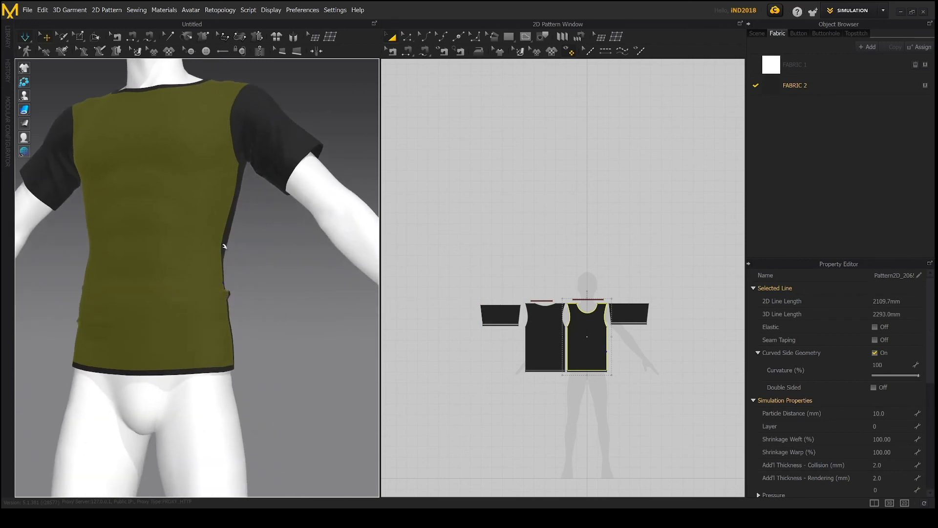
pyautogui.click(243, 206)
pyautogui.scroll(-3, 232, 250)
pyautogui.moveTo(233, 249)
pyautogui.mouseDown(button='right')
pyautogui.moveTo(226, 230)
pyautogui.moveTo(237, 242)
pyautogui.mouseUp(button='right')
pyautogui.click(255, 269)
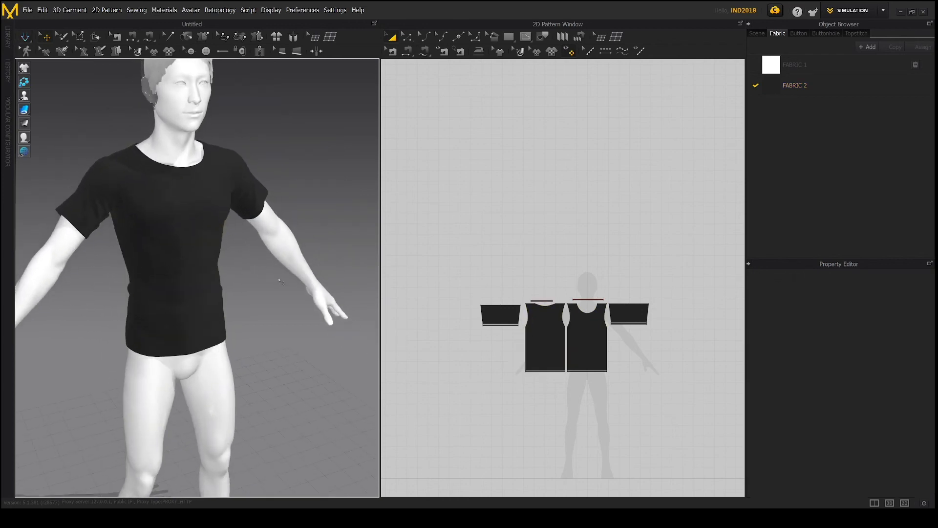
# Try to give all the shirt's pattern pieces a 10 mm particle distance and 2 mm additional collision thickness
pyautogui.moveTo(280, 281); pyautogui.dragTo(262, 270, button='right')
pyautogui.moveTo(240, 247); pyautogui.dragTo(258, 318, button='middle')
pyautogui.moveTo(258, 319); pyautogui.dragTo(235, 300, button='right')
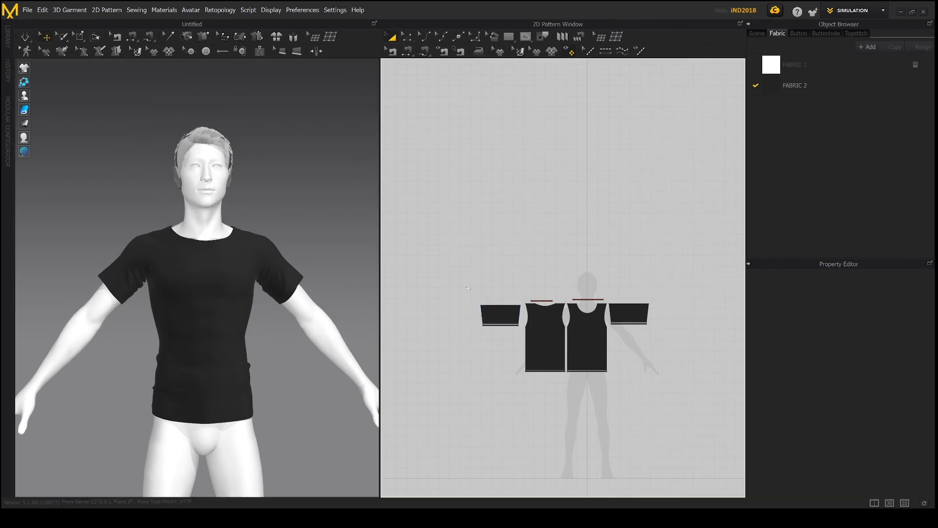
pyautogui.moveTo(662, 400); pyautogui.dragTo(670, 404)
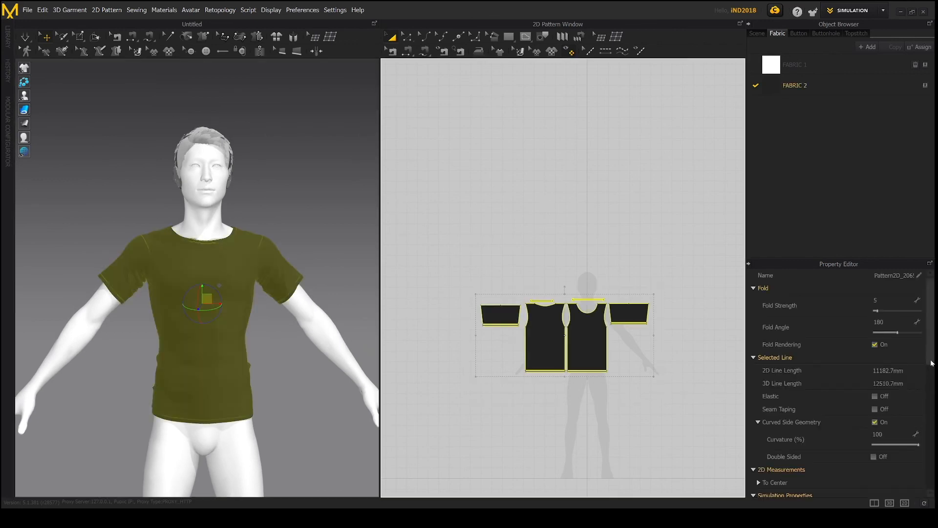
pyautogui.moveTo(932, 355); pyautogui.dragTo(935, 396)
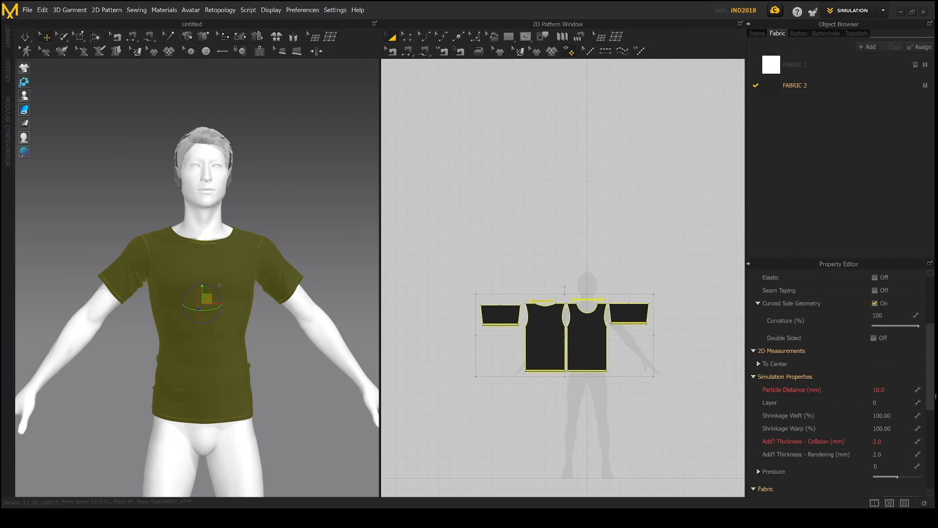
pyautogui.click(883, 390)
pyautogui.write('10')
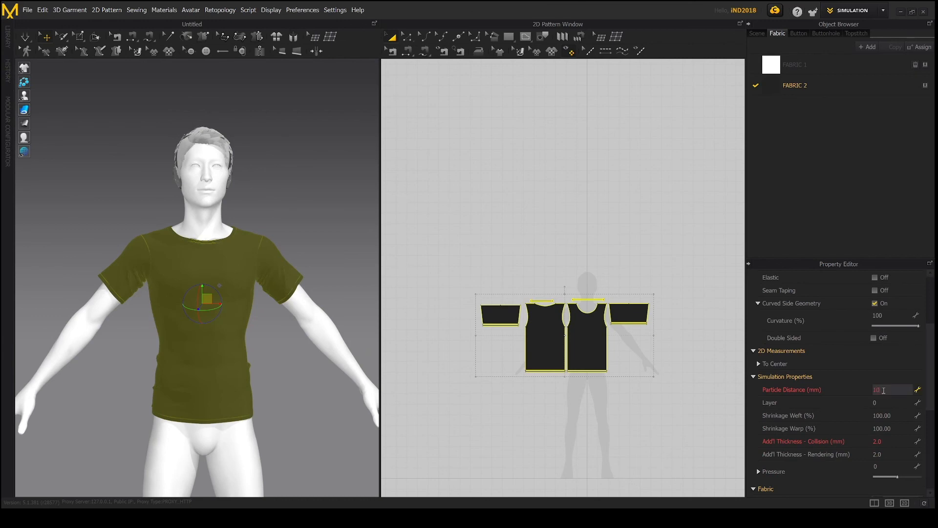
pyautogui.click(883, 441)
pyautogui.write('2')
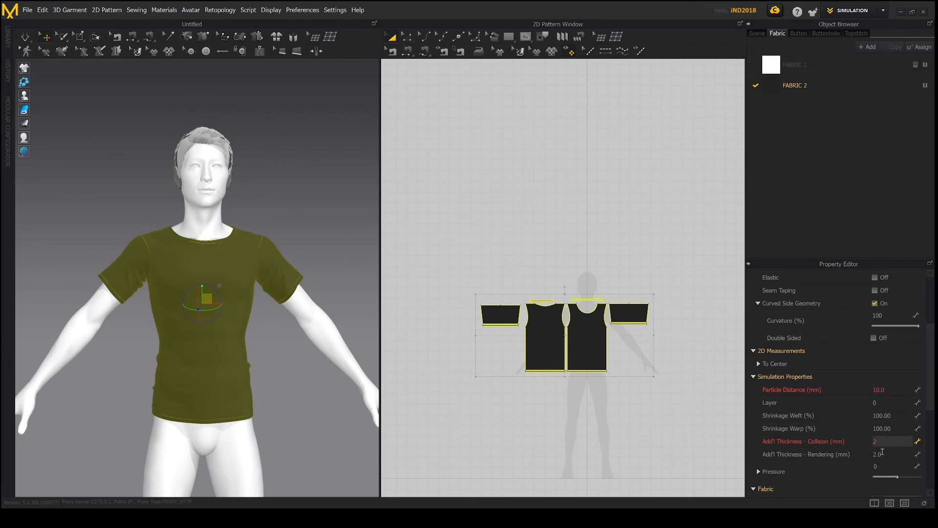
pyautogui.click(882, 454)
pyautogui.press('Return')
# Examine the simulation properties of the front neckband piece on its own
pyautogui.click(670, 304)
pyautogui.scroll(5, 654, 307)
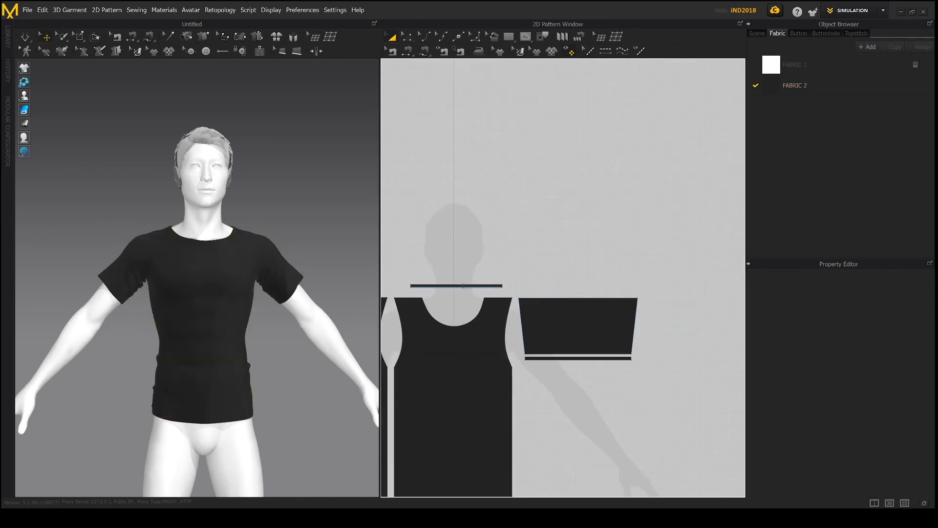
pyautogui.scroll(6, 459, 287)
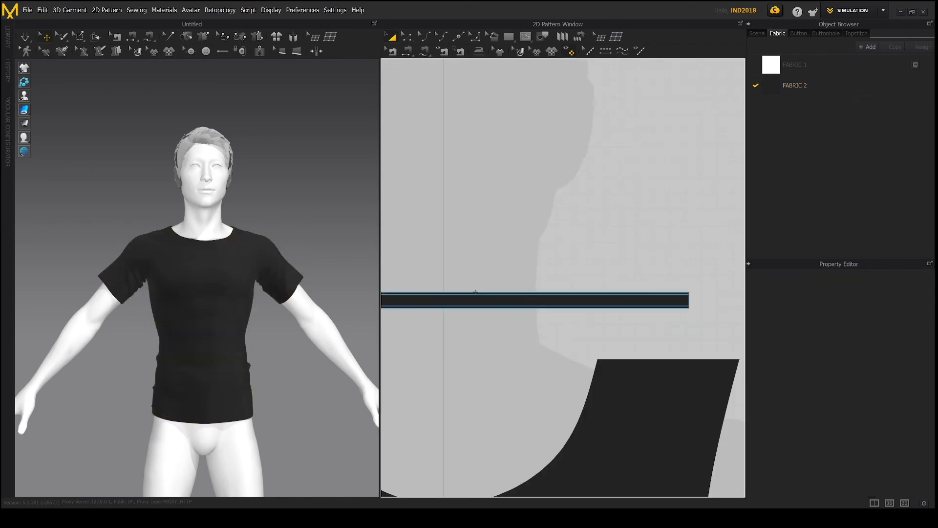
pyautogui.click(473, 299)
pyautogui.moveTo(929, 381); pyautogui.dragTo(933, 428)
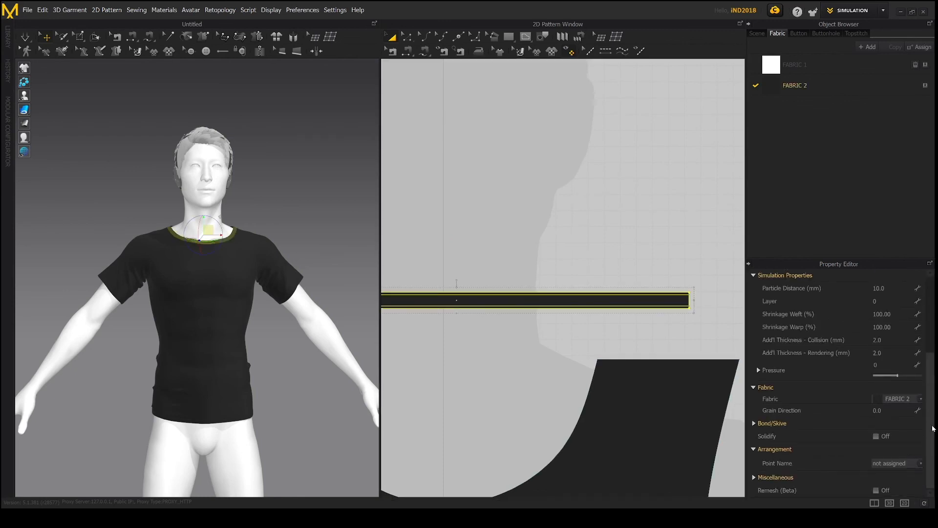
pyautogui.moveTo(935, 382); pyautogui.dragTo(933, 342)
pyautogui.scroll(-9, 636, 358)
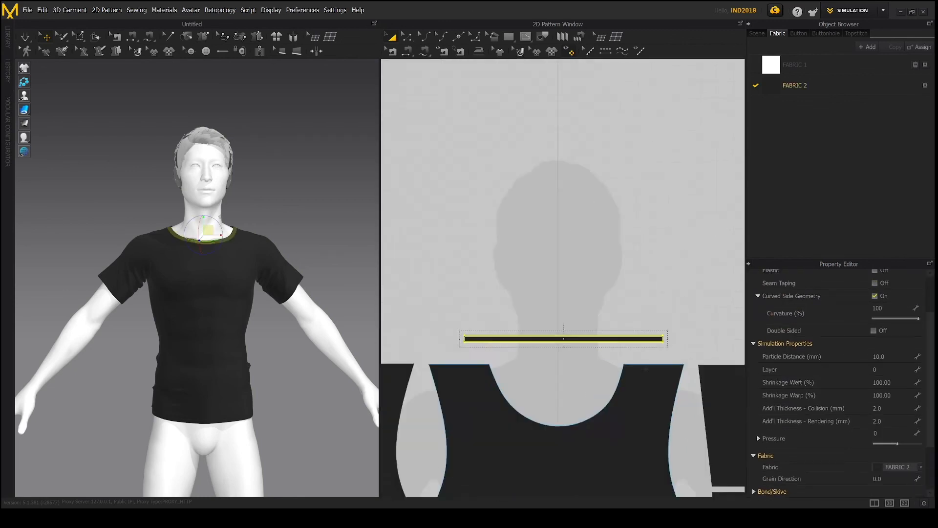
# Set the particle distance of all the shirt's pattern pieces to 5 mm and start the simulation
pyautogui.moveTo(637, 355); pyautogui.dragTo(616, 284, button='right')
pyautogui.moveTo(460, 268); pyautogui.dragTo(676, 368)
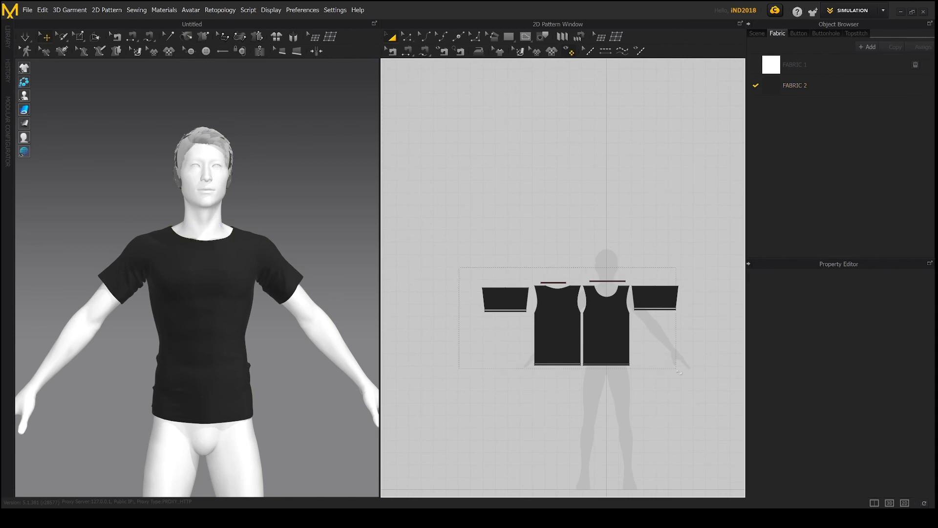
pyautogui.moveTo(754, 391); pyautogui.dragTo(754, 391)
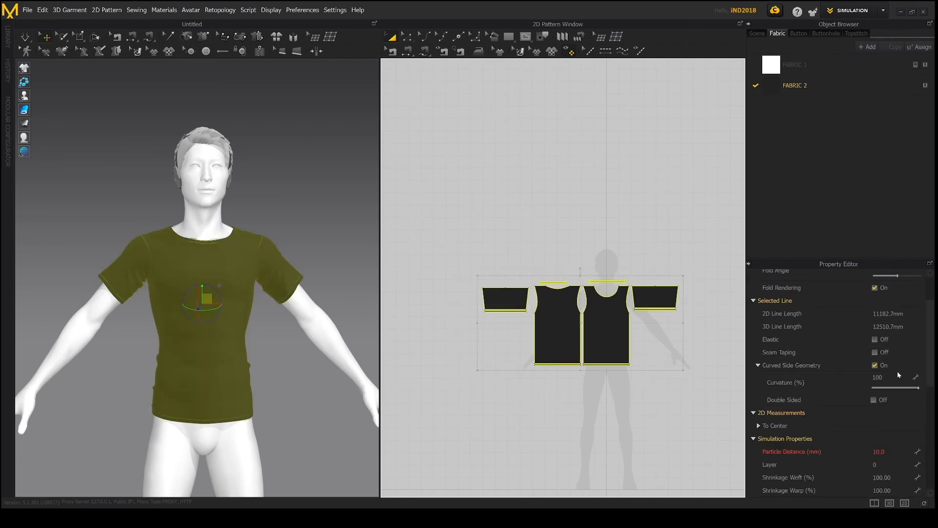
pyautogui.click(883, 451)
pyautogui.write('5')
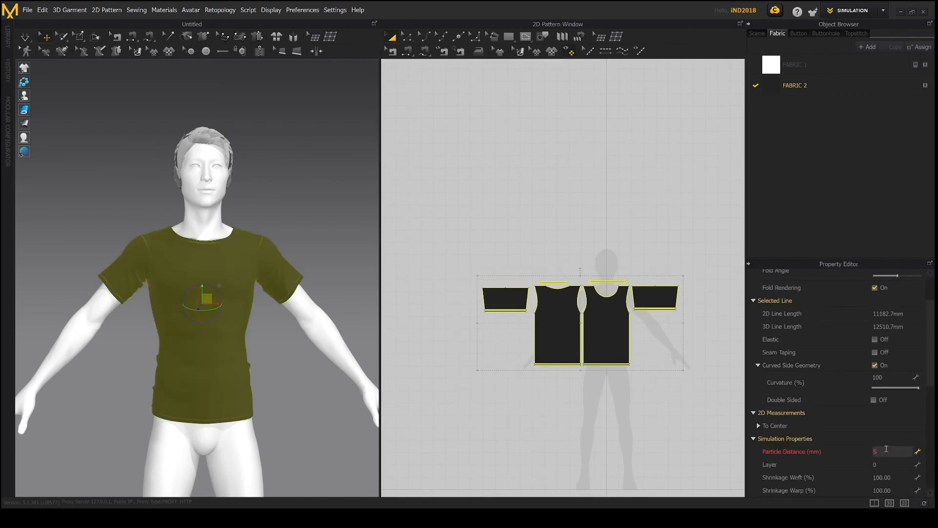
pyautogui.press('Return')
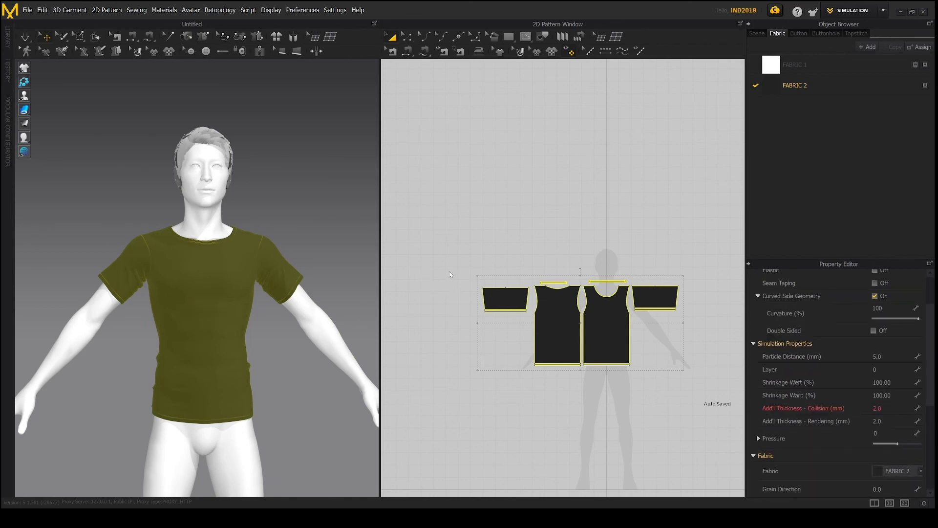
pyautogui.click(312, 290)
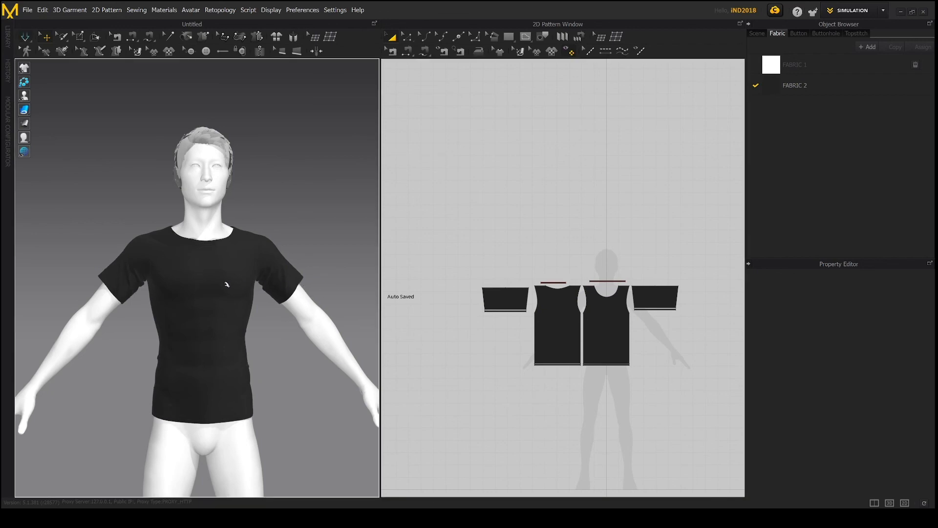
# Tug the avatar's left sleeve downward near the underarm during simulation to smooth its wrinkles
pyautogui.click(277, 284)
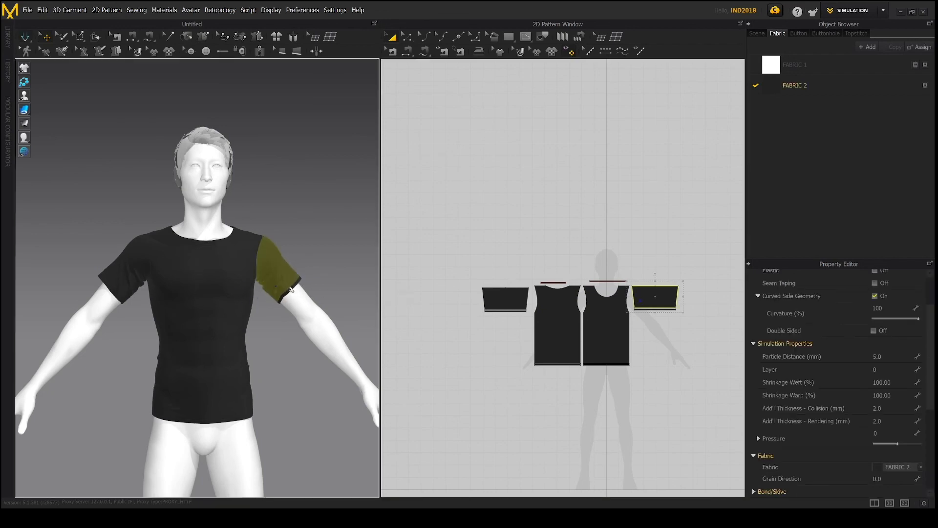
pyautogui.scroll(5, 298, 288)
pyautogui.moveTo(305, 289); pyautogui.dragTo(202, 299, button='middle')
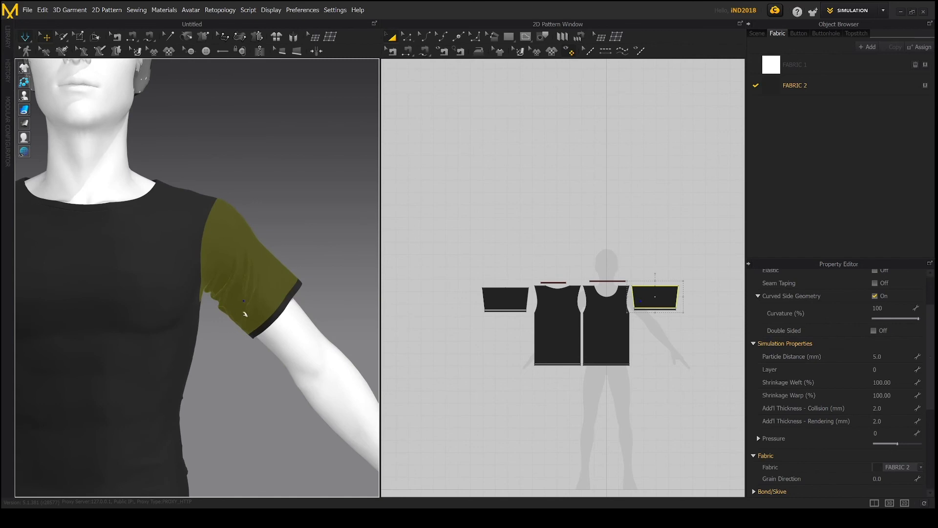
pyautogui.moveTo(229, 306); pyautogui.dragTo(220, 325)
pyautogui.moveTo(283, 325)
pyautogui.mouseDown(button='right')
pyautogui.moveTo(235, 333)
pyautogui.moveTo(291, 330)
pyautogui.mouseUp(button='right')
pyautogui.click(238, 334)
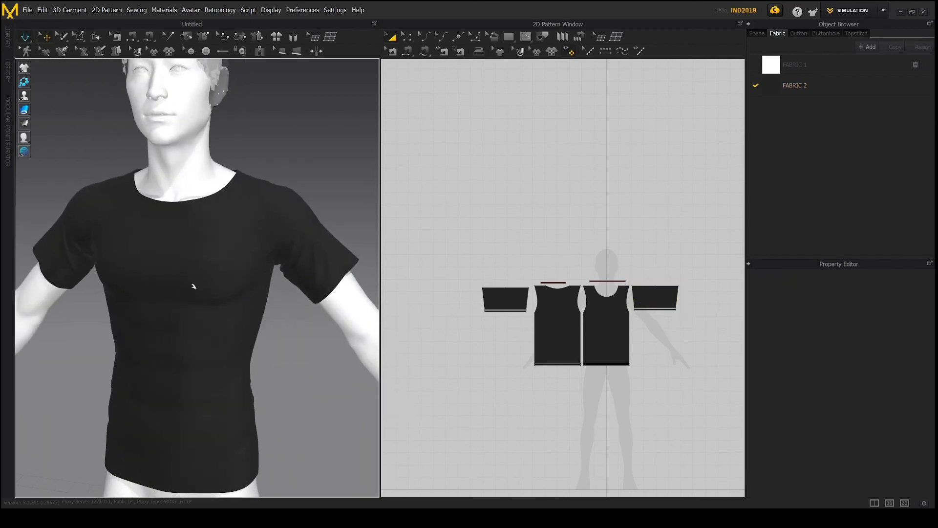
# Tug the avatar's right sleeve downward and toward the body during simulation to smooth the cloth
pyautogui.moveTo(193, 287); pyautogui.dragTo(230, 266, button='right')
pyautogui.click(157, 265)
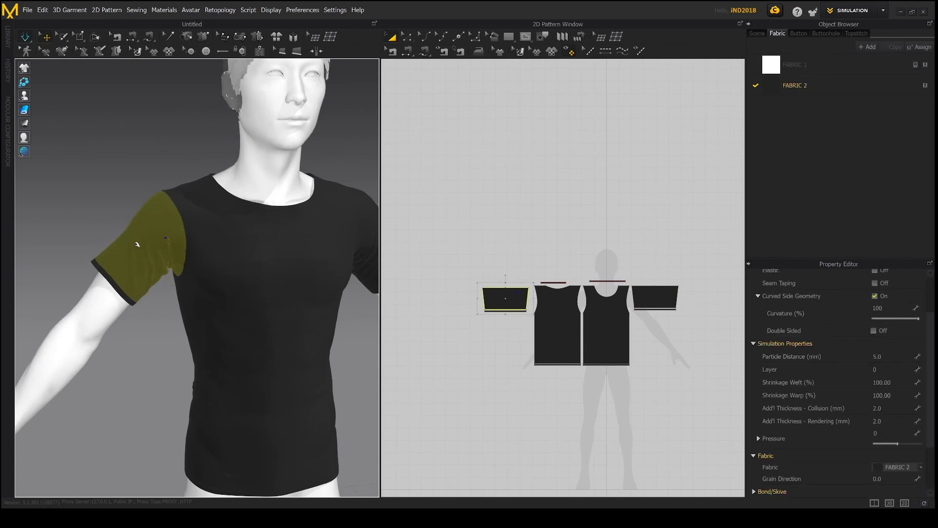
pyautogui.moveTo(134, 247); pyautogui.dragTo(153, 323)
pyautogui.moveTo(138, 276); pyautogui.dragTo(172, 294)
pyautogui.click(166, 314)
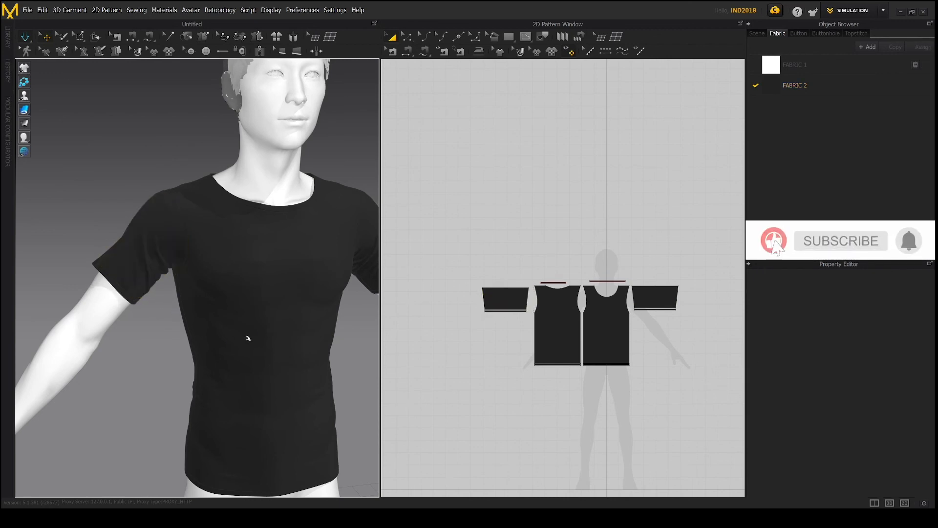
# Tug the front panel beside the avatar's left side seam to straighten the cloth at the waist
pyautogui.scroll(-3, 272, 304)
pyautogui.moveTo(273, 304); pyautogui.dragTo(203, 368, button='right')
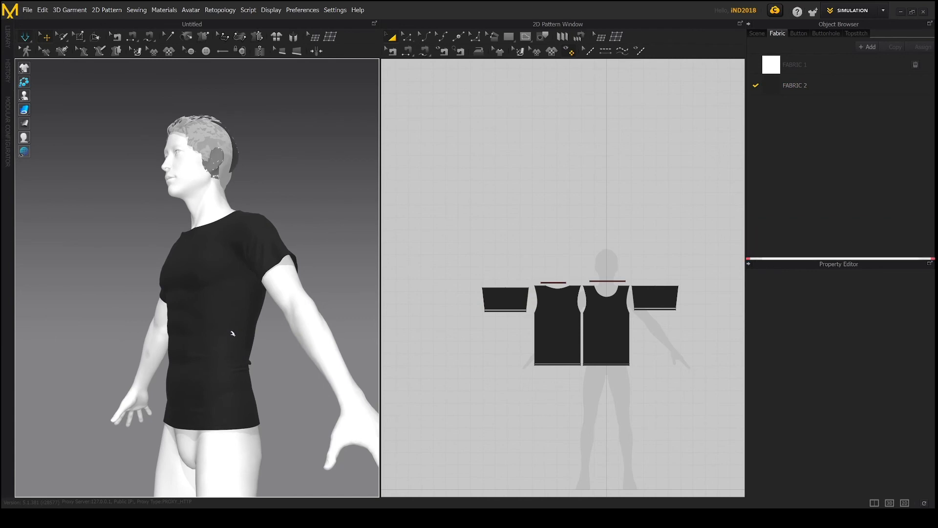
pyautogui.click(236, 360)
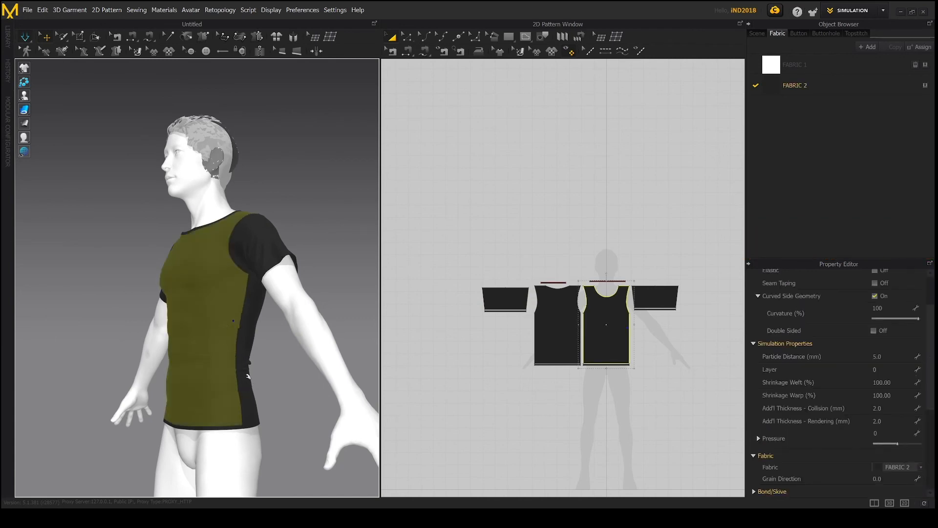
pyautogui.moveTo(248, 376)
pyautogui.mouseDown(button='right')
pyautogui.moveTo(244, 364)
pyautogui.moveTo(259, 374)
pyautogui.mouseUp(button='right')
pyautogui.click(271, 379)
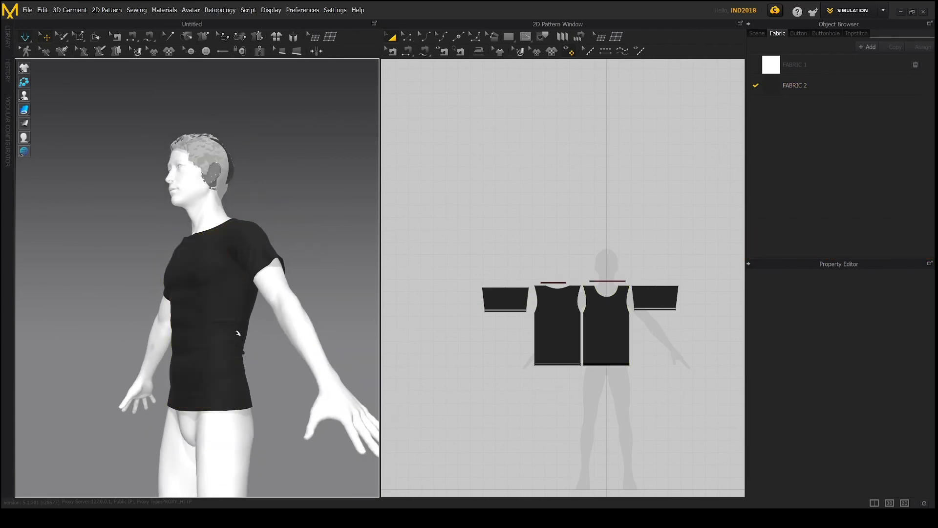
pyautogui.moveTo(238, 334); pyautogui.dragTo(222, 309, button='right')
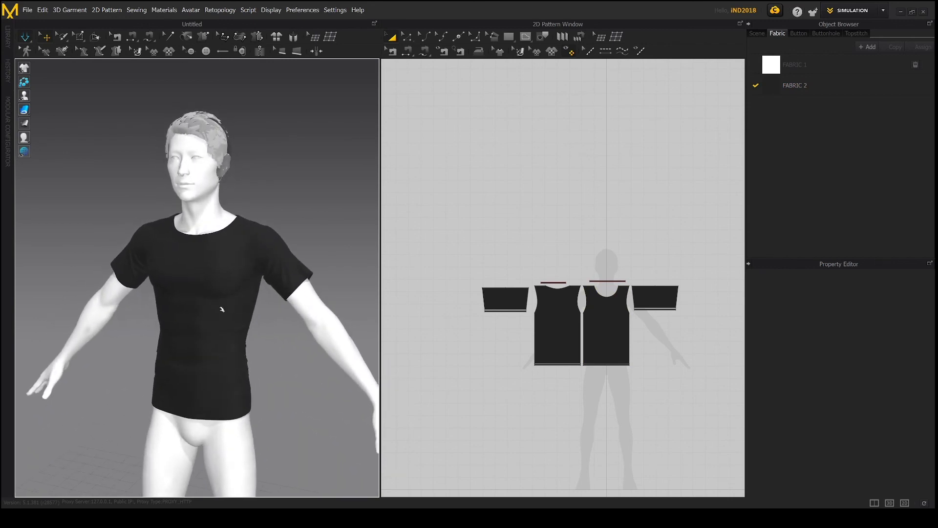